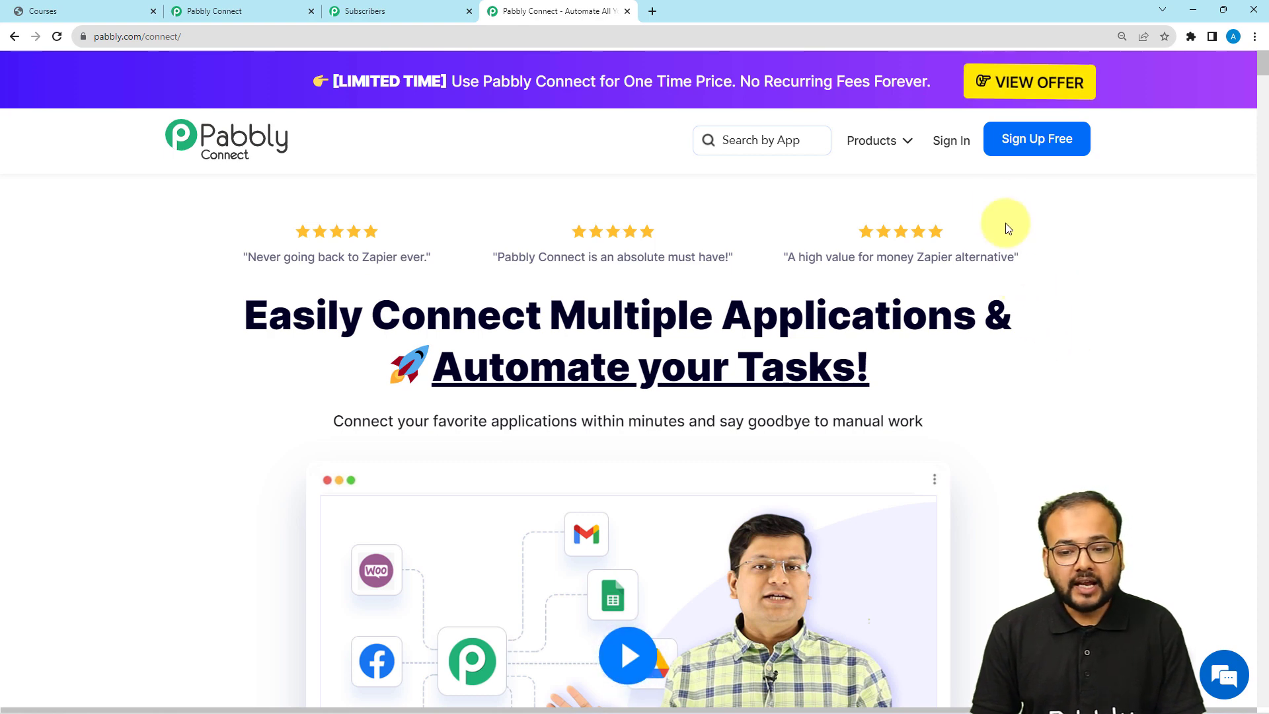
From the Pabbly Connect dashboard, create a workflow named 'Create Pabbly Email Subcriber and Enroll in Graphy on Payment'
click(219, 8)
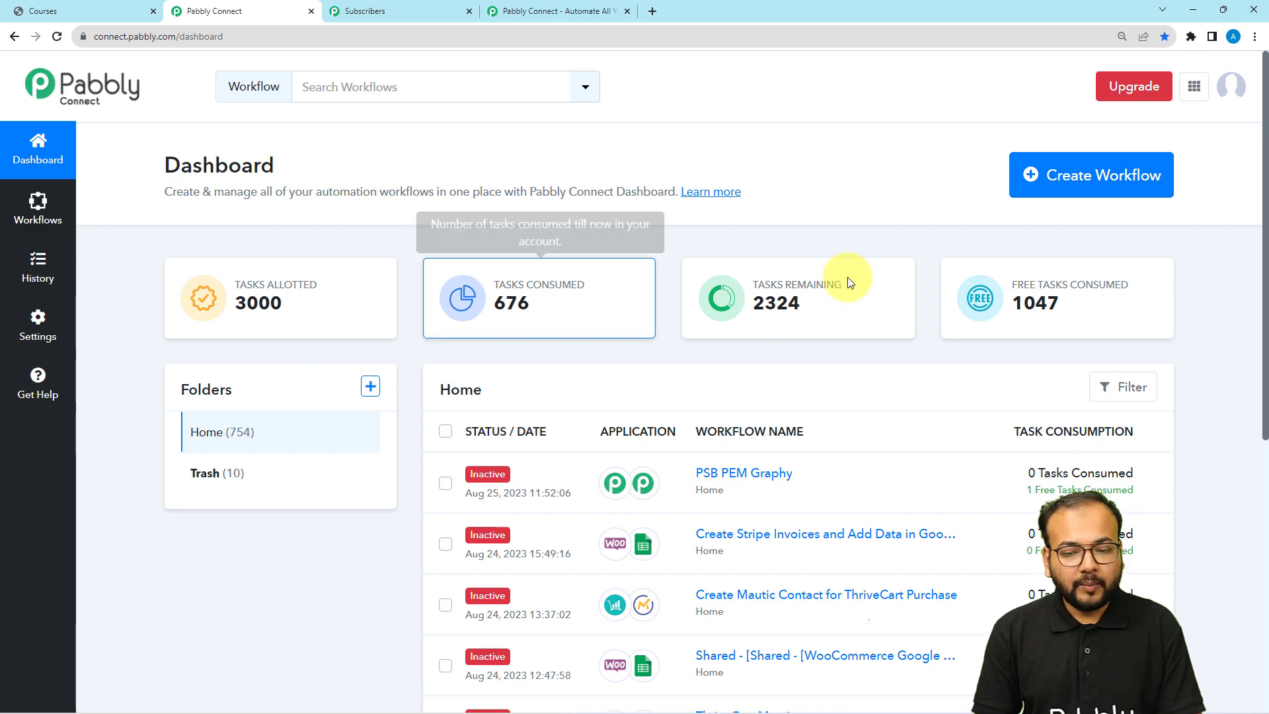
click(1120, 189)
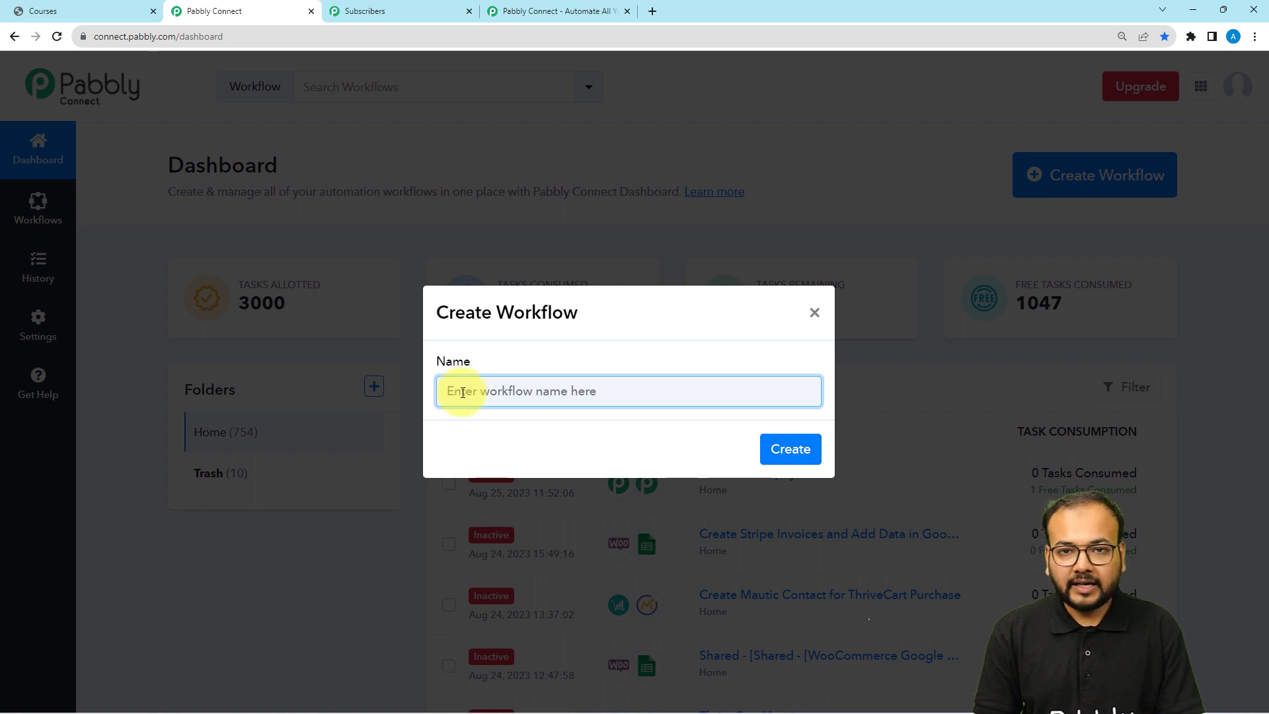
text(Create Pabbly Email Subcriber and Enroll in Graphy on Payment)
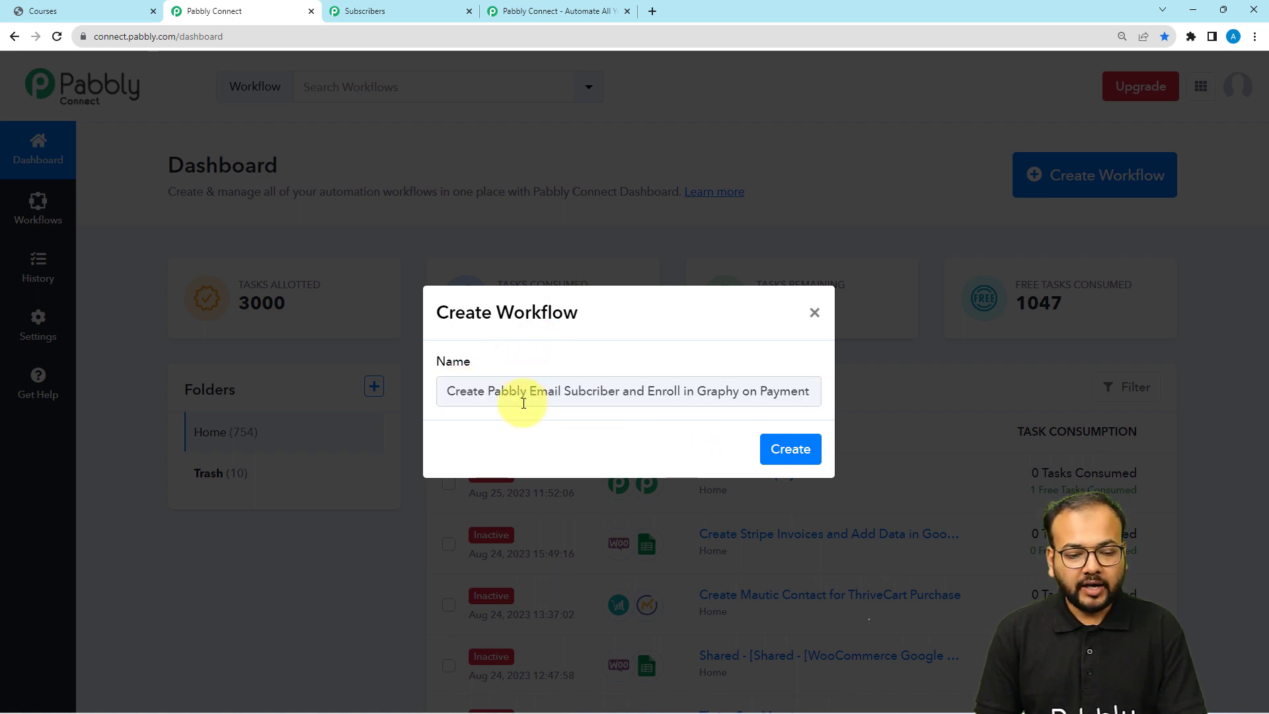
click(783, 449)
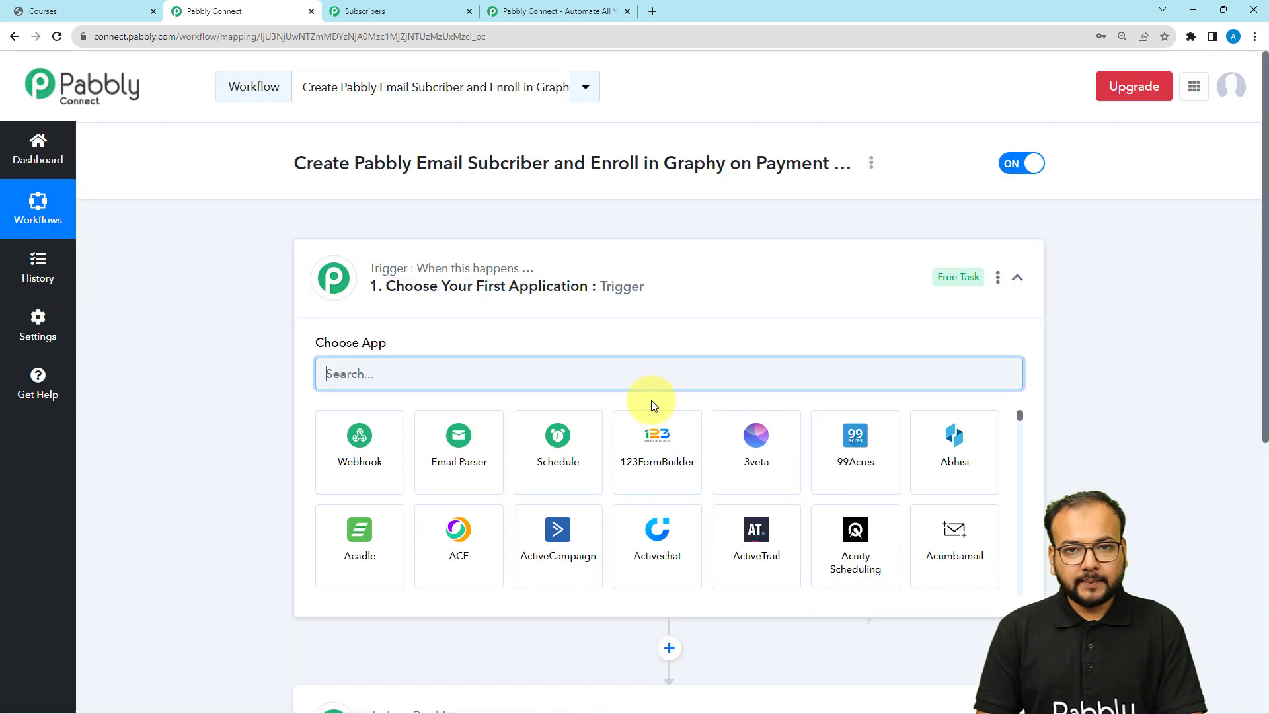
Search 'pabb' and choose Pabbly Subscription Billing as the trigger app
click(587, 277)
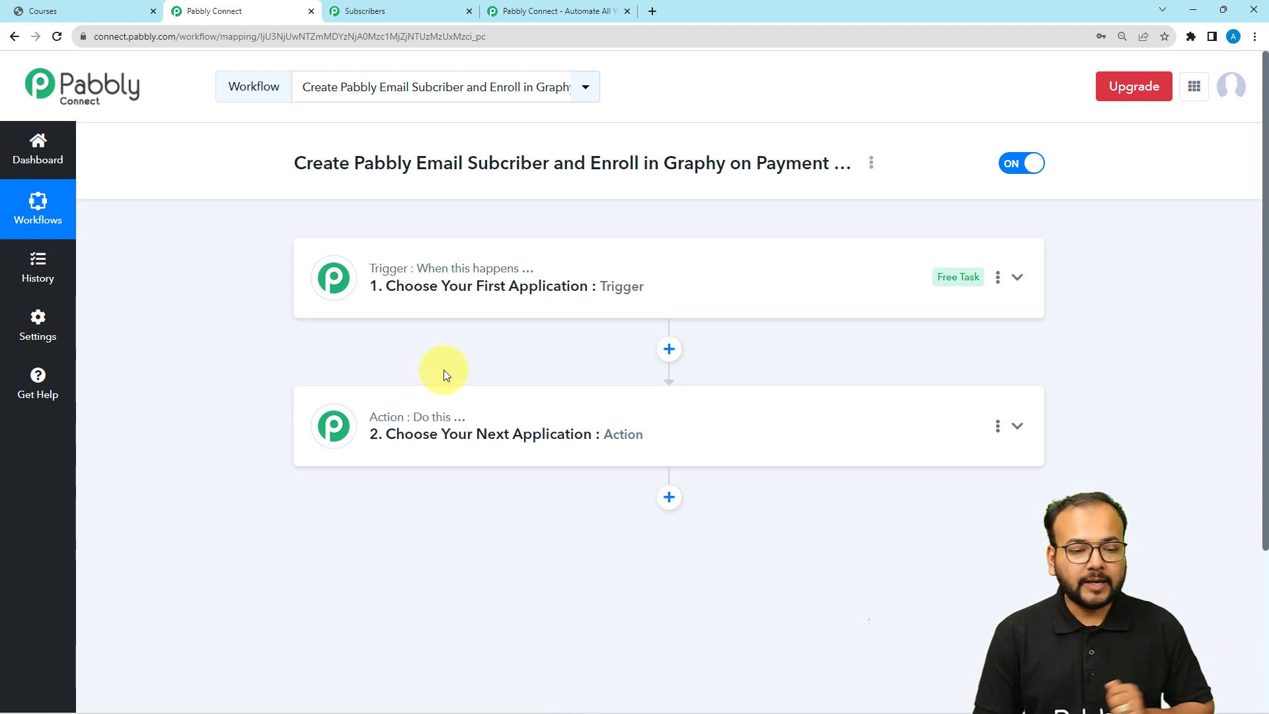
click(490, 285)
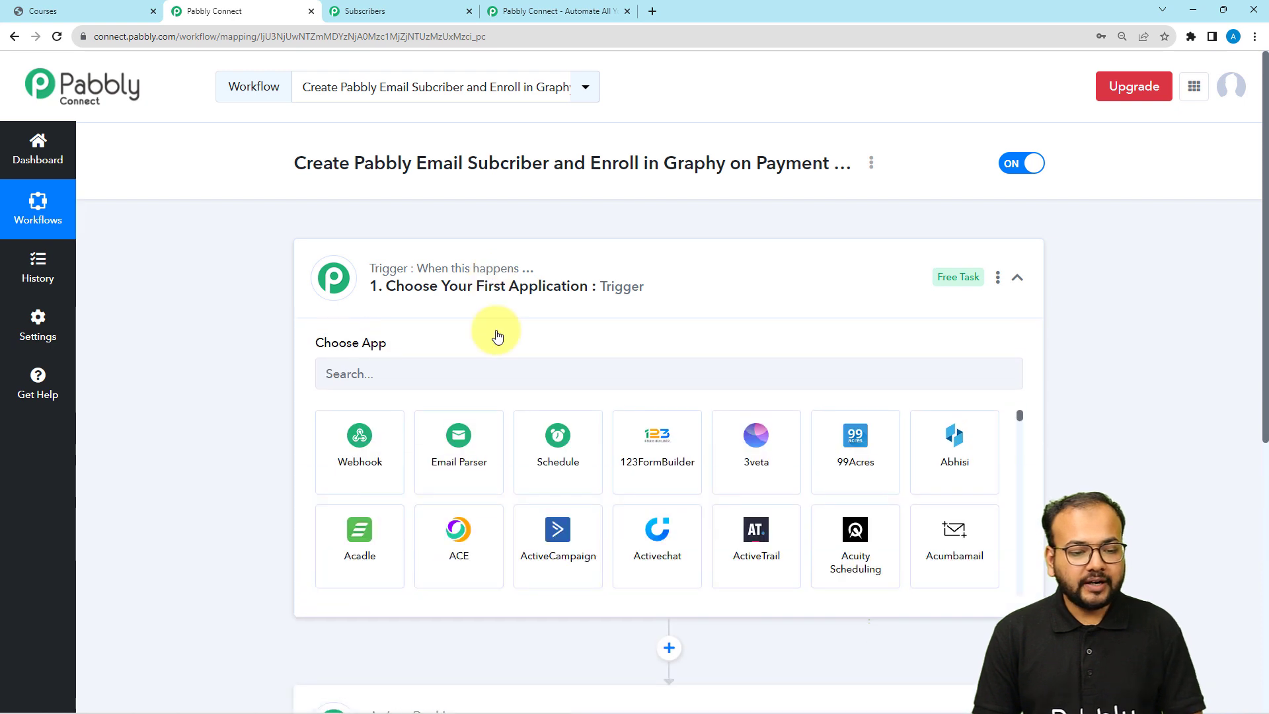
click(377, 376)
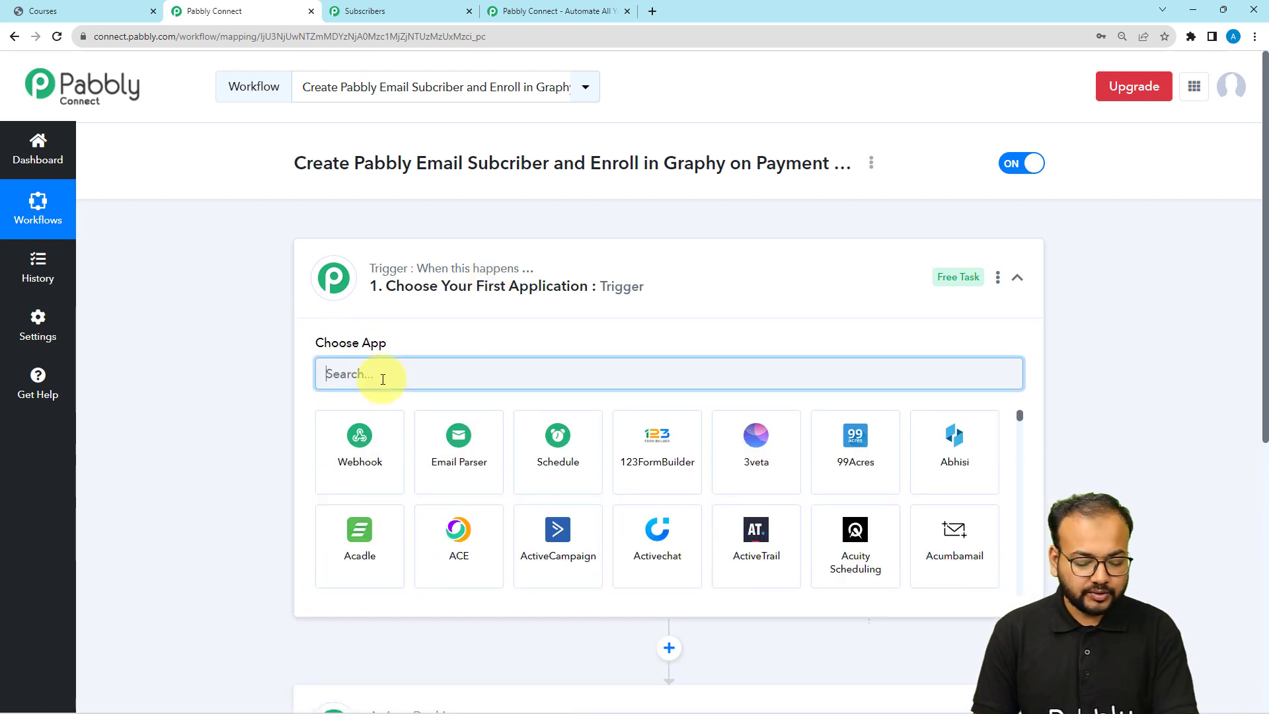
text(pabb)
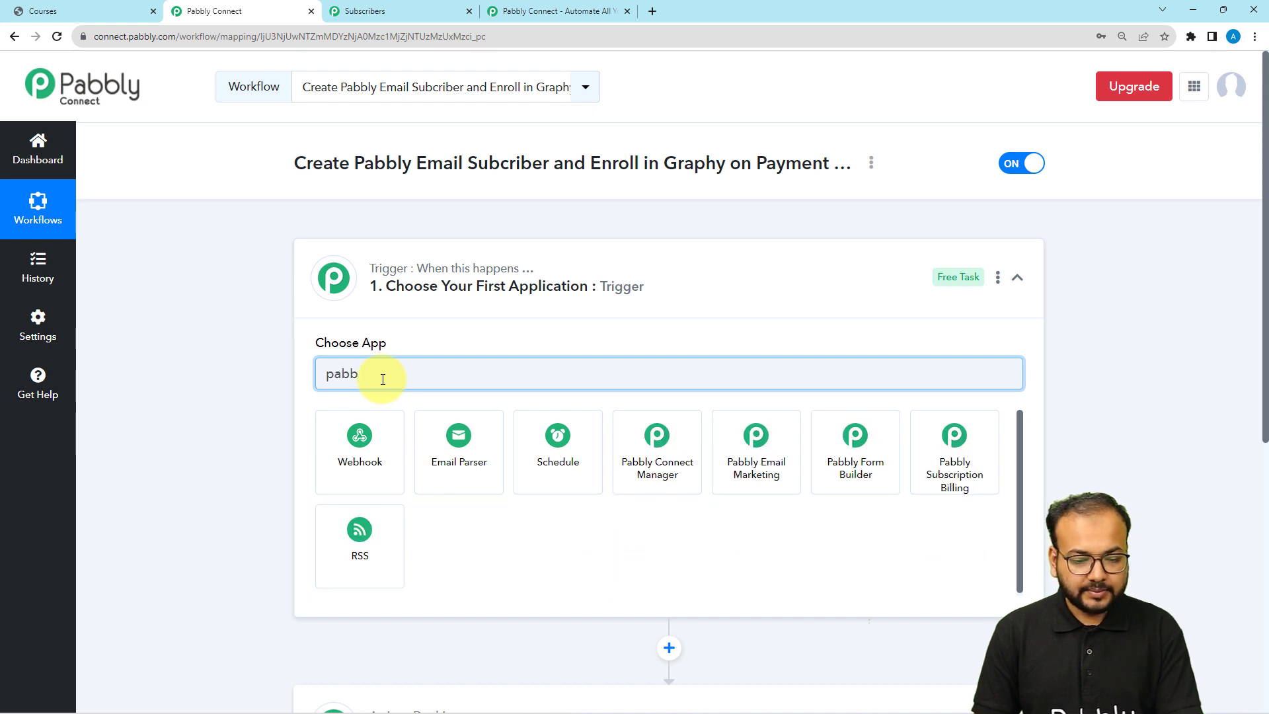
click(952, 478)
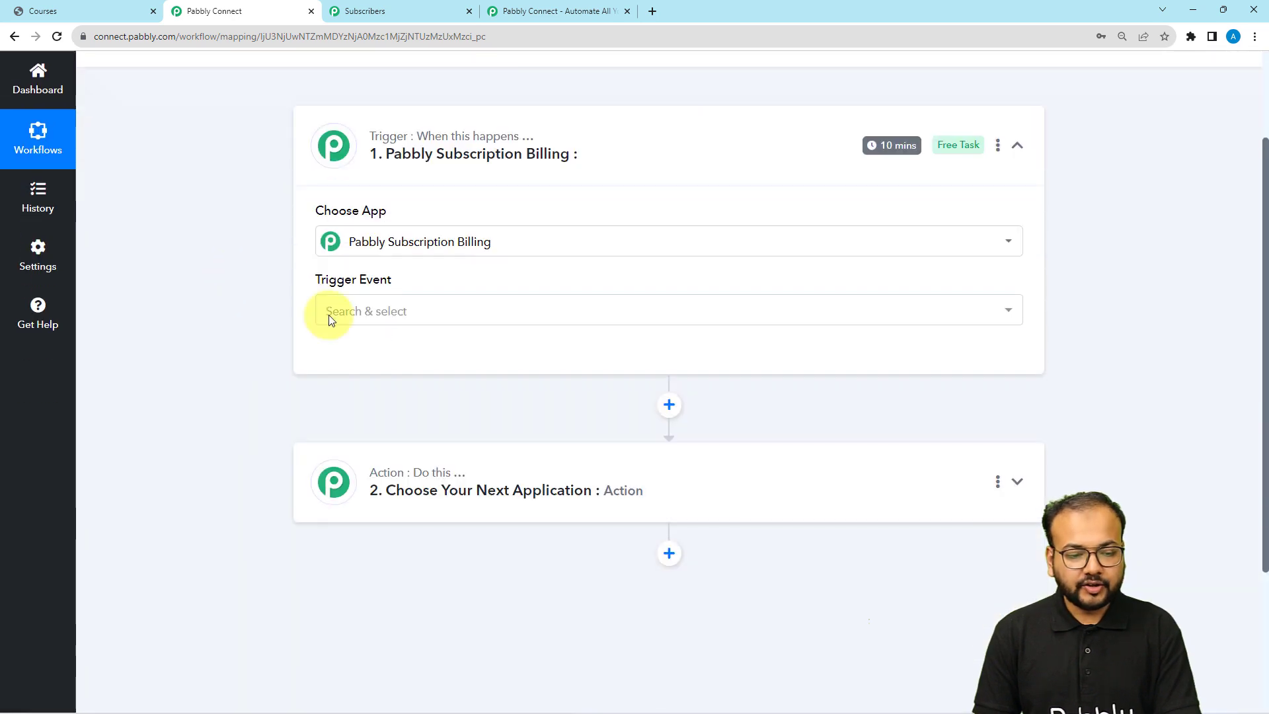
Set the trigger event to Successful Payment
click(331, 320)
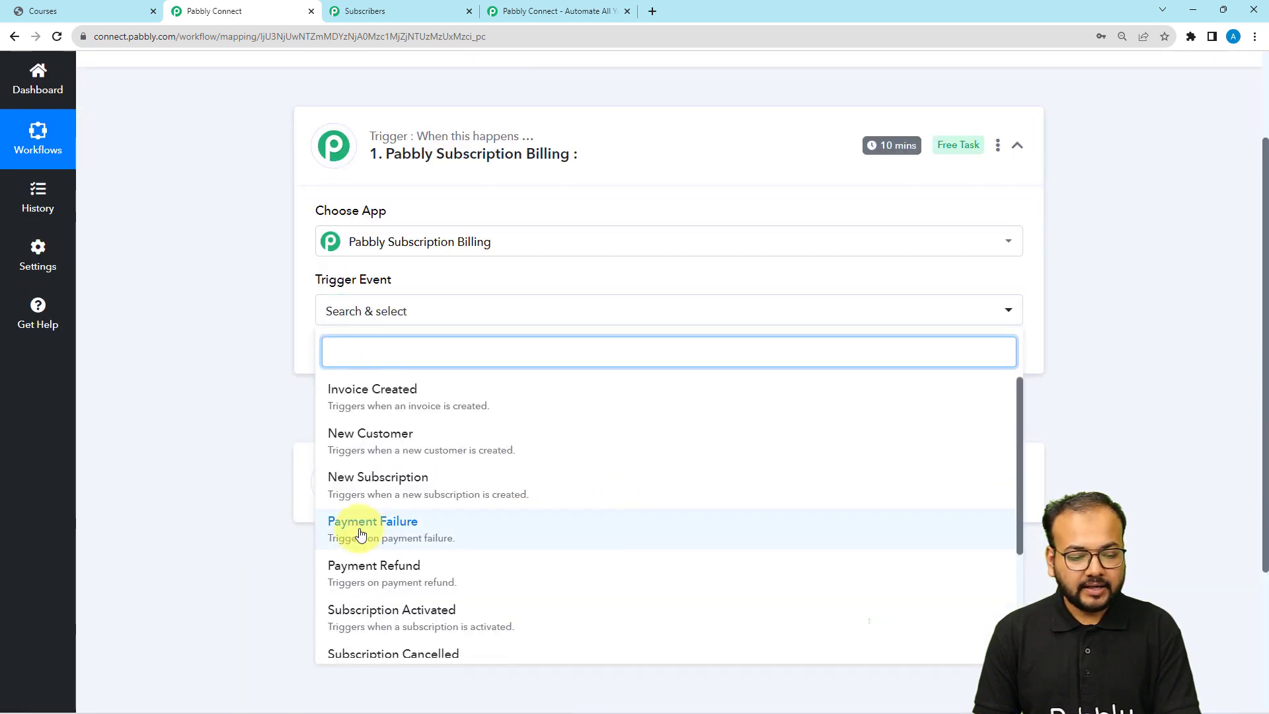
scroll(361, 533, down, 3)
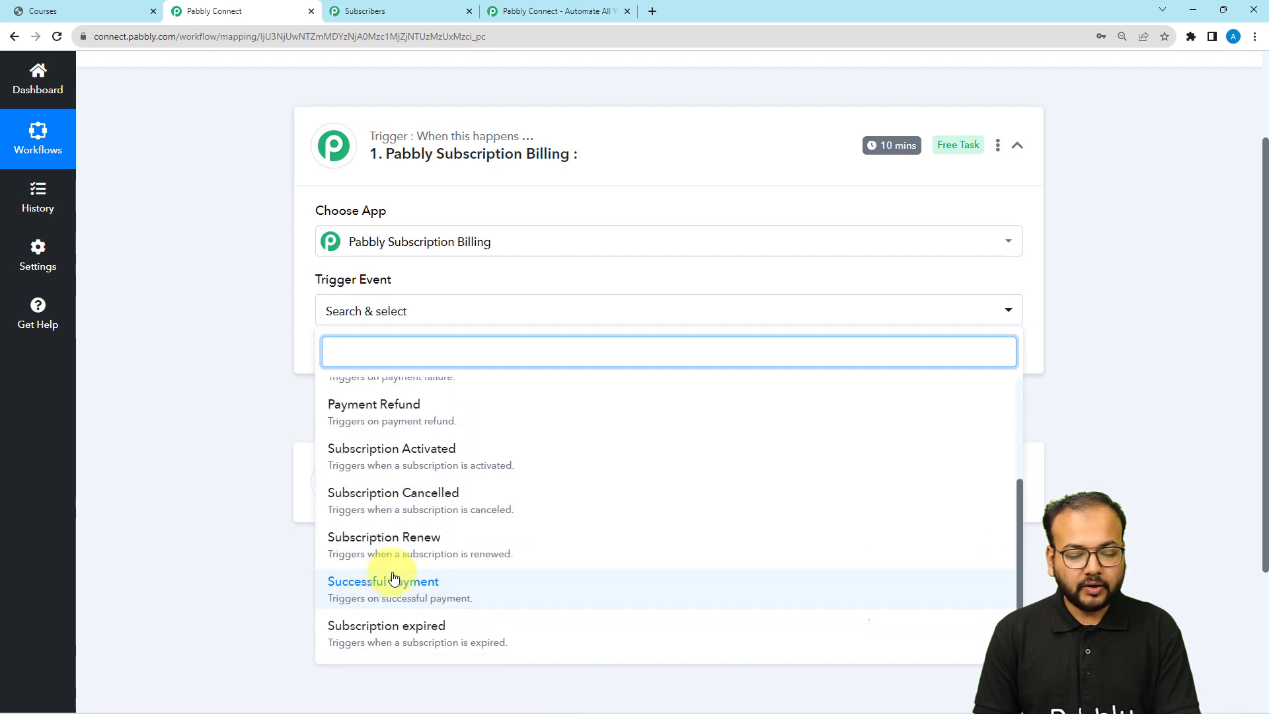
click(388, 584)
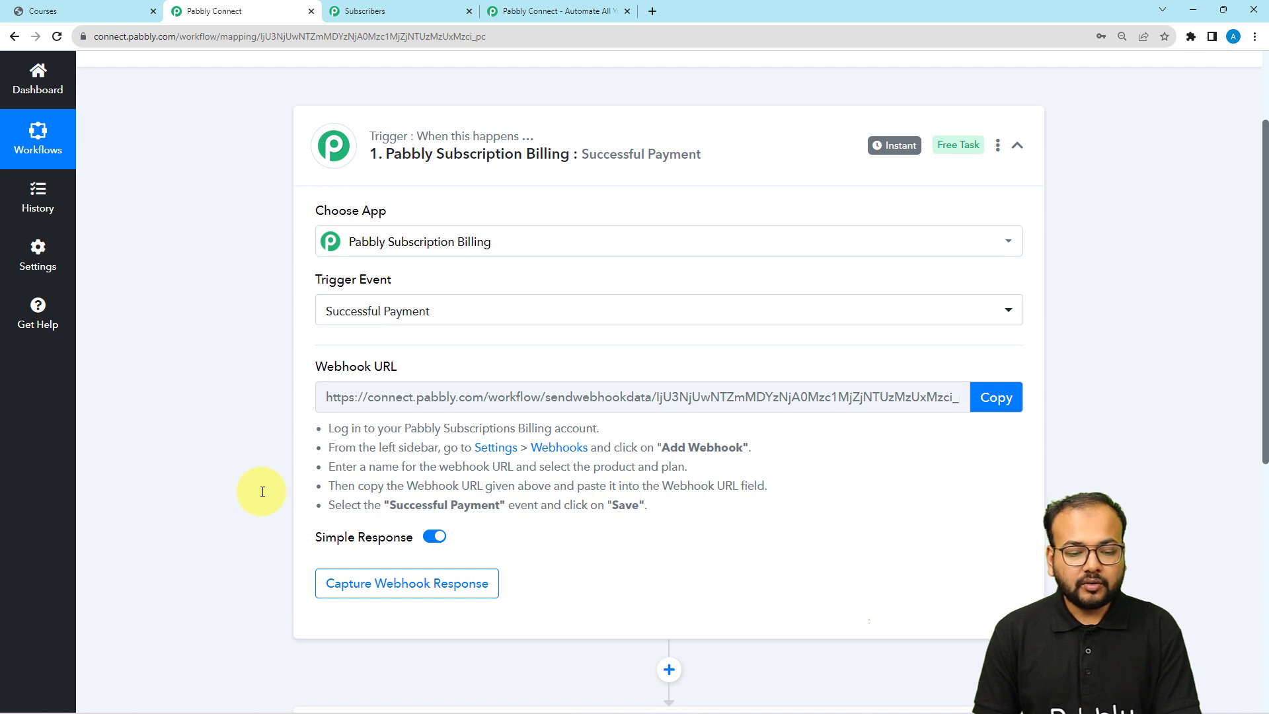
Copy the trigger's webhook URL and switch to the Pabbly Subscription Billing window
scroll(262, 491, down, 1)
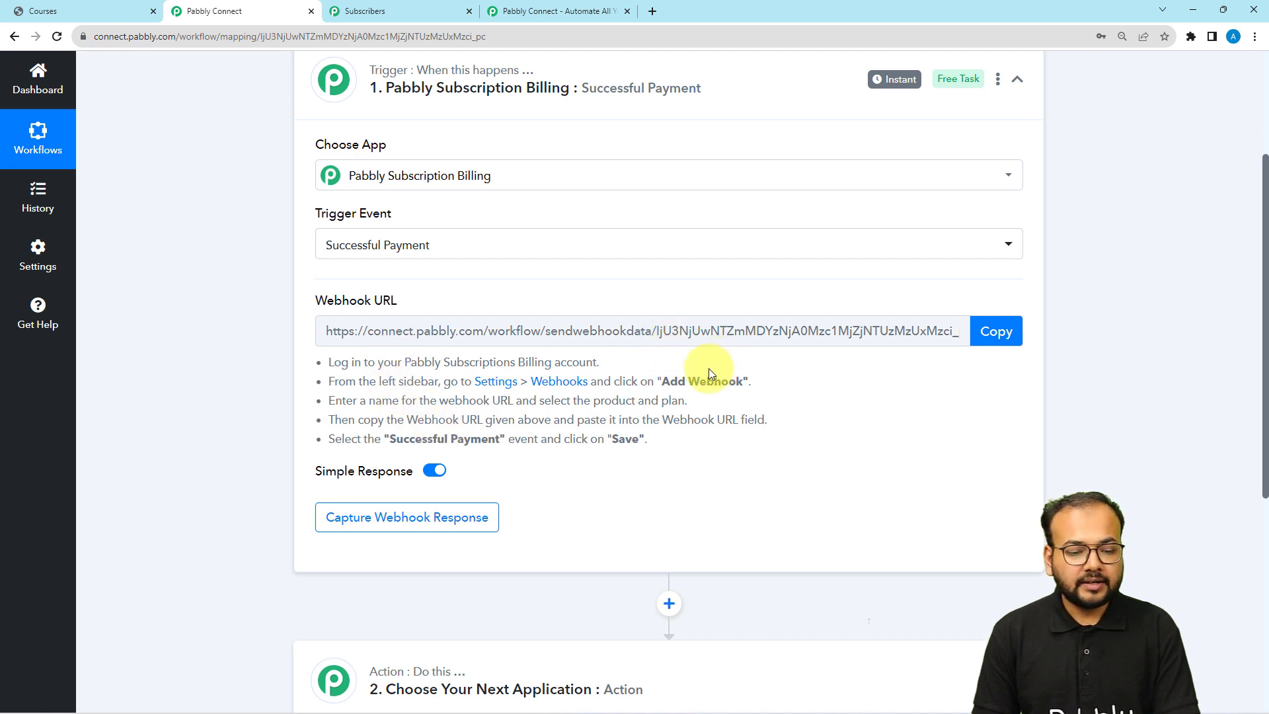
click(1007, 345)
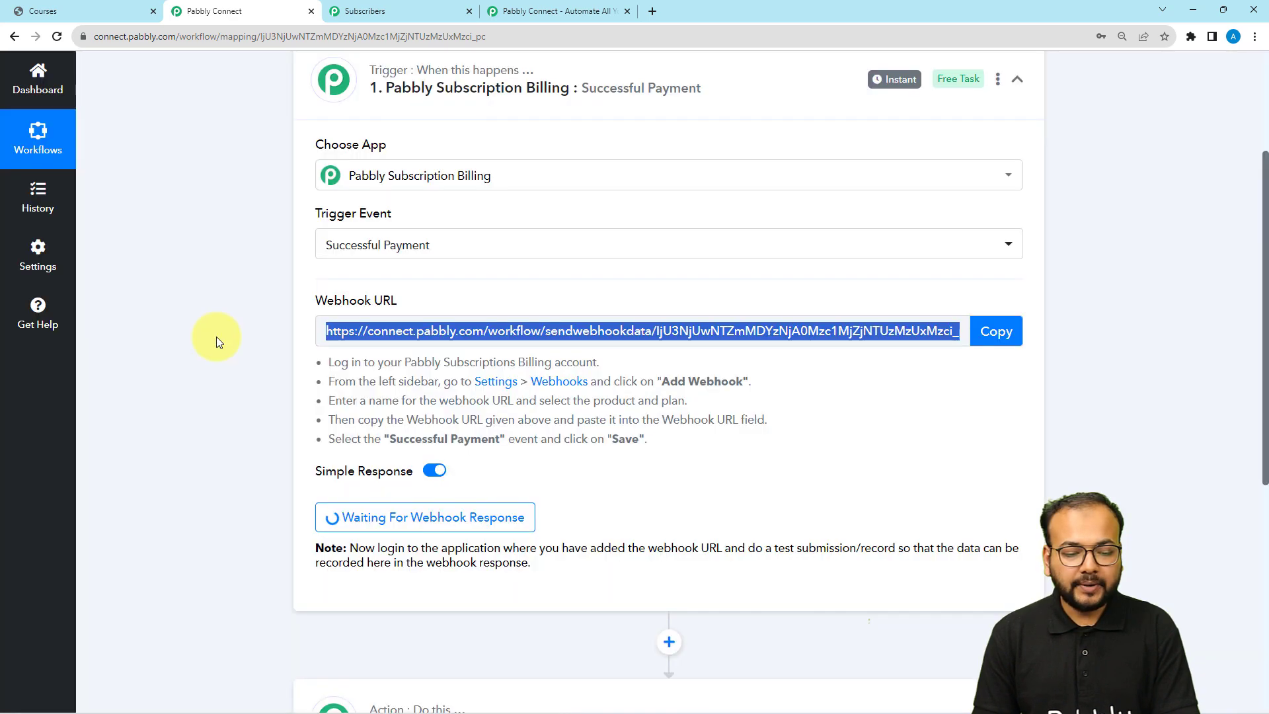
scroll(216, 336, down, 1)
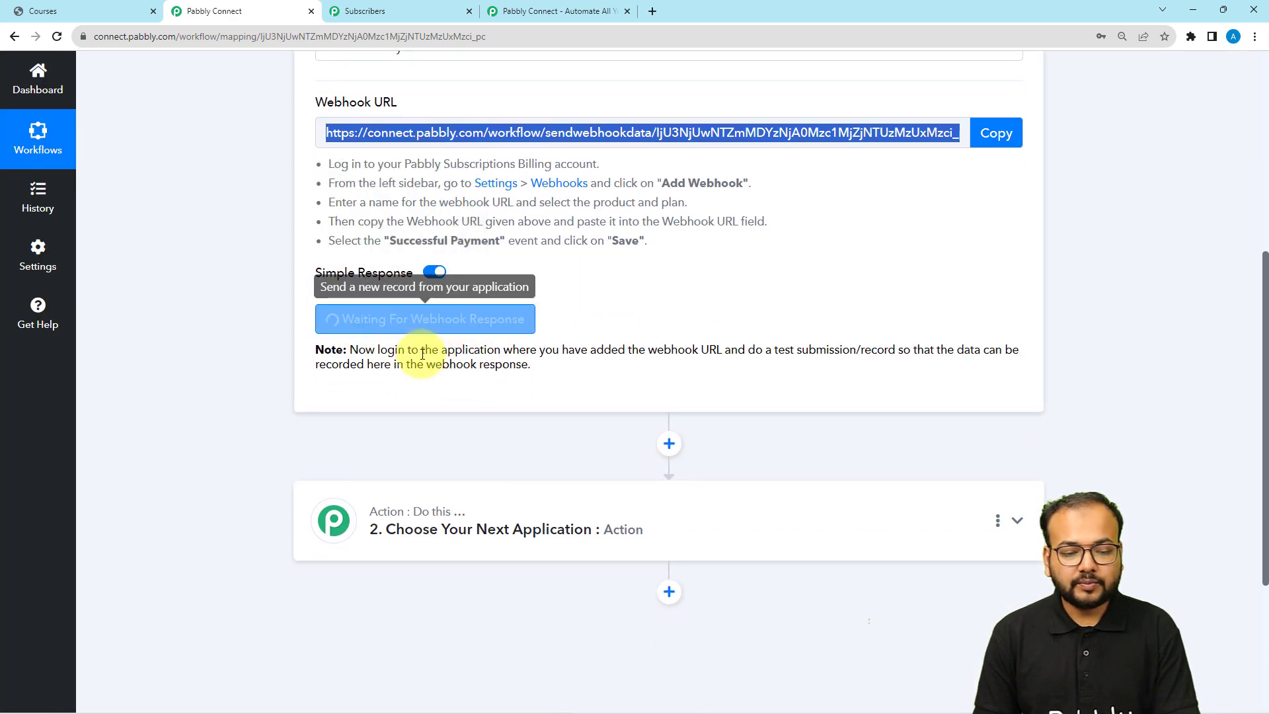
scroll(722, 368, up, 1)
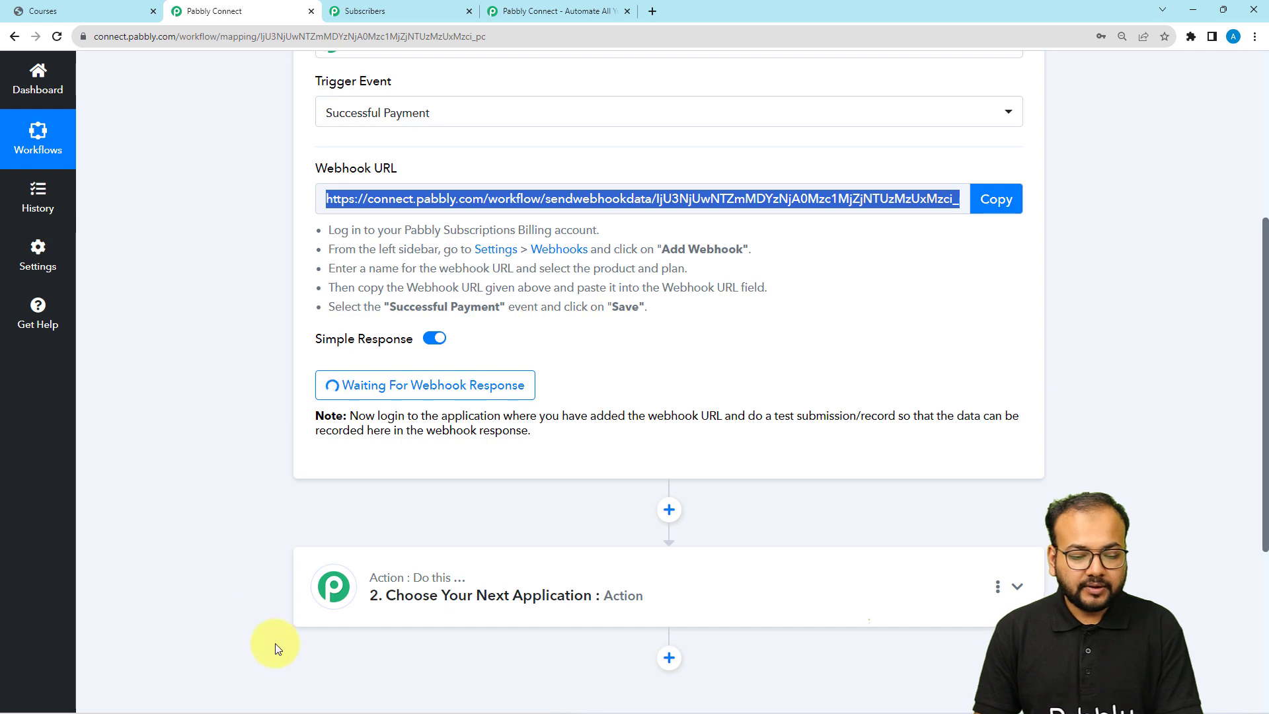
click(329, 706)
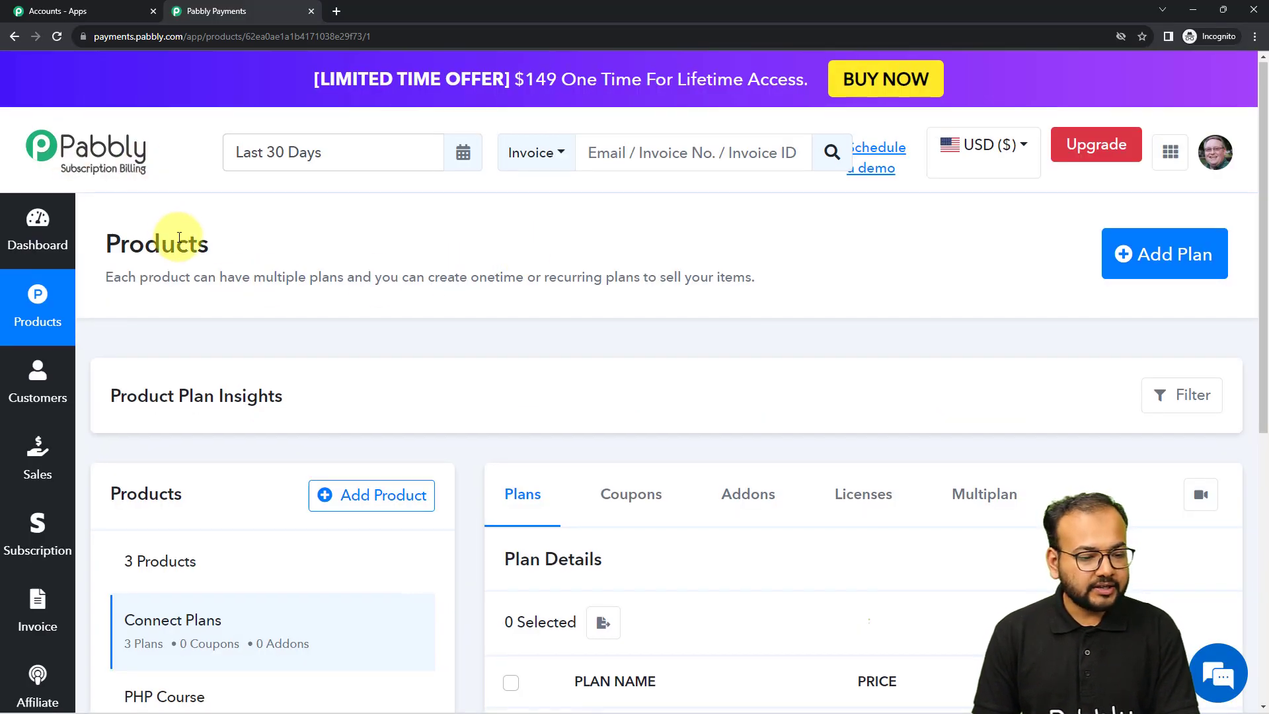
View the PHP Course product's plans, then go to Settings > Webhook
scroll(179, 237, down, 4)
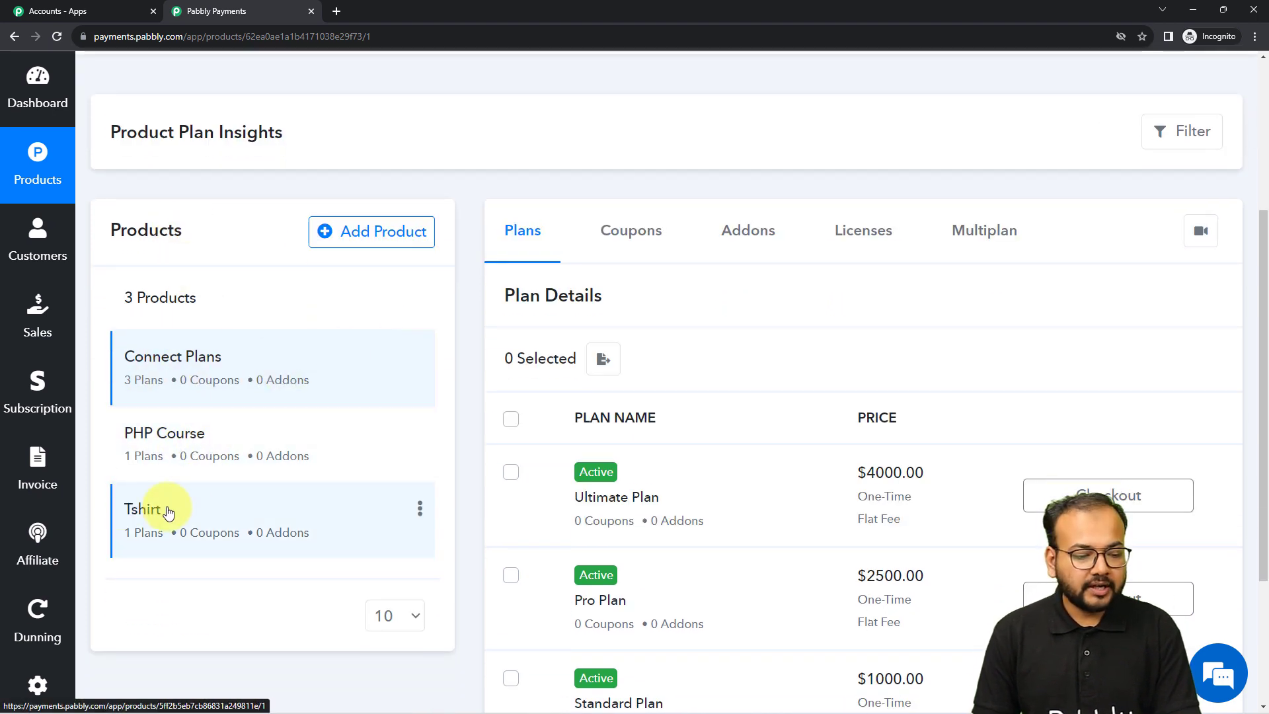
click(156, 438)
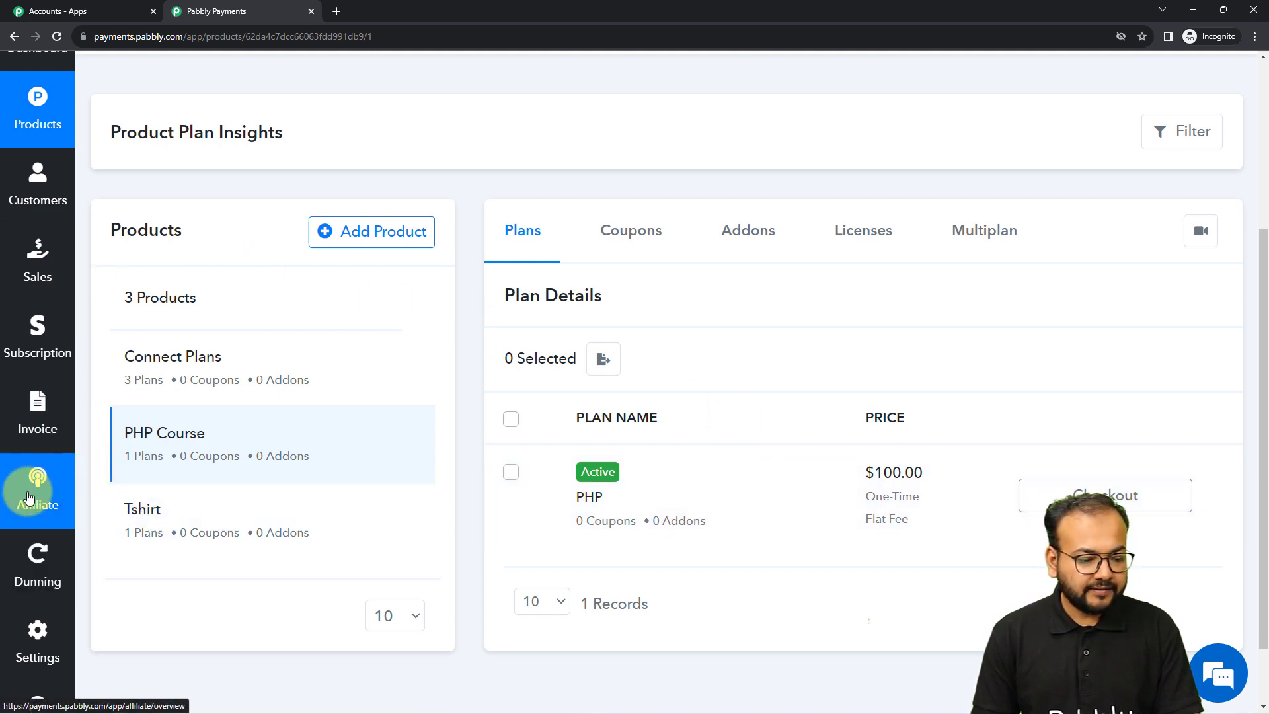
scroll(29, 486, down, 2)
click(40, 560)
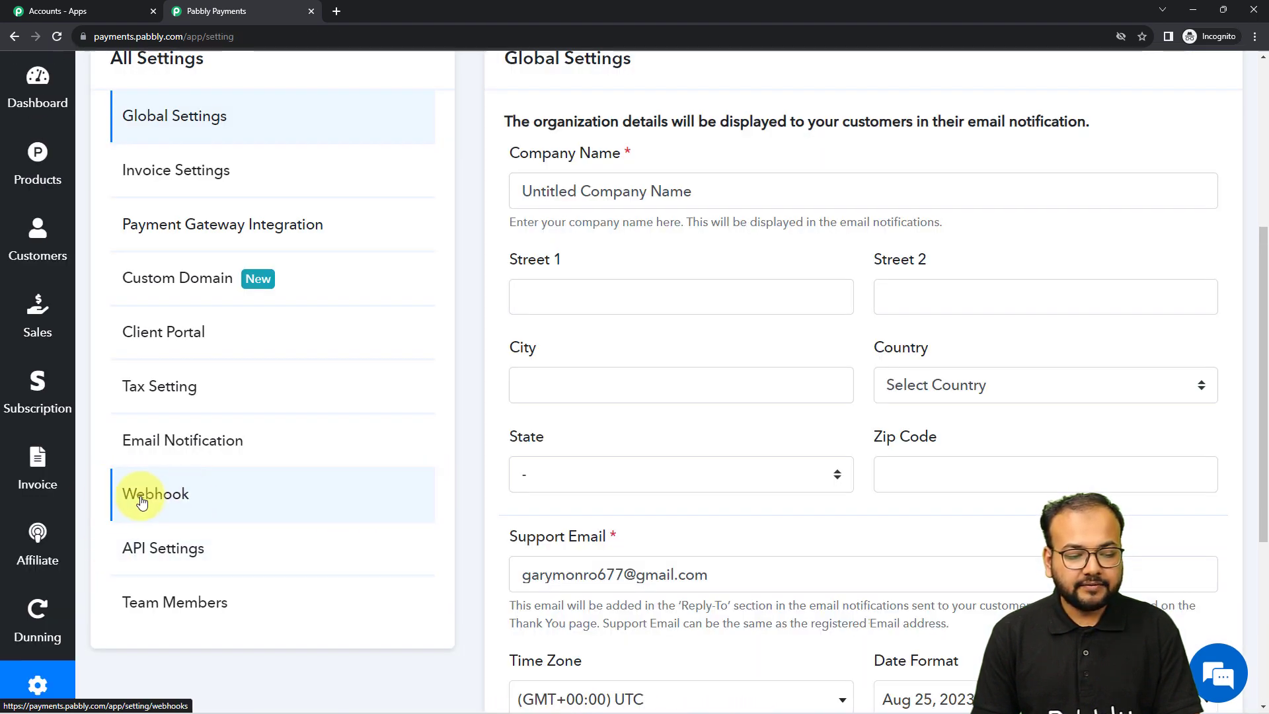
click(201, 502)
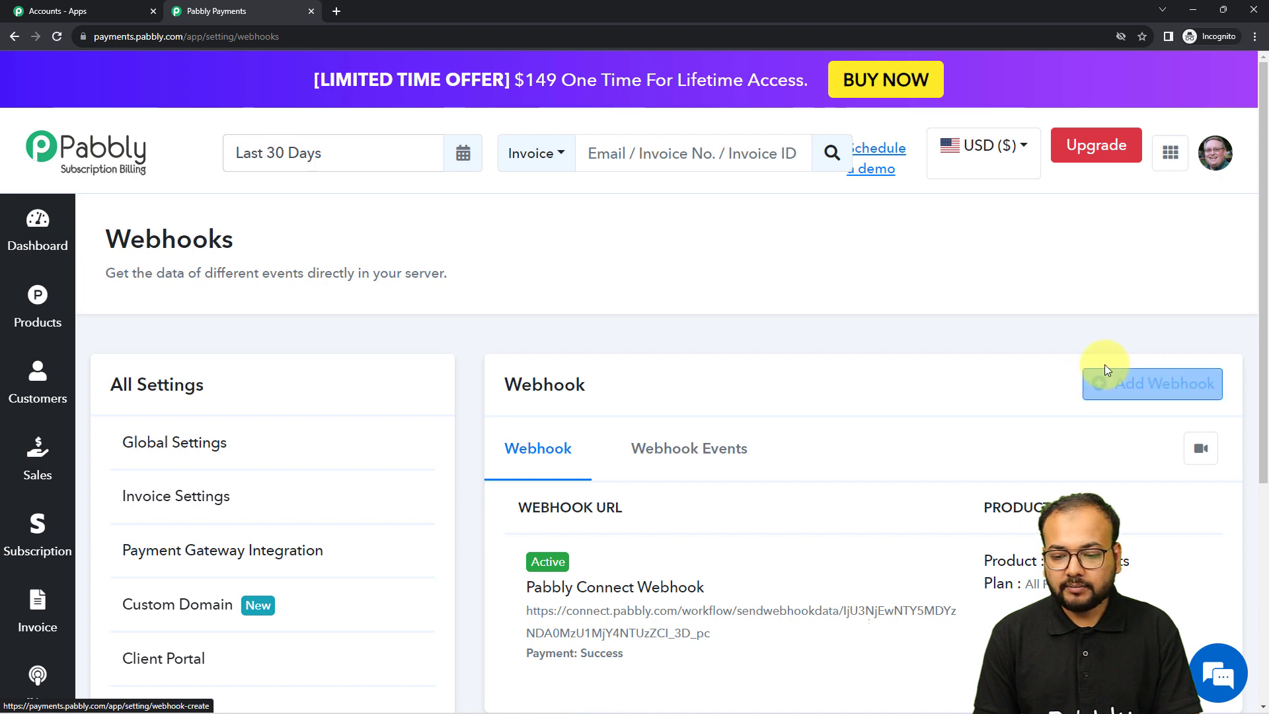
Add a new webhook named 'Testing' limited to the PHP Course product
click(1133, 380)
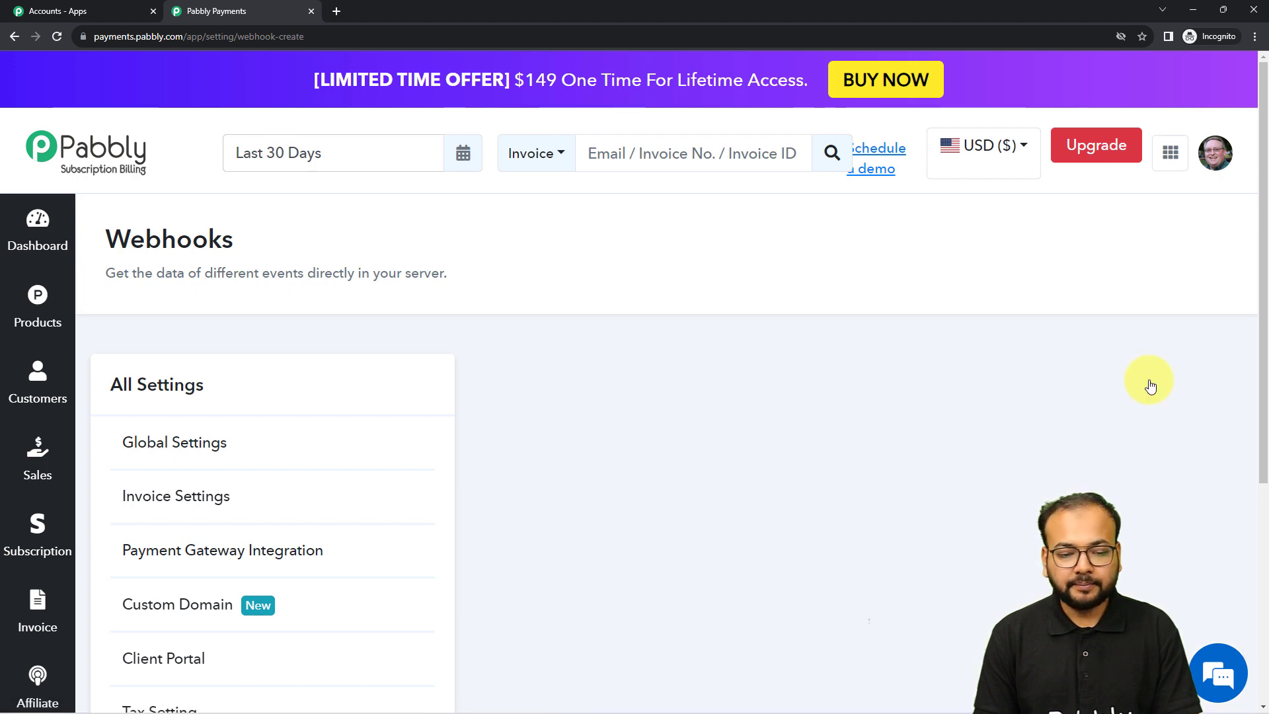
scroll(727, 328, down, 3)
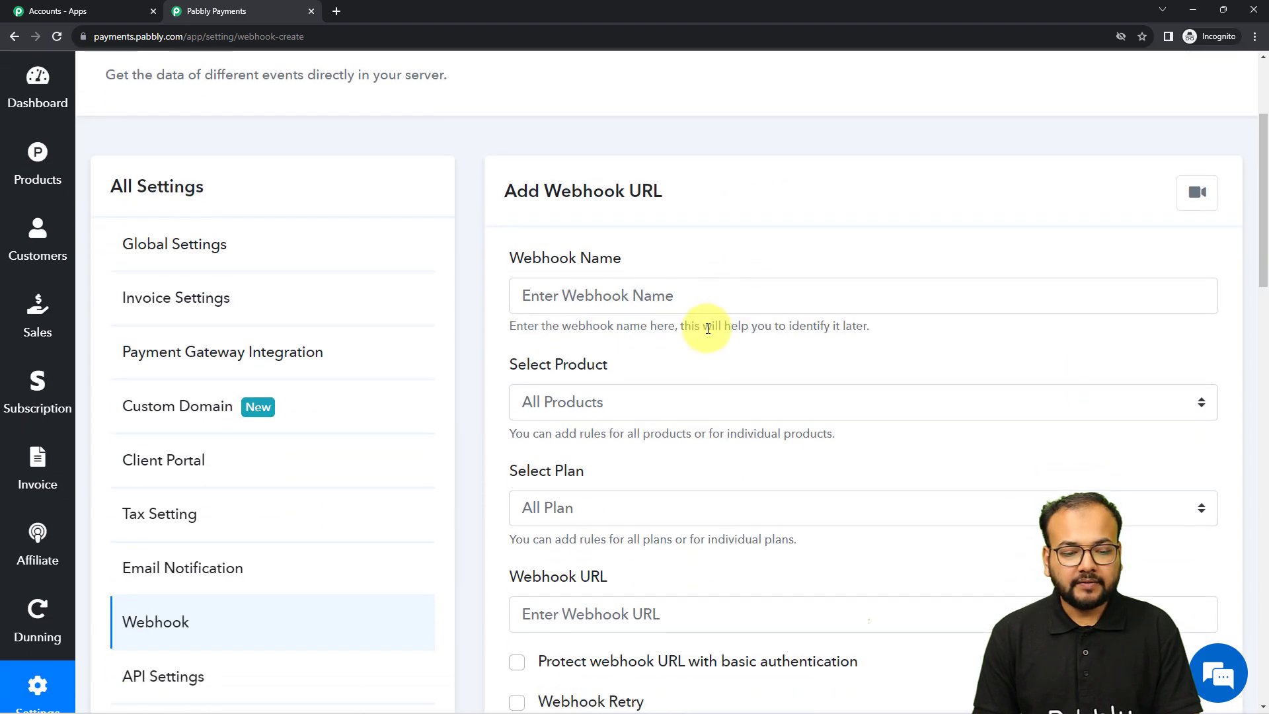
click(582, 299)
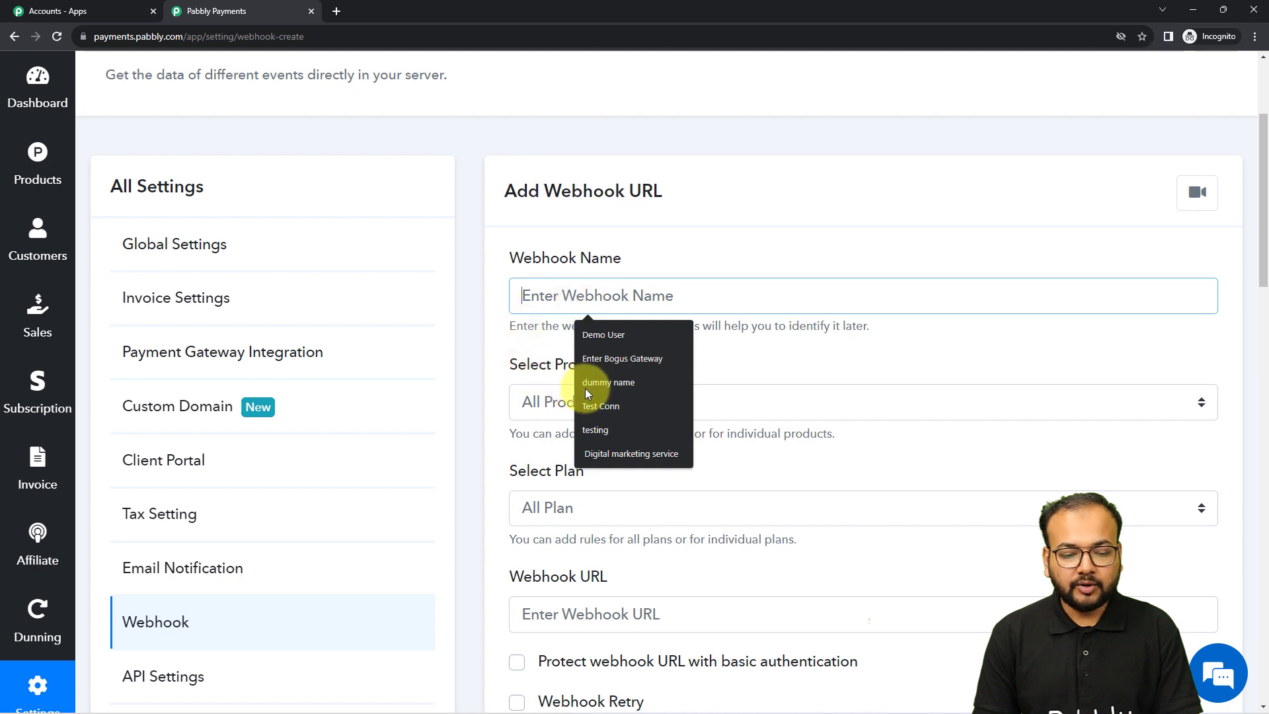
click(592, 424)
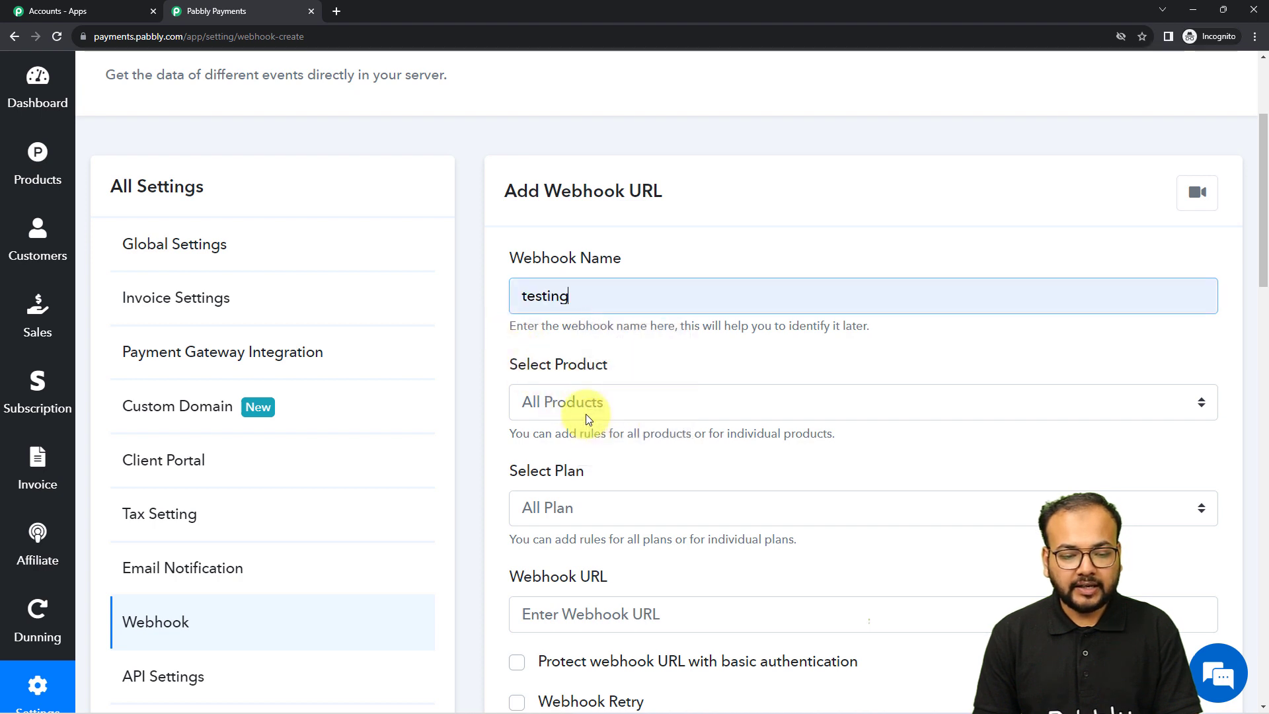
click(531, 298)
click(591, 343)
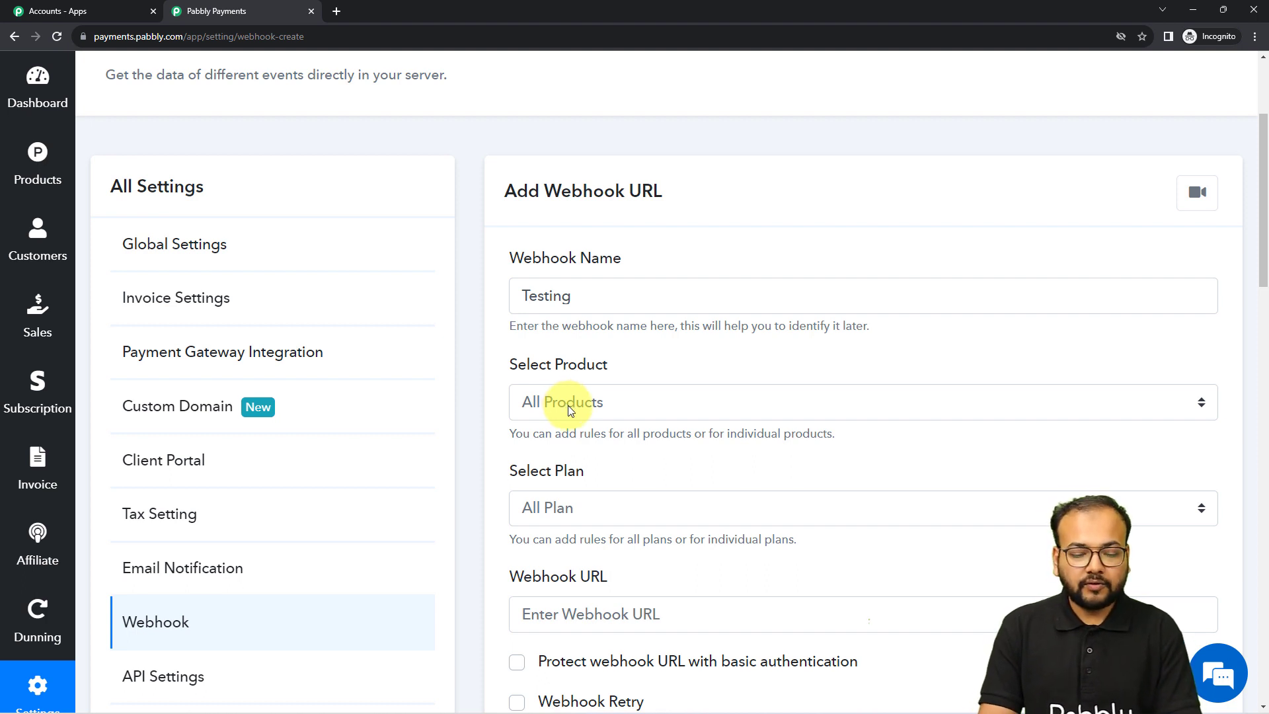
click(568, 406)
click(541, 465)
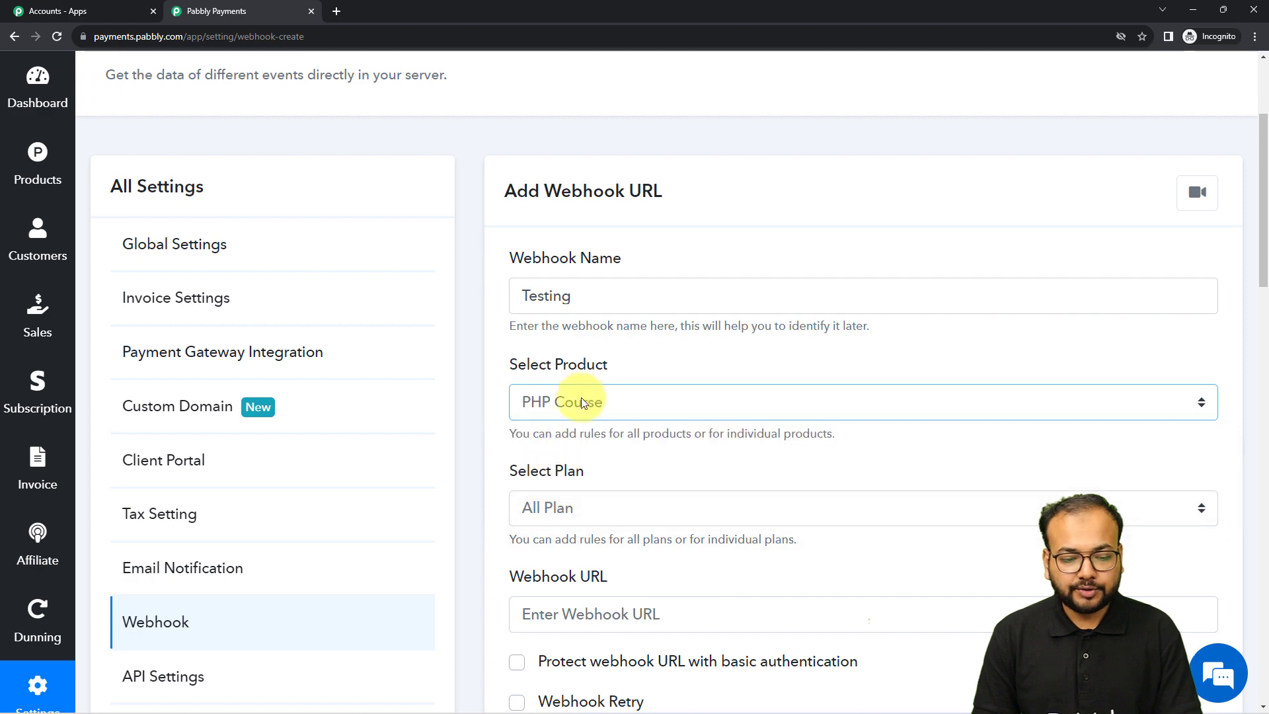
Paste the Pabbly Connect webhook URL, tick Successful Payment, and save the webhook
scroll(595, 370, down, 2)
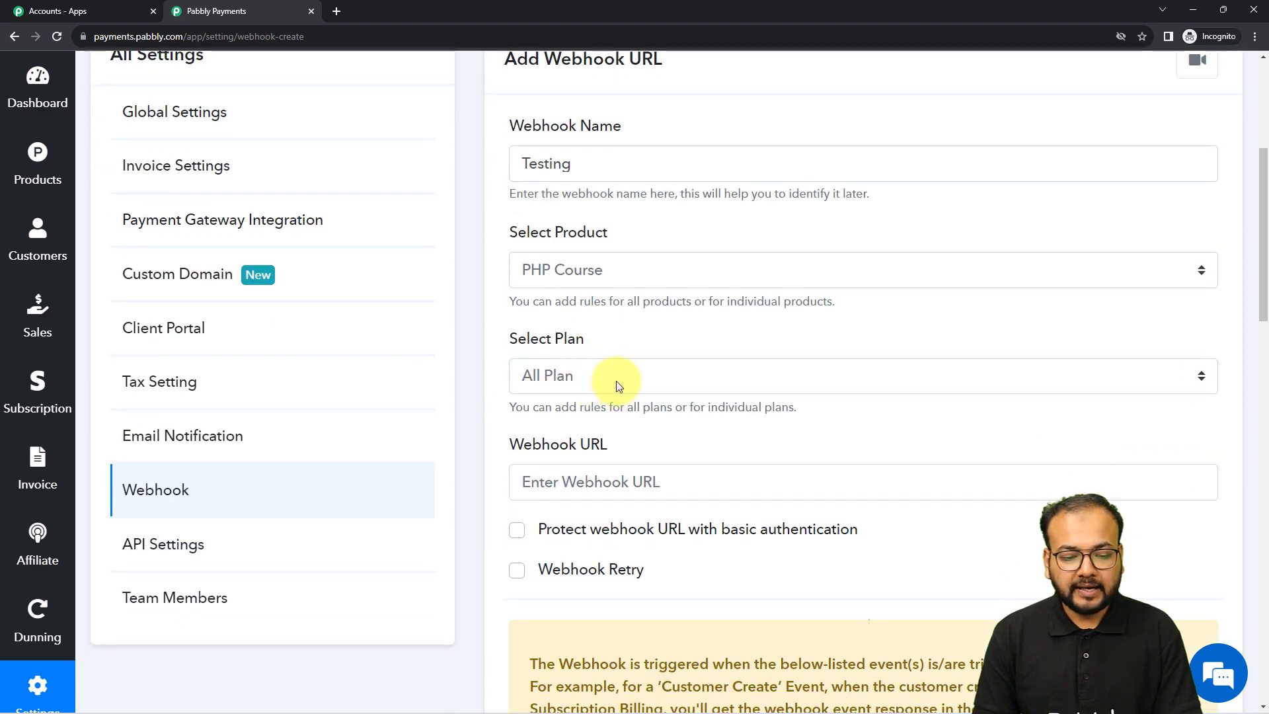
scroll(529, 383, down, 2)
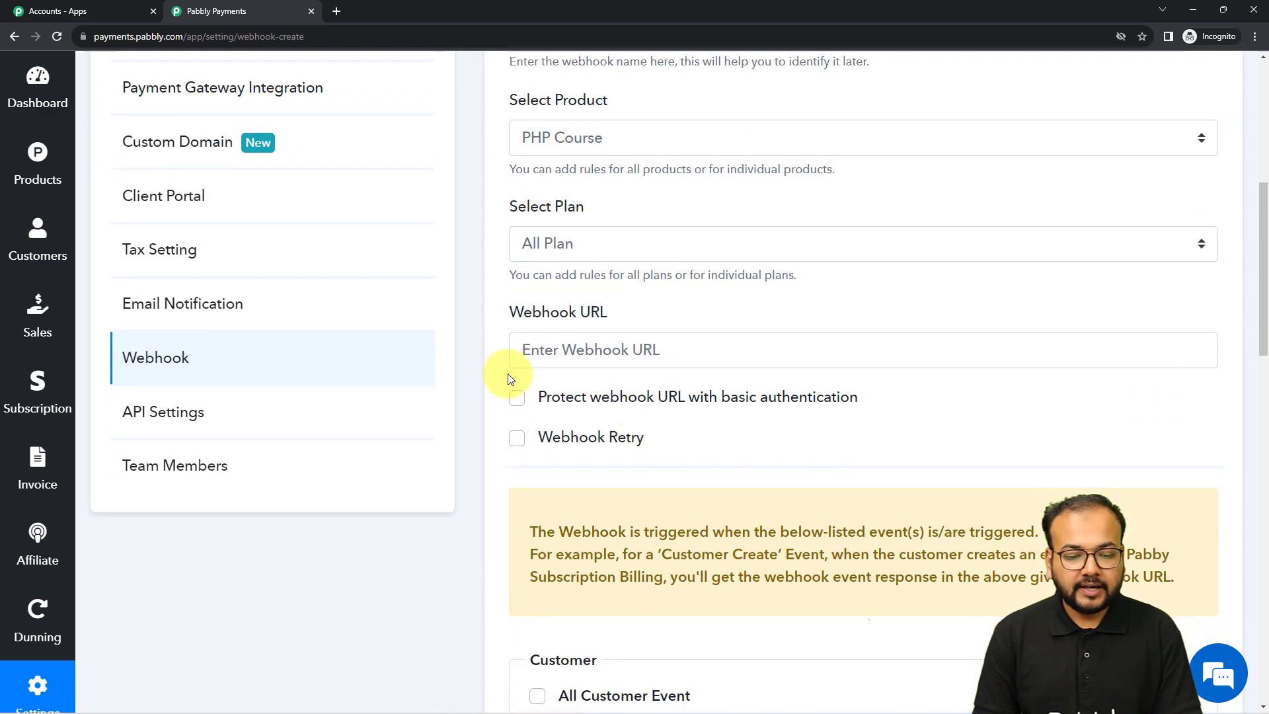
right_click(551, 349)
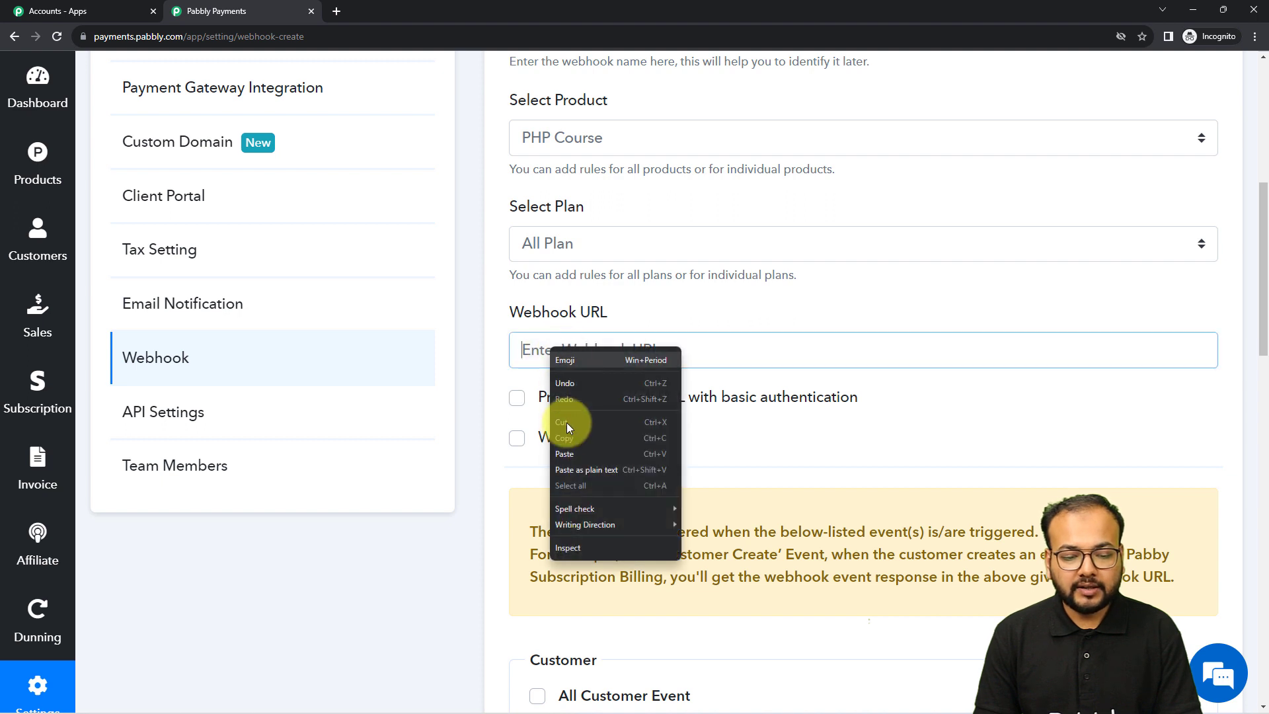
click(561, 448)
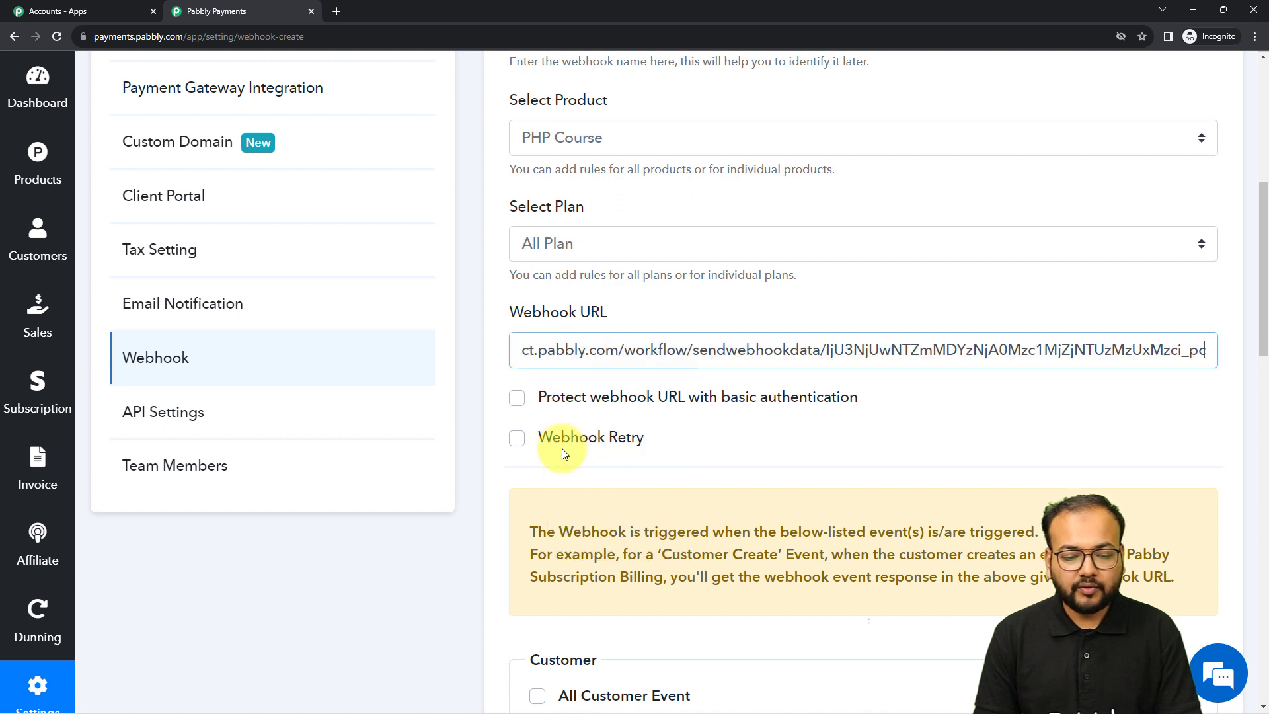
click(750, 416)
scroll(720, 429, down, 6)
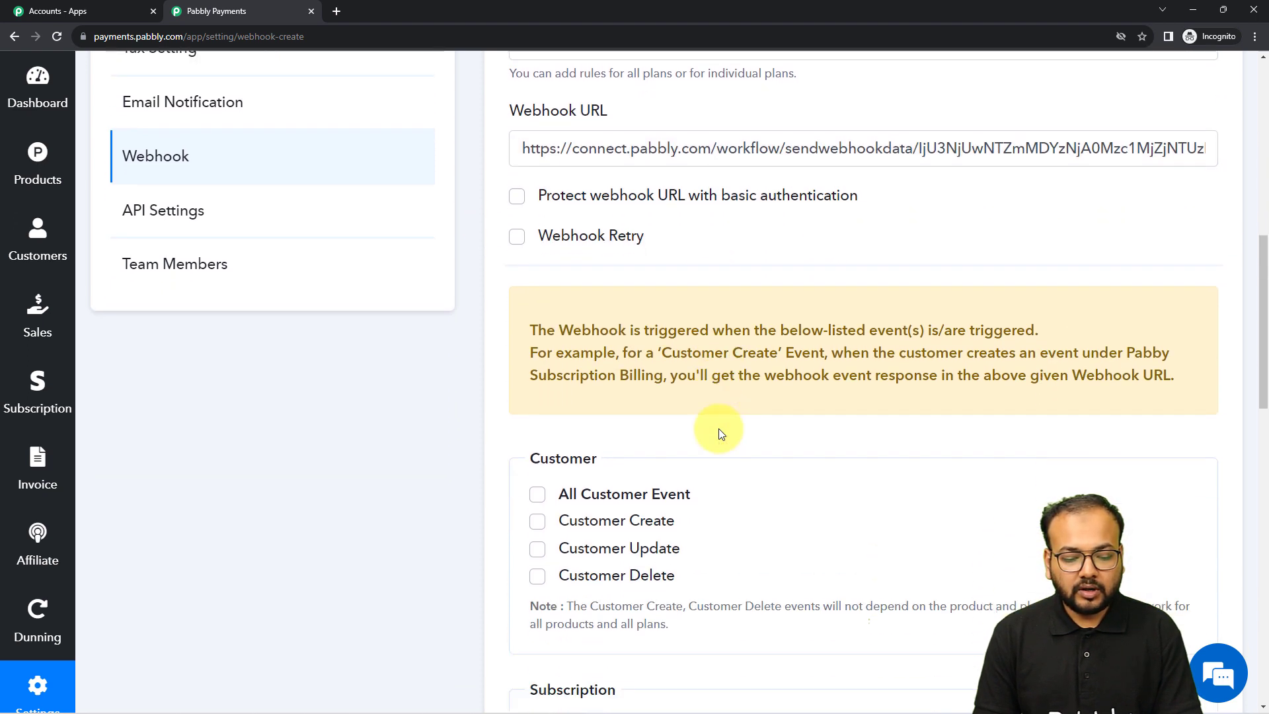
scroll(719, 431, down, 3)
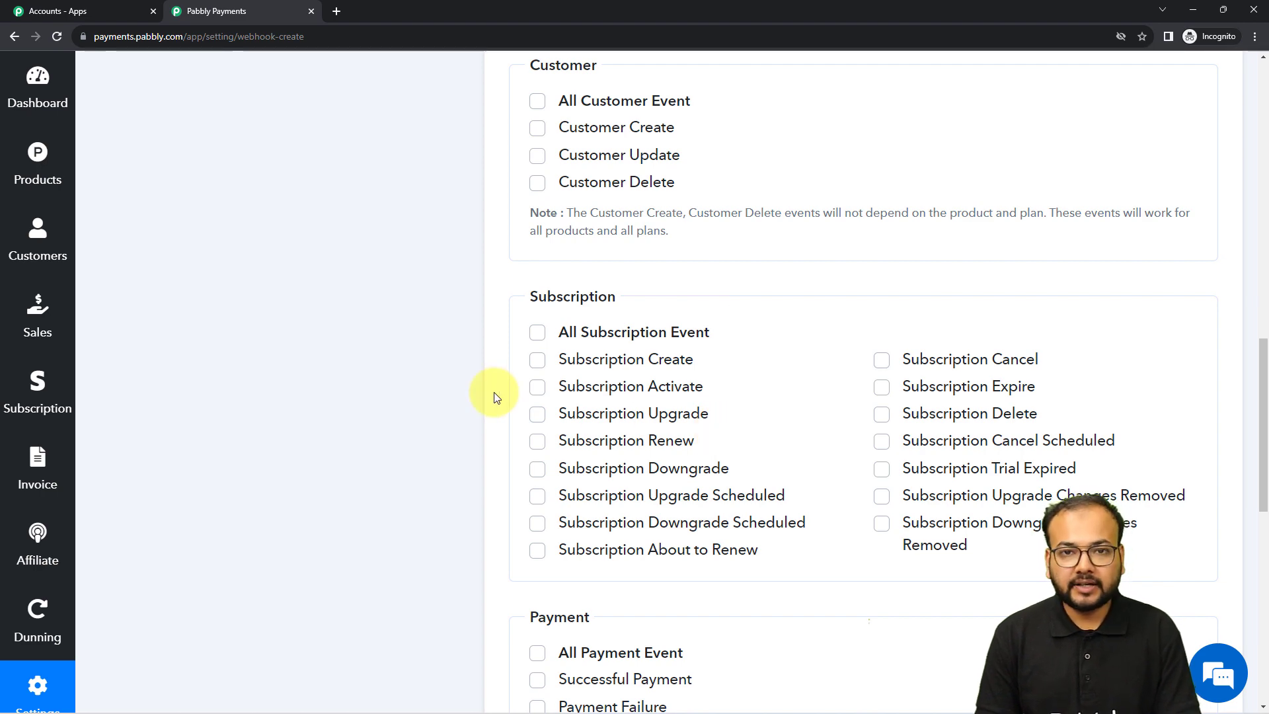
scroll(487, 400, down, 3)
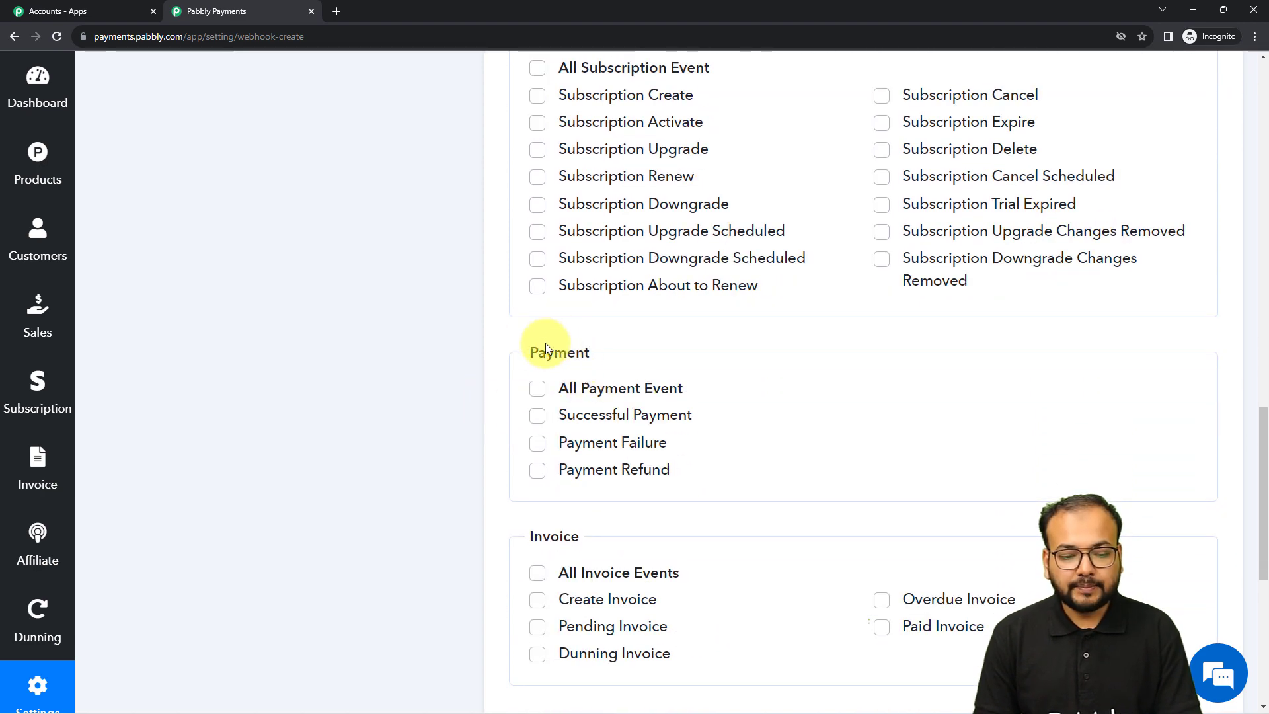
click(535, 424)
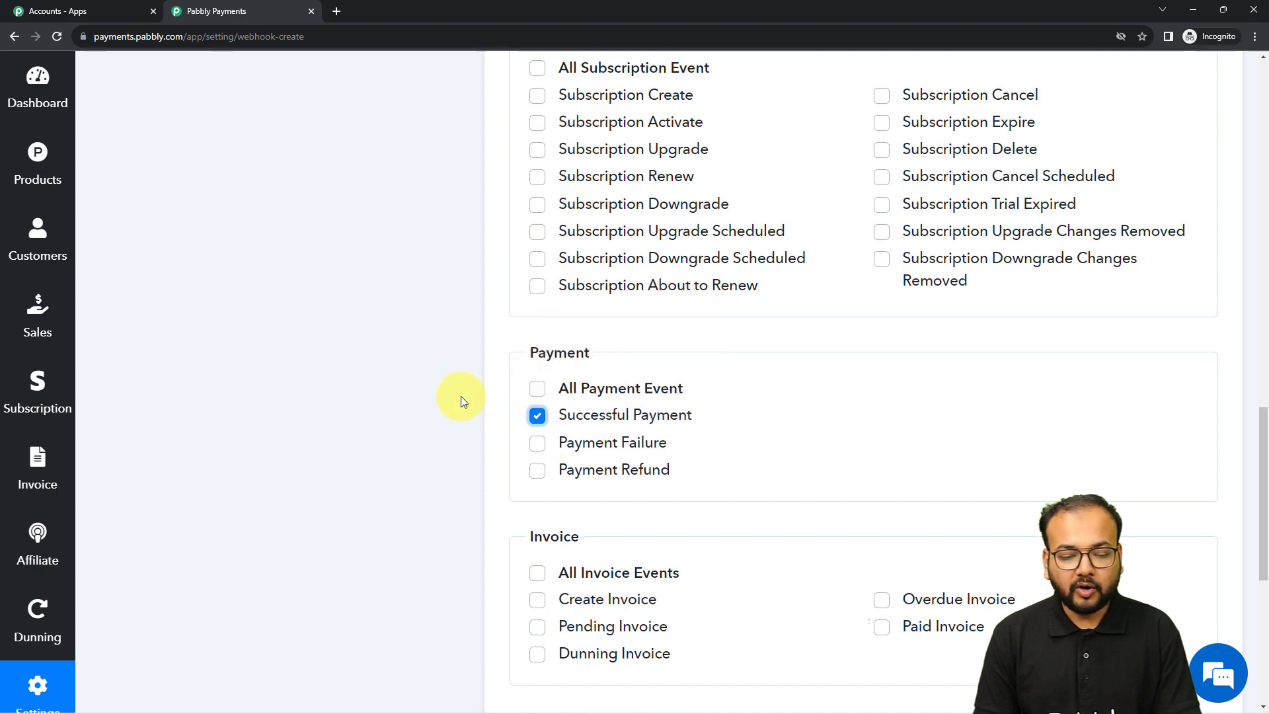
scroll(461, 397, down, 5)
scroll(461, 395, down, 2)
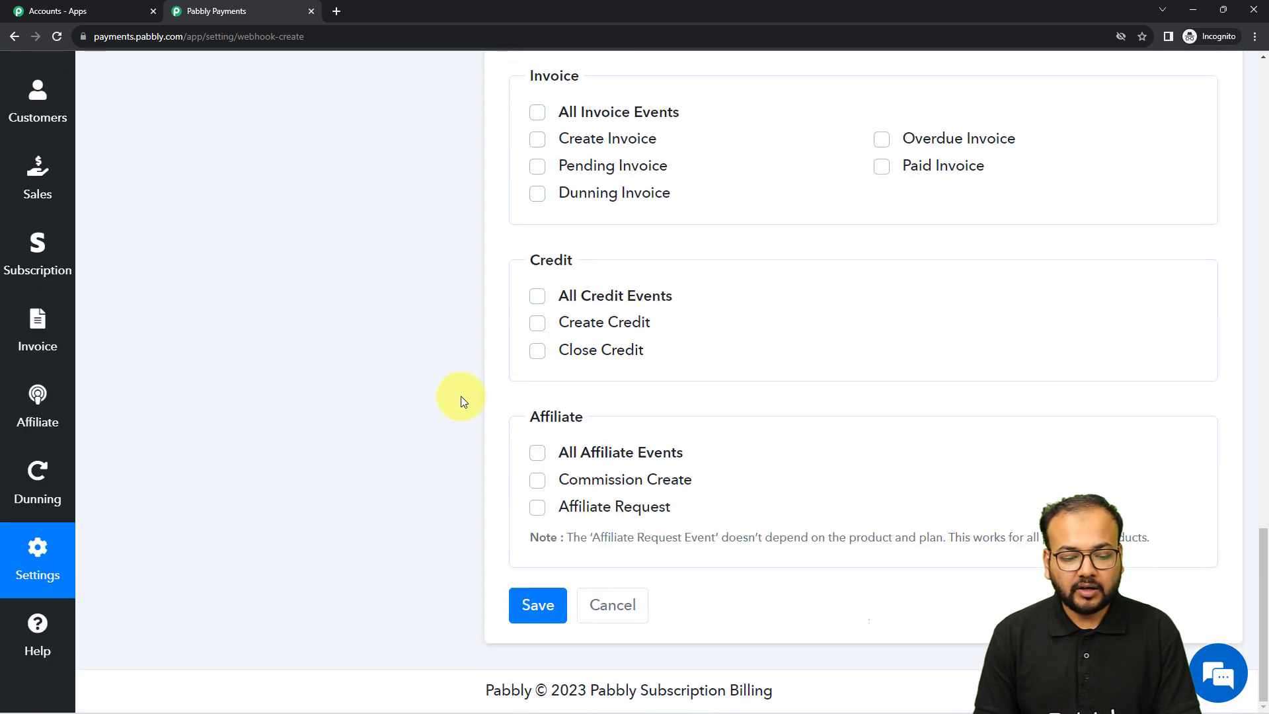
click(537, 603)
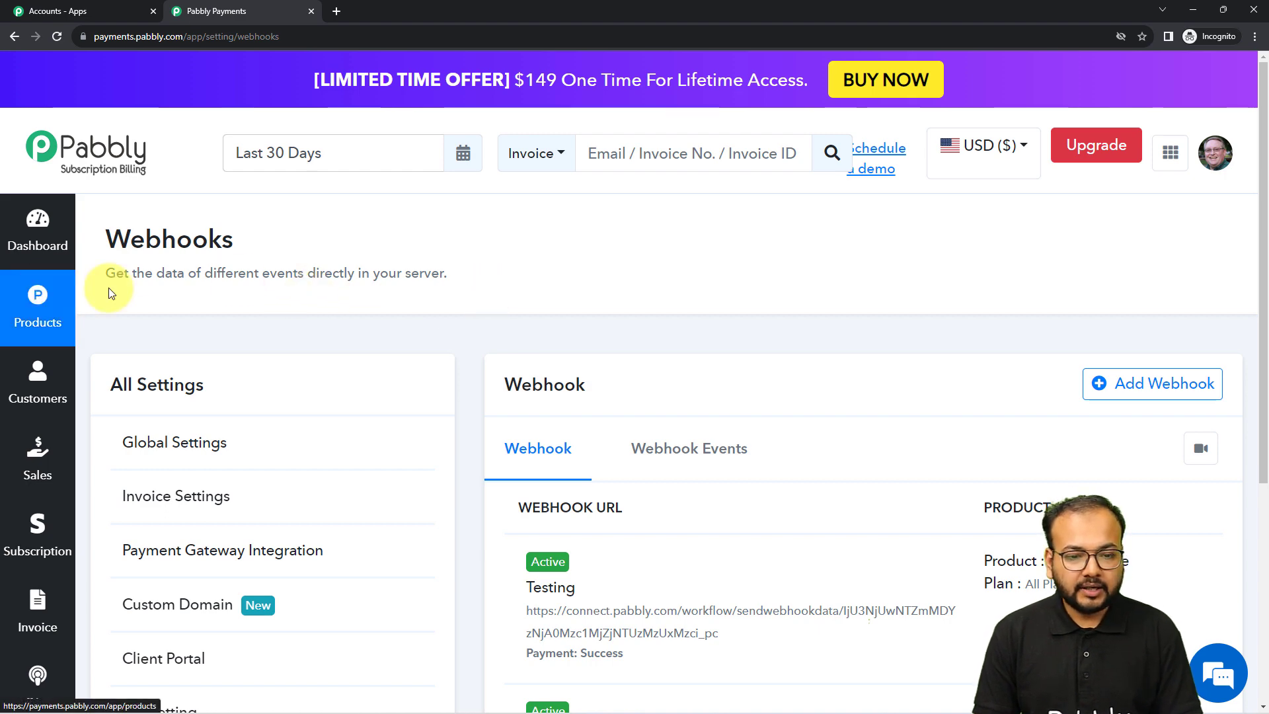
Show the PHP Course plans under Products, then return to the Pabbly Connect window
click(50, 311)
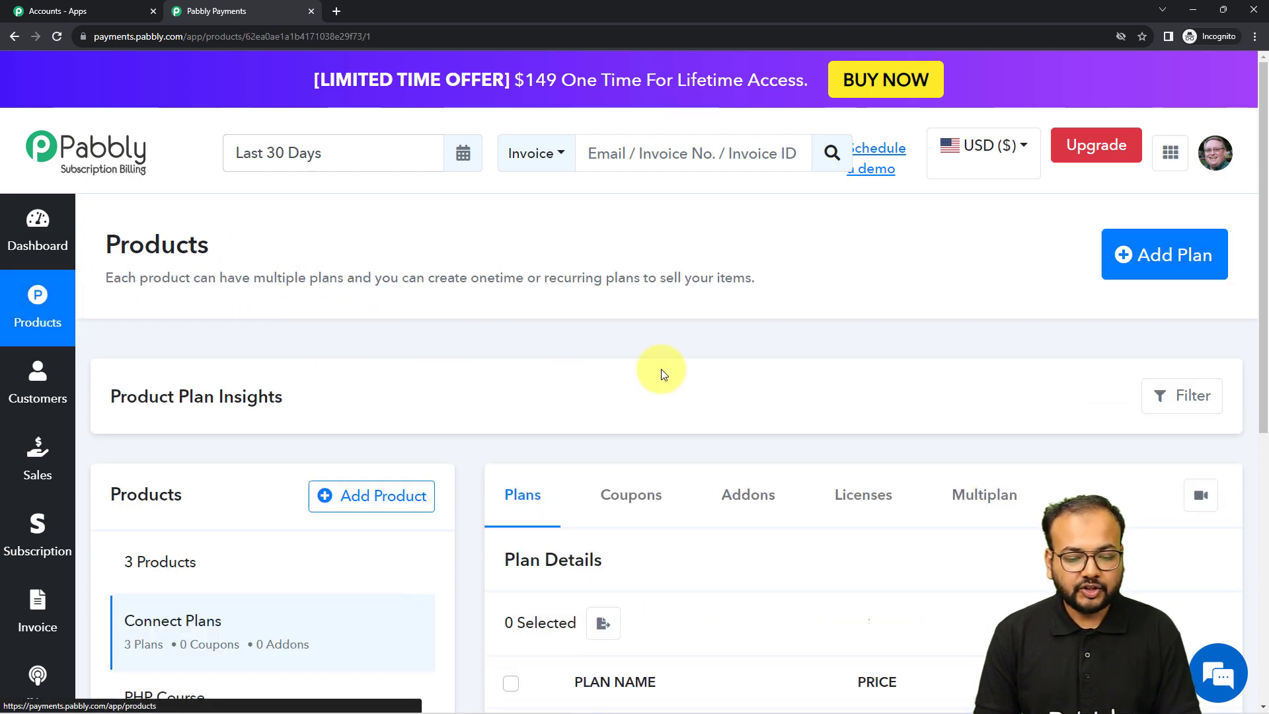
scroll(707, 375, down, 3)
scroll(707, 371, down, 2)
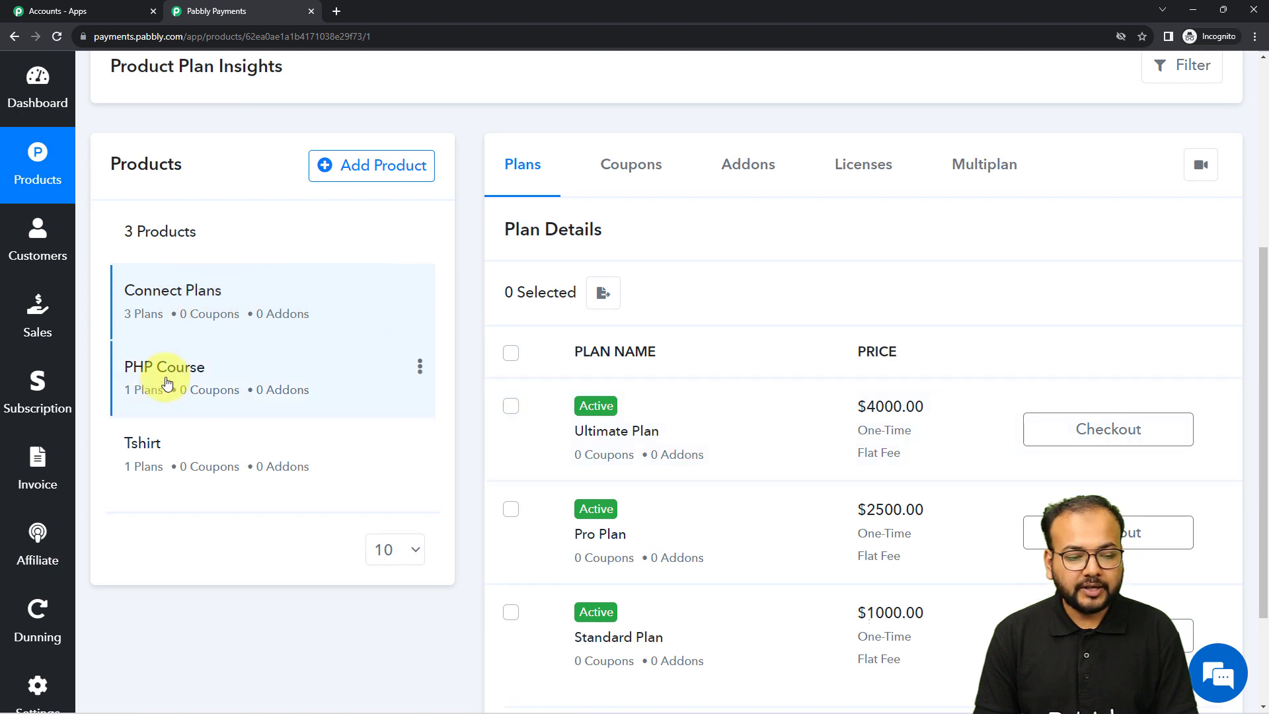
click(366, 372)
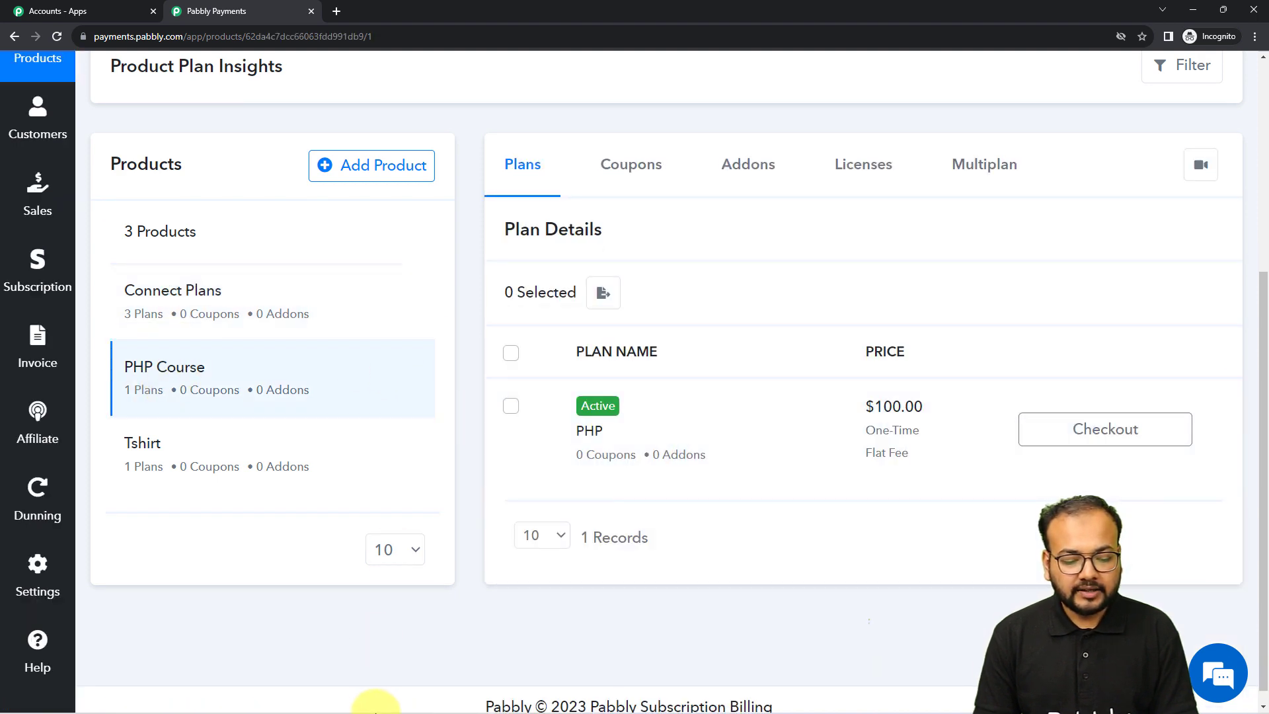
mouse_move(368, 702)
mouse_move(299, 702)
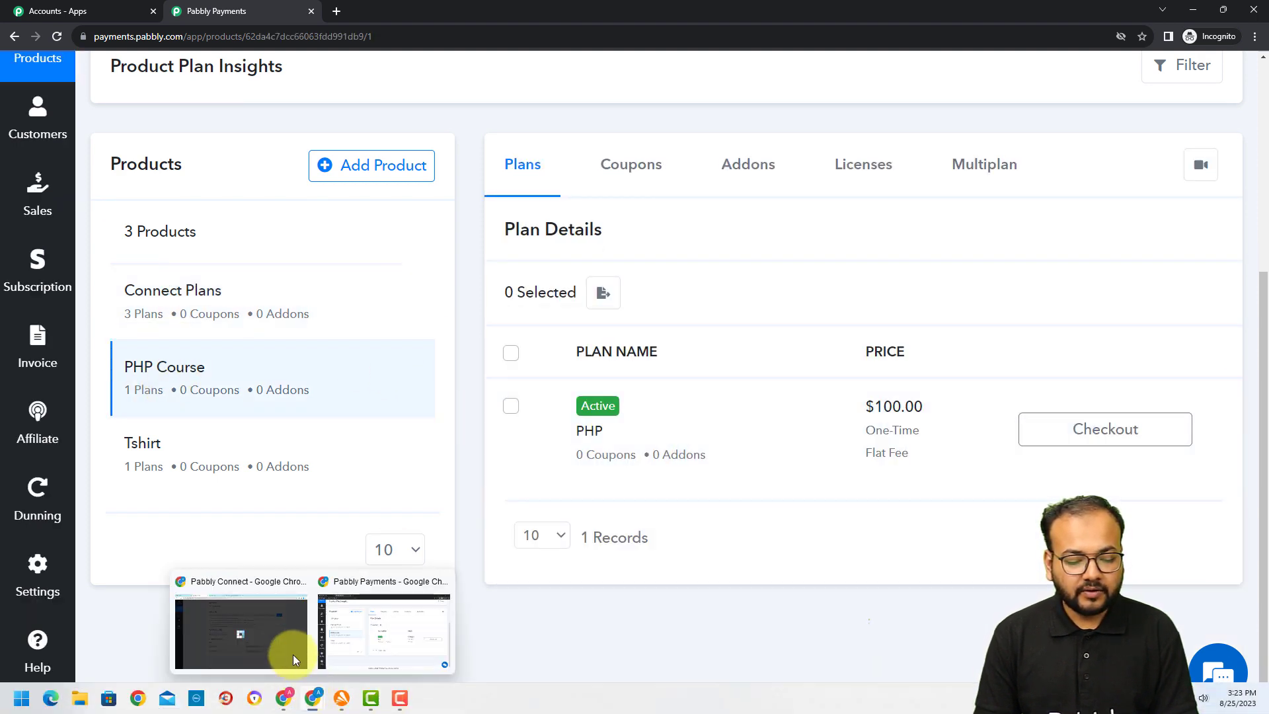
click(292, 643)
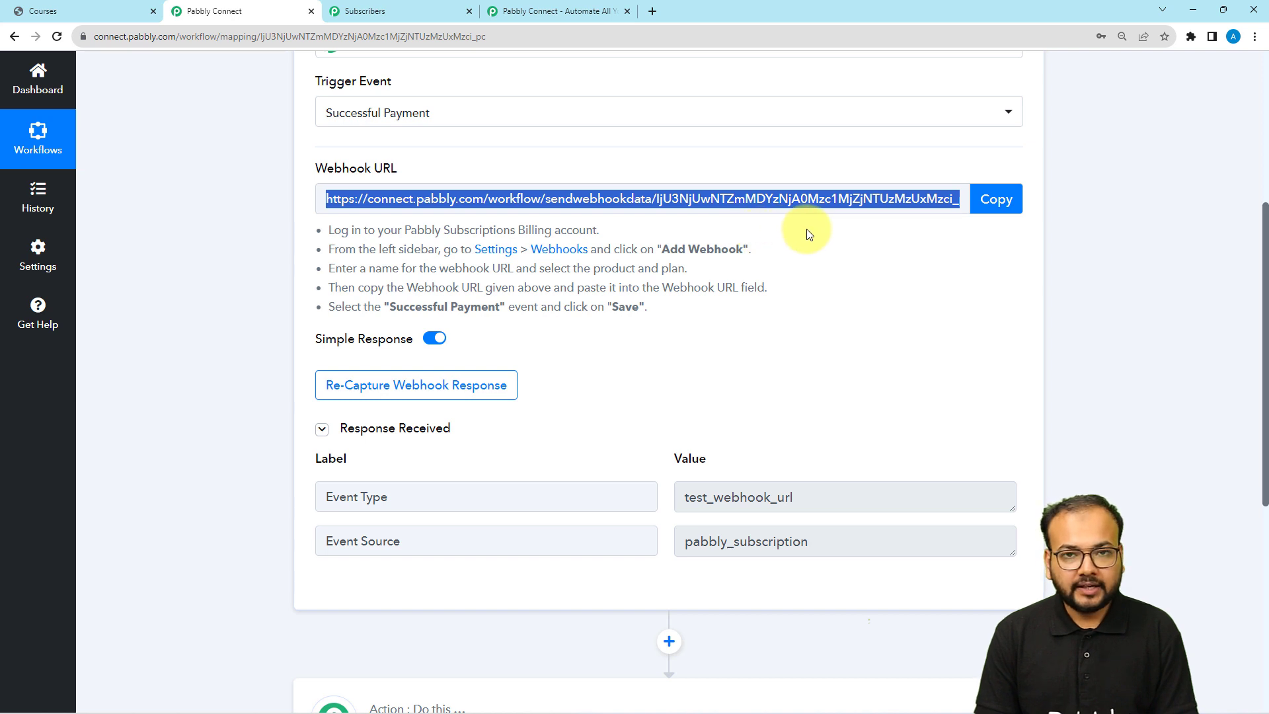
Re-capture the webhook response, confirm Yes, and switch back to the Pabbly Payments window
click(389, 382)
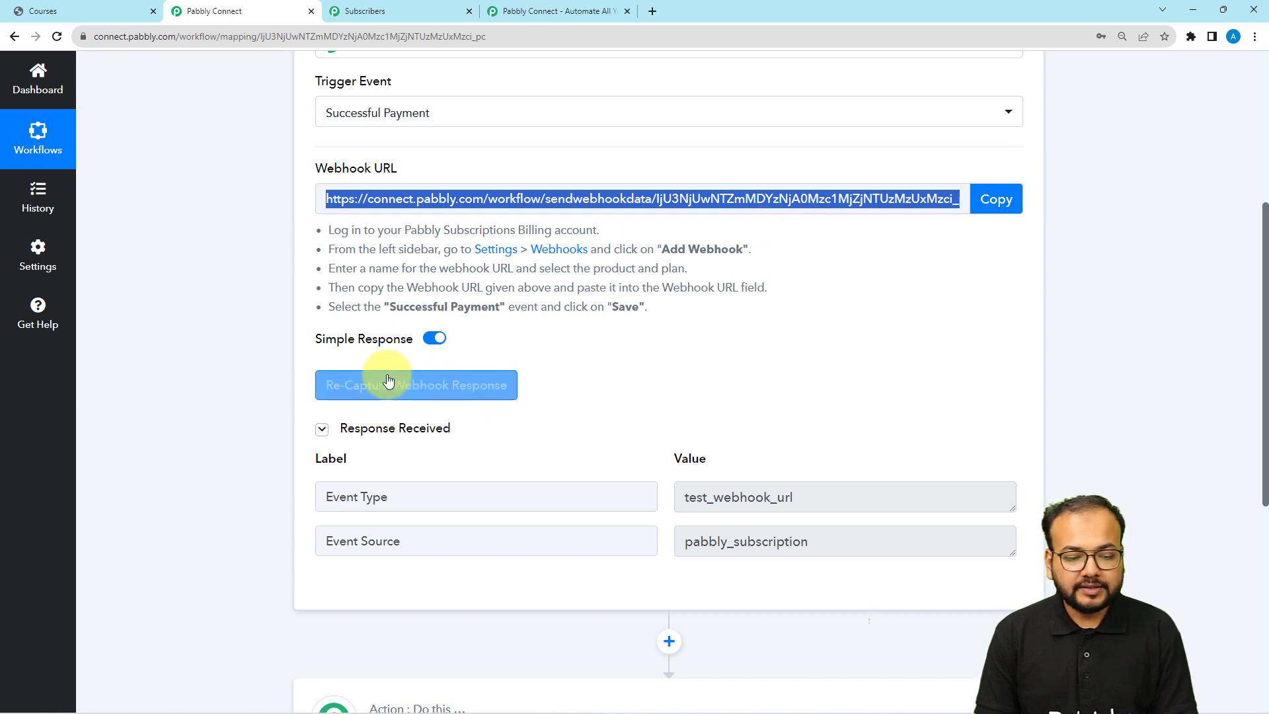
click(395, 395)
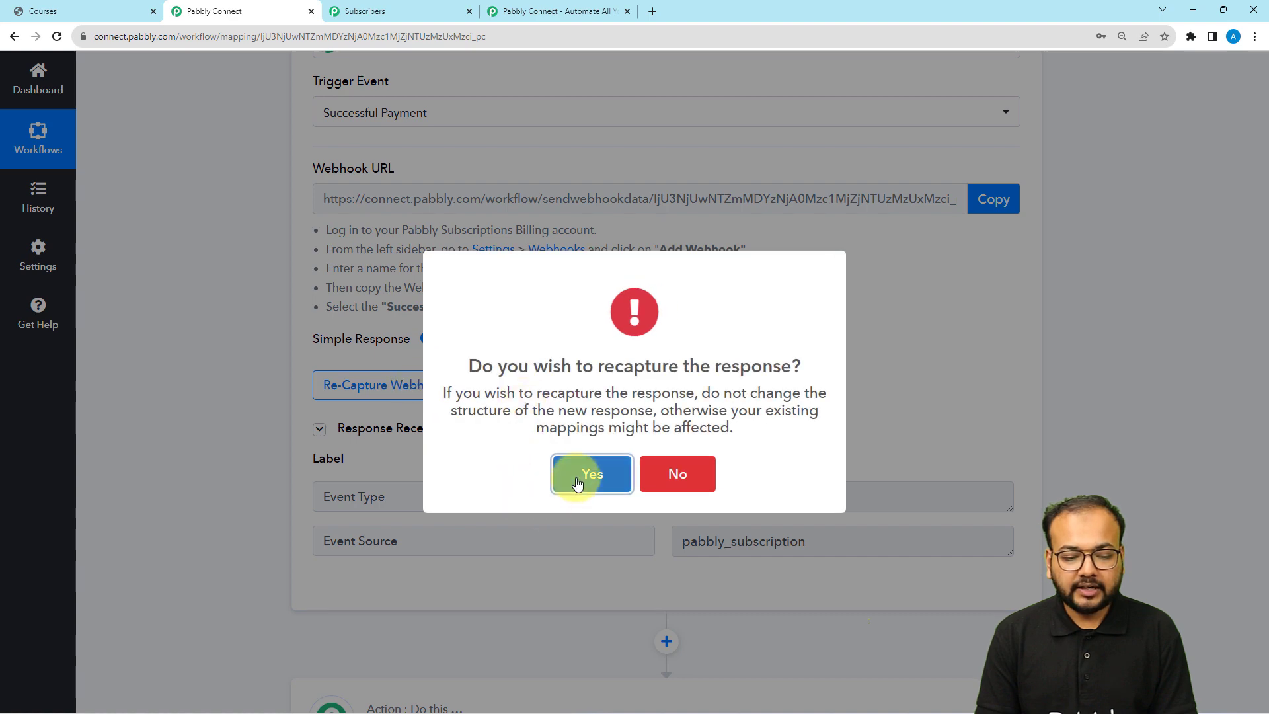
click(576, 483)
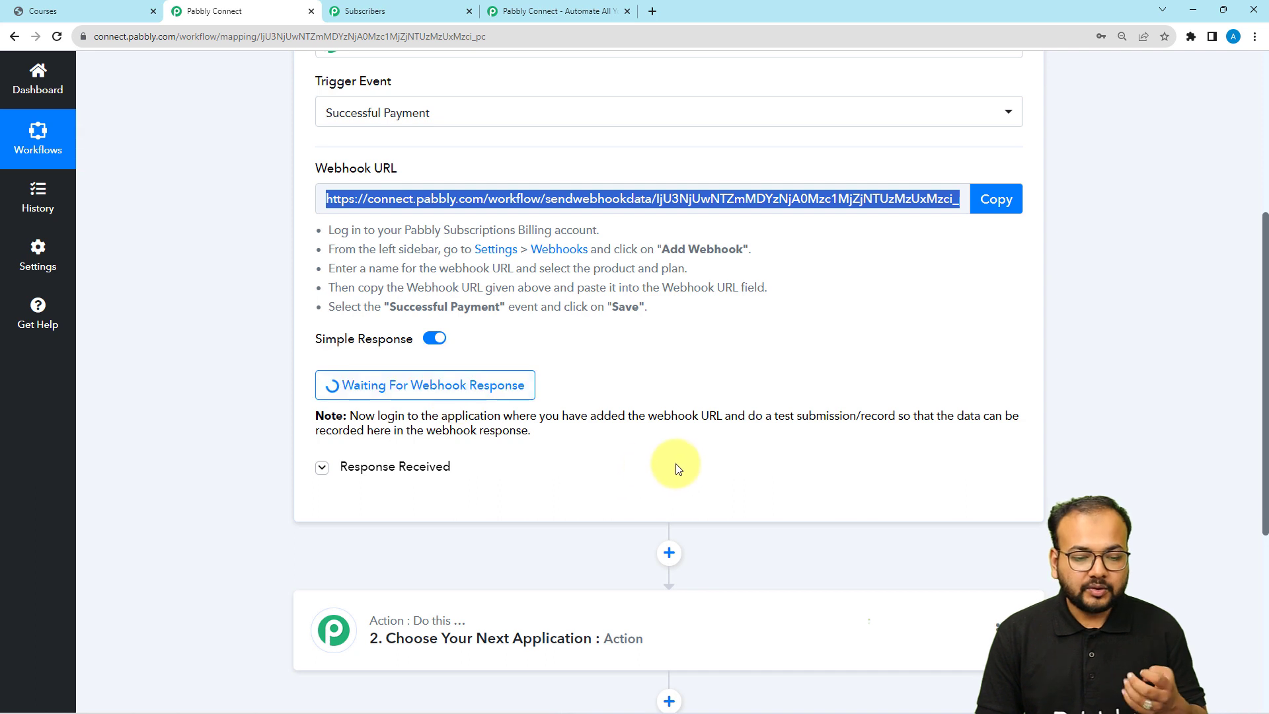
drag(775, 422, 824, 432)
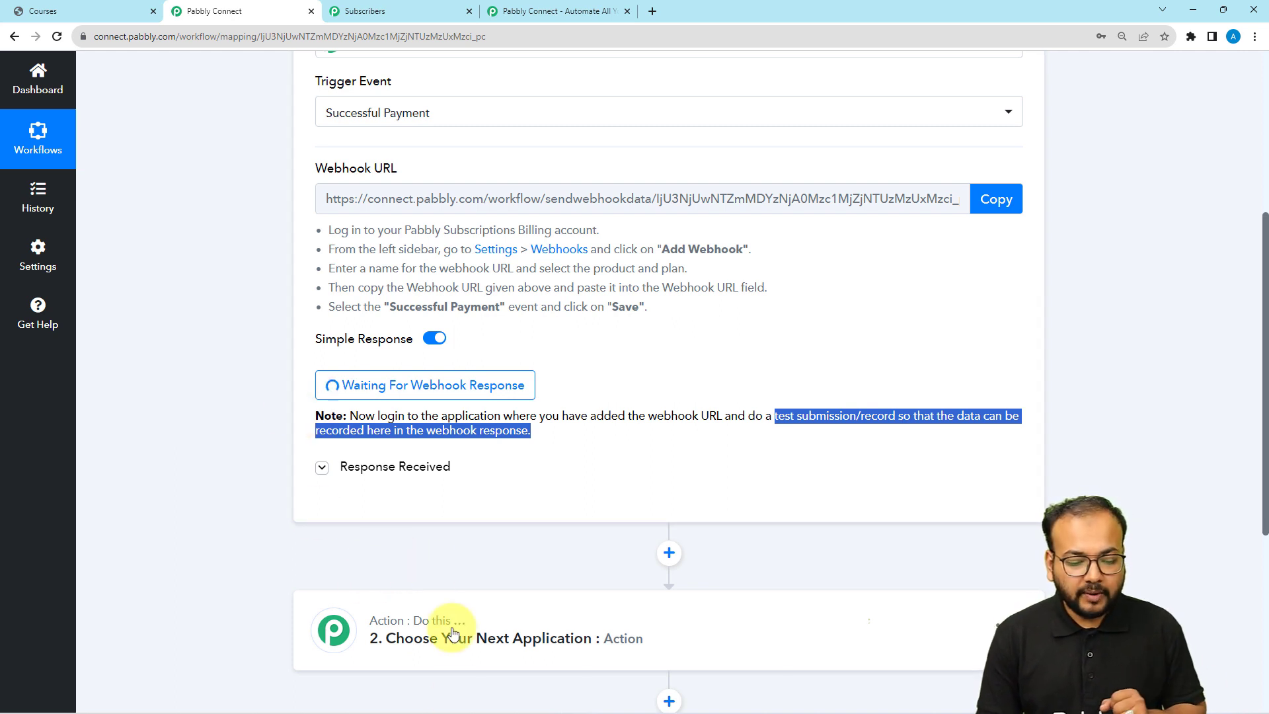
mouse_move(447, 679)
mouse_move(312, 700)
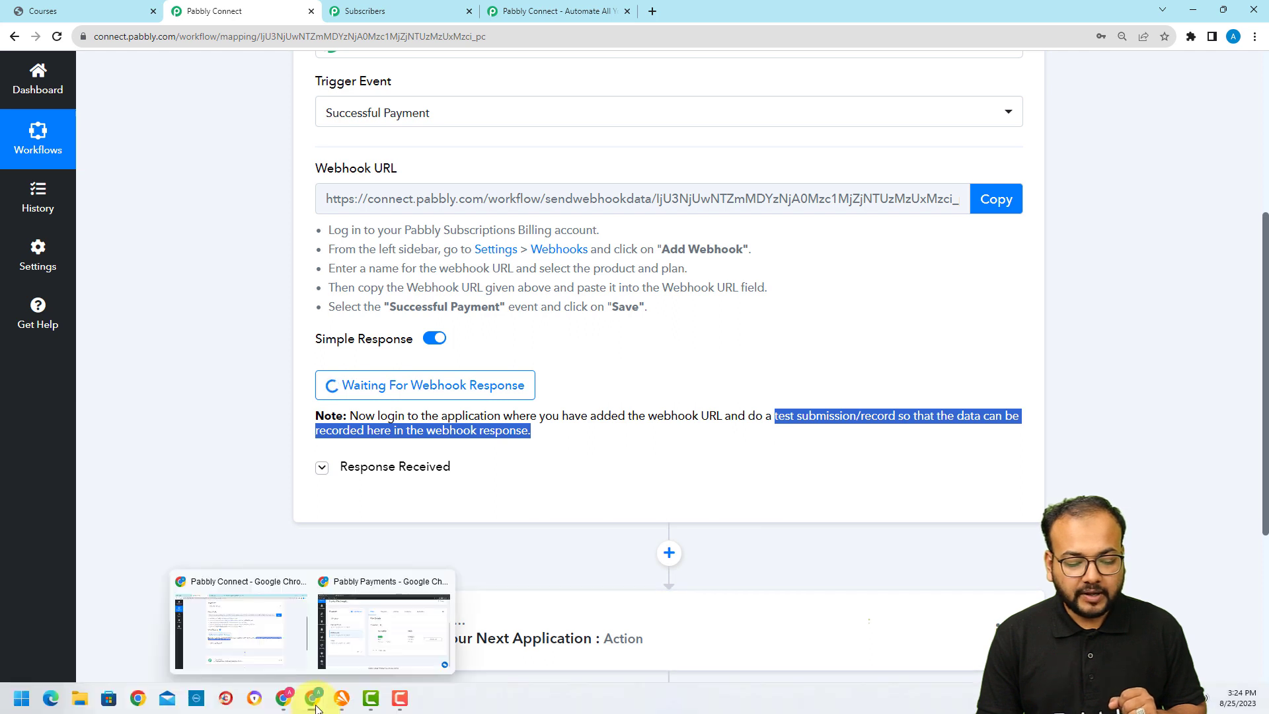
click(340, 649)
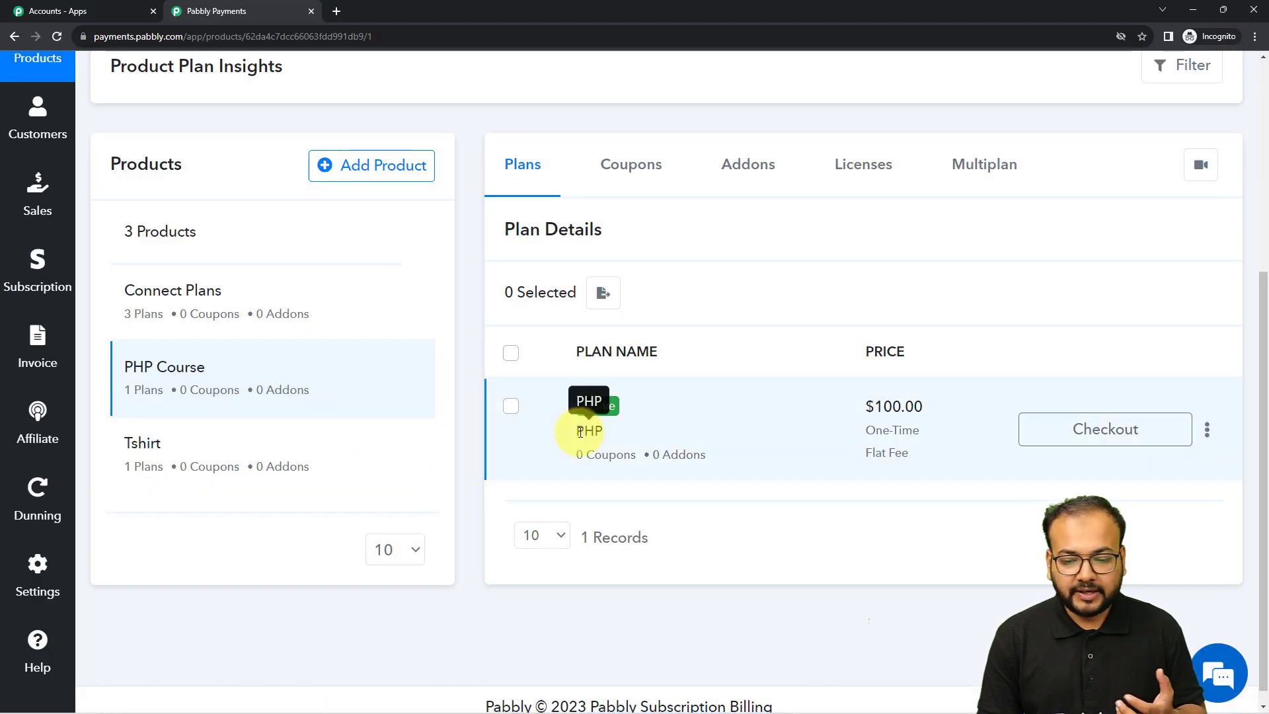
Open the PHP plan checkout and enter buyer name Test User with a saved test e-mail
click(1086, 433)
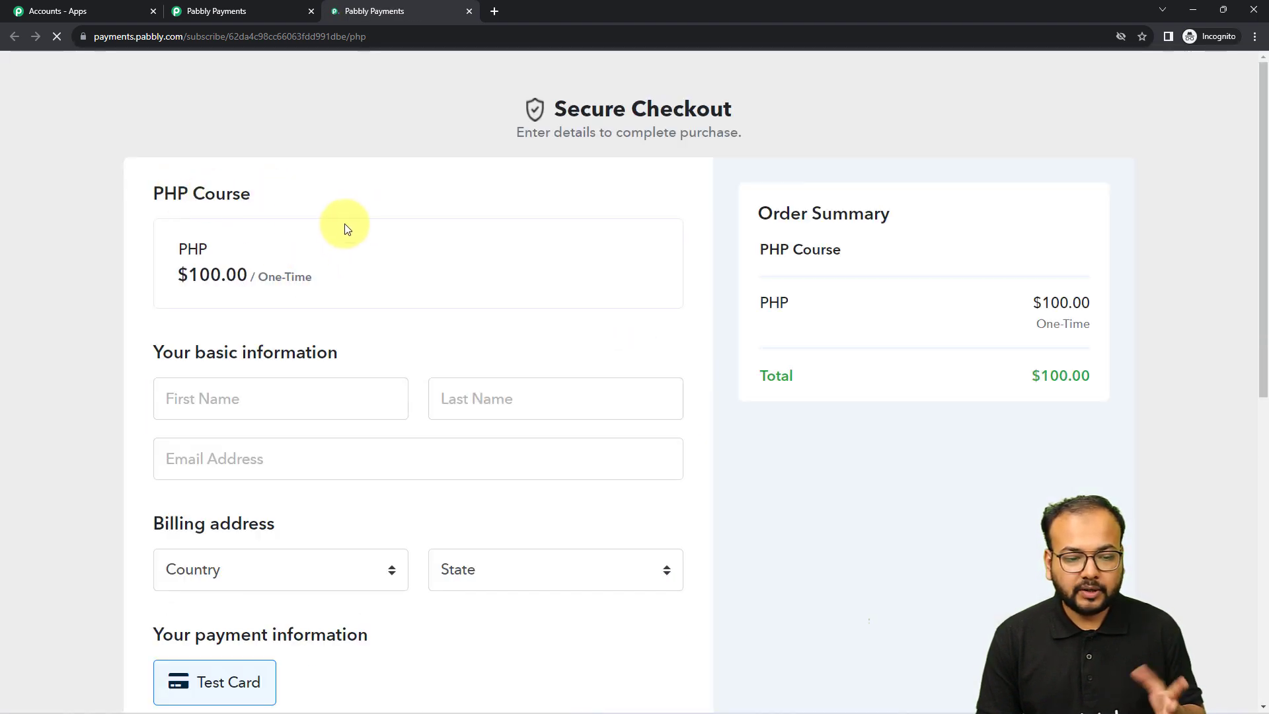
scroll(349, 229, down, 2)
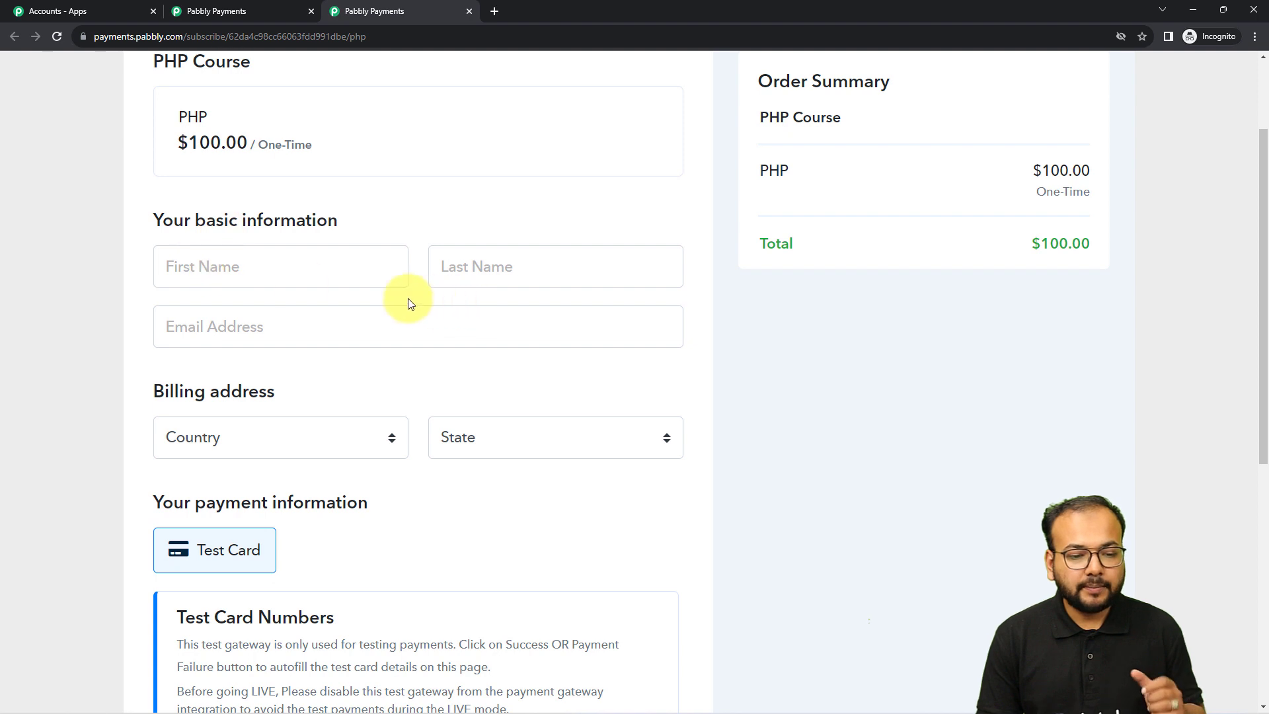
click(349, 273)
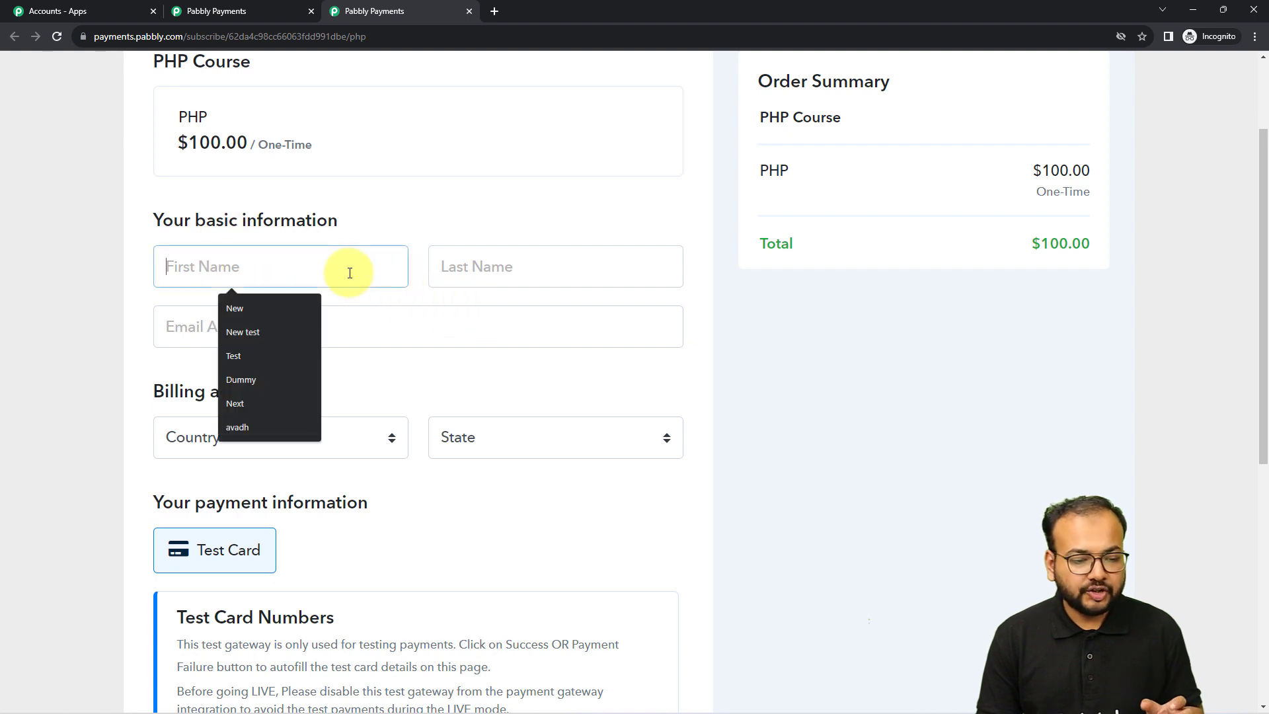
click(284, 357)
click(474, 267)
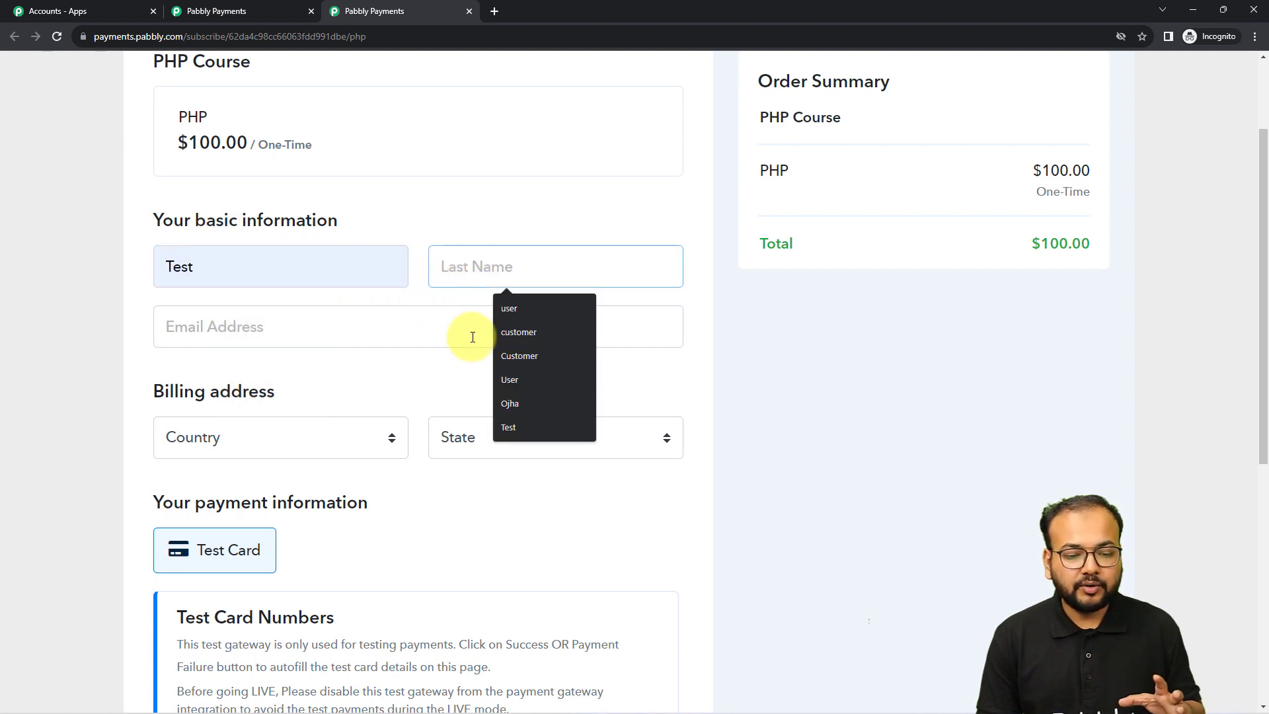
click(509, 381)
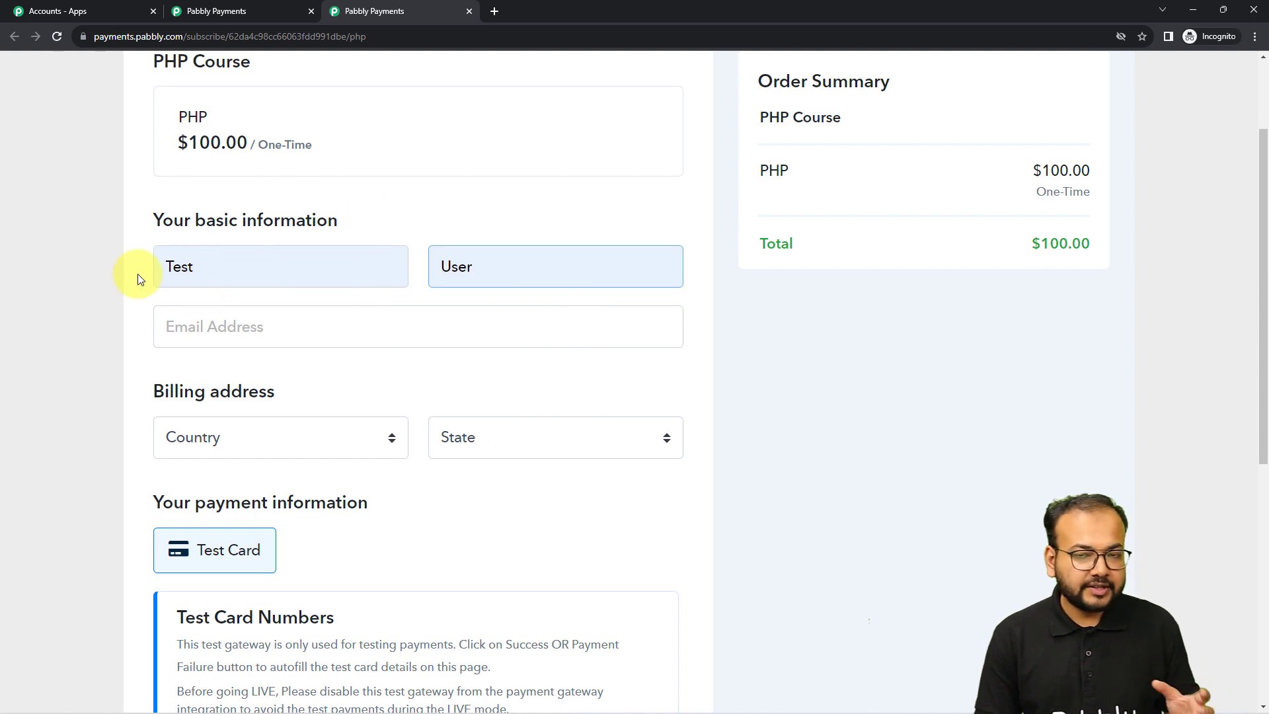
click(358, 340)
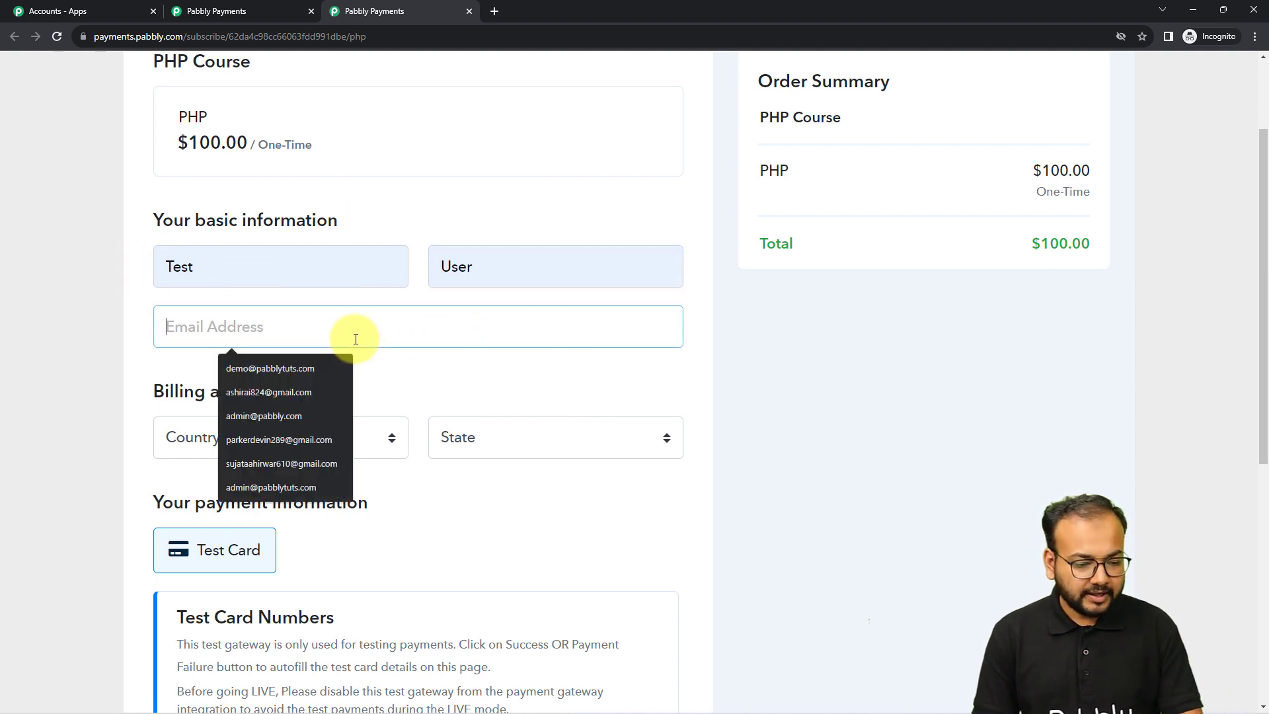
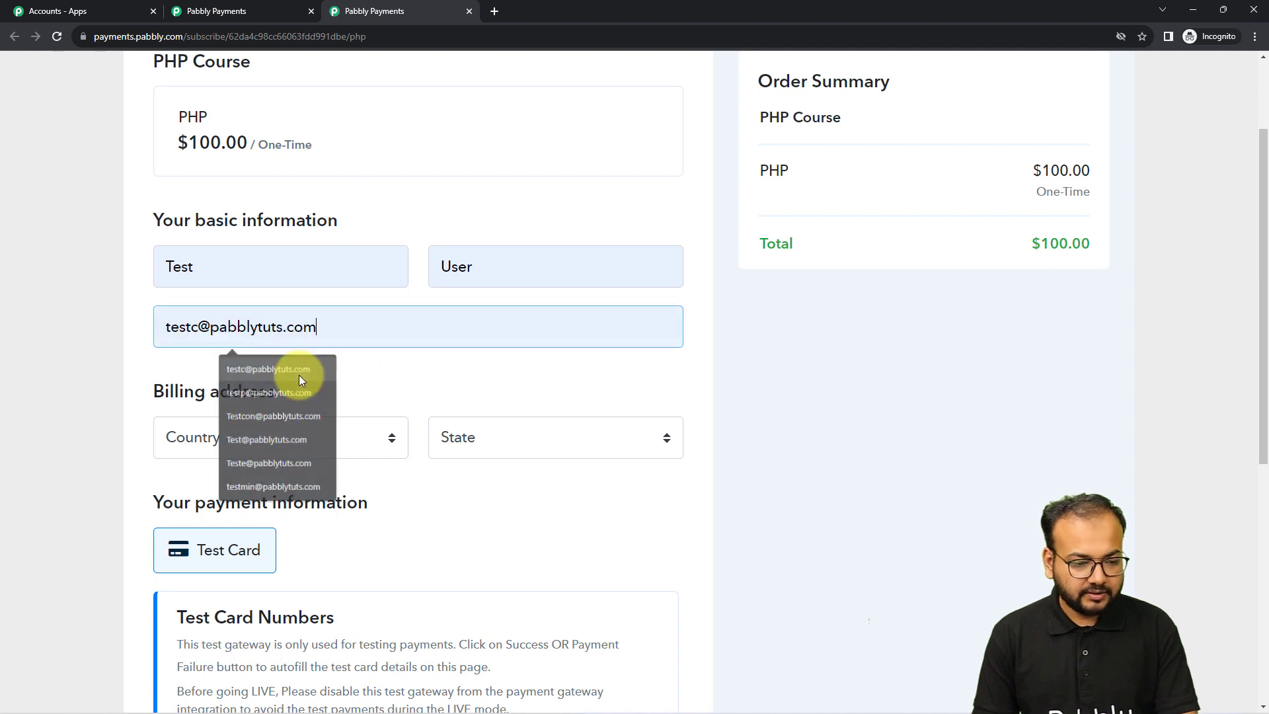
click(298, 372)
Set the billing country to Algeria and the state to Adrar
scroll(336, 333, down, 1)
scroll(337, 336, down, 1)
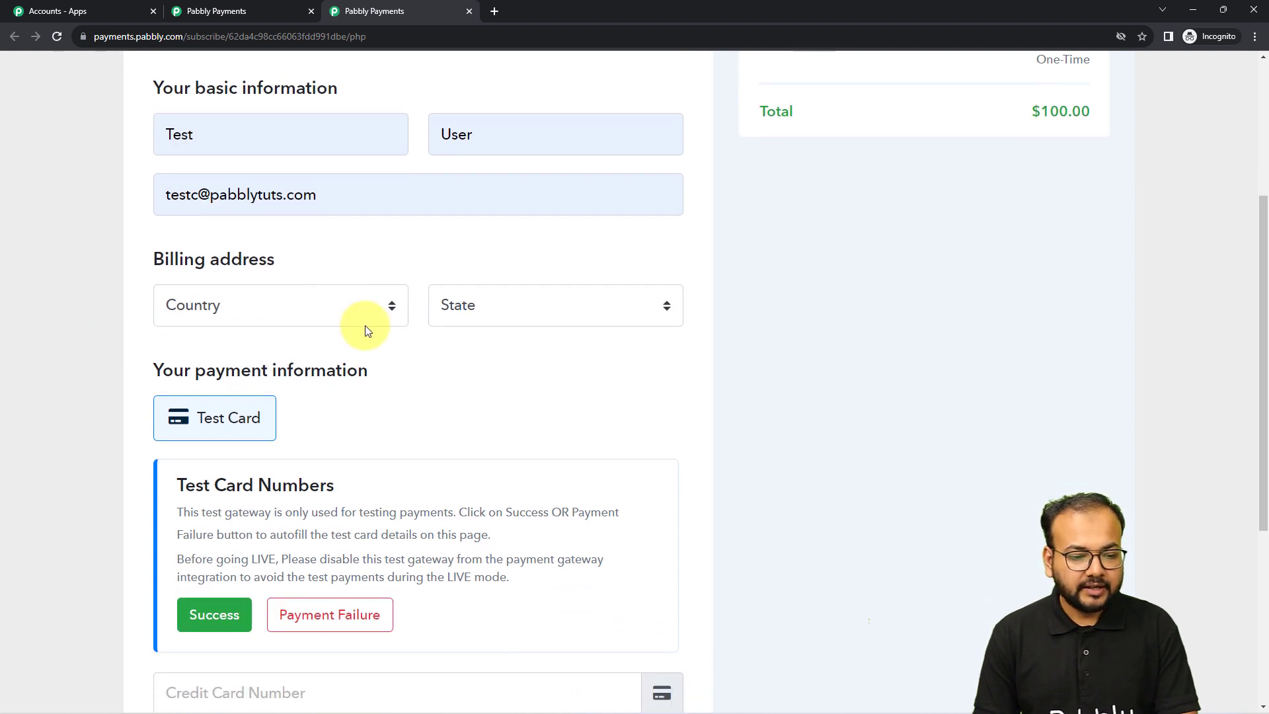
click(363, 309)
click(312, 411)
click(499, 304)
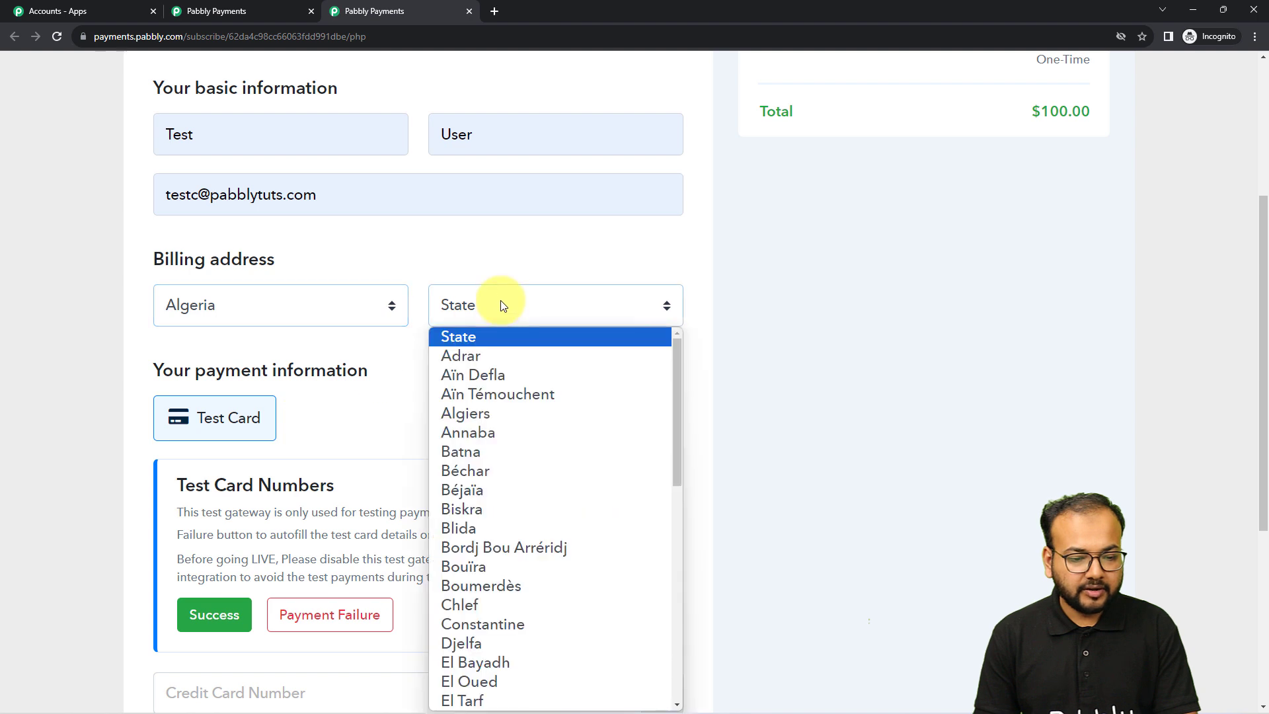
click(484, 363)
scroll(106, 351, down, 1)
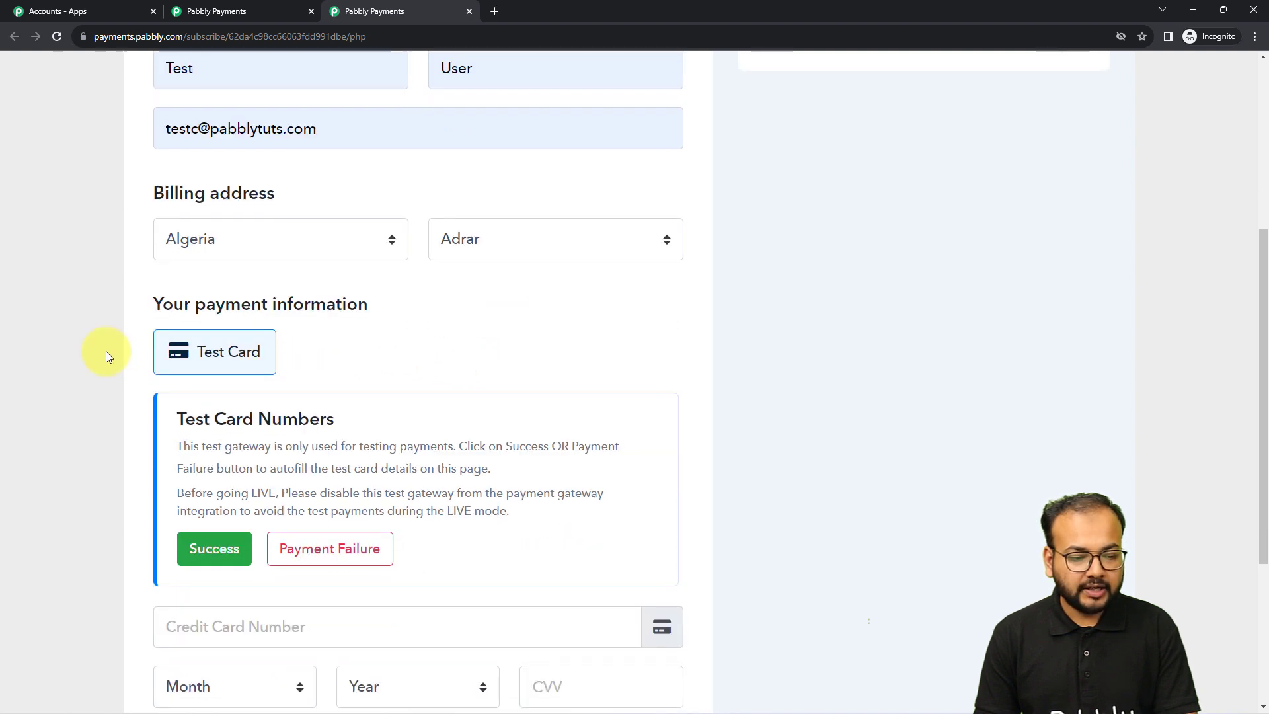
scroll(130, 428, down, 3)
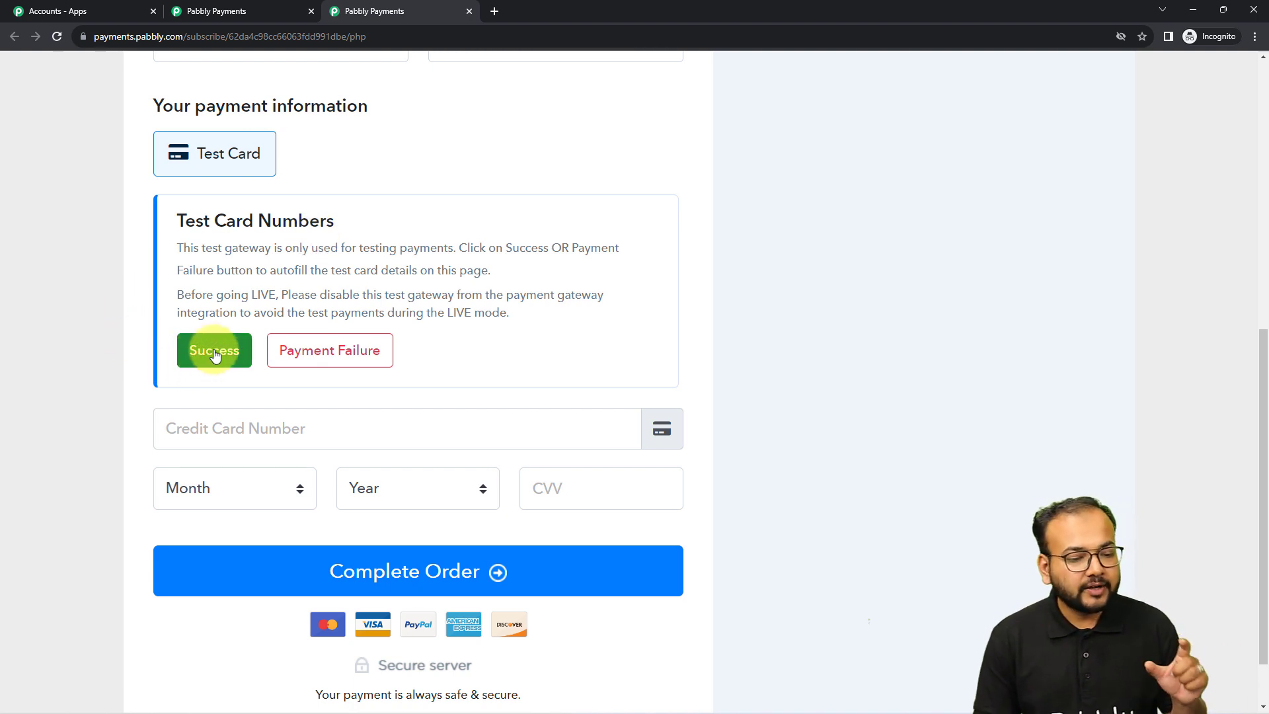
Autofill successful test card details, complete the order, and minimize the checkout window
click(207, 371)
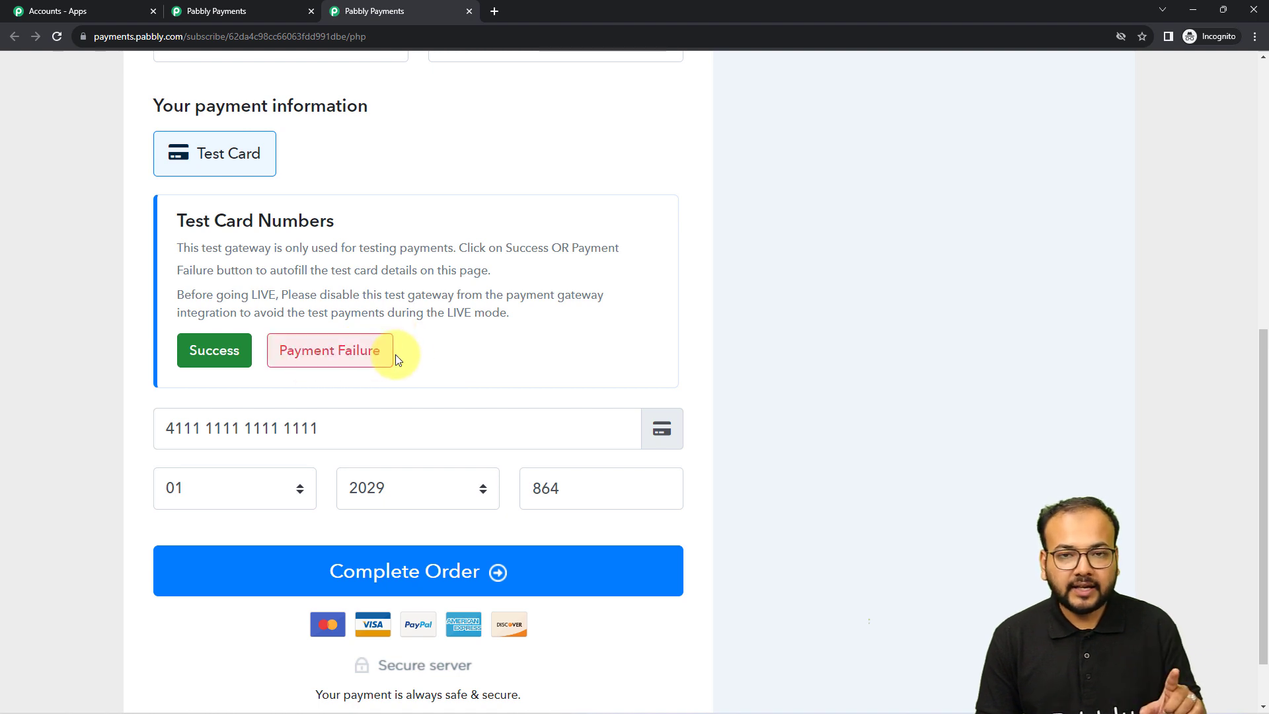
scroll(312, 395, down, 1)
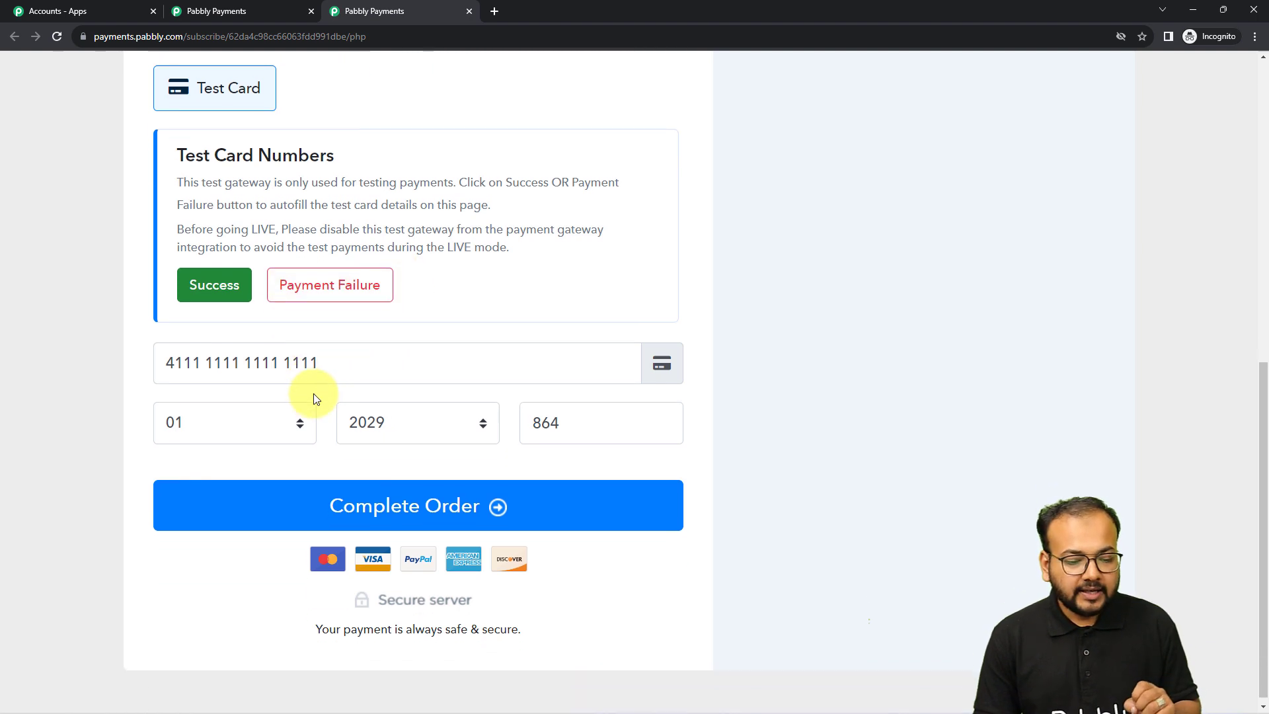
click(264, 521)
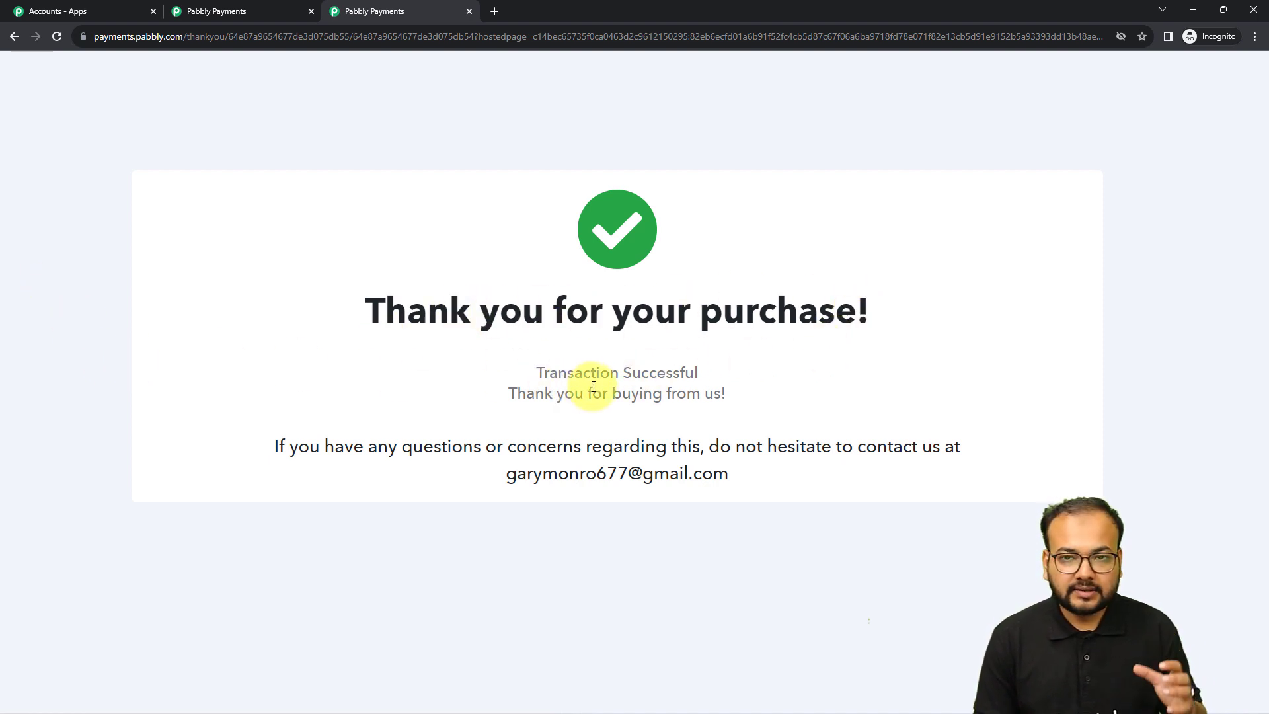
click(1198, 6)
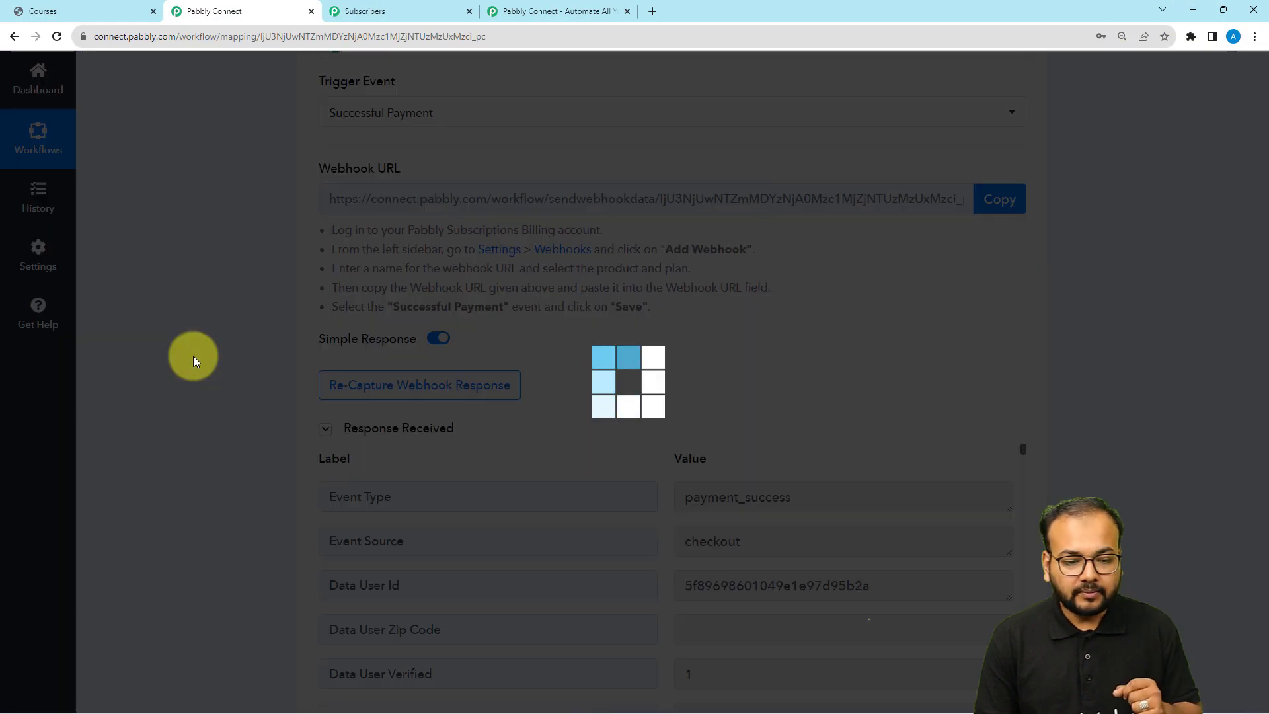
Scroll through the captured payment, plan and billing fields down to the empty Action step
scroll(193, 355, down, 5)
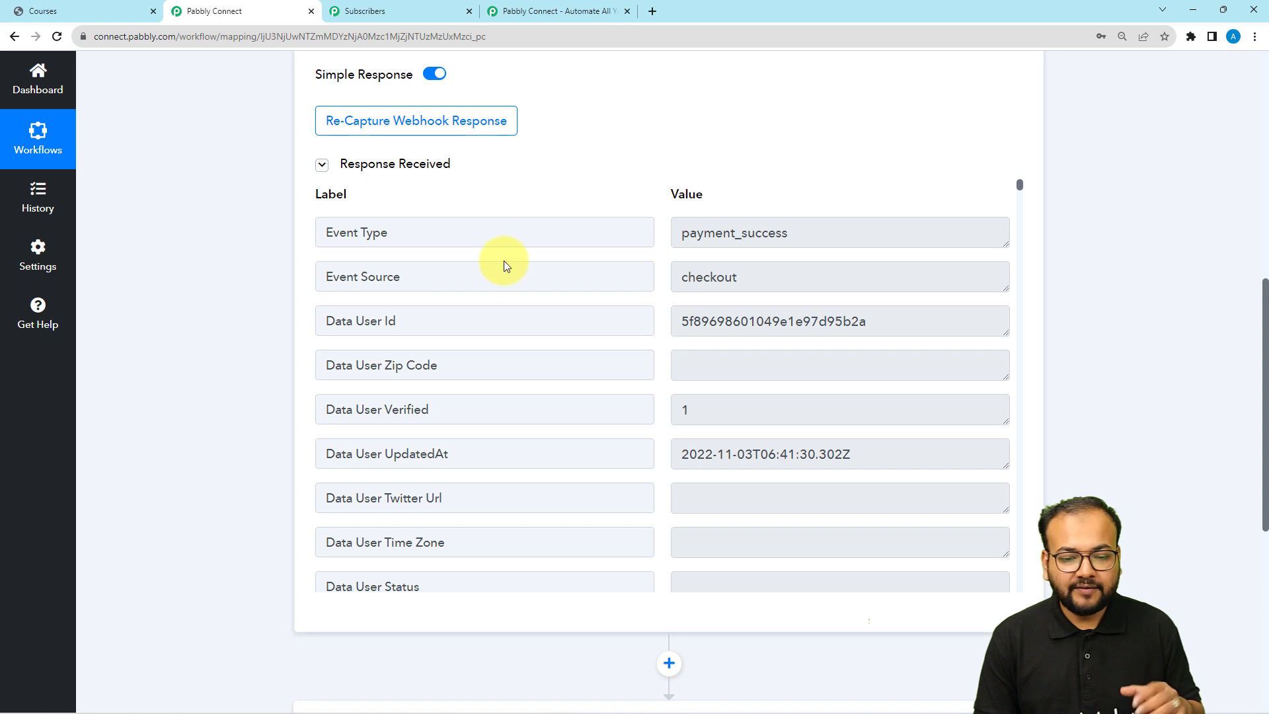
scroll(489, 301, down, 6)
scroll(482, 322, down, 5)
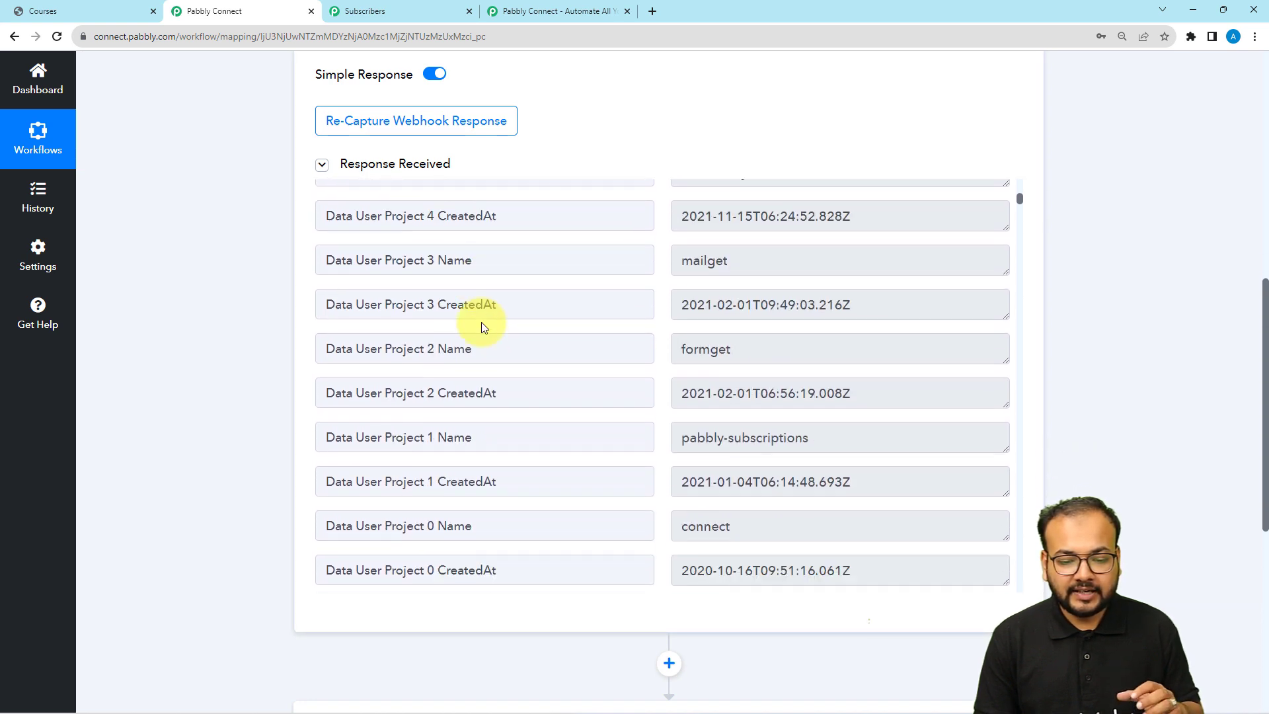
scroll(479, 366, down, 2)
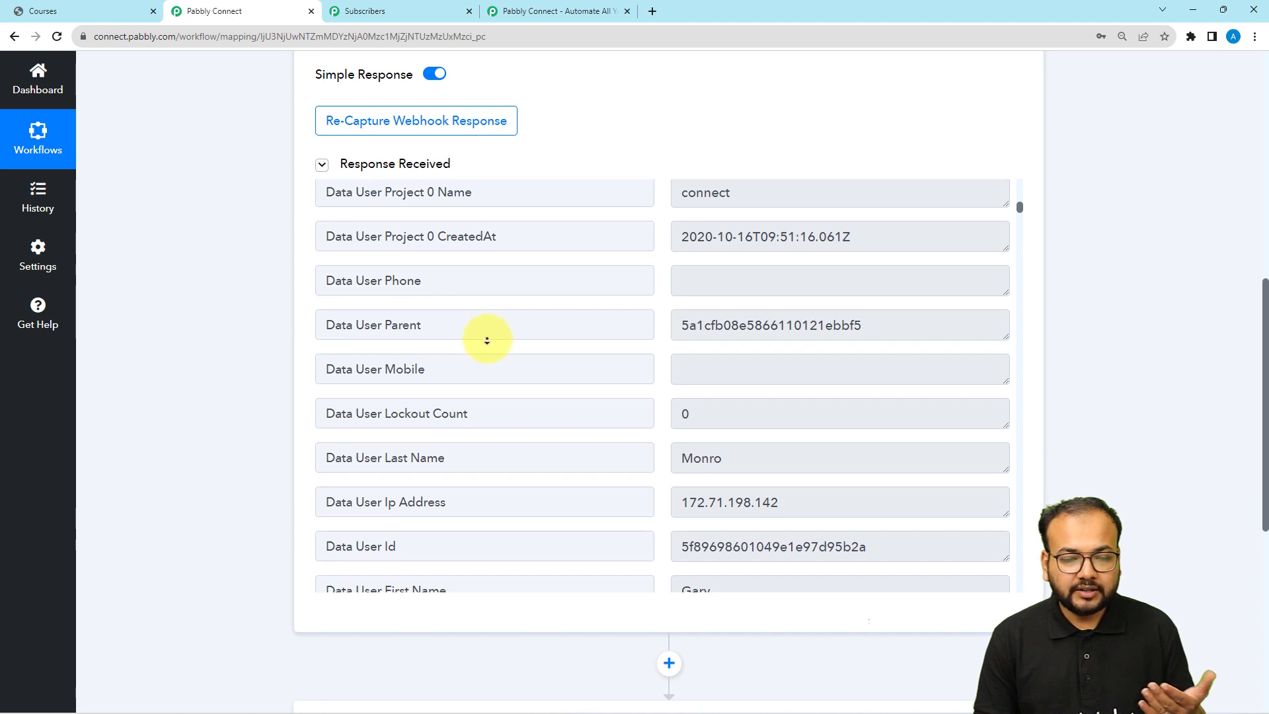
scroll(487, 337, down, 3)
scroll(495, 374, down, 10)
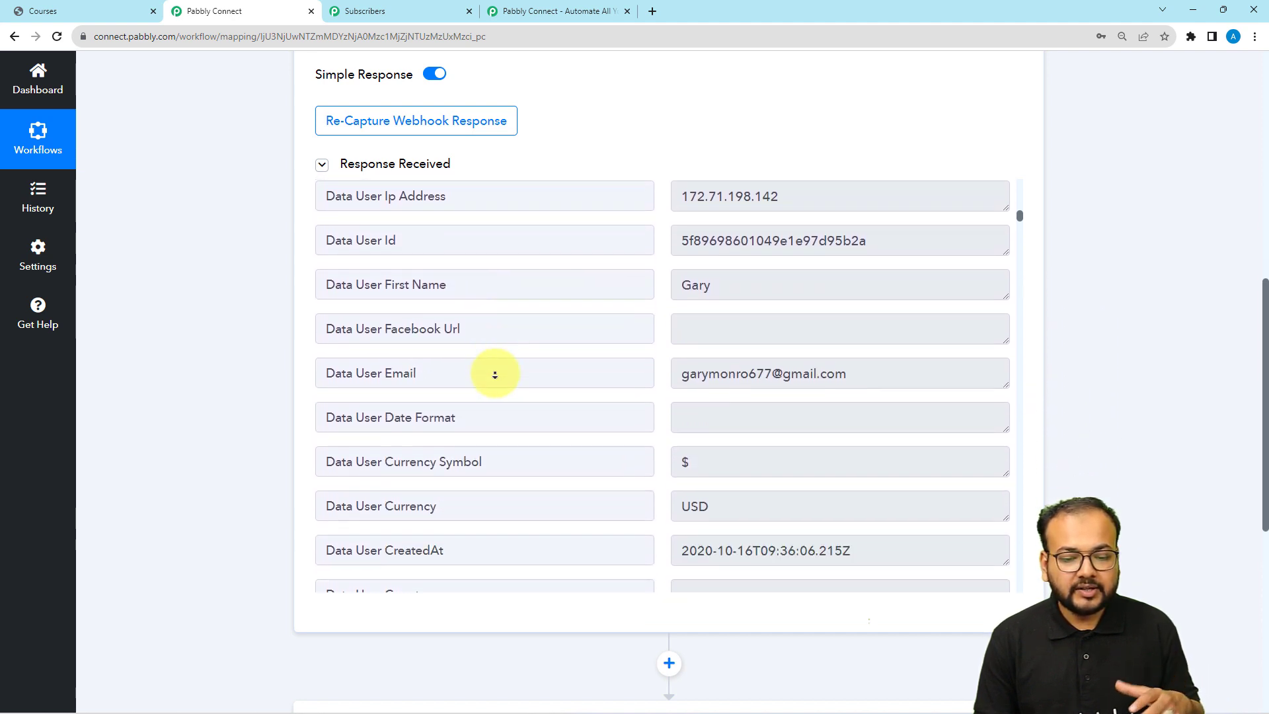
scroll(492, 371, down, 4)
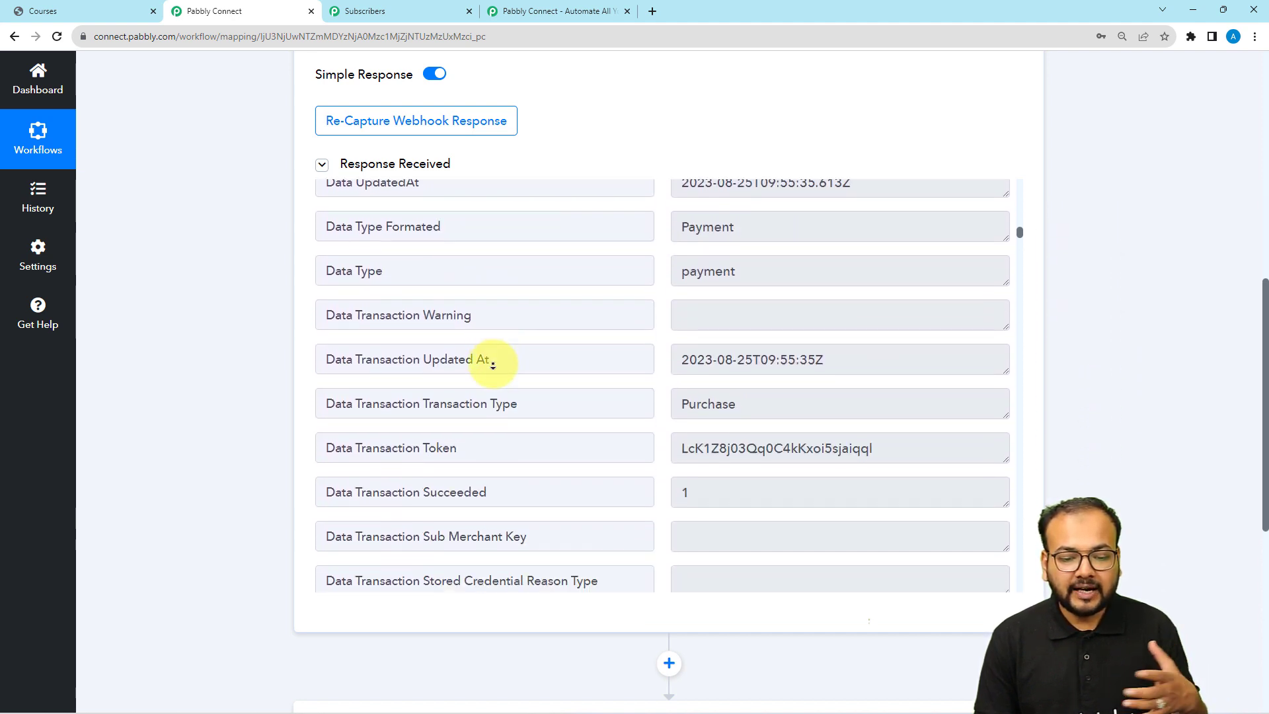
scroll(495, 347, up, 7)
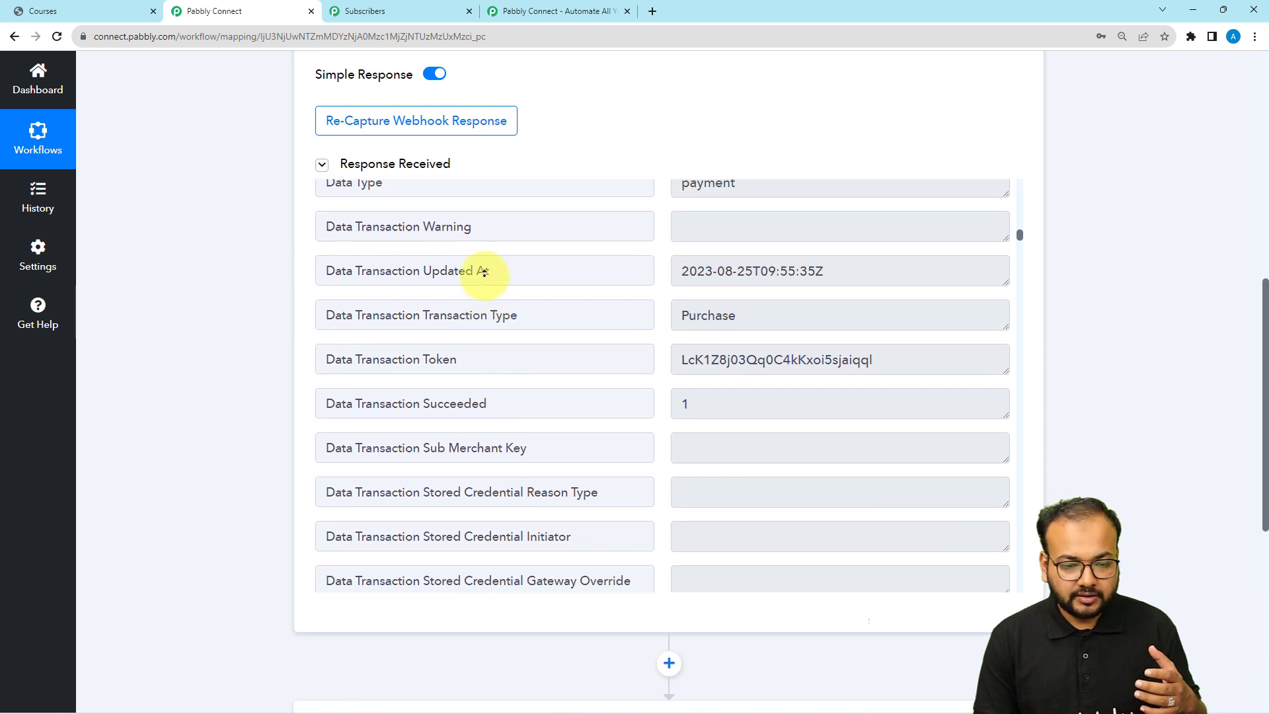
scroll(489, 274, up, 5)
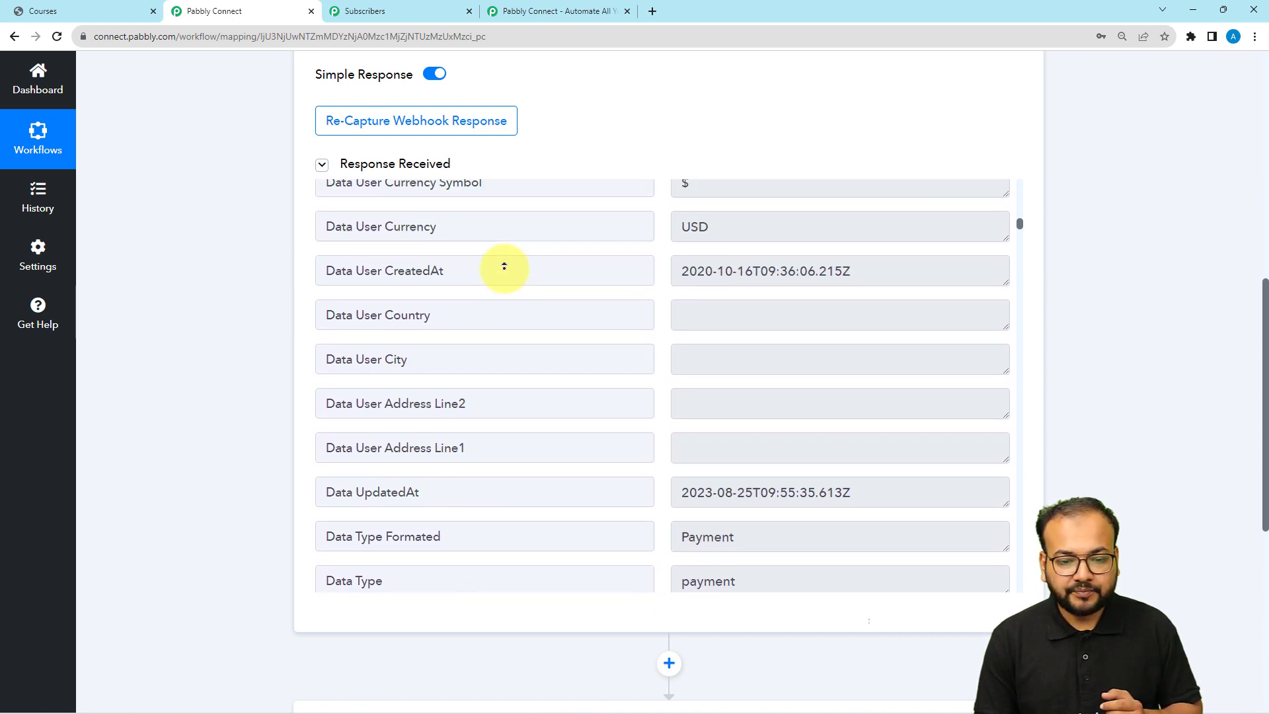
scroll(552, 388, down, 12)
scroll(553, 475, down, 5)
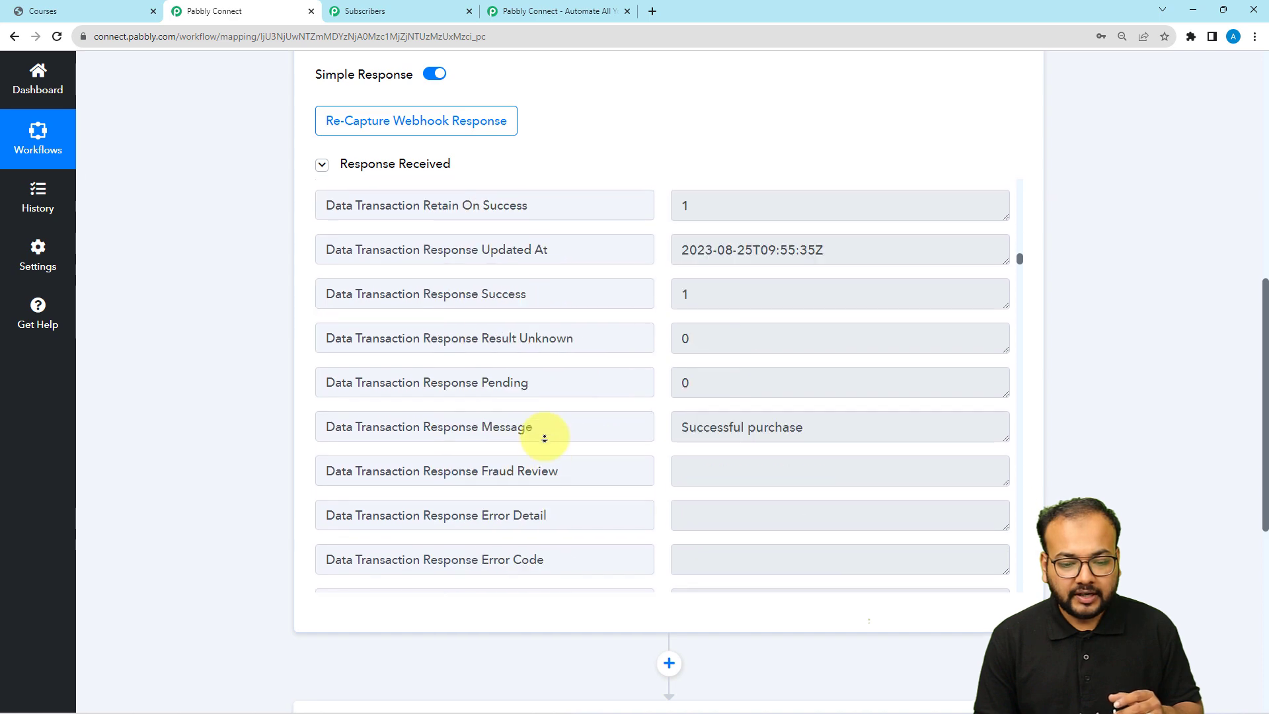
scroll(546, 437, down, 20)
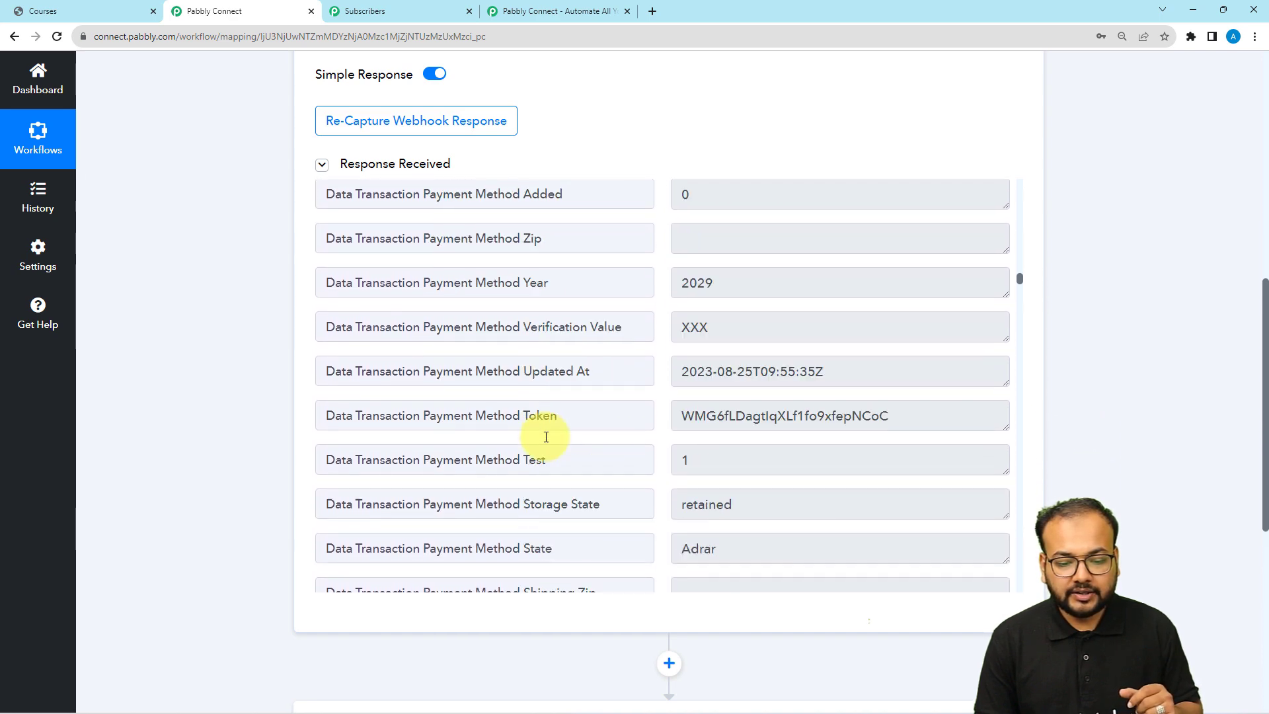
scroll(546, 436, down, 10)
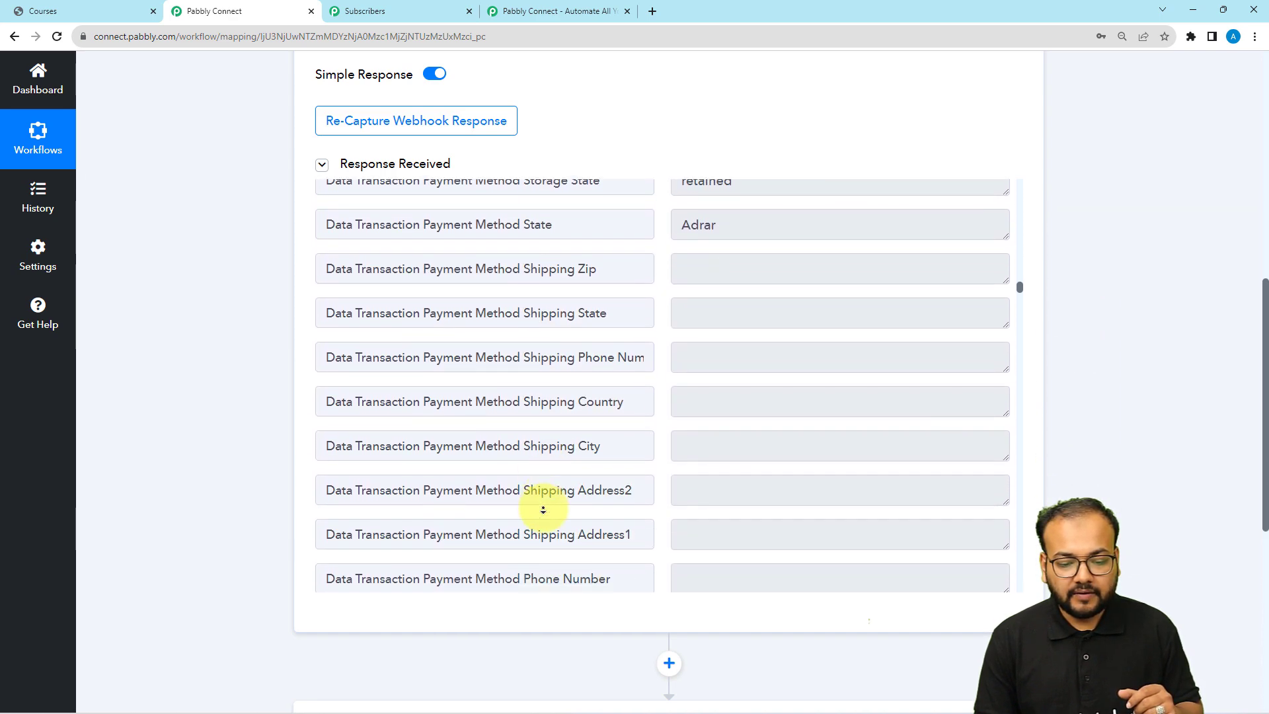
scroll(543, 510, down, 14)
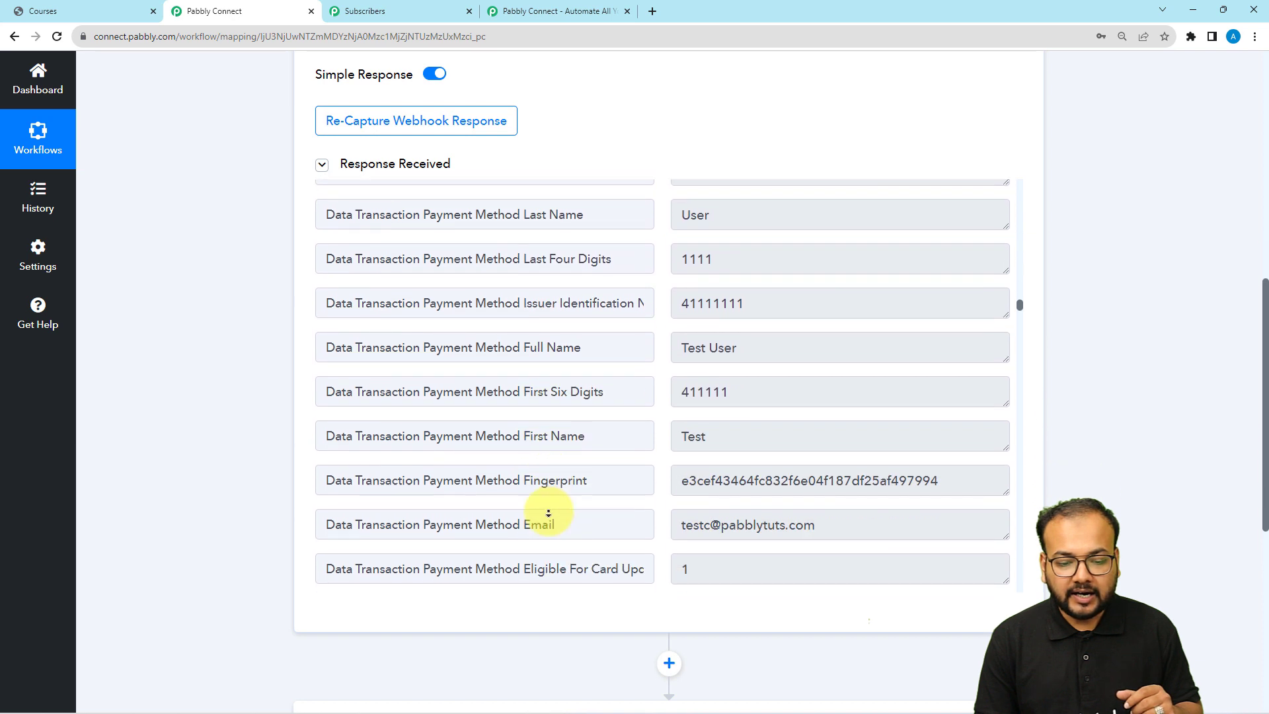
scroll(549, 504, down, 3)
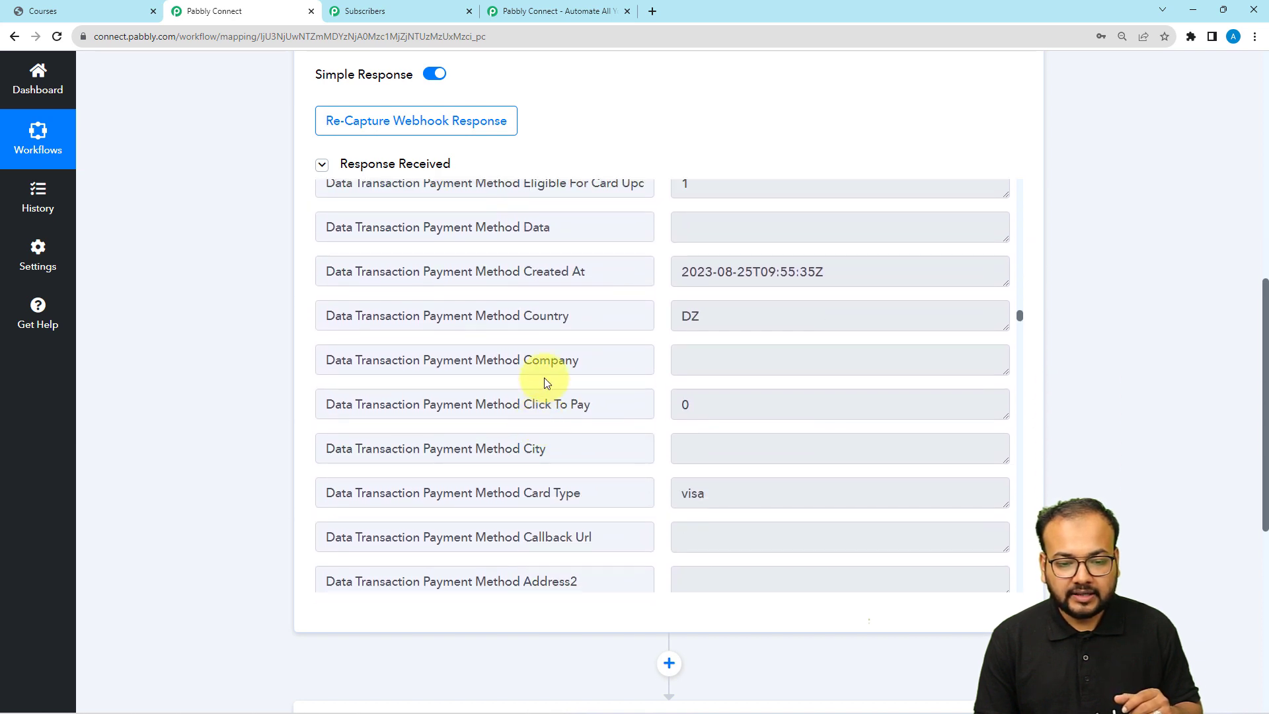
scroll(544, 378, up, 6)
click(532, 487)
scroll(540, 547, down, 2)
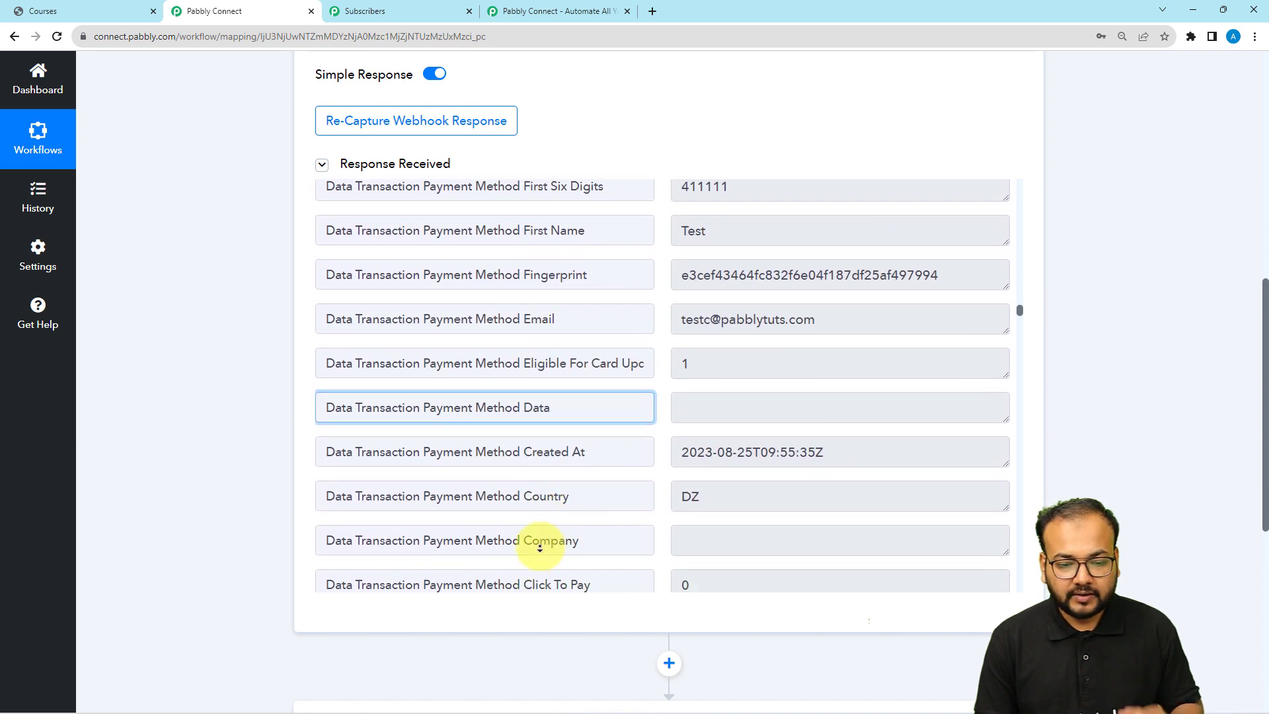
scroll(540, 547, down, 19)
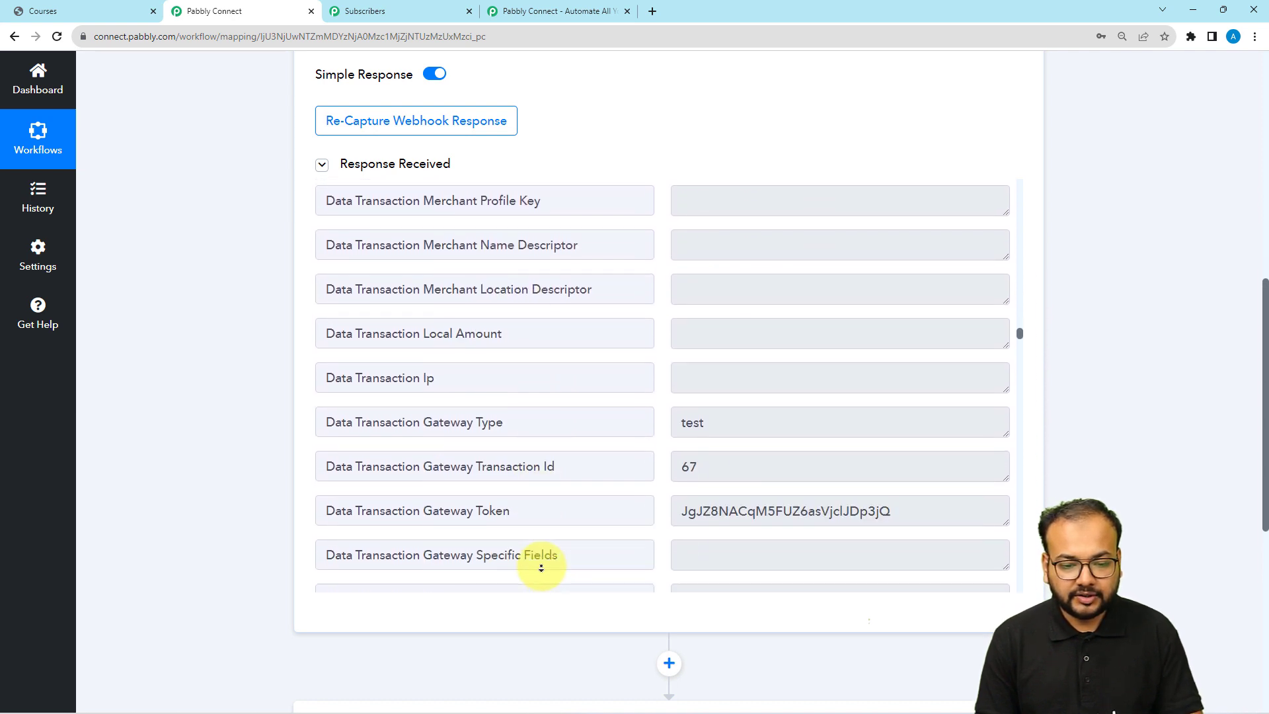
scroll(540, 567, down, 20)
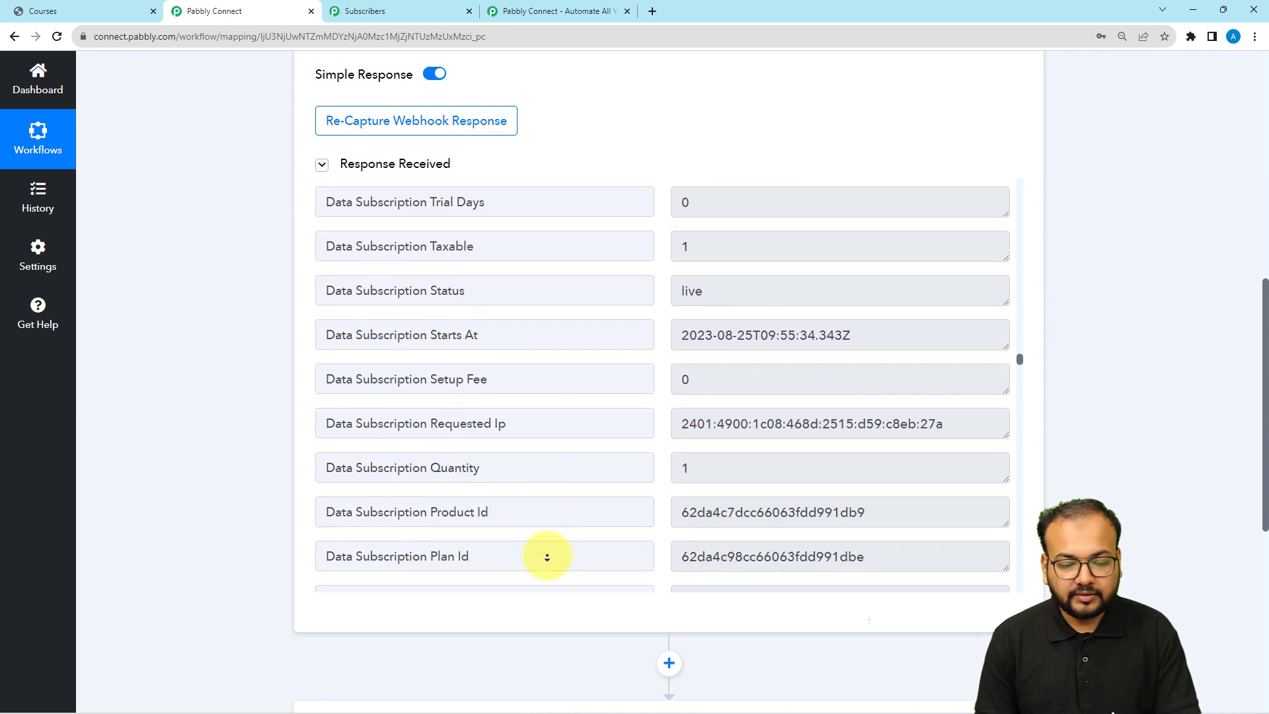
scroll(547, 557, down, 19)
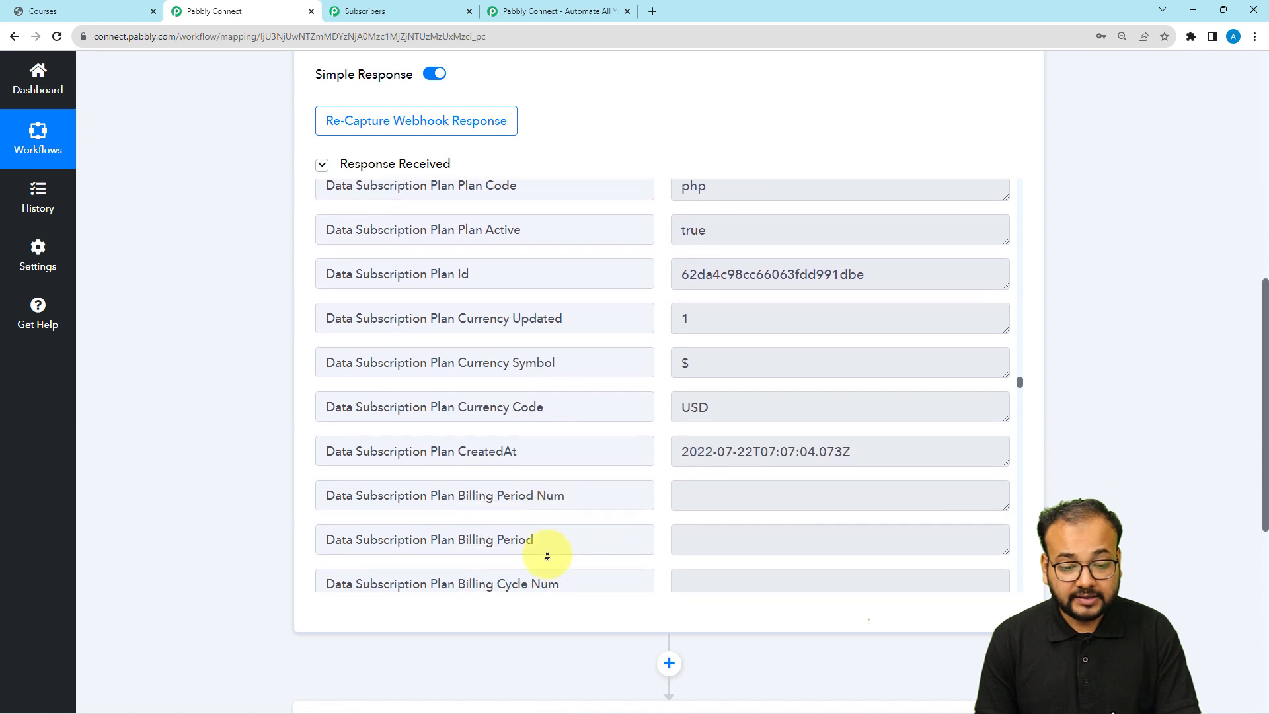
scroll(547, 556, down, 10)
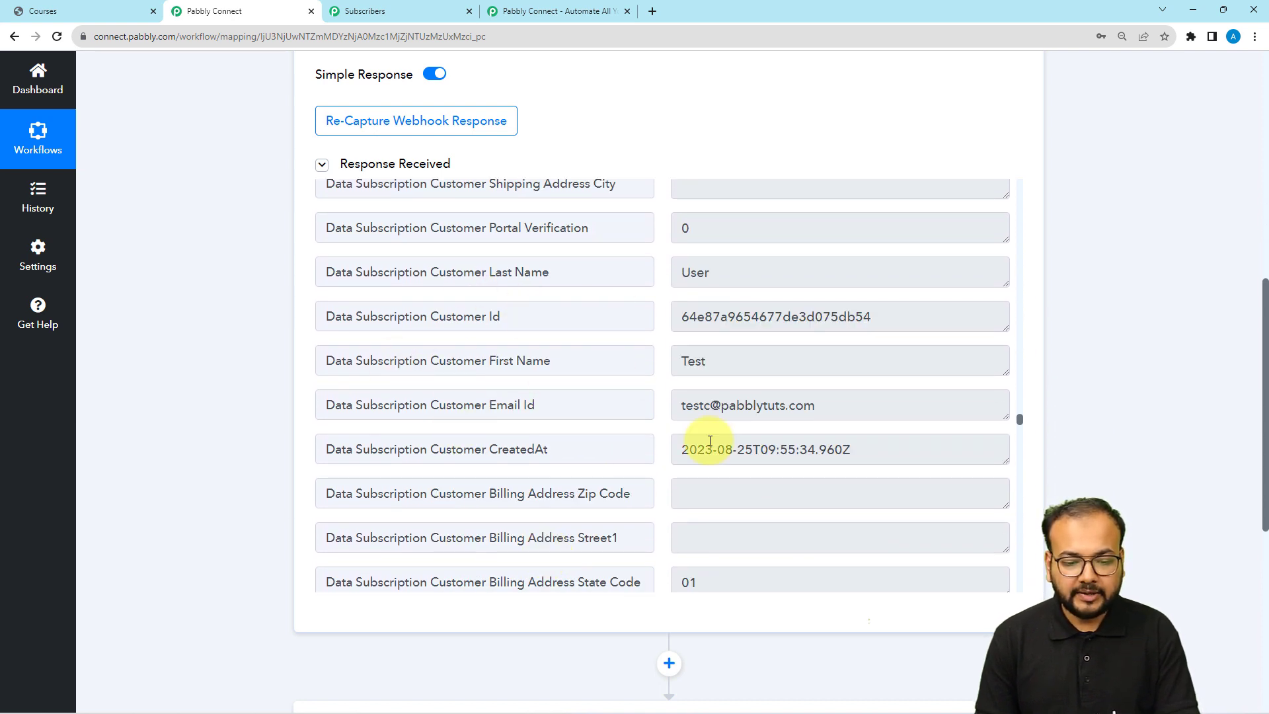
scroll(499, 503, down, 1)
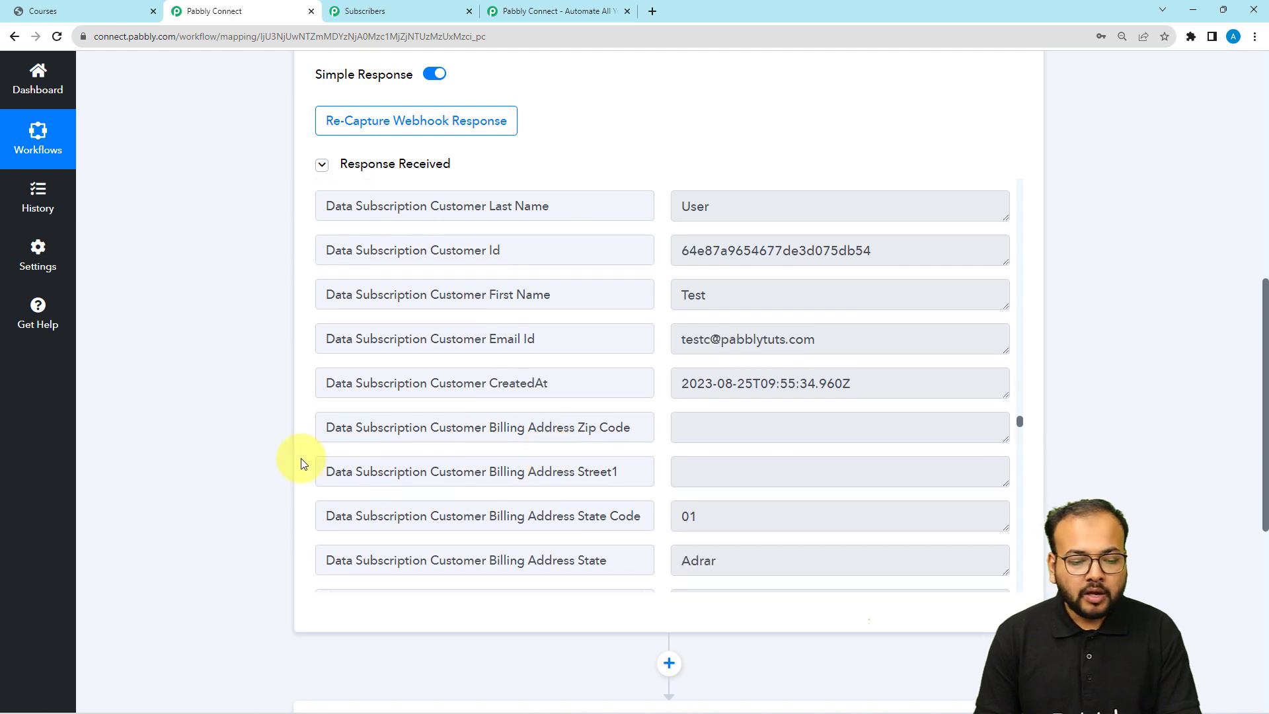
scroll(264, 456, down, 2)
scroll(259, 454, down, 2)
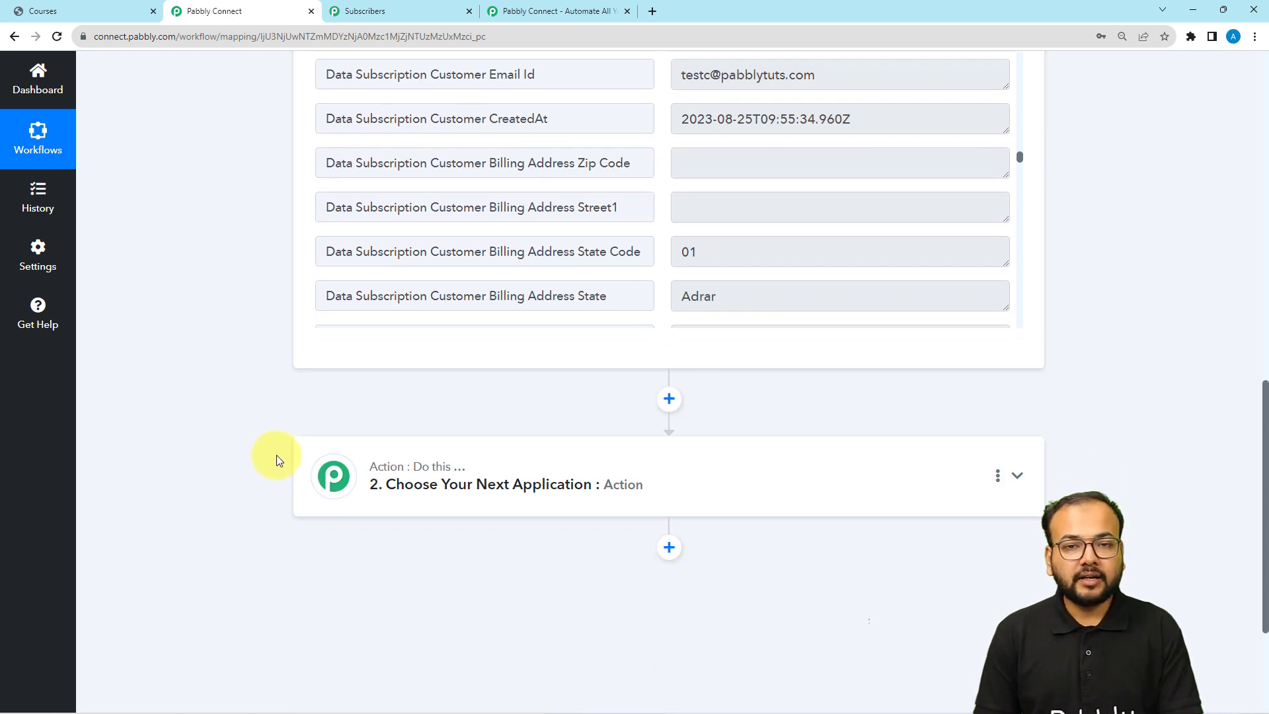
Search 'pabb' and choose Pabbly Email Marketing as the second step's app
click(521, 484)
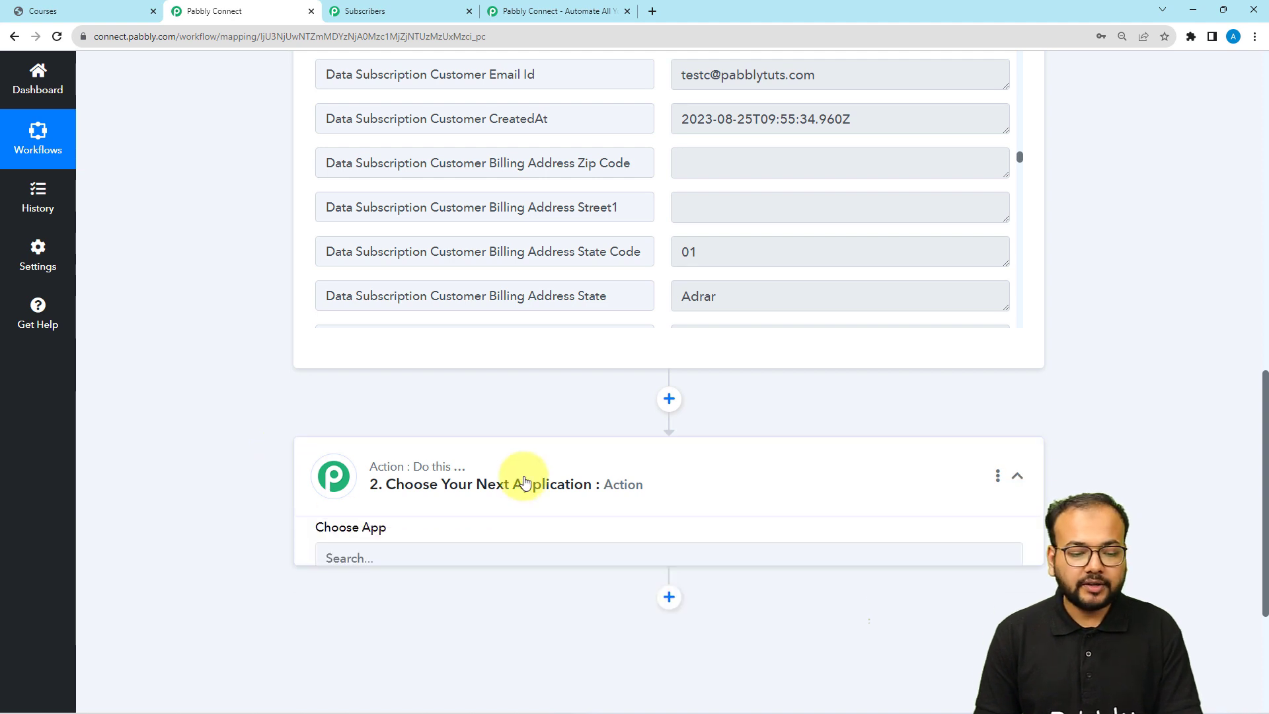
click(353, 447)
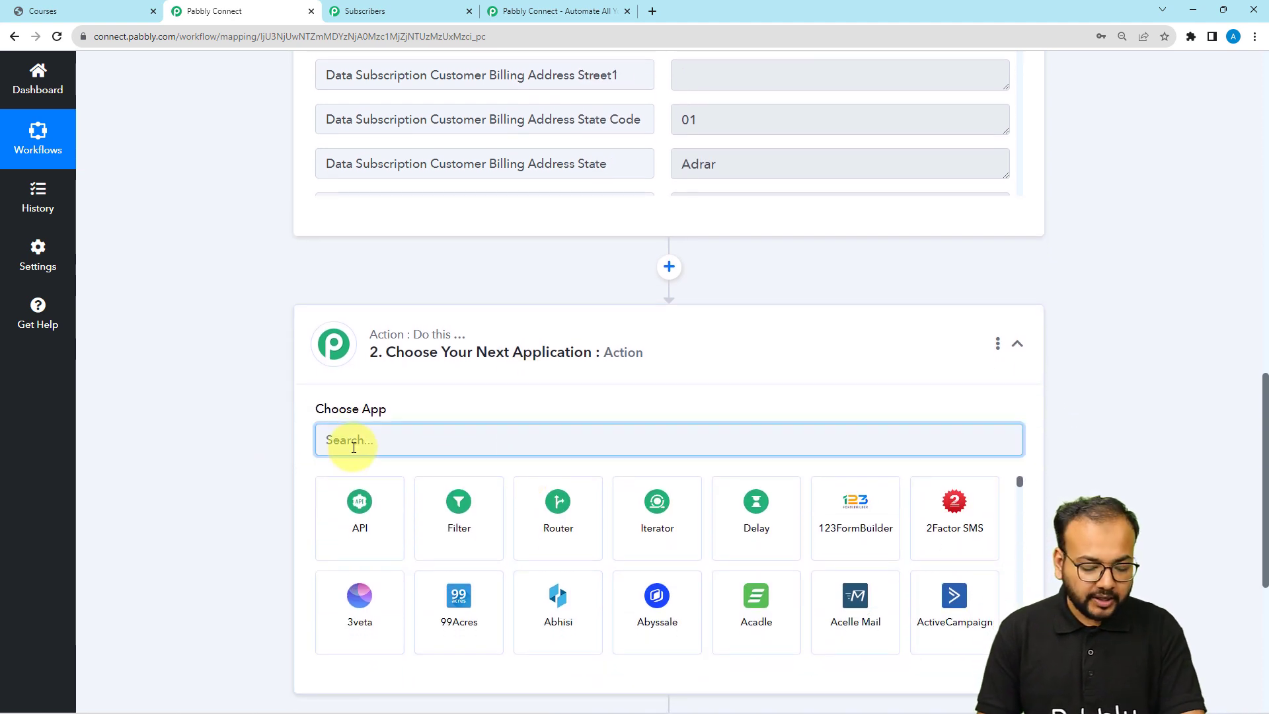
text(pabbly)
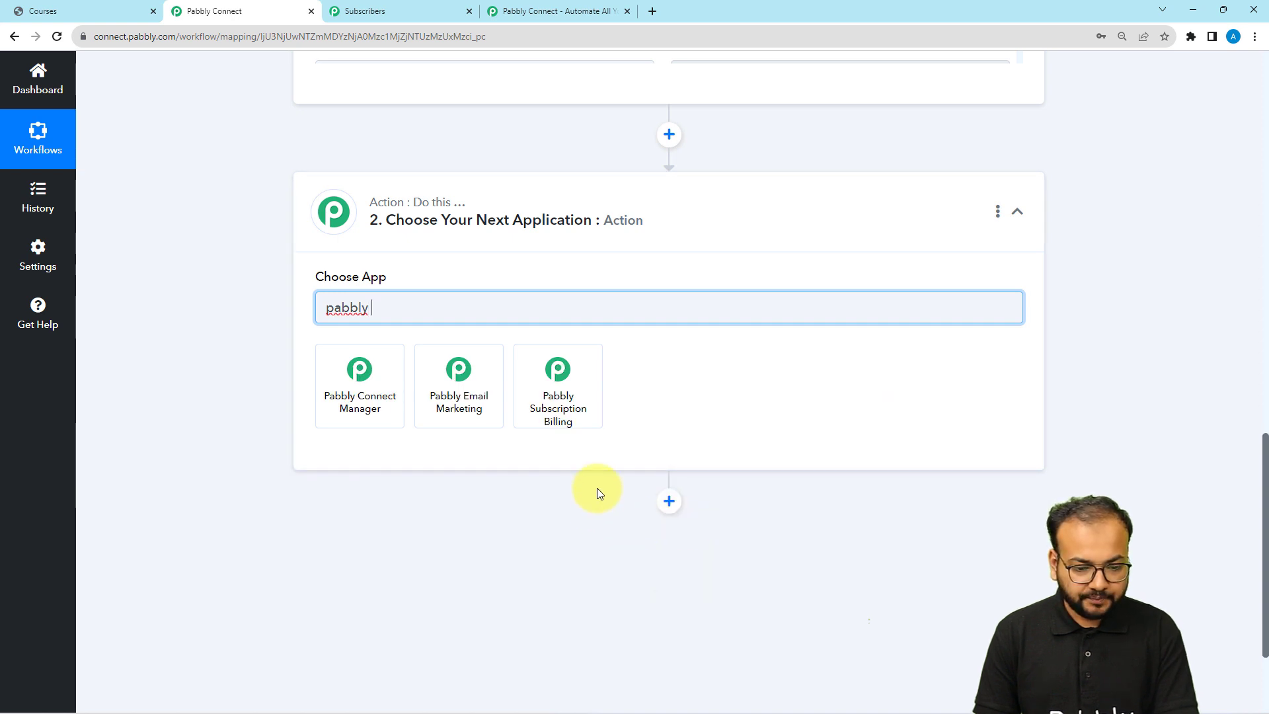
click(463, 406)
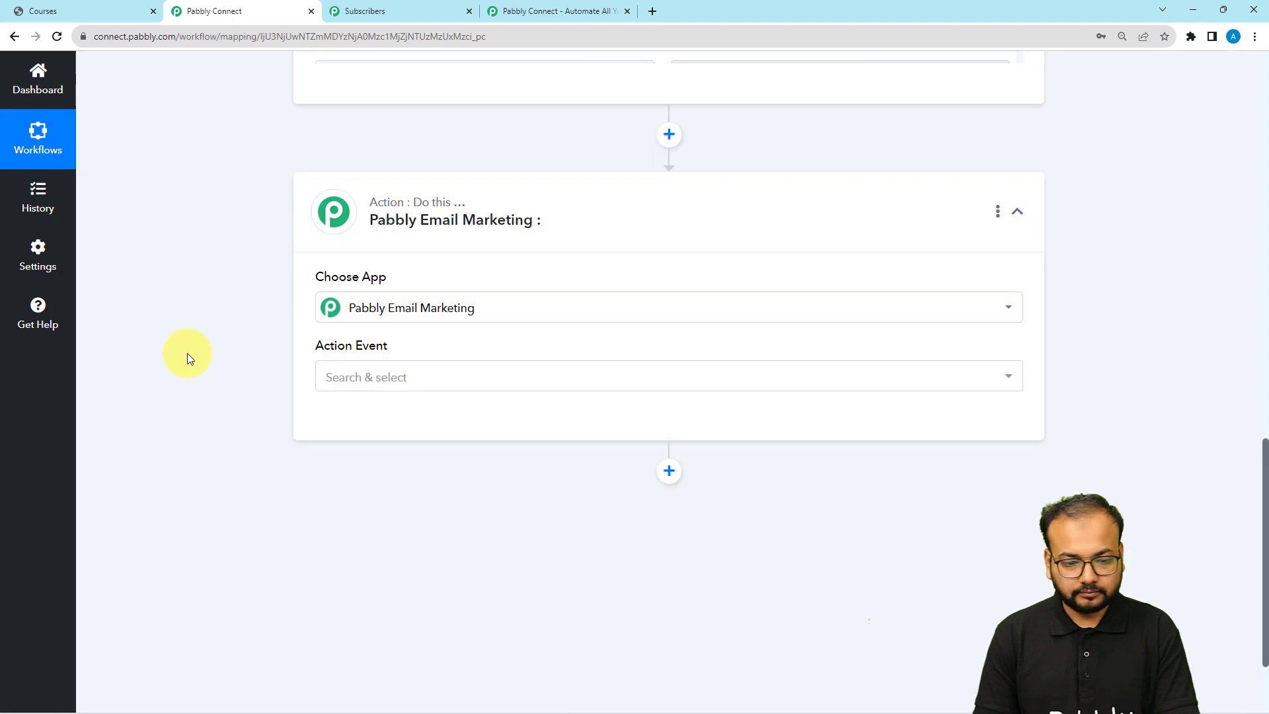
Set the action event to Add Subscribers and start connecting the account
scroll(192, 353, down, 1)
click(362, 311)
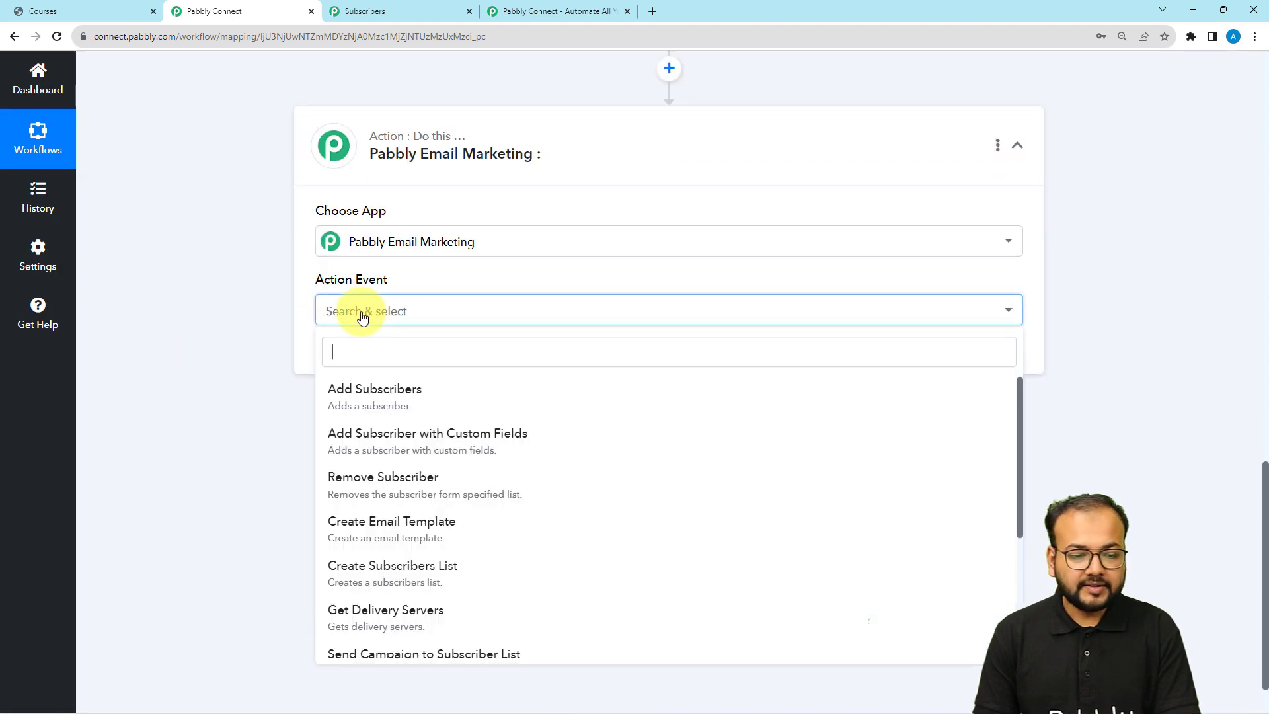
click(410, 393)
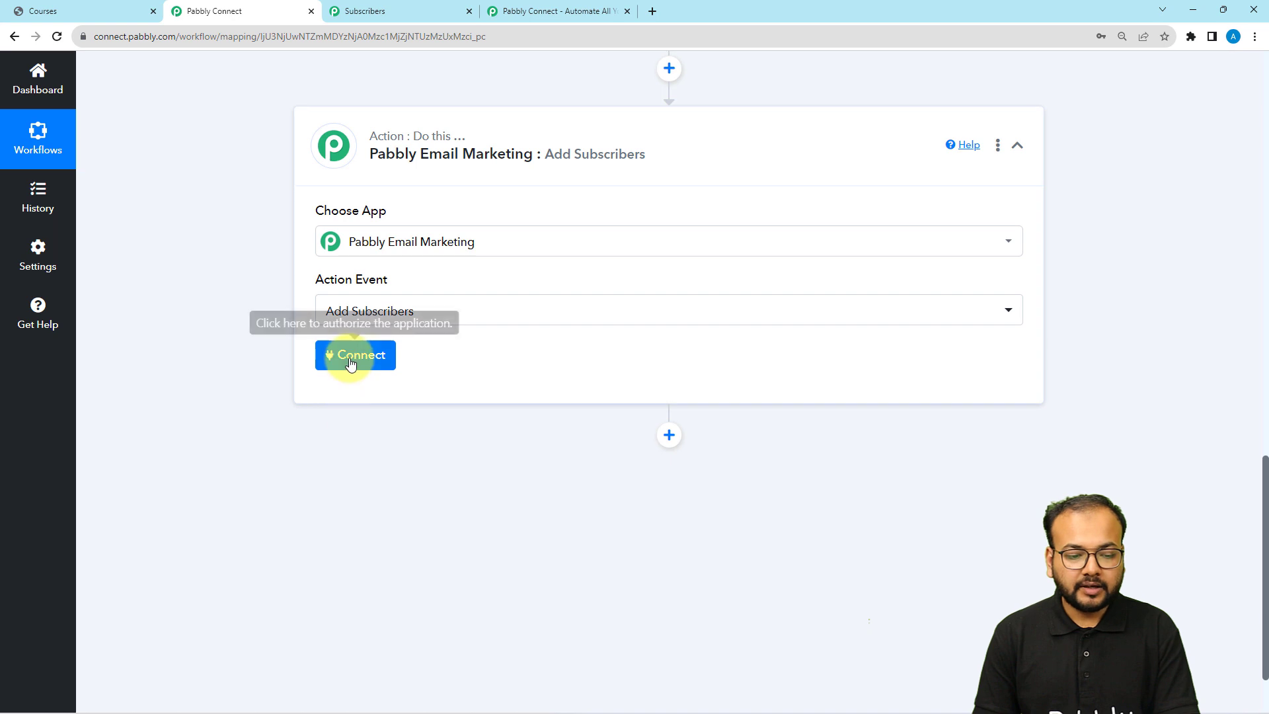
click(345, 361)
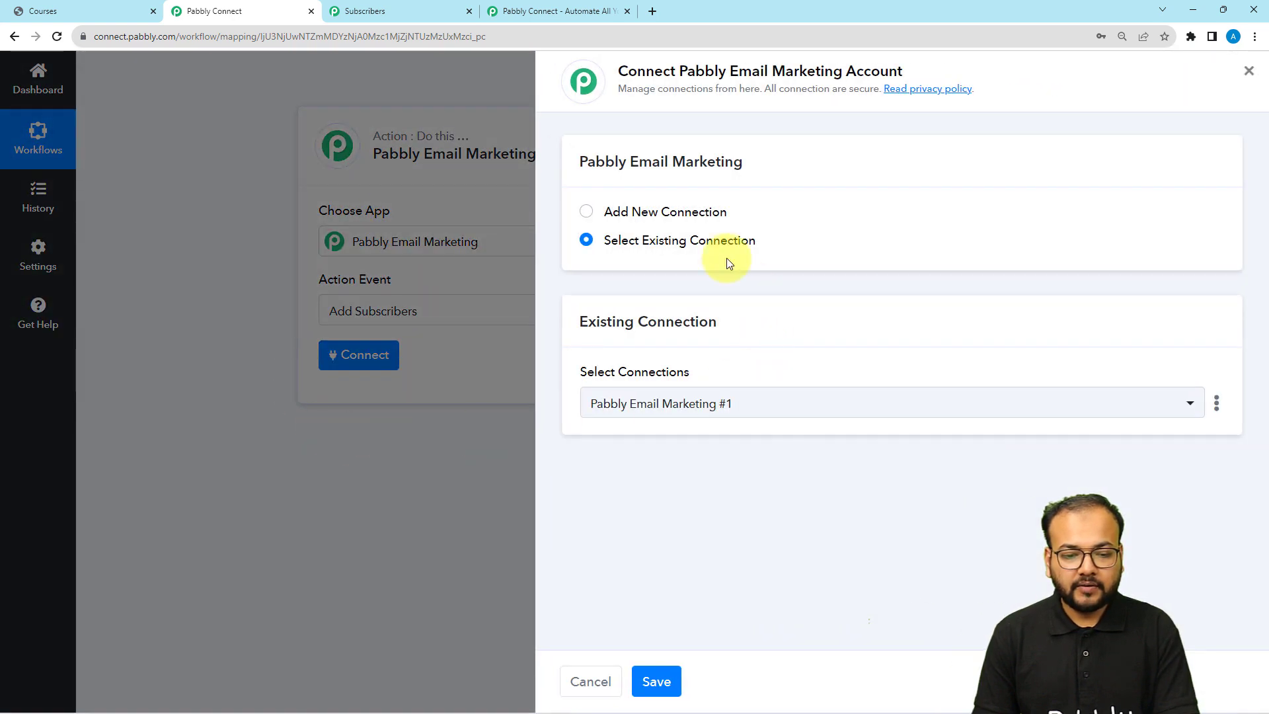
Choose Add New Connection for Pabbly Email Marketing, then go to its Subscribers page
click(596, 216)
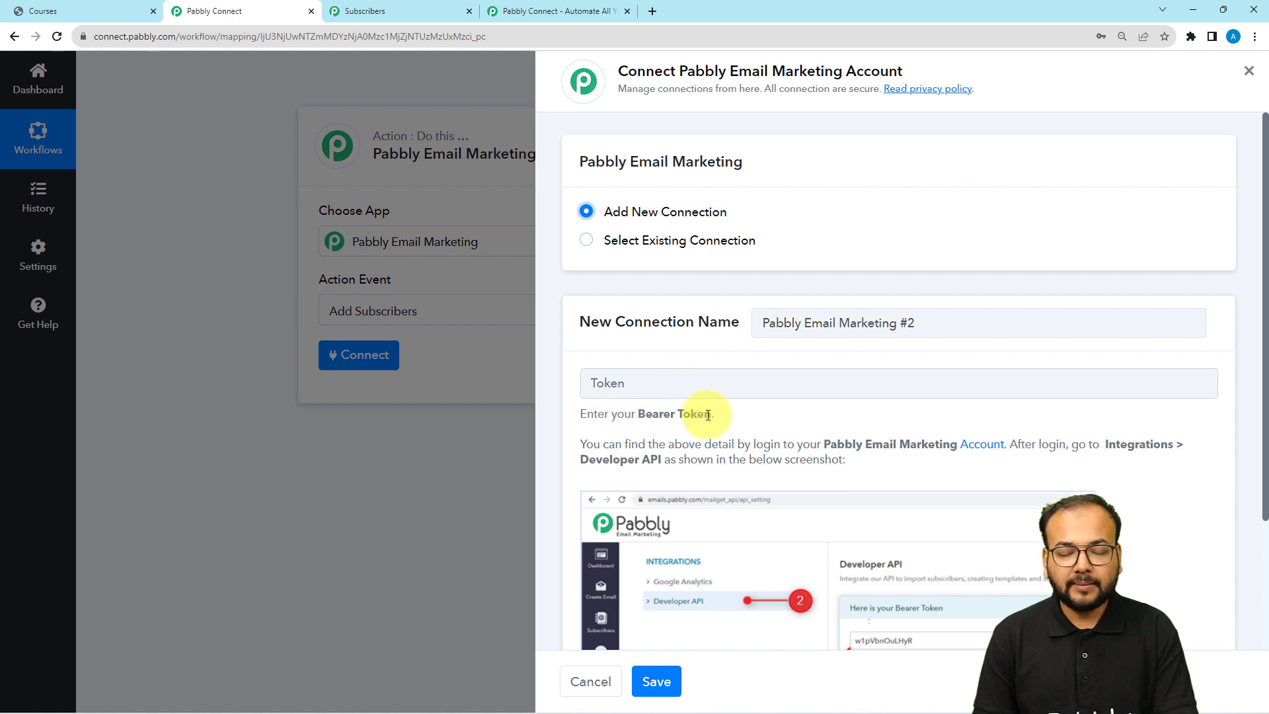
scroll(708, 415, down, 1)
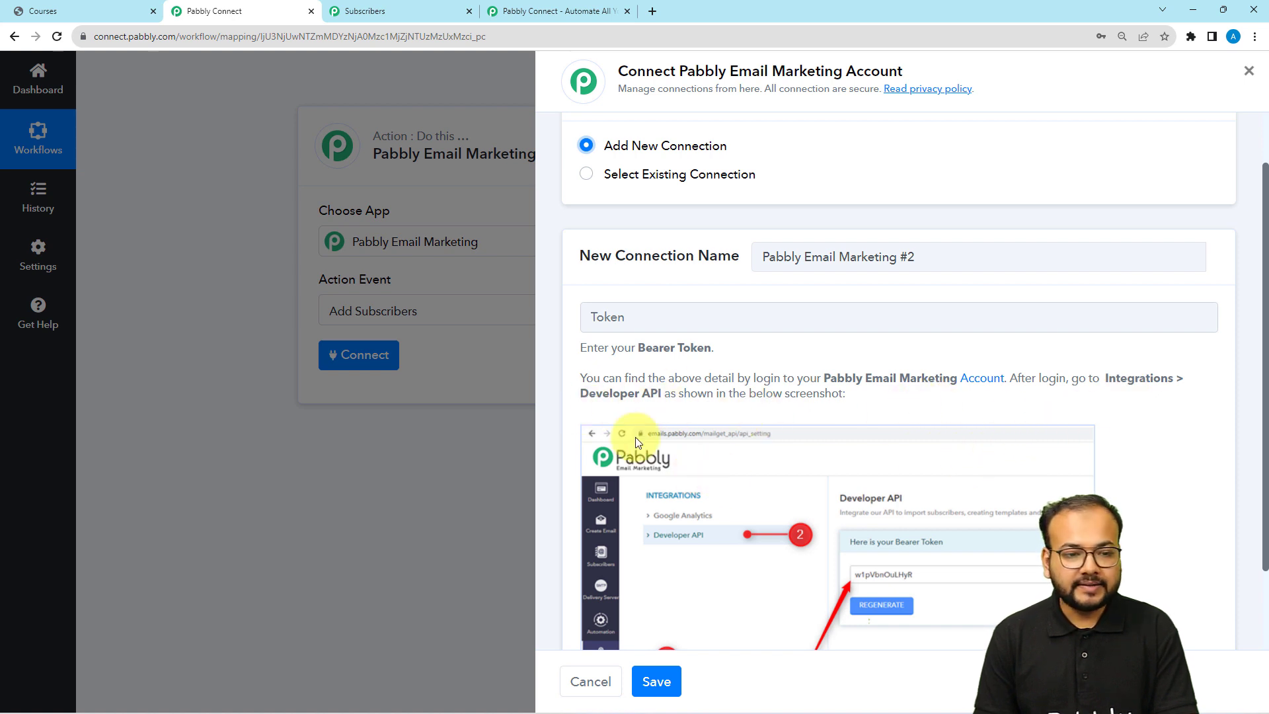
click(403, 9)
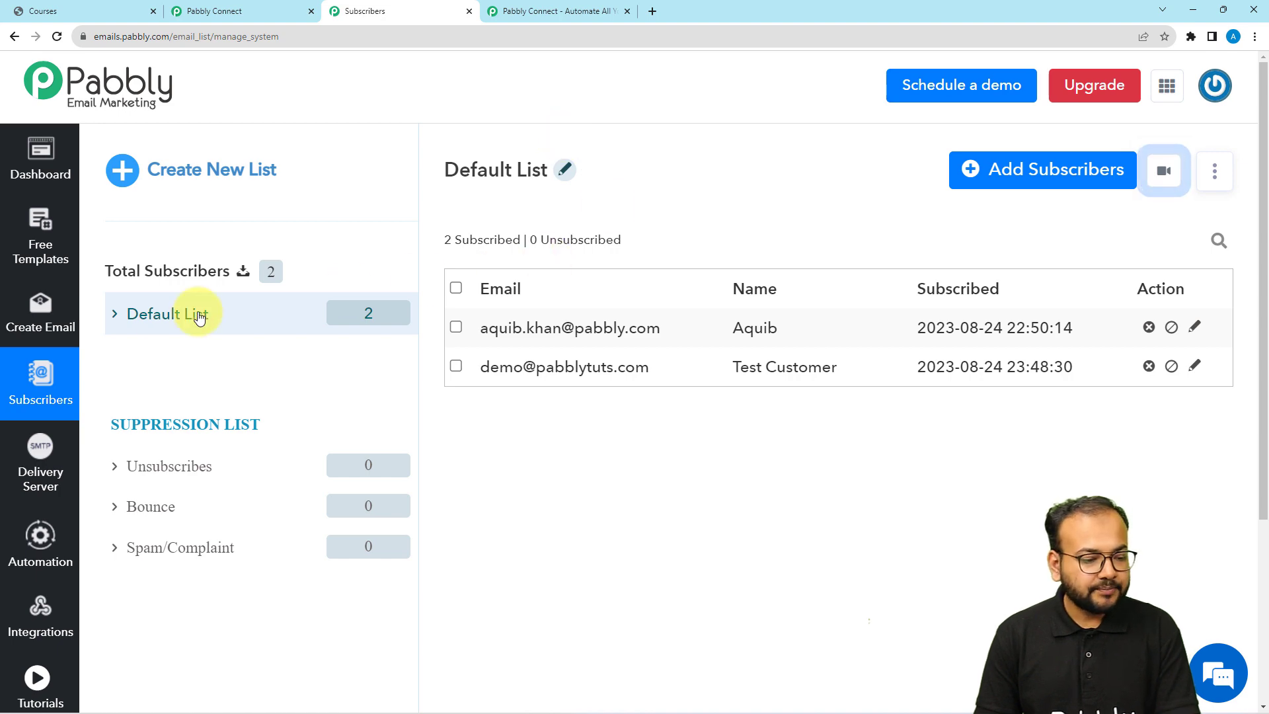
Open Integrations > Developer API in Pabbly Email Marketing and select the whole bearer token
scroll(68, 477, down, 1)
scroll(39, 468, down, 2)
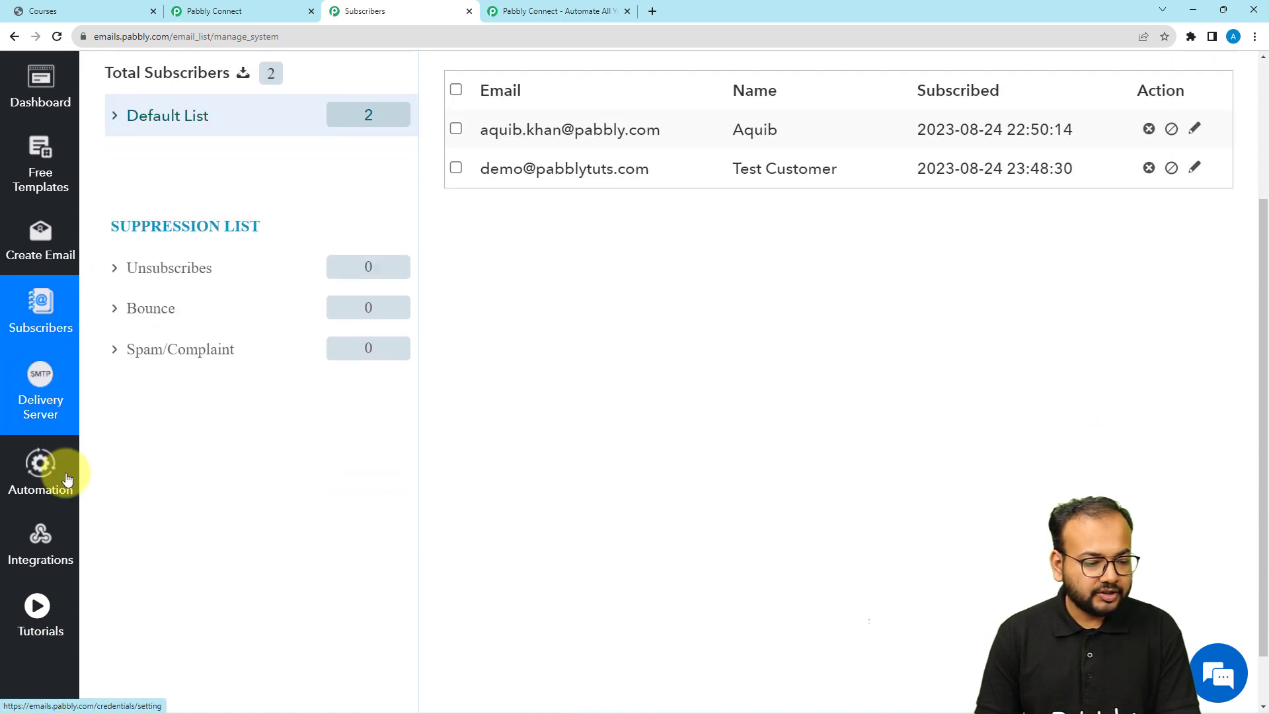
scroll(699, 546, up, 3)
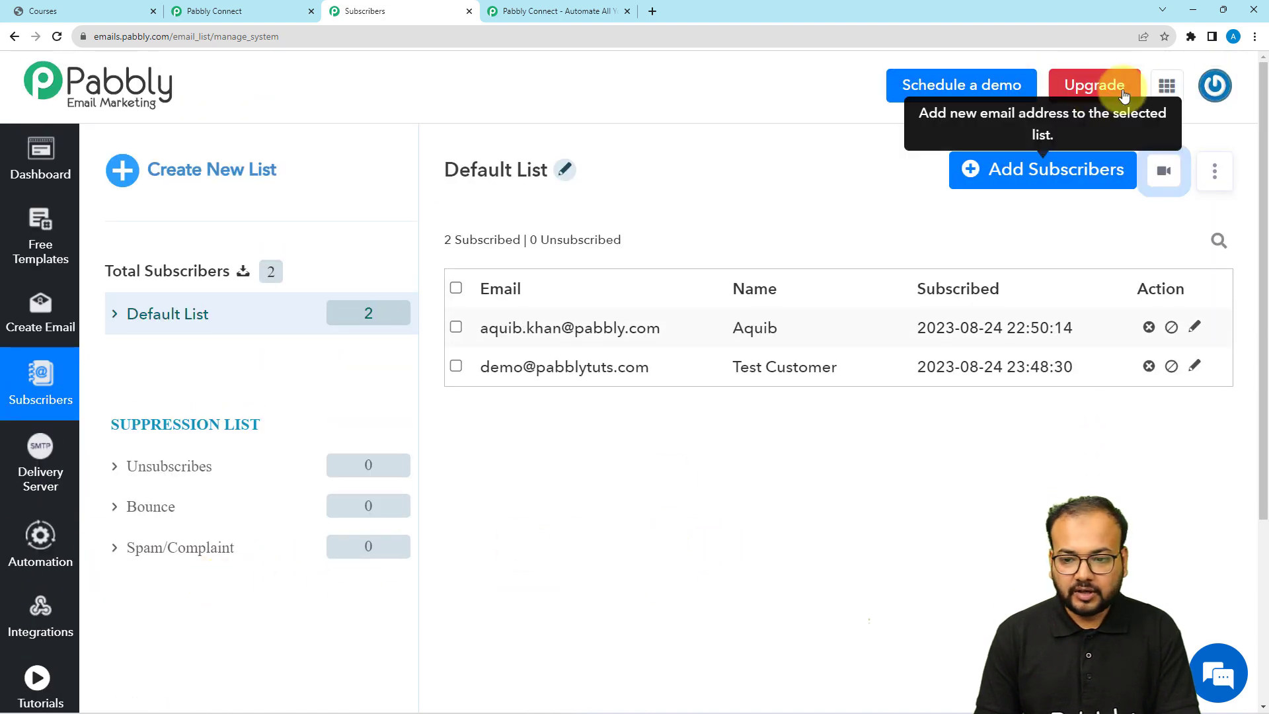
click(30, 555)
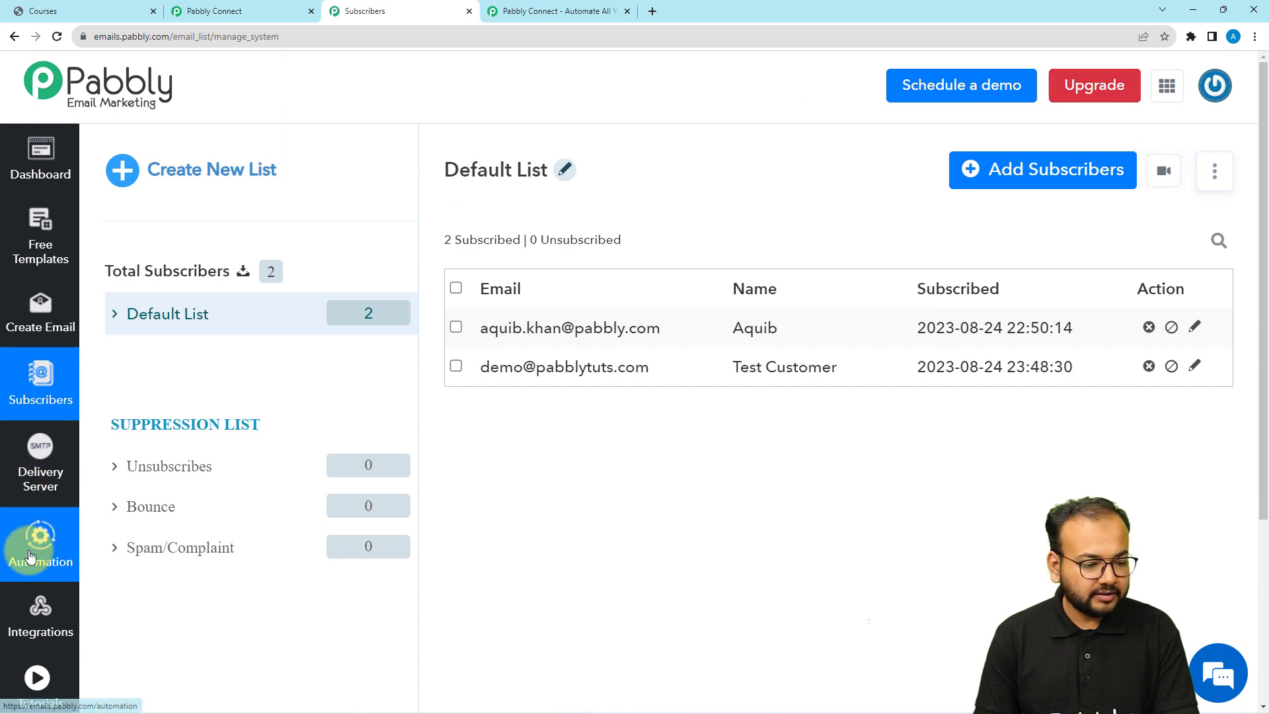
click(31, 636)
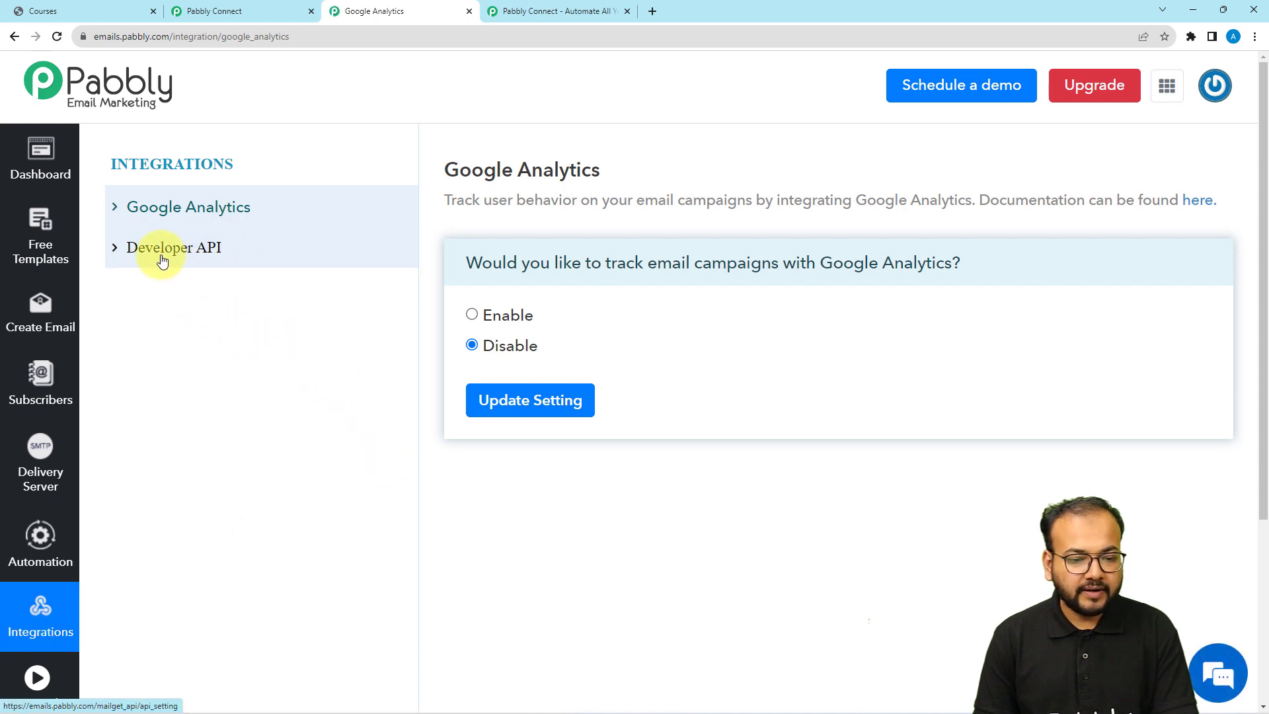
click(162, 261)
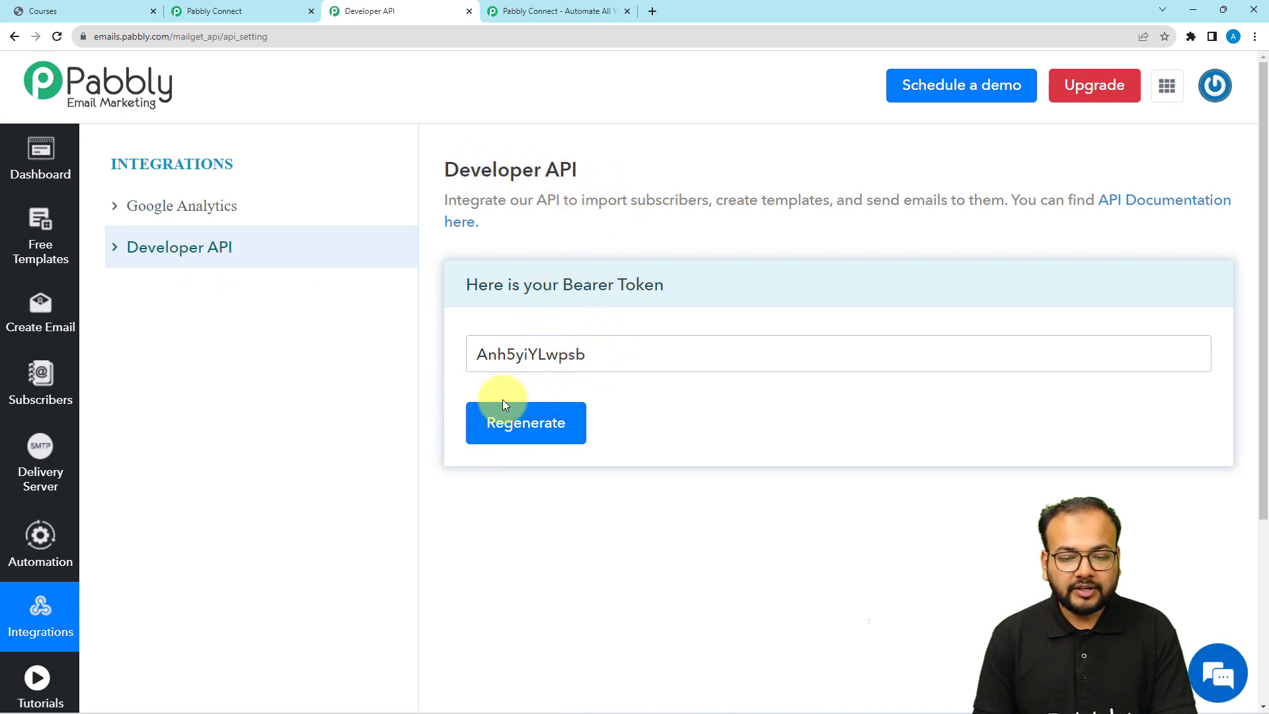
drag(608, 357, 443, 362)
key(ctrl+c)
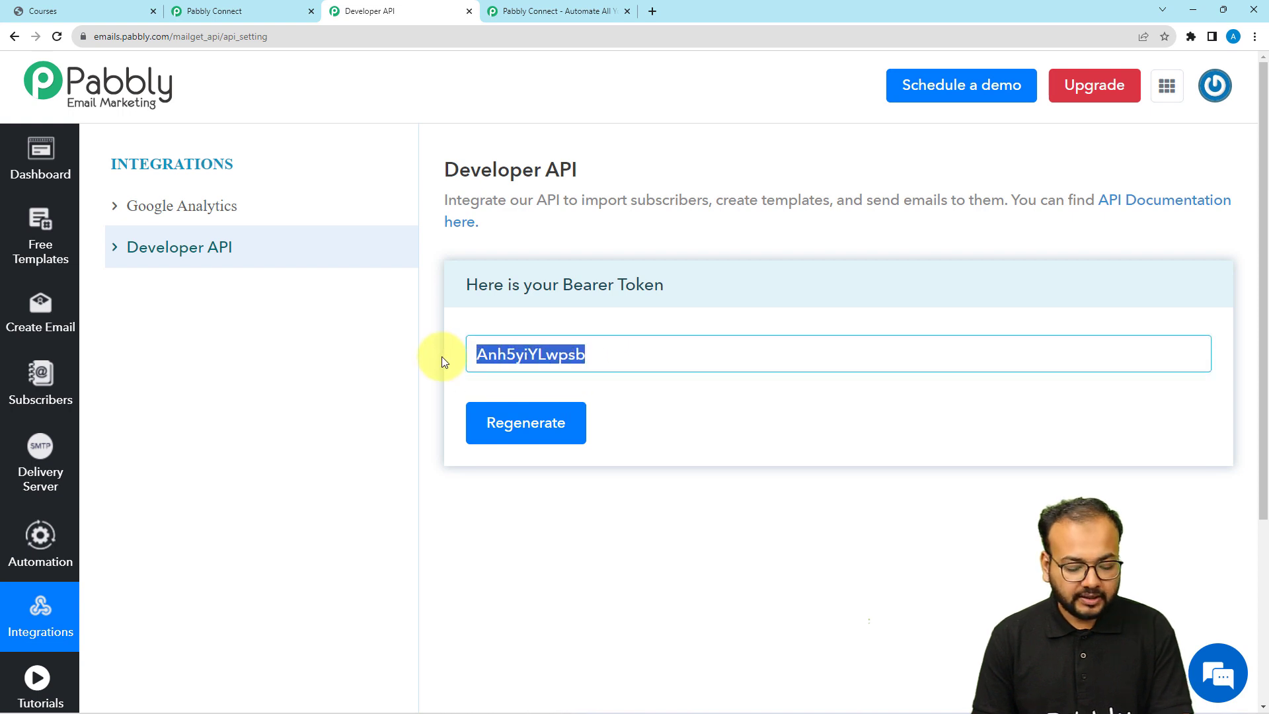
Paste the bearer token into the Token field in Pabbly Connect and save the connection
click(205, 11)
click(592, 316)
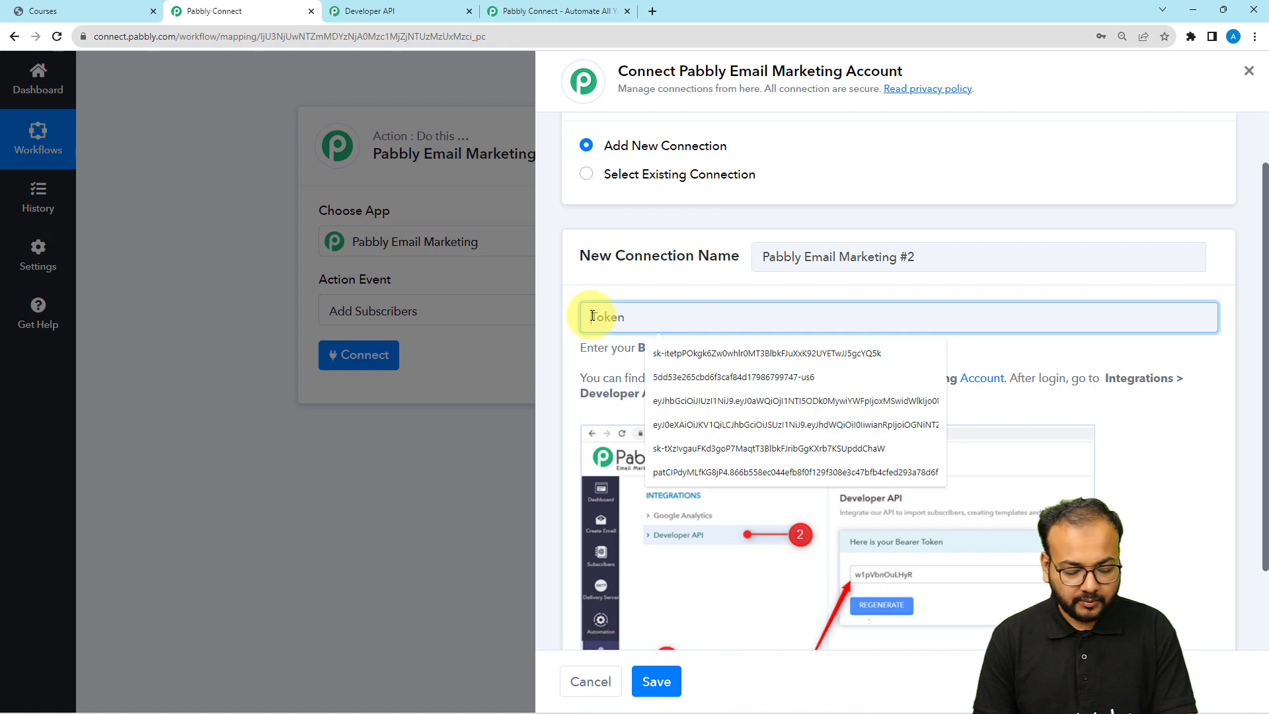
key(ctrl+v)
scroll(646, 482, down, 1)
scroll(645, 481, down, 1)
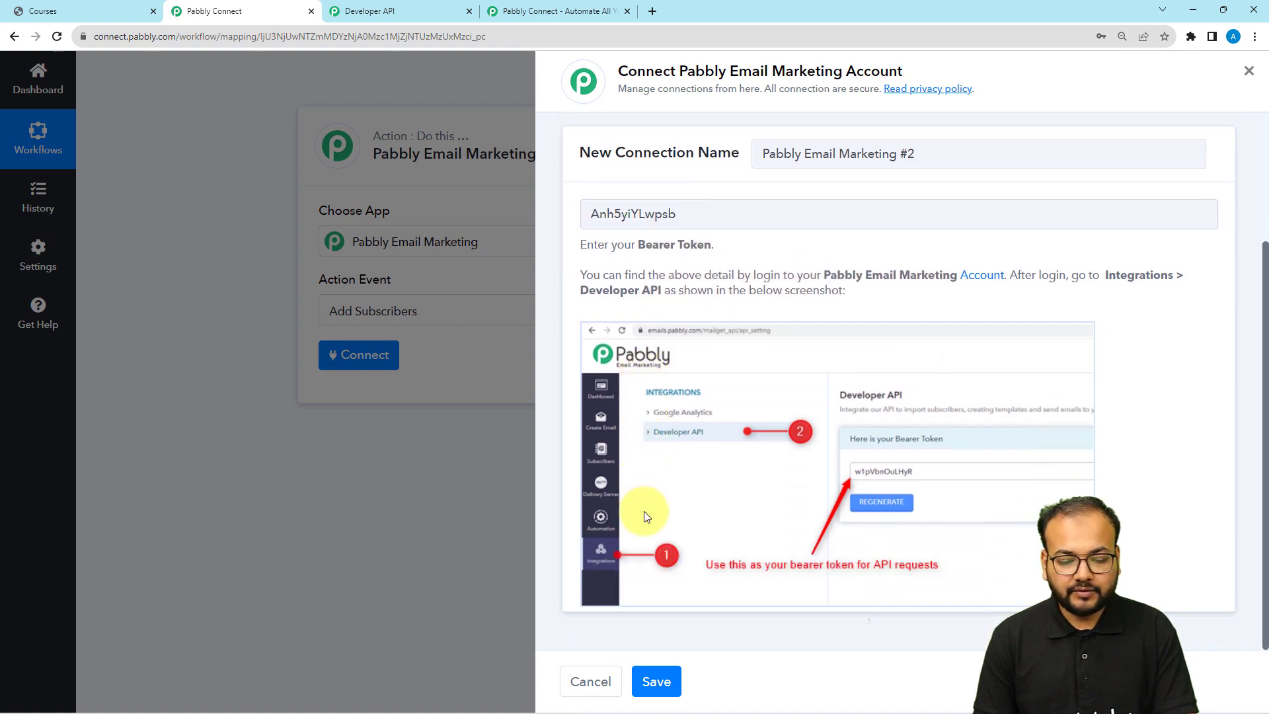
click(657, 682)
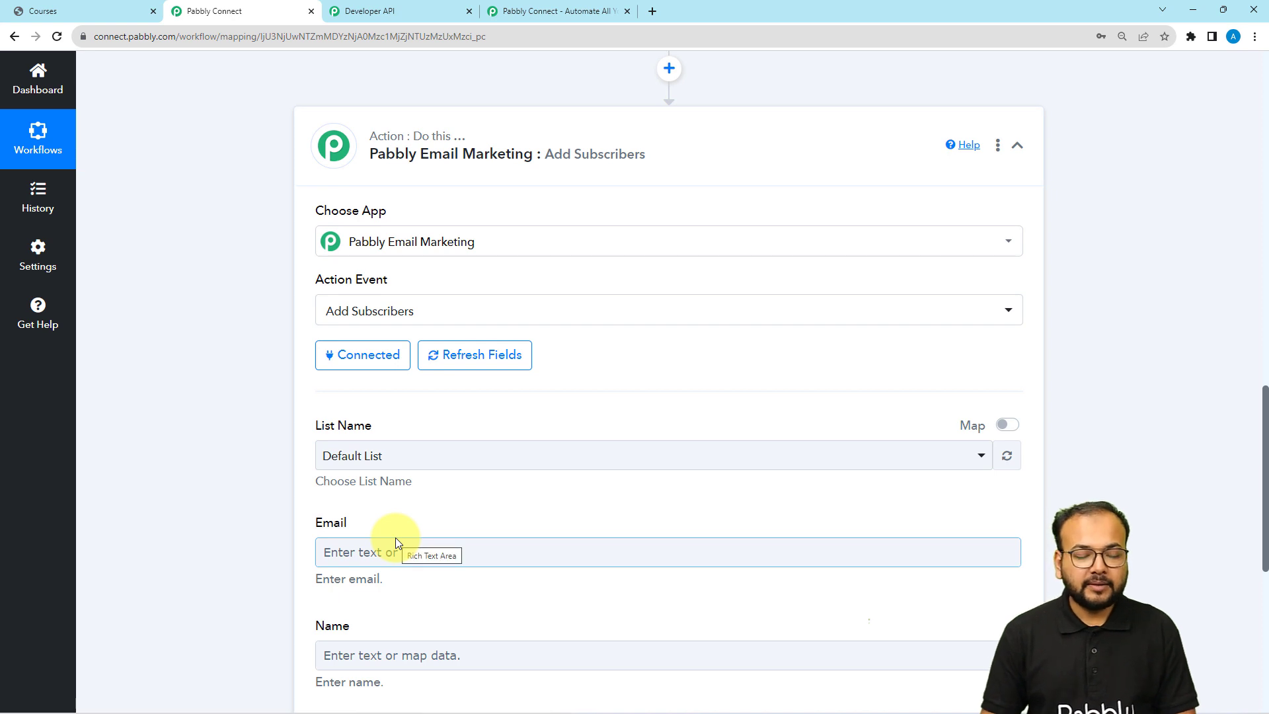
Keep Default List as the subscriber list name
scroll(277, 463, down, 1)
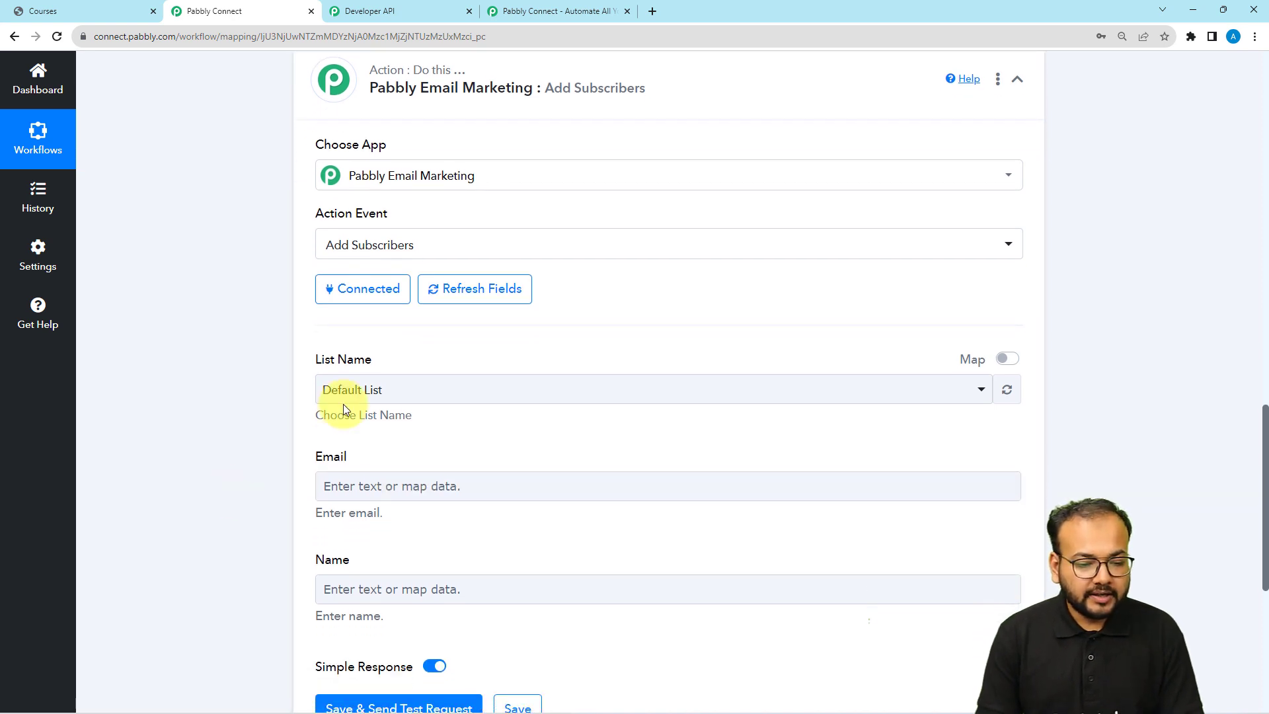
click(378, 393)
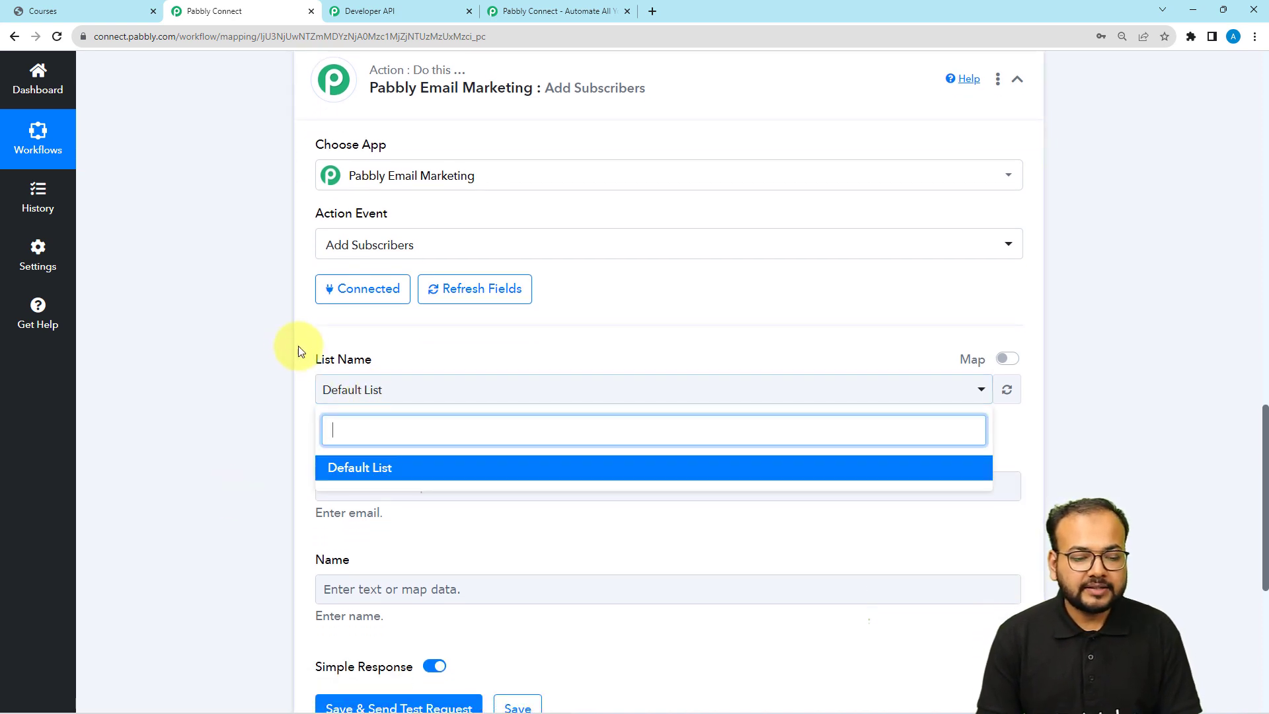
click(235, 414)
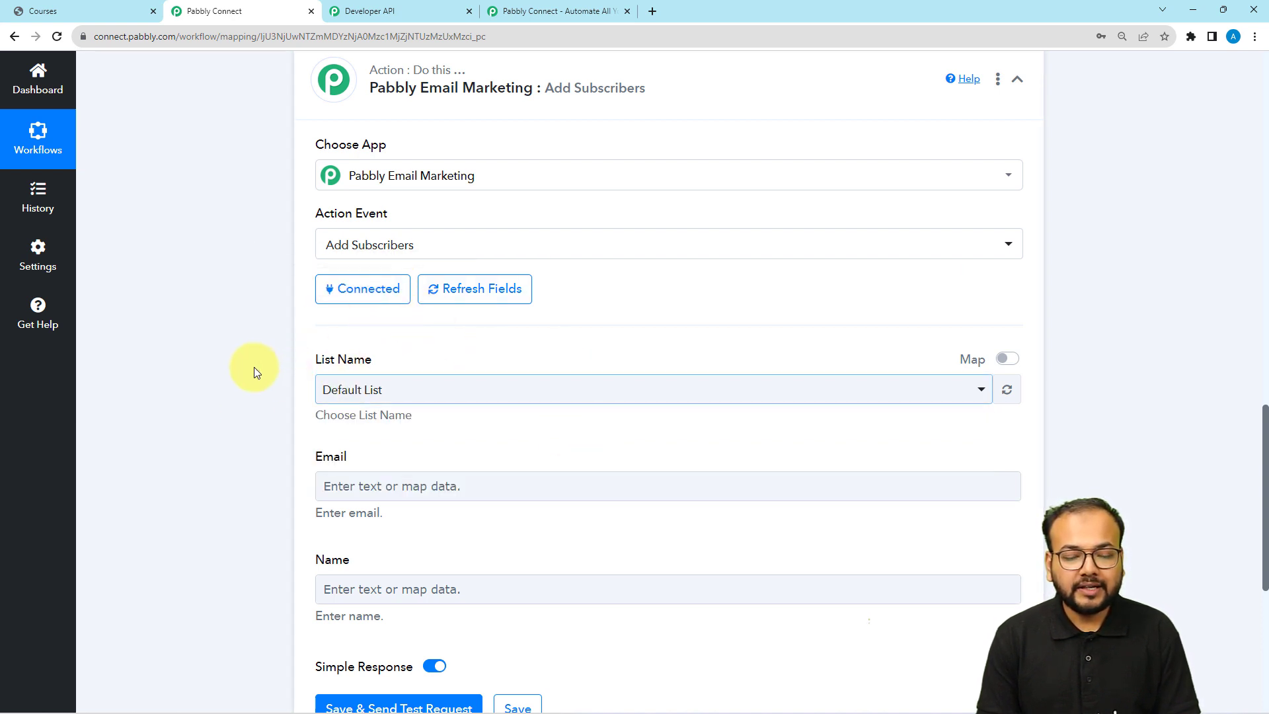
scroll(253, 366, down, 1)
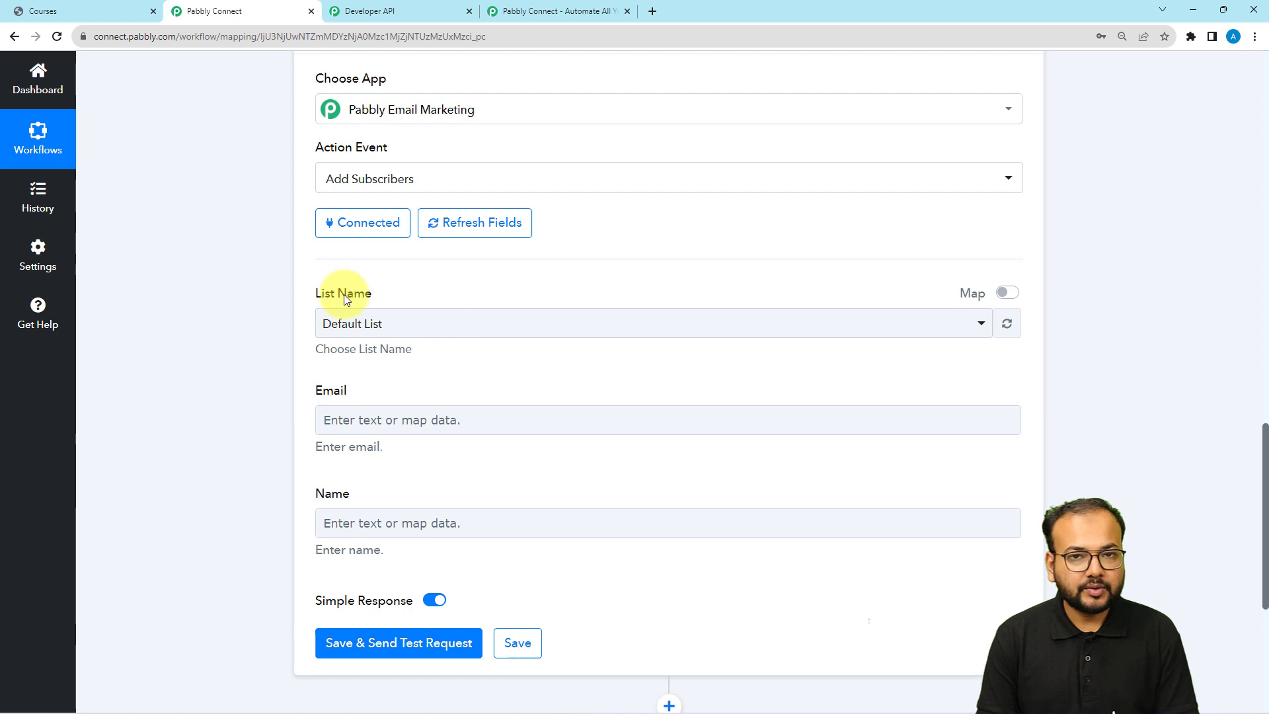
scroll(272, 350, down, 1)
Check the empty Email and Name fields, then open the trigger data picker for Email
click(364, 360)
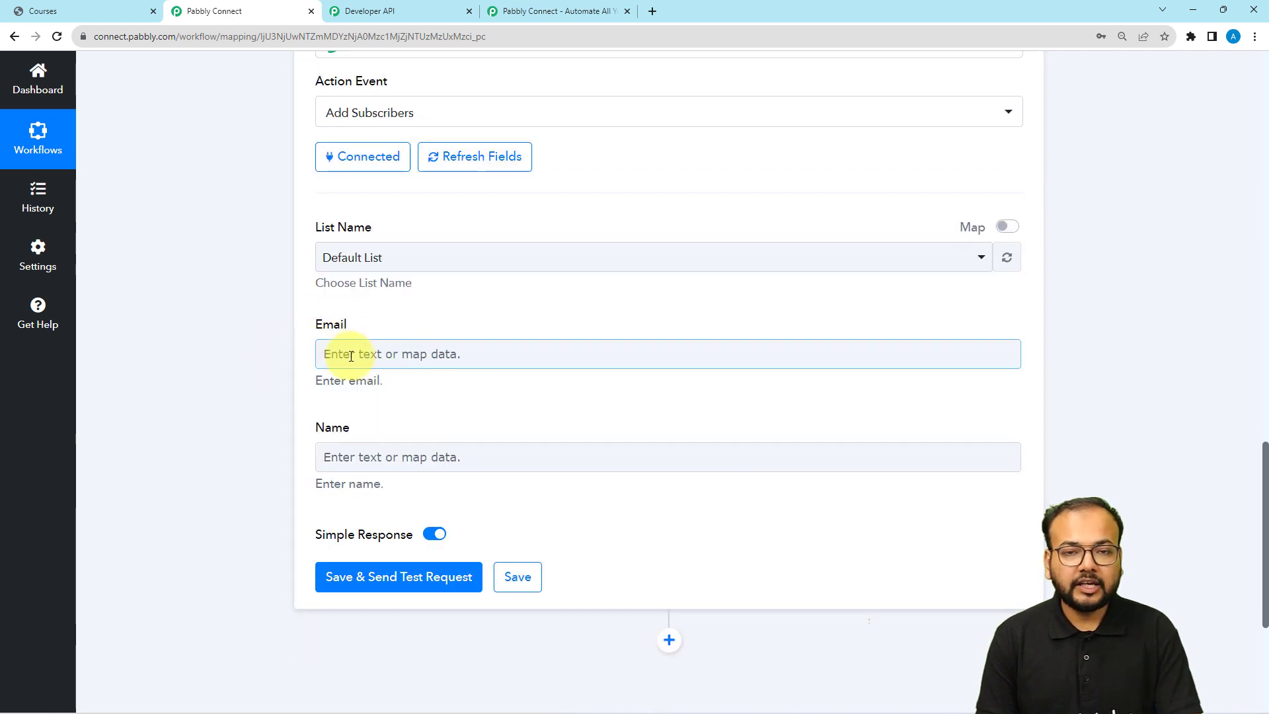
click(442, 460)
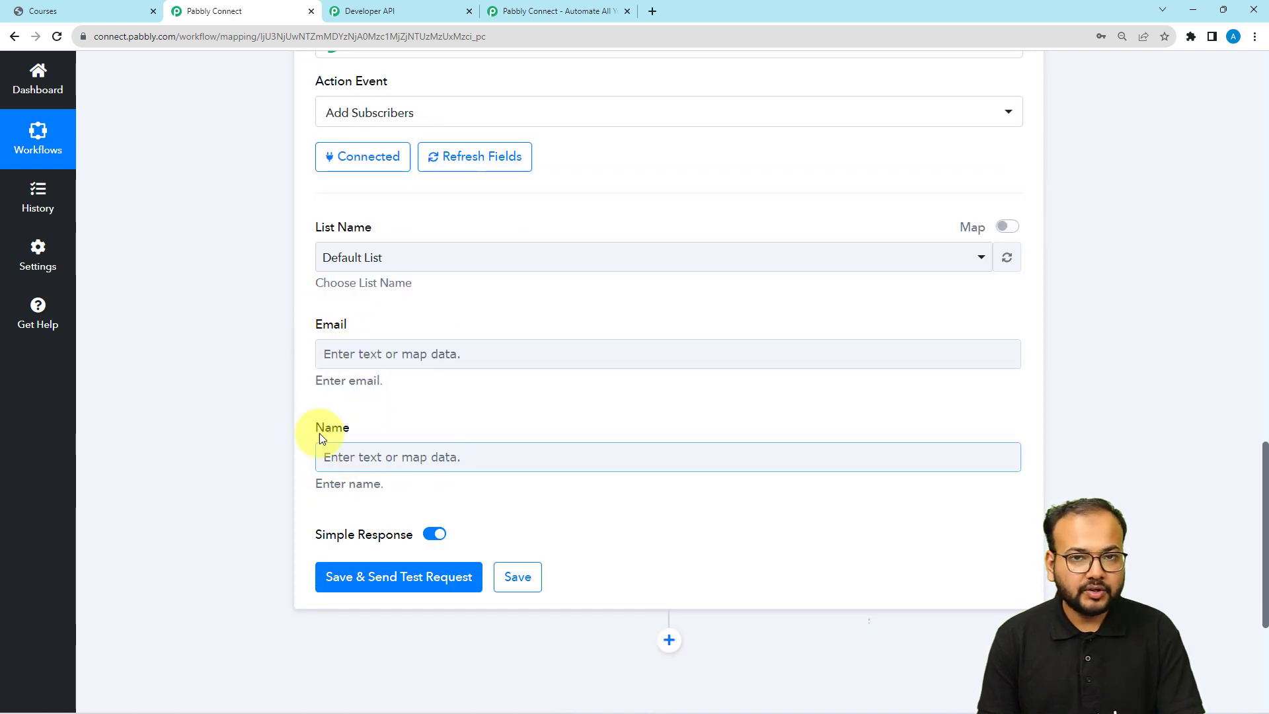
middle_click(248, 379)
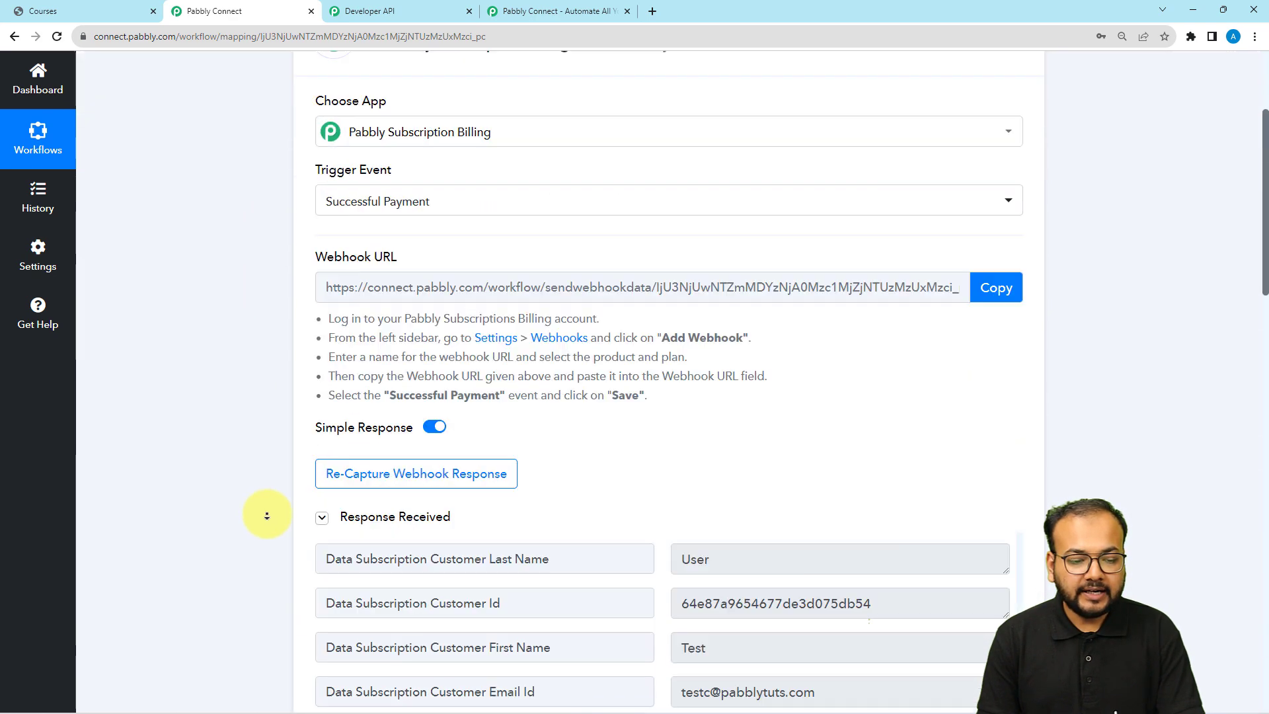
middle_click(267, 501)
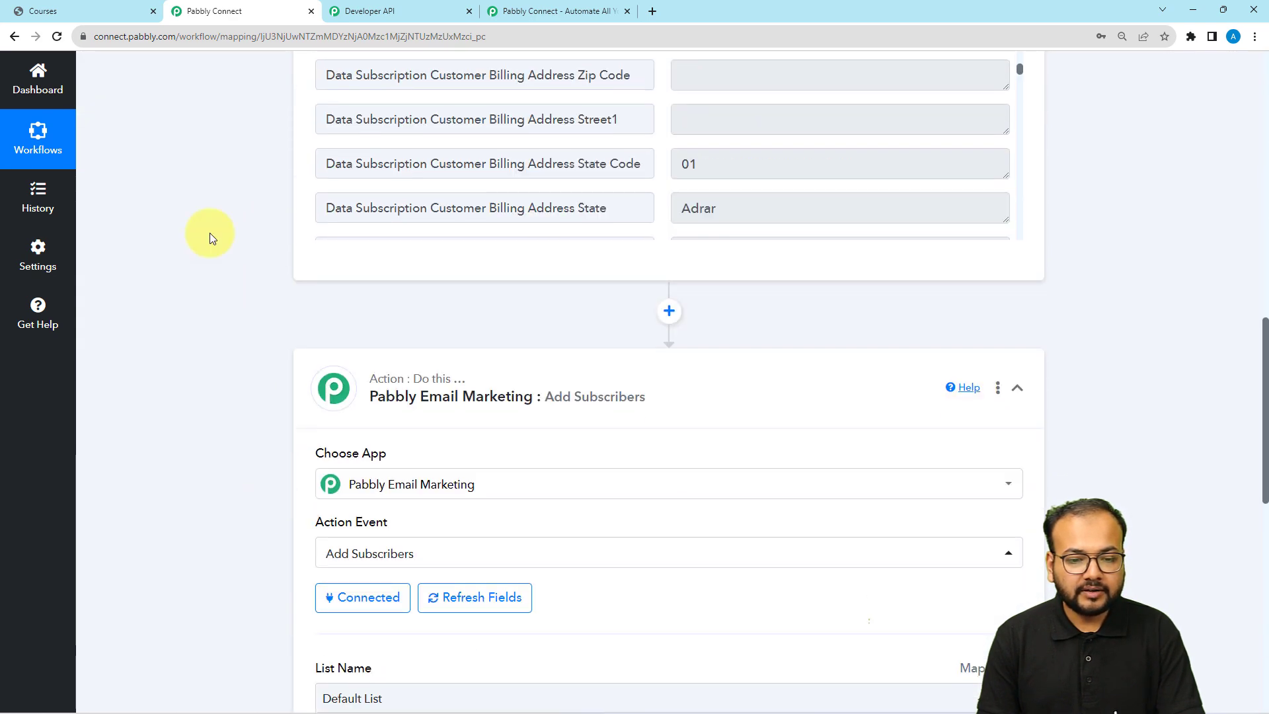
scroll(204, 189, up, 3)
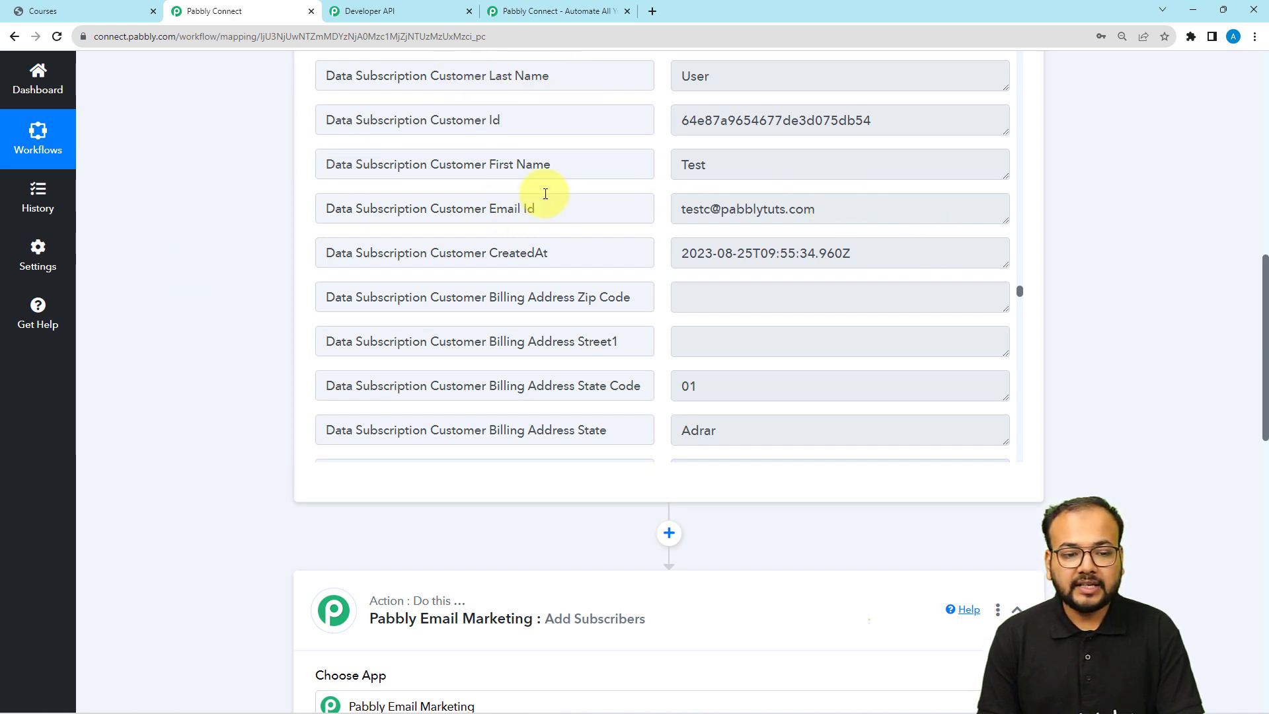
scroll(216, 253, down, 6)
scroll(216, 253, down, 7)
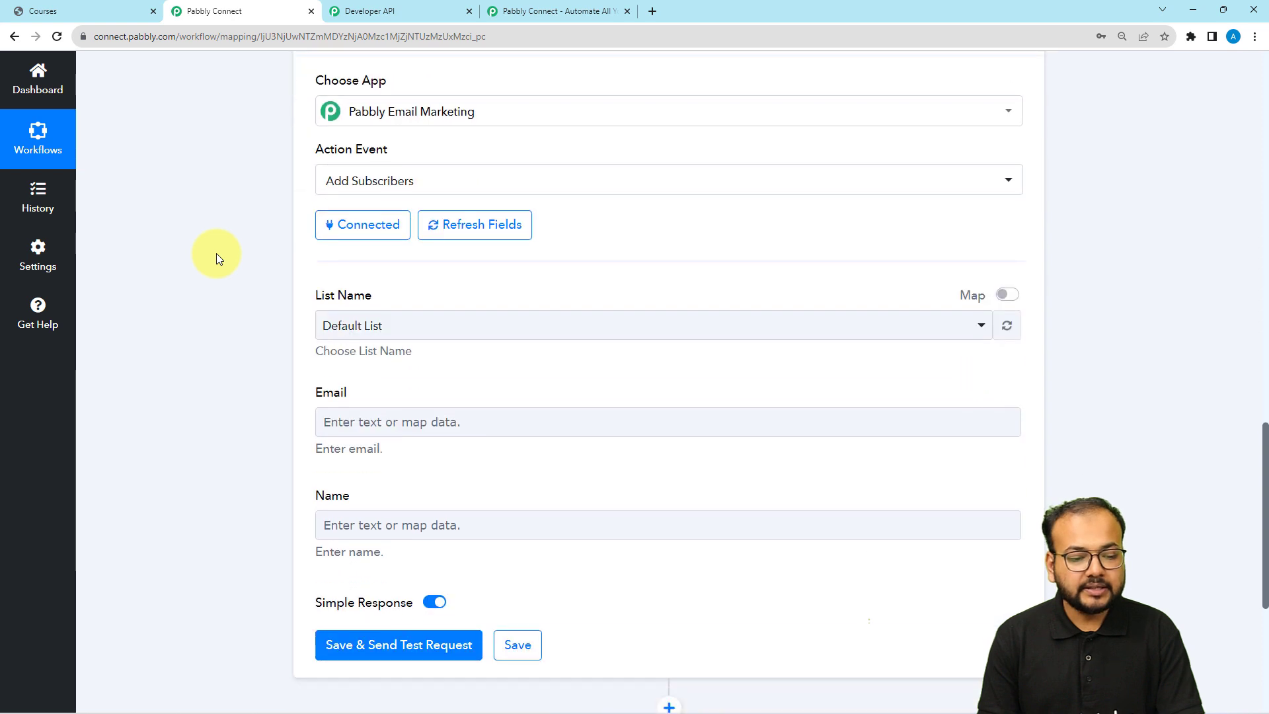
scroll(429, 331, up, 2)
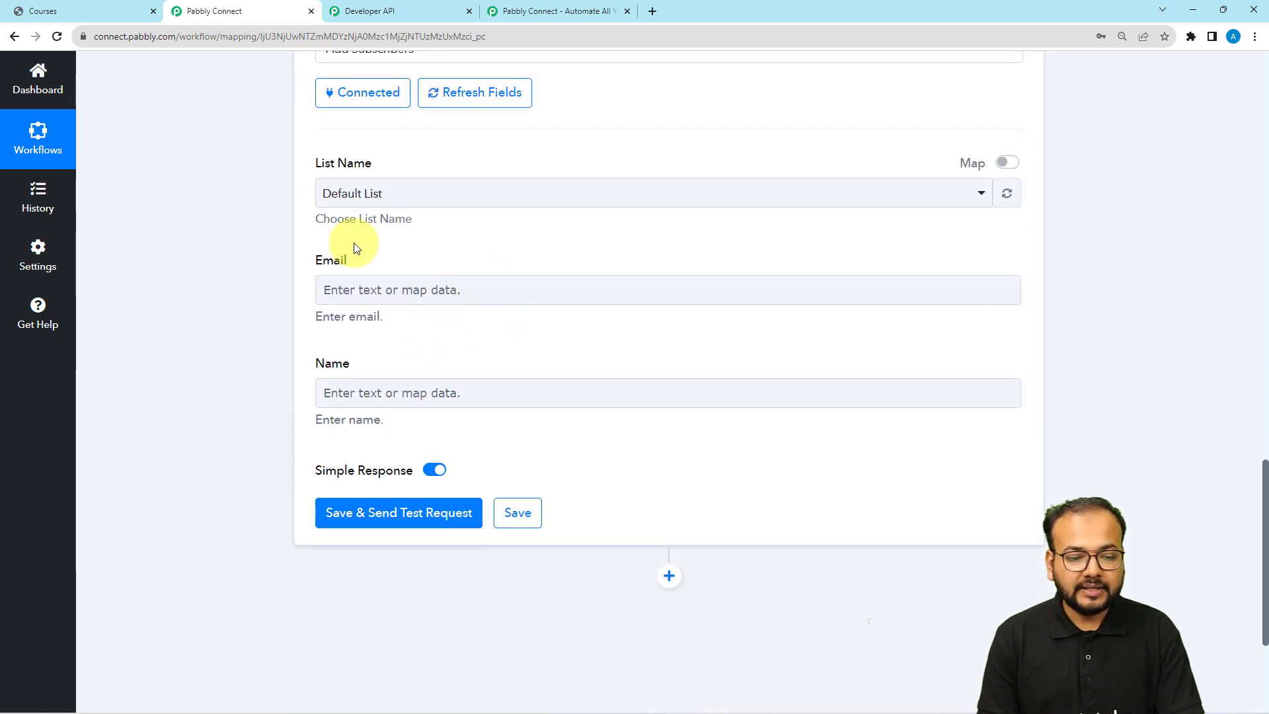
click(418, 288)
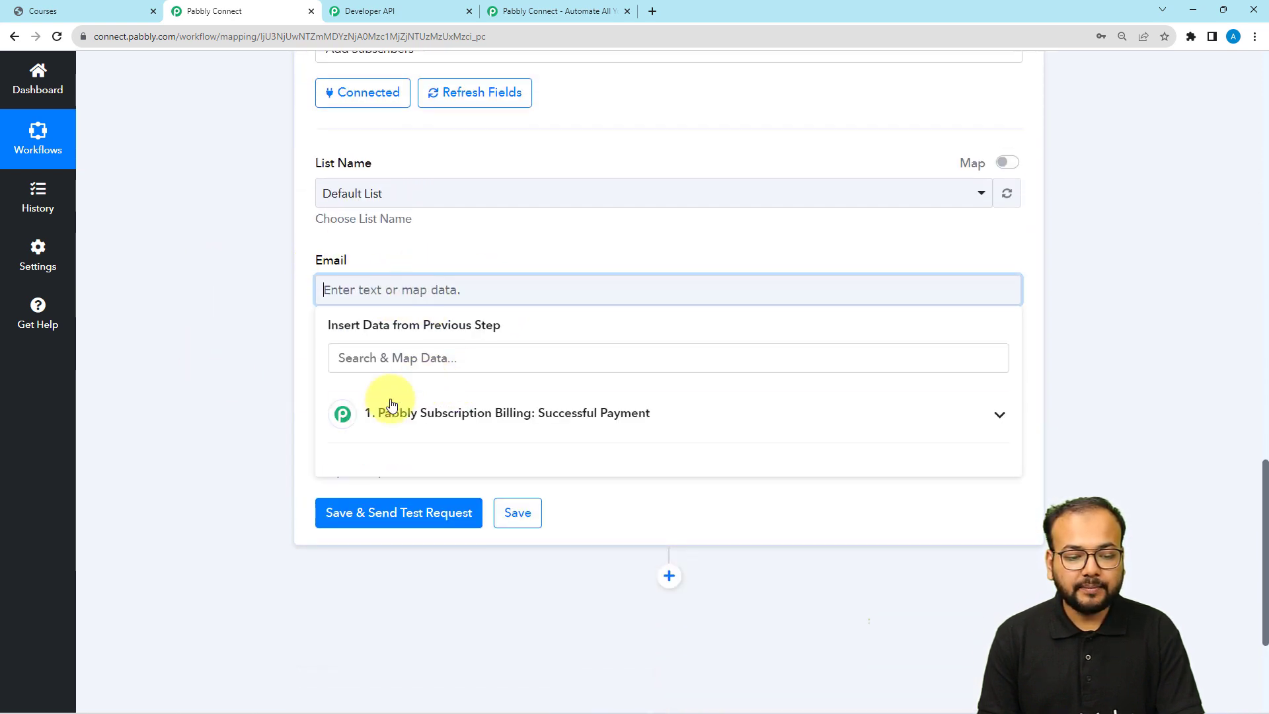
Map Email to the Successful Payment trigger's Customer Email Id, searching 'ema'
click(424, 423)
scroll(436, 522, down, 10)
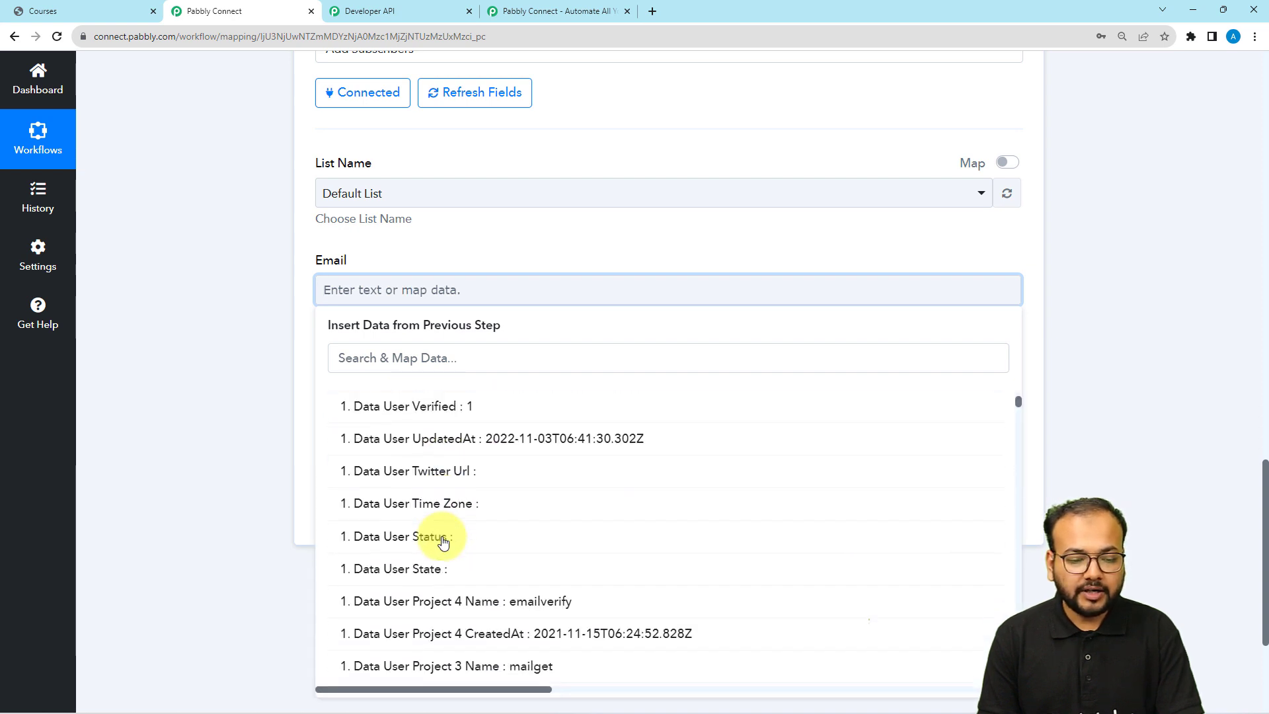
click(451, 353)
text(em)
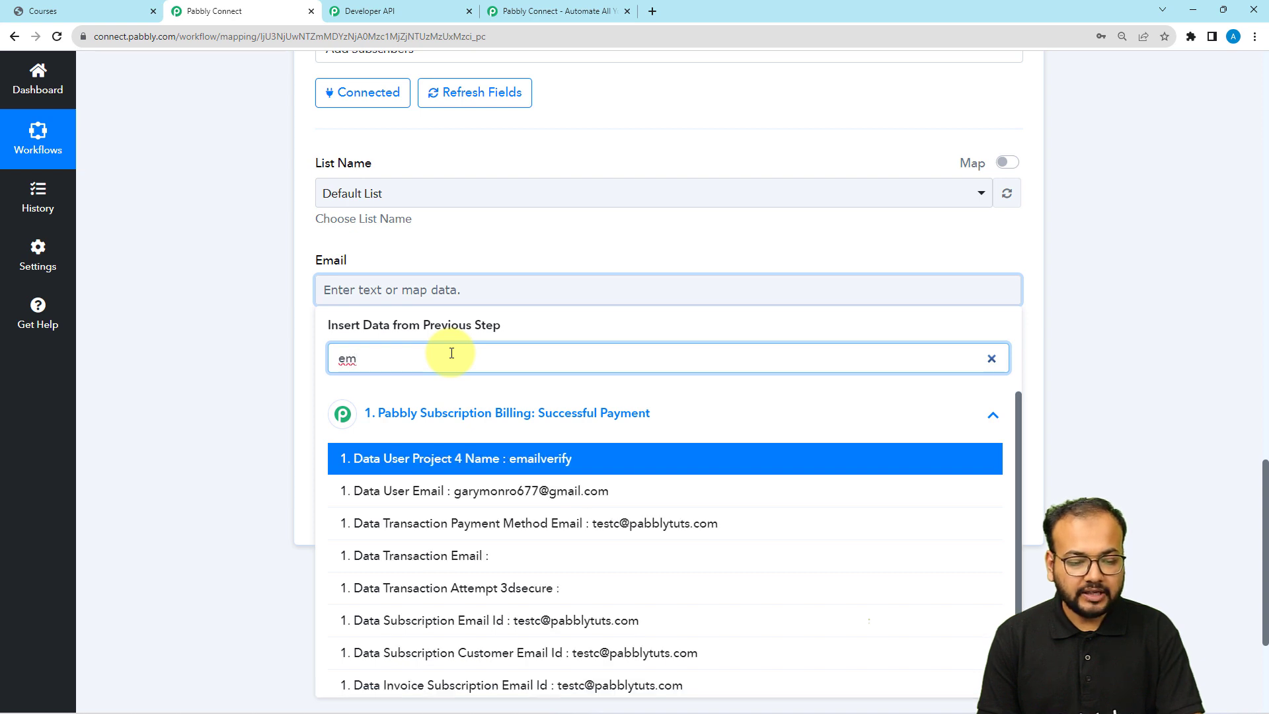
text(ail)
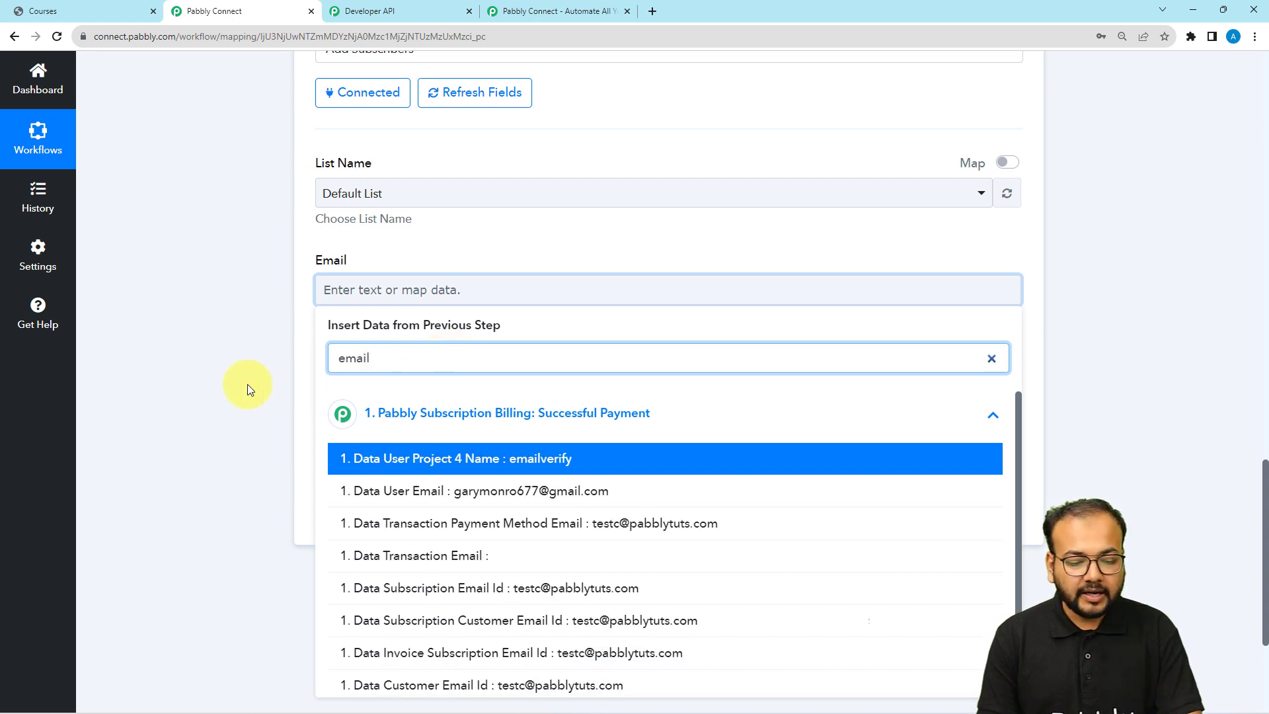
scroll(246, 385, down, 1)
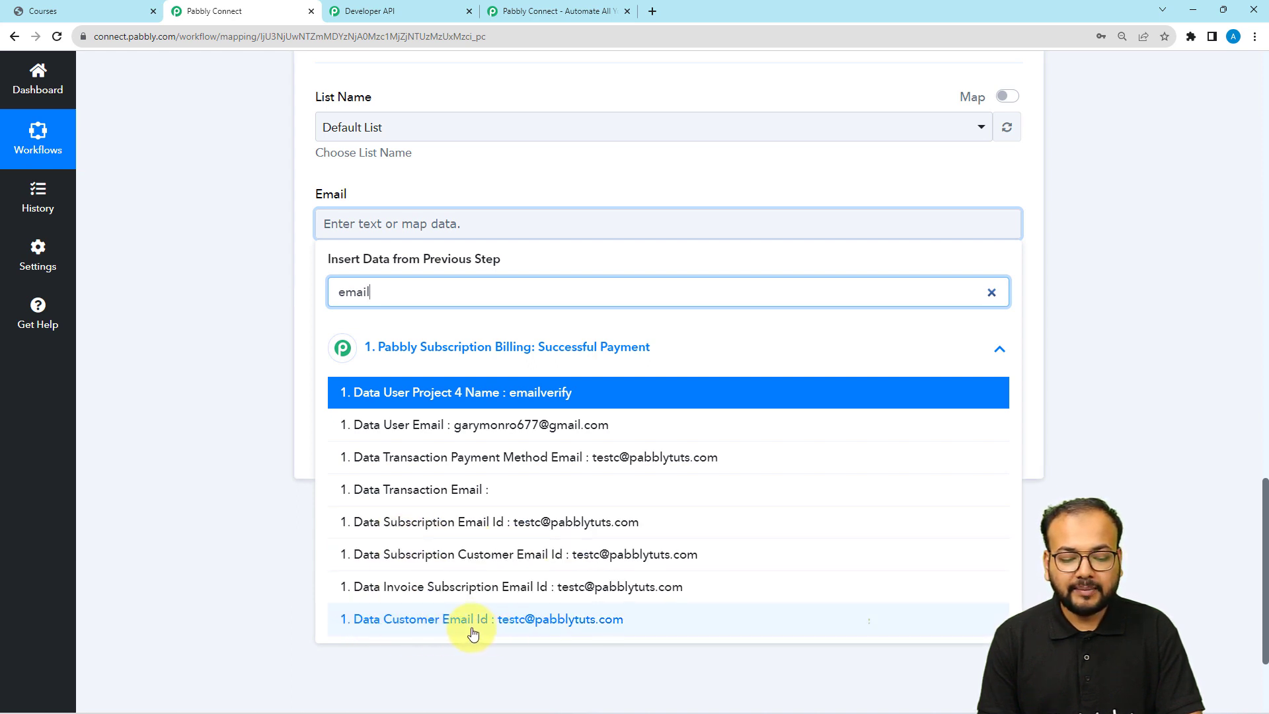
click(514, 619)
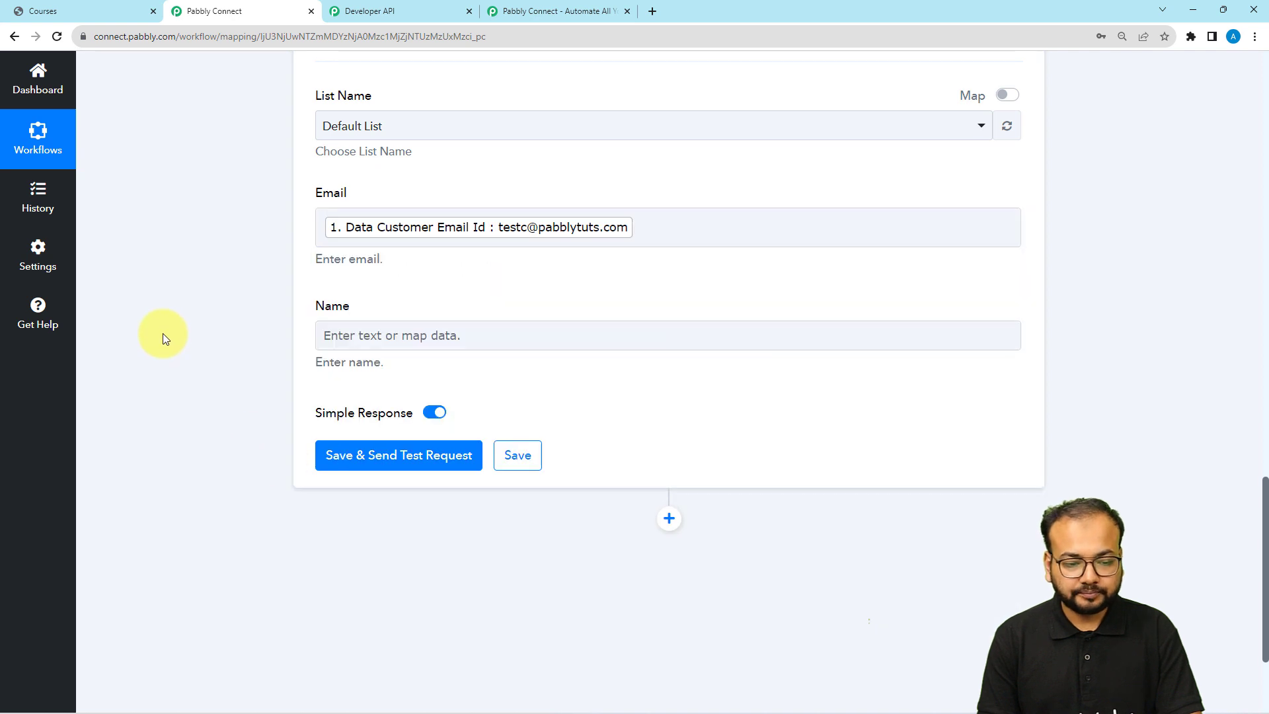
Map Name to Payment Method Full Name, searching 'name', then switch to Email Marketing
scroll(163, 333, down, 2)
click(368, 203)
click(376, 328)
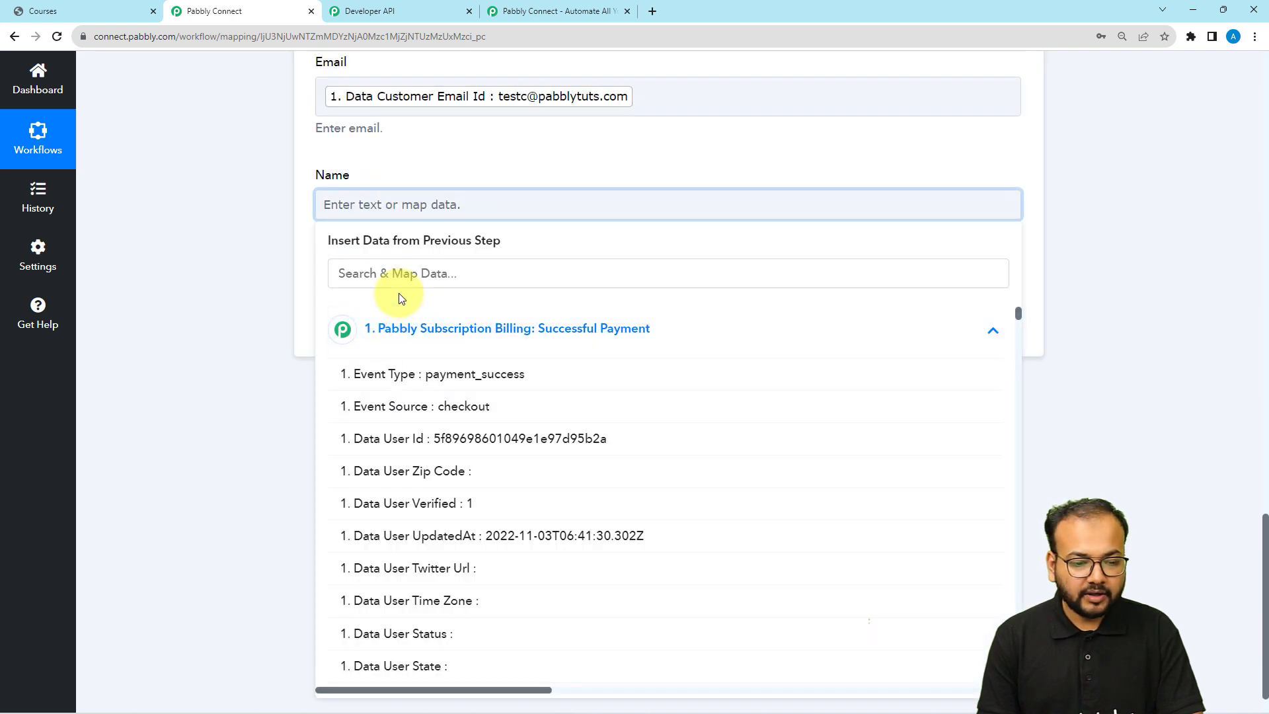
click(402, 273)
text(nam)
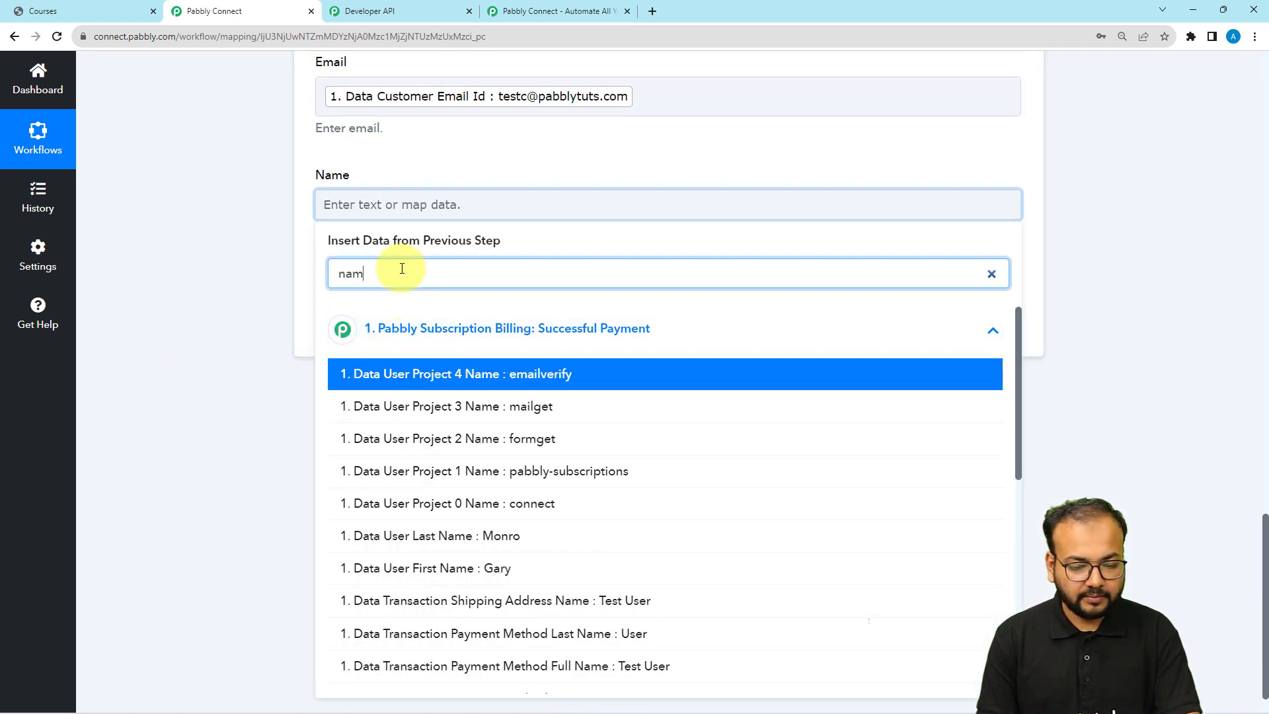
text(e)
scroll(454, 340, down, 3)
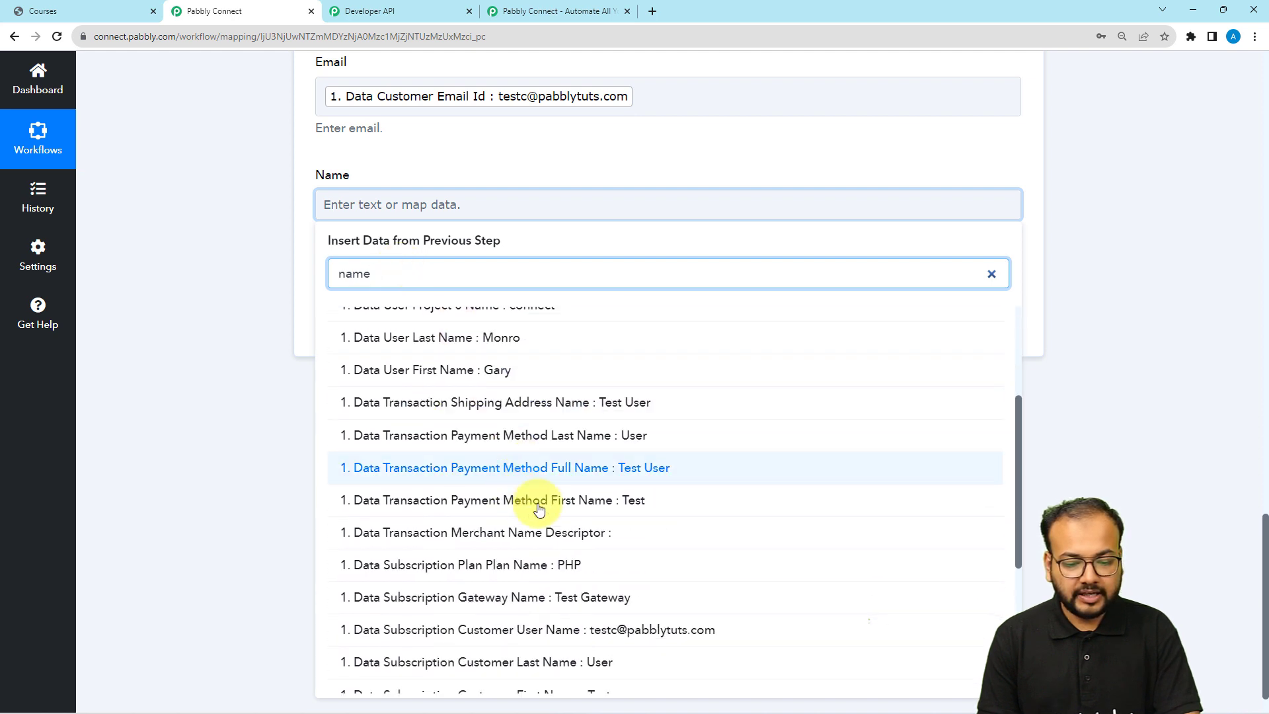
click(597, 474)
click(136, 241)
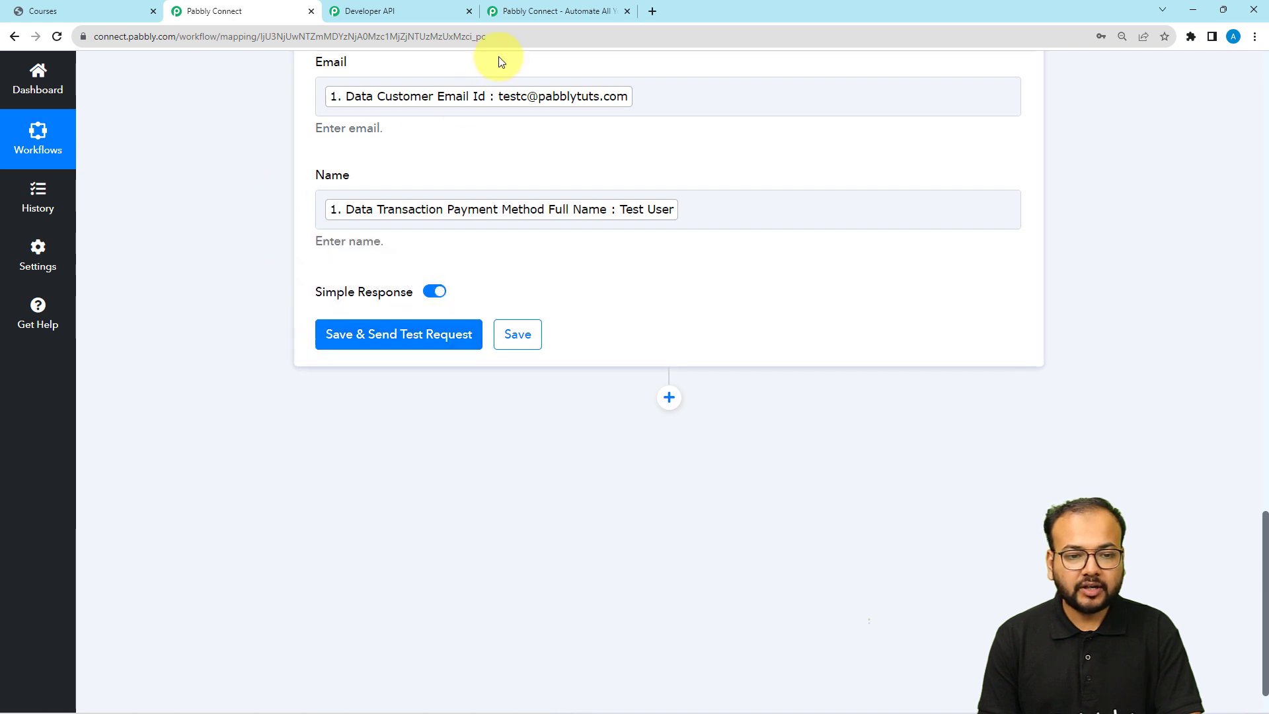
click(389, 10)
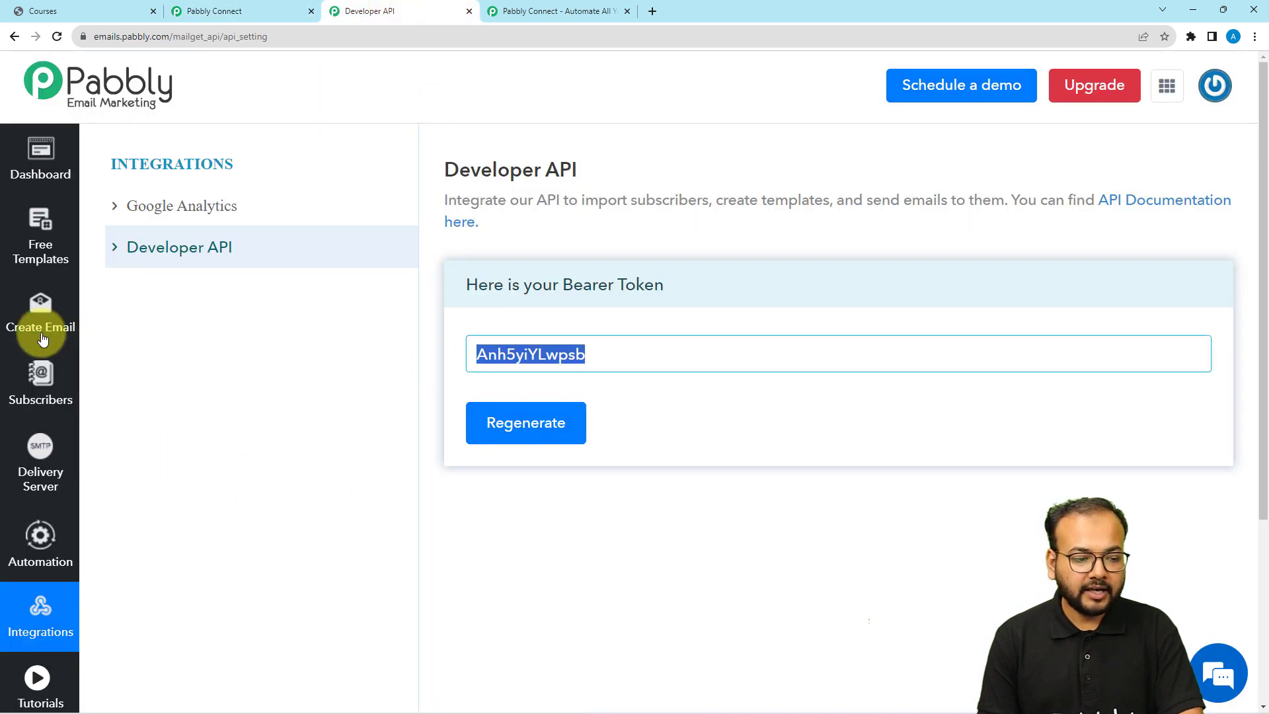
View the Default List's two subscribers in Email Marketing, then return to Pabbly Connect
click(37, 377)
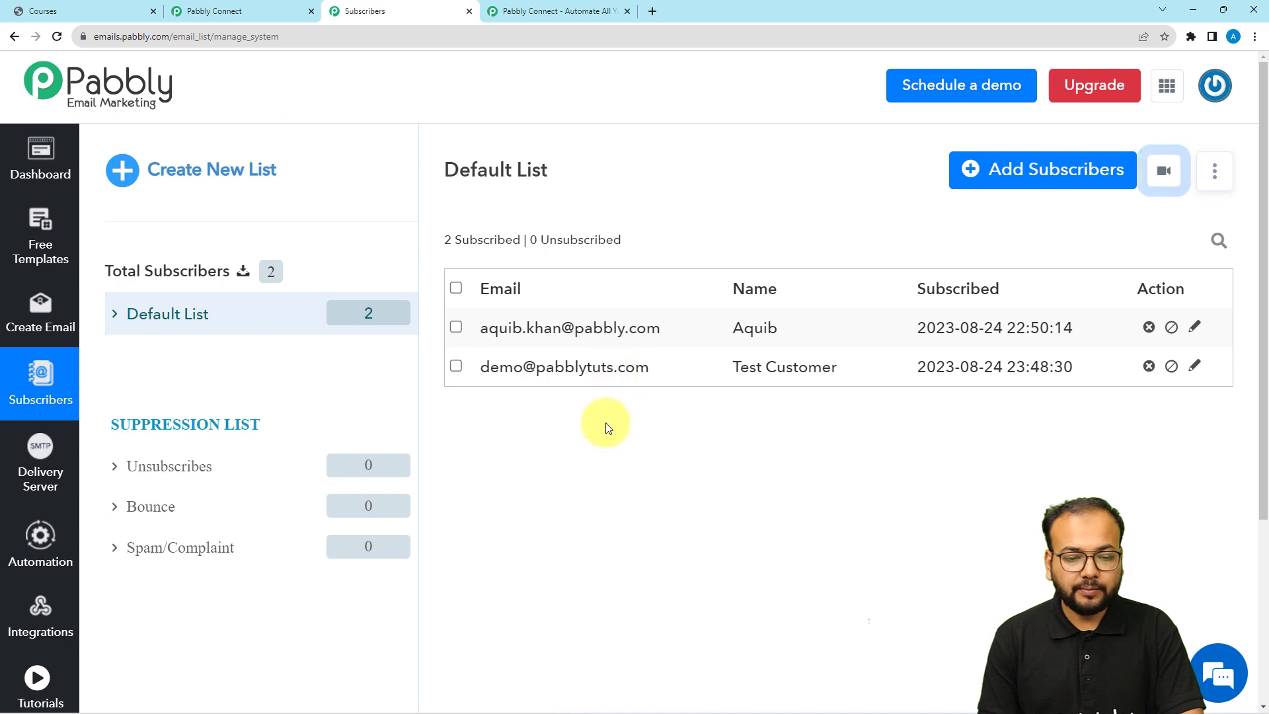
click(258, 11)
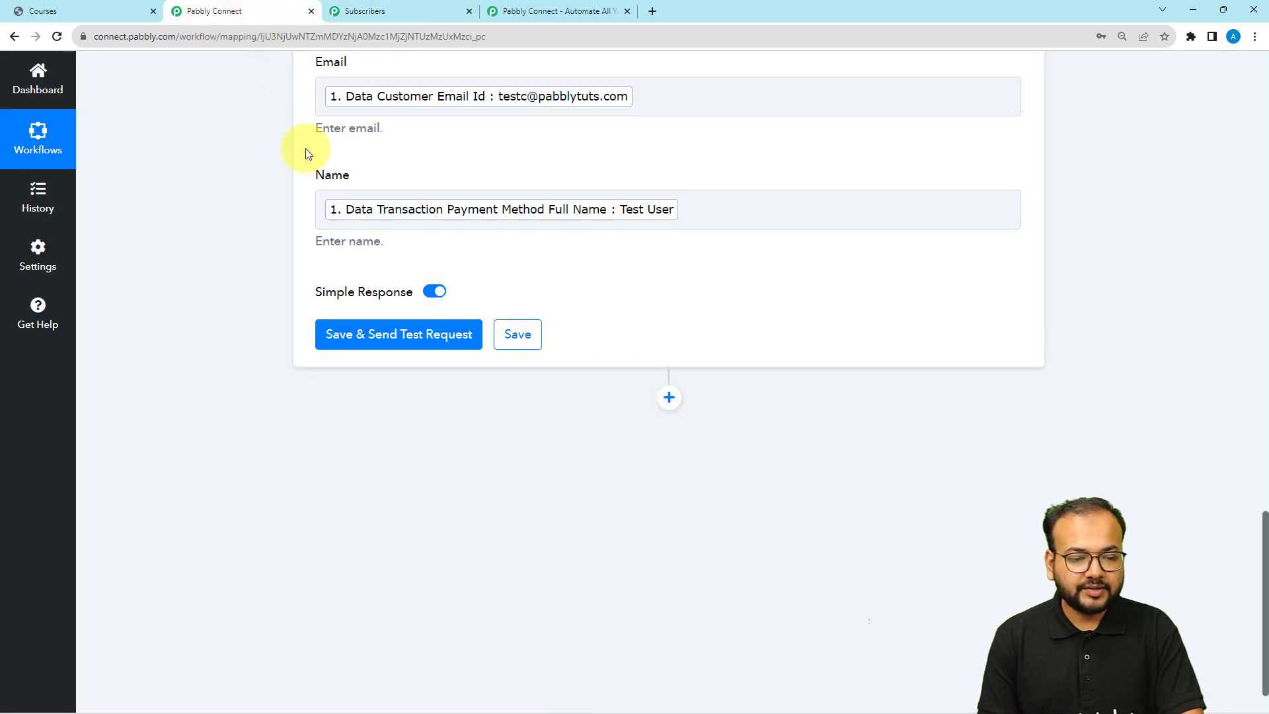
Save and send a test request, confirming success with 3 emails in list
click(363, 334)
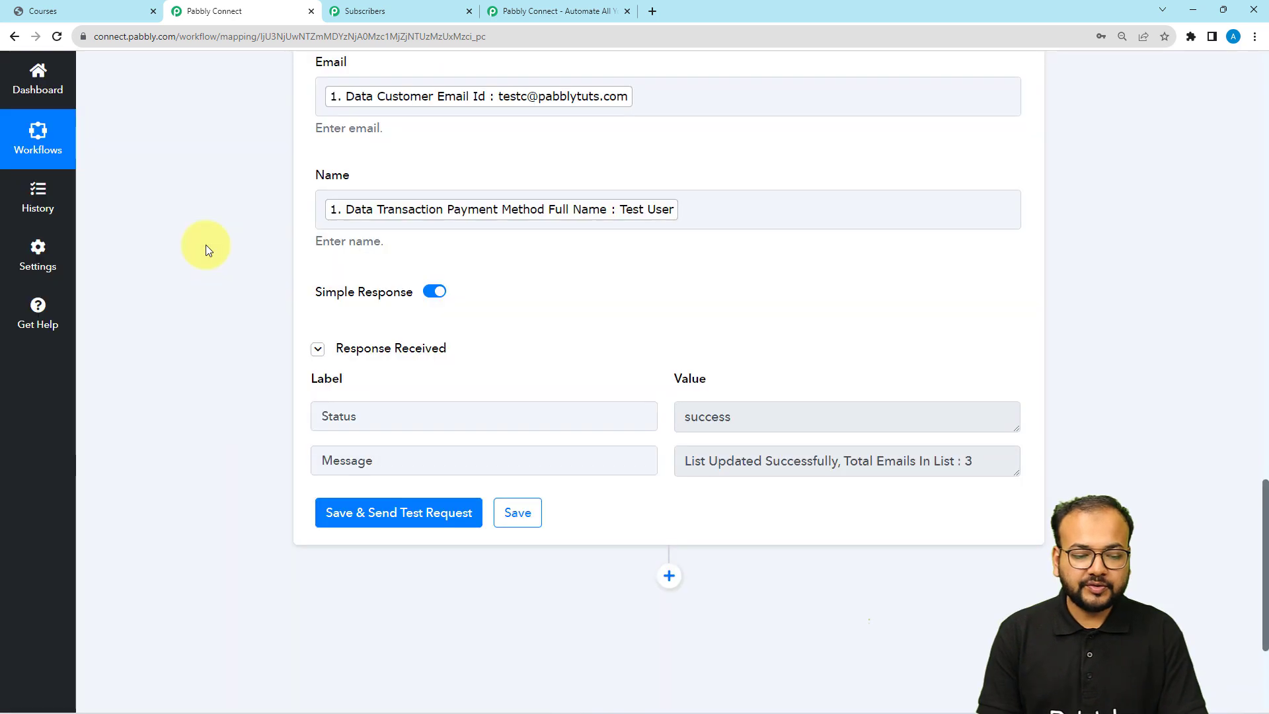
scroll(205, 245, down, 1)
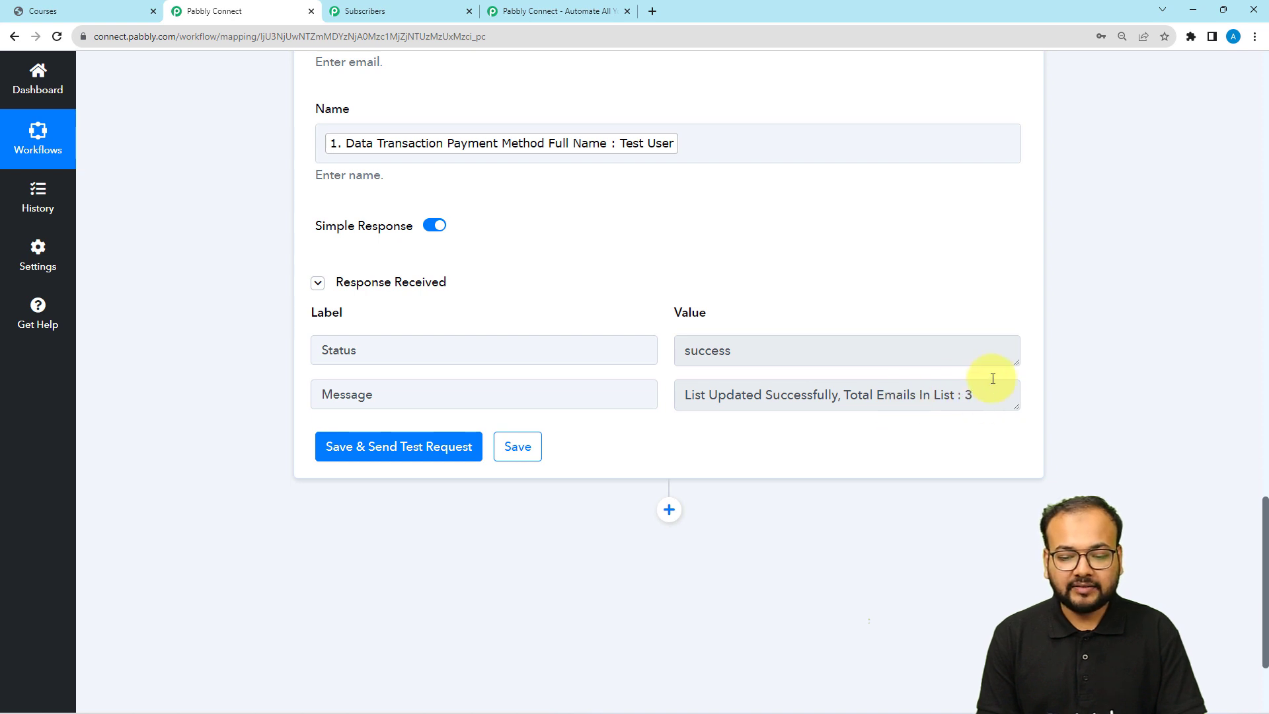
click(418, 10)
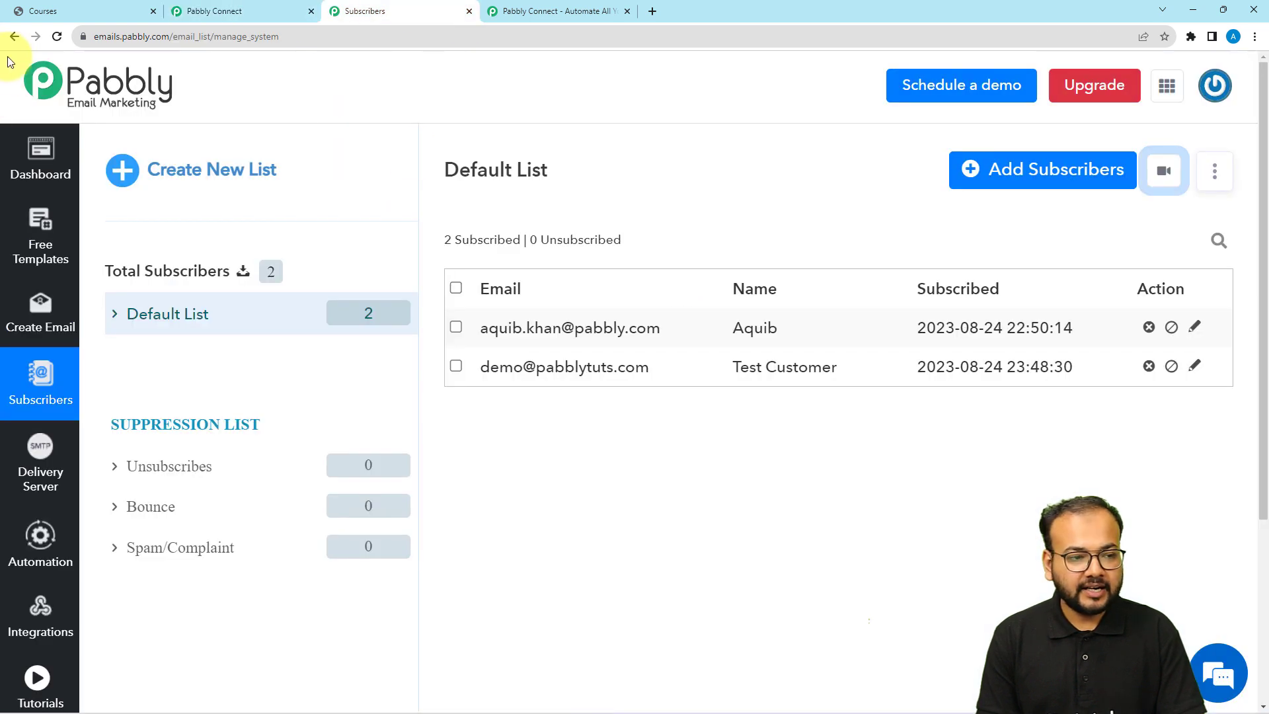
Reload the Subscribers page to see Test User as the third subscriber, then return to the workflow
click(57, 35)
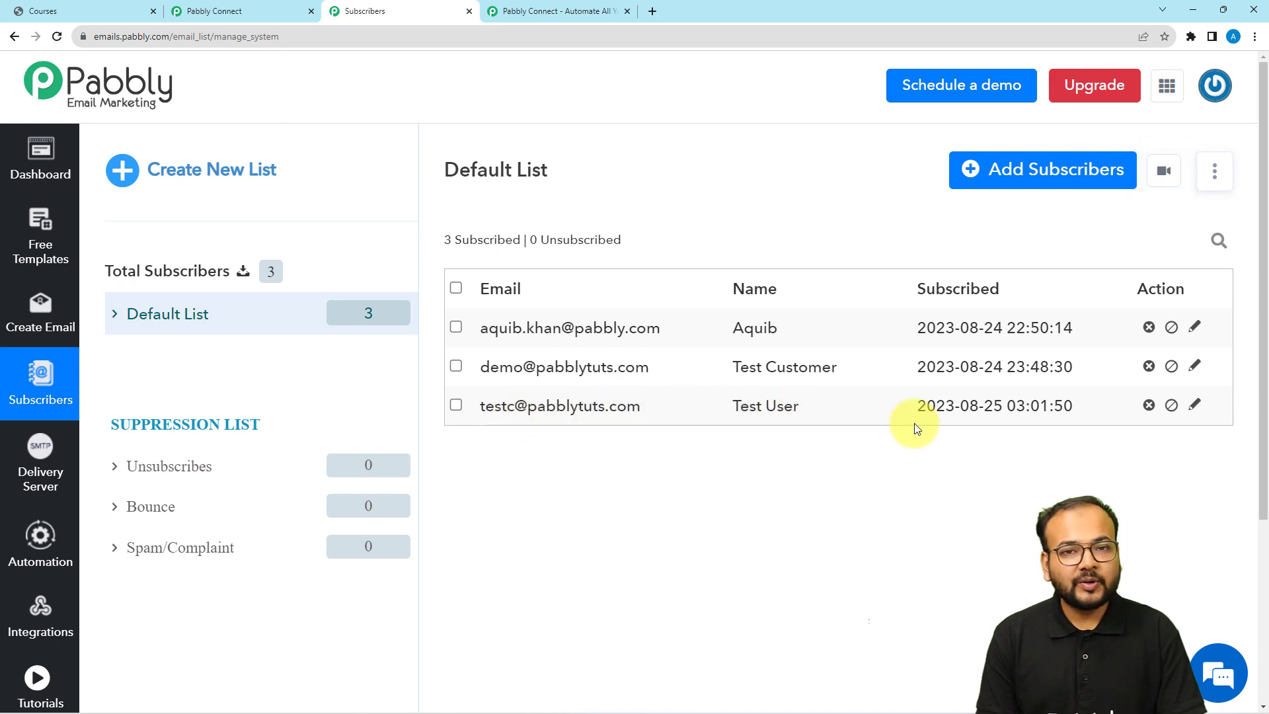
click(255, 11)
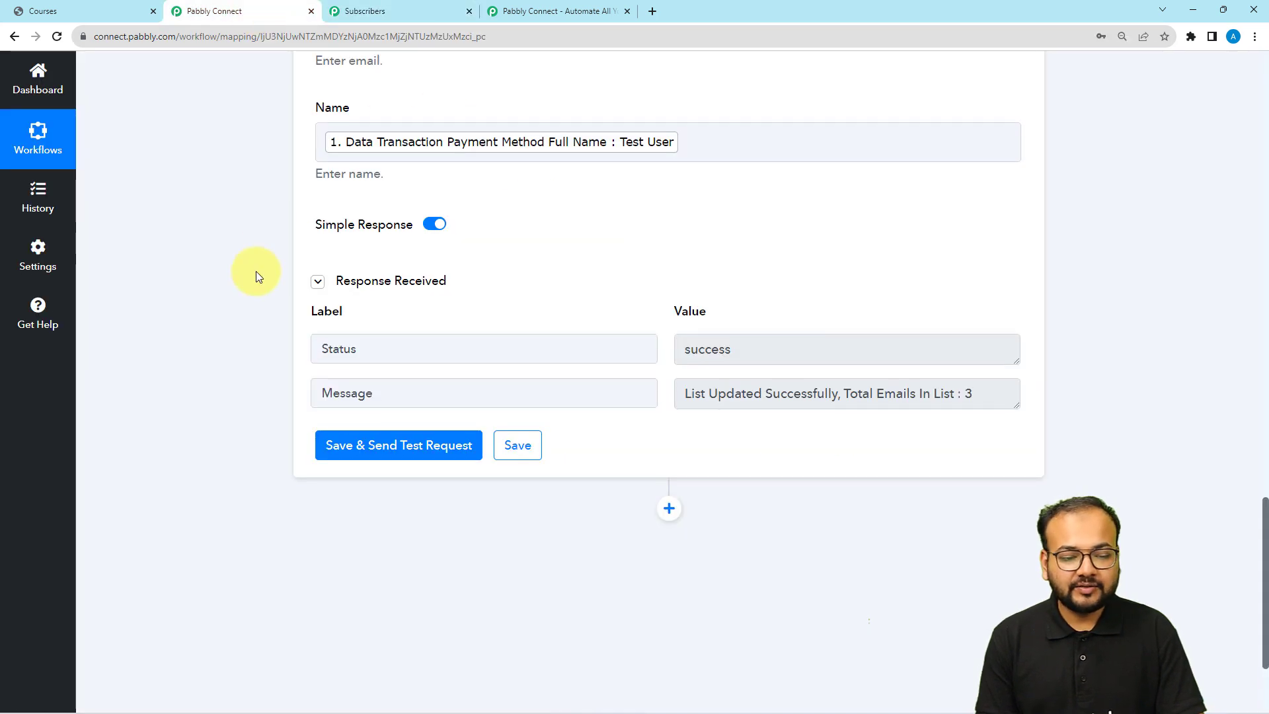
Add a Graphy action step, found by searching 'gra', with the Enroll Learner to Course event
scroll(257, 274, down, 3)
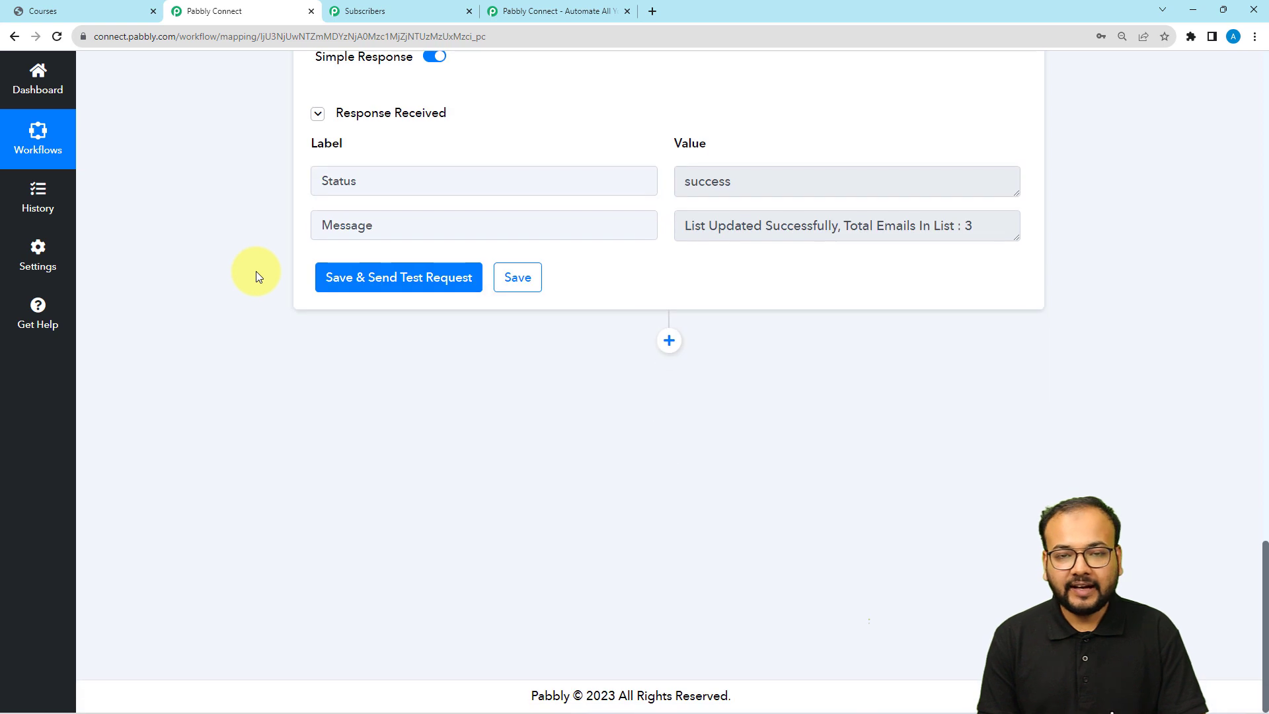
click(665, 349)
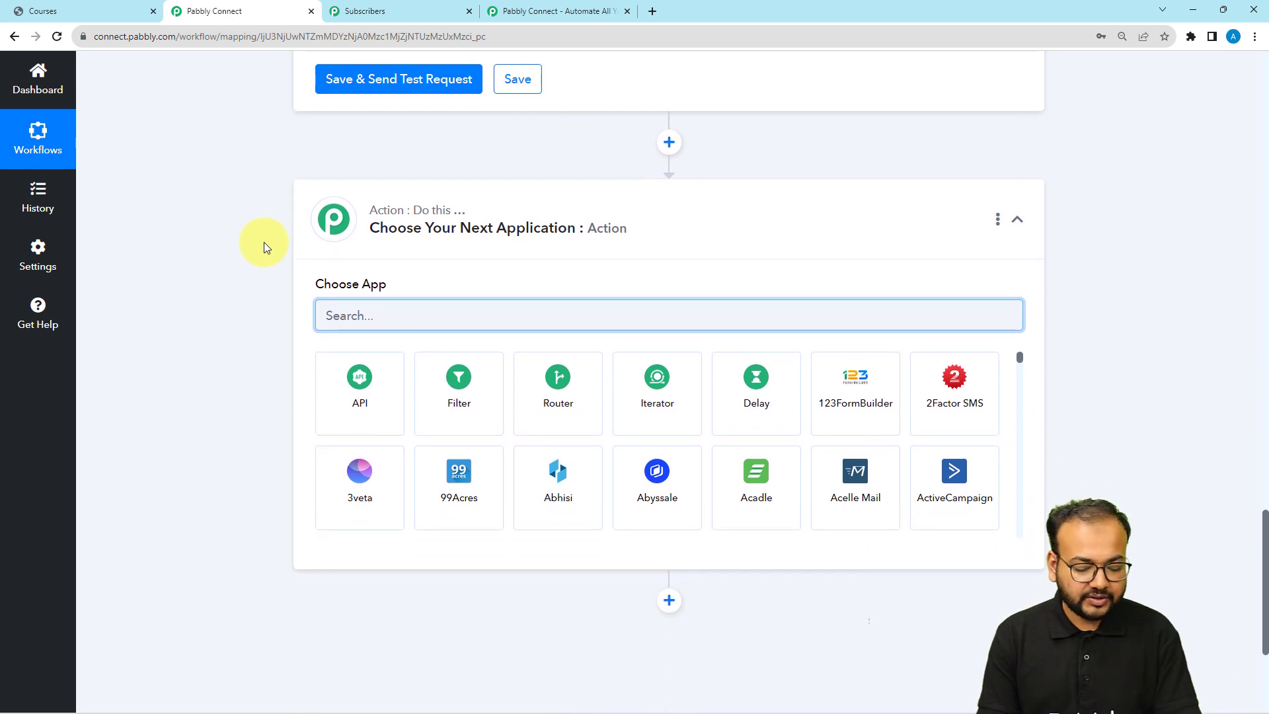
text(gra)
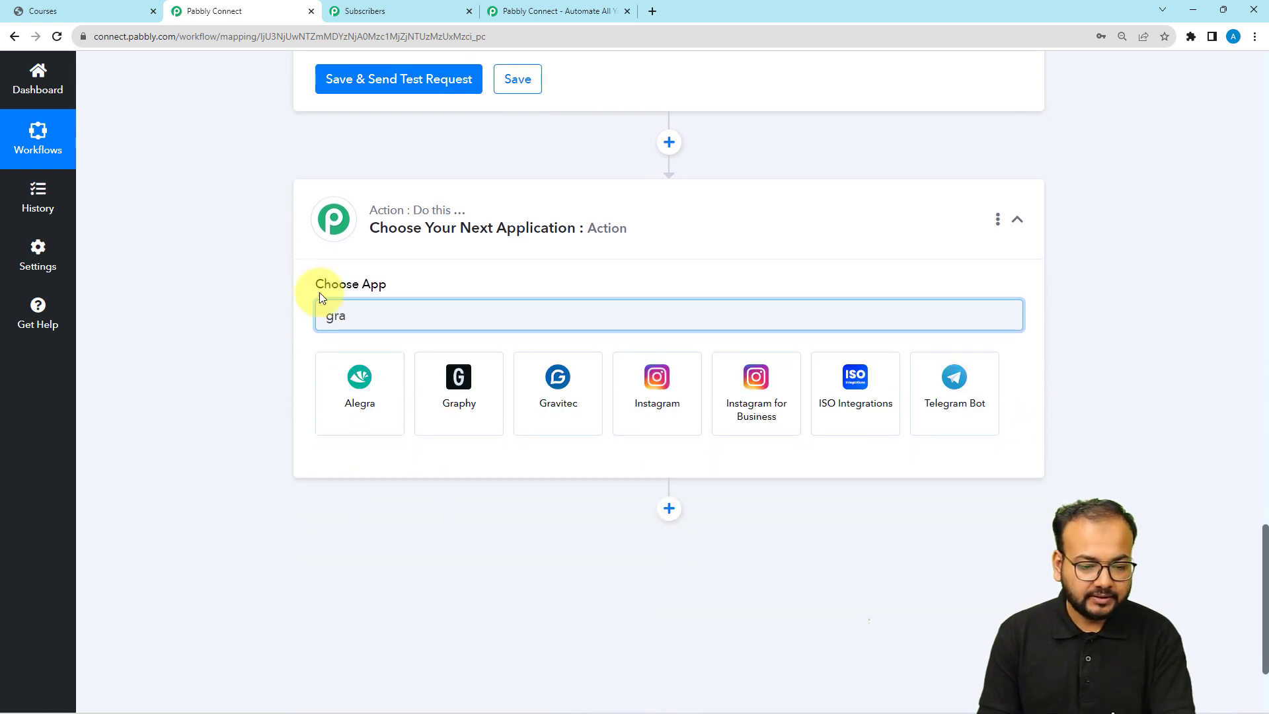
click(475, 409)
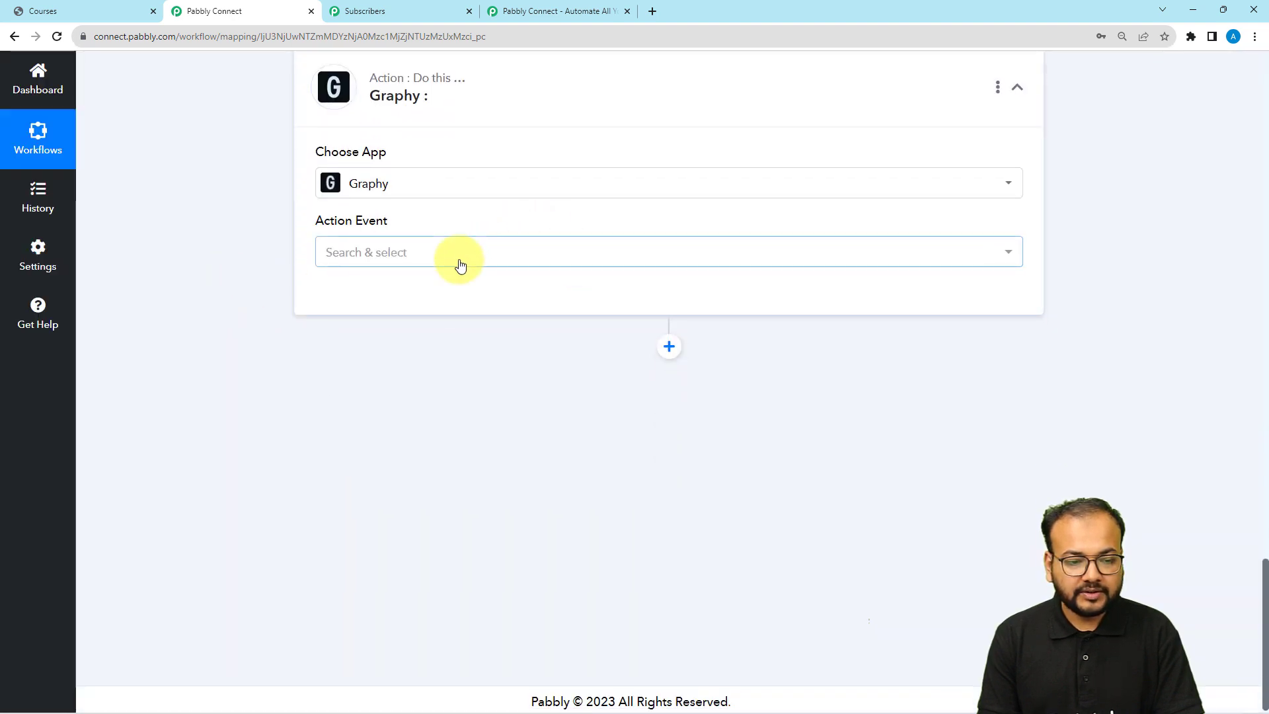
click(461, 265)
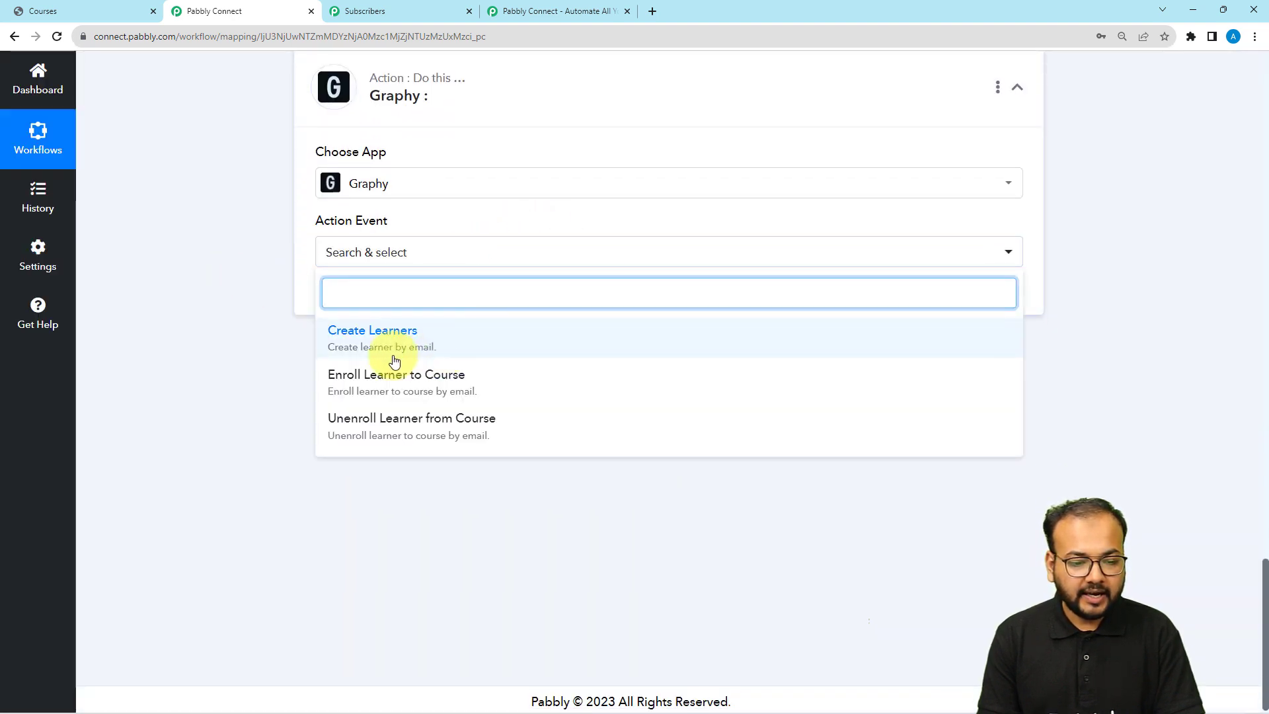
click(424, 386)
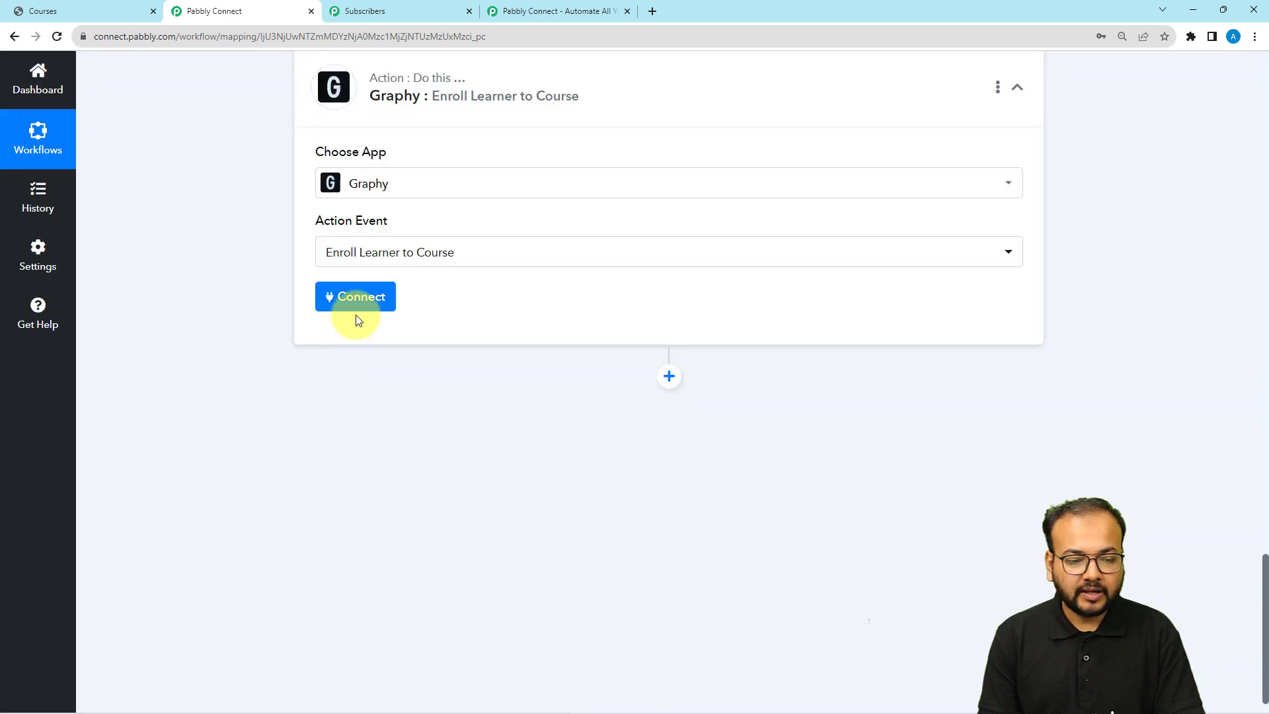
Start a new Graphy account connection and switch to the Graphy Courses page
click(324, 306)
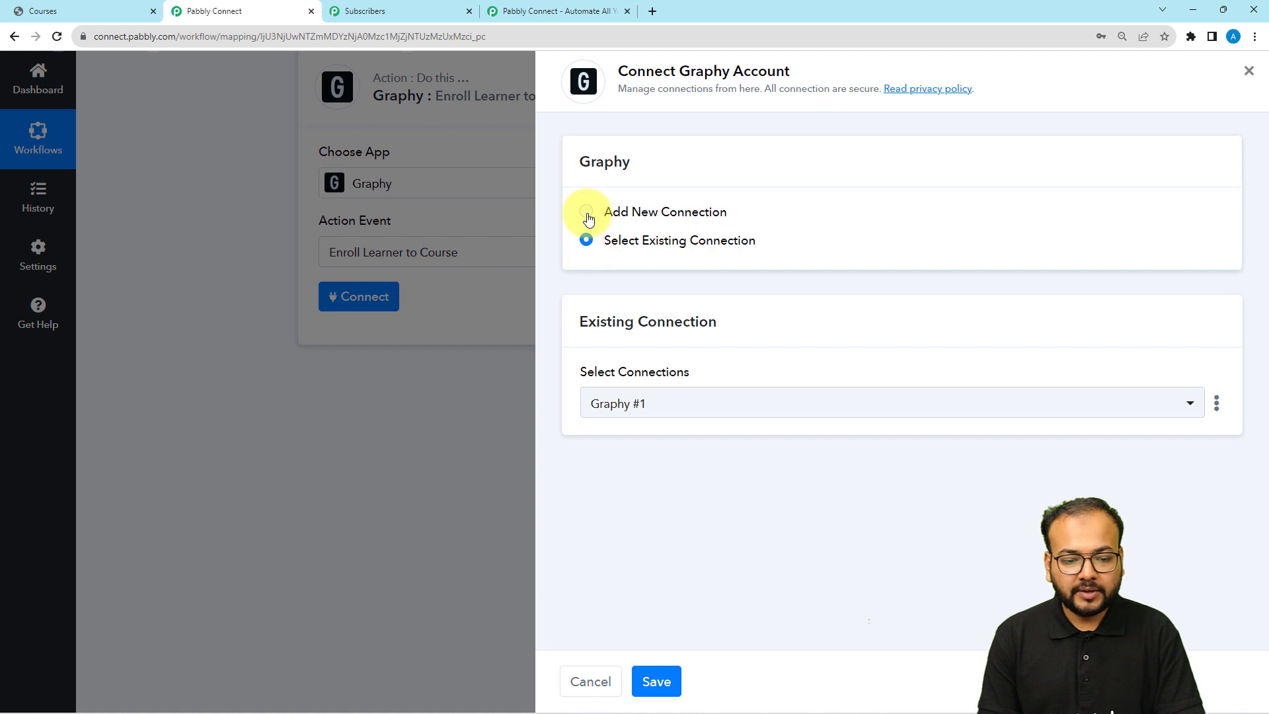
click(587, 213)
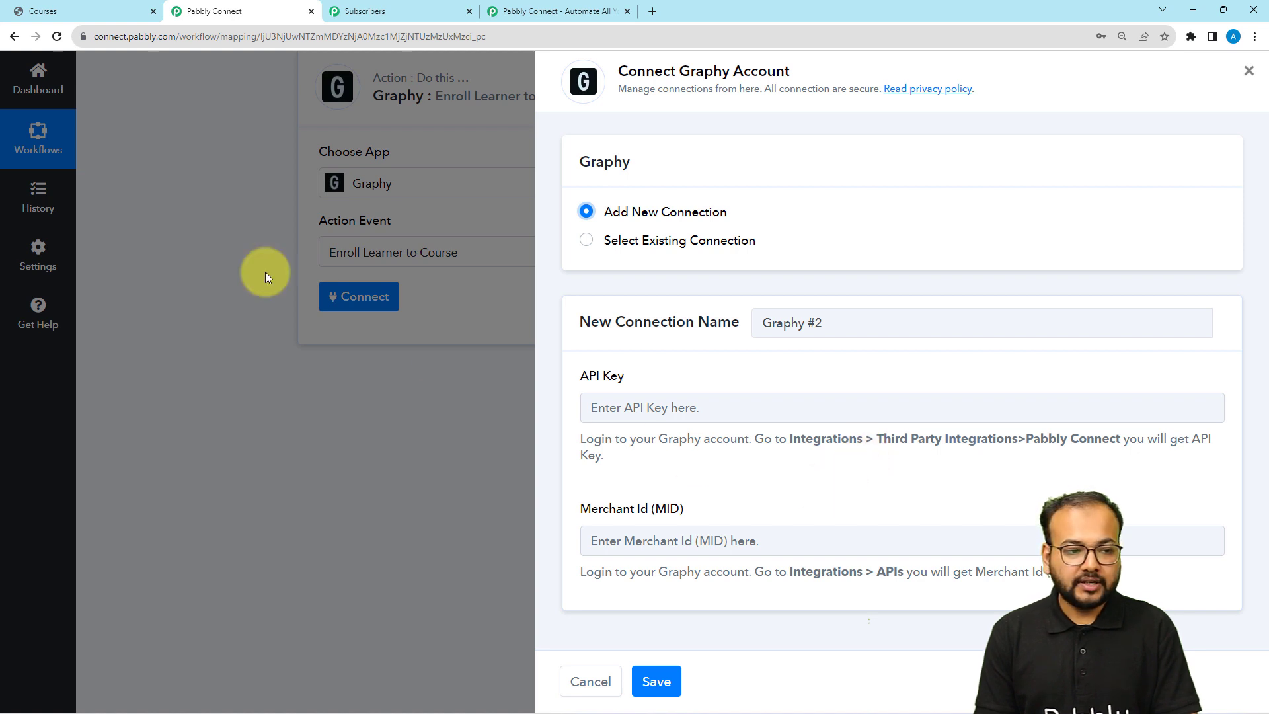
click(122, 15)
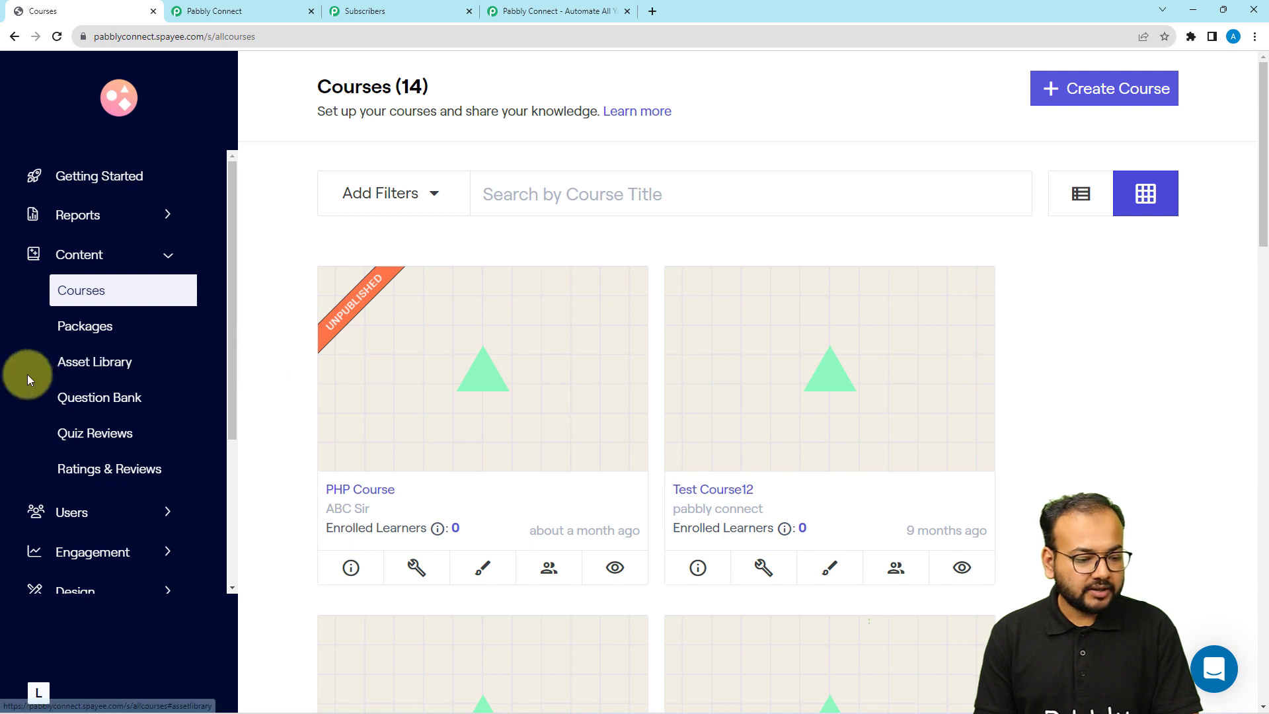
Copy the API key from Graphy's third-party integrations and paste it into the API Key field
scroll(36, 377, down, 3)
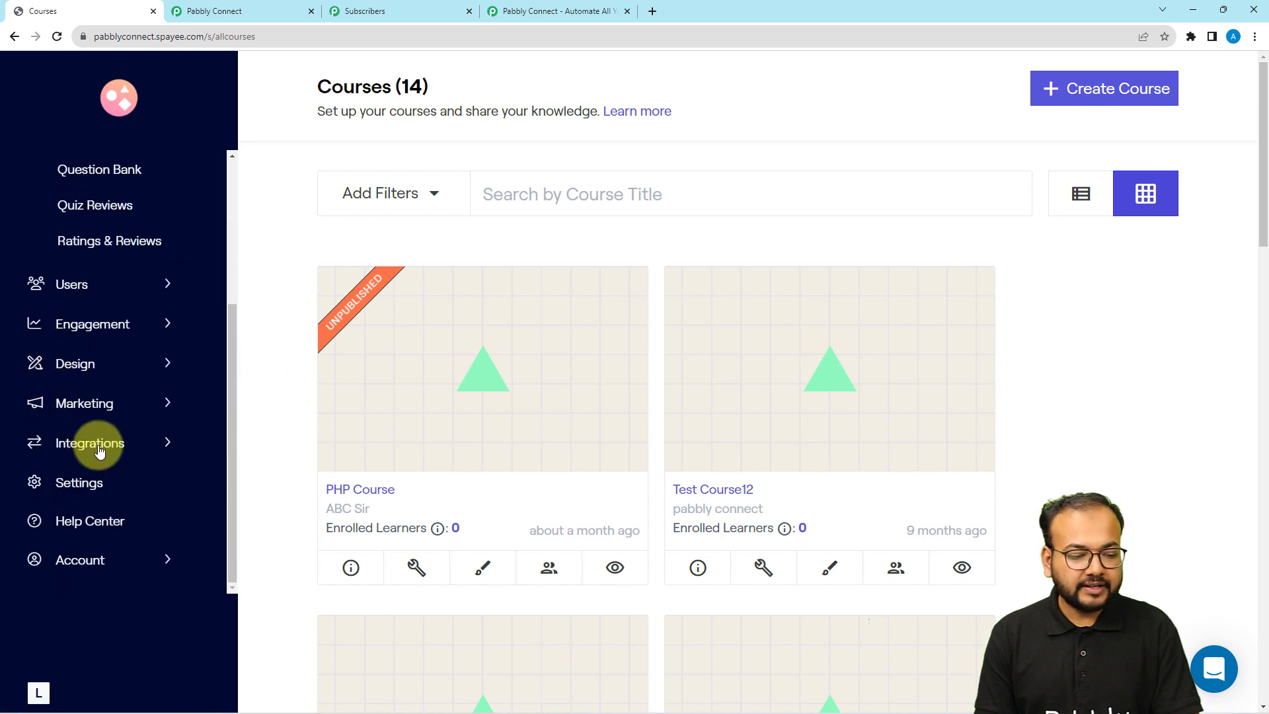
click(99, 451)
scroll(99, 451, down, 1)
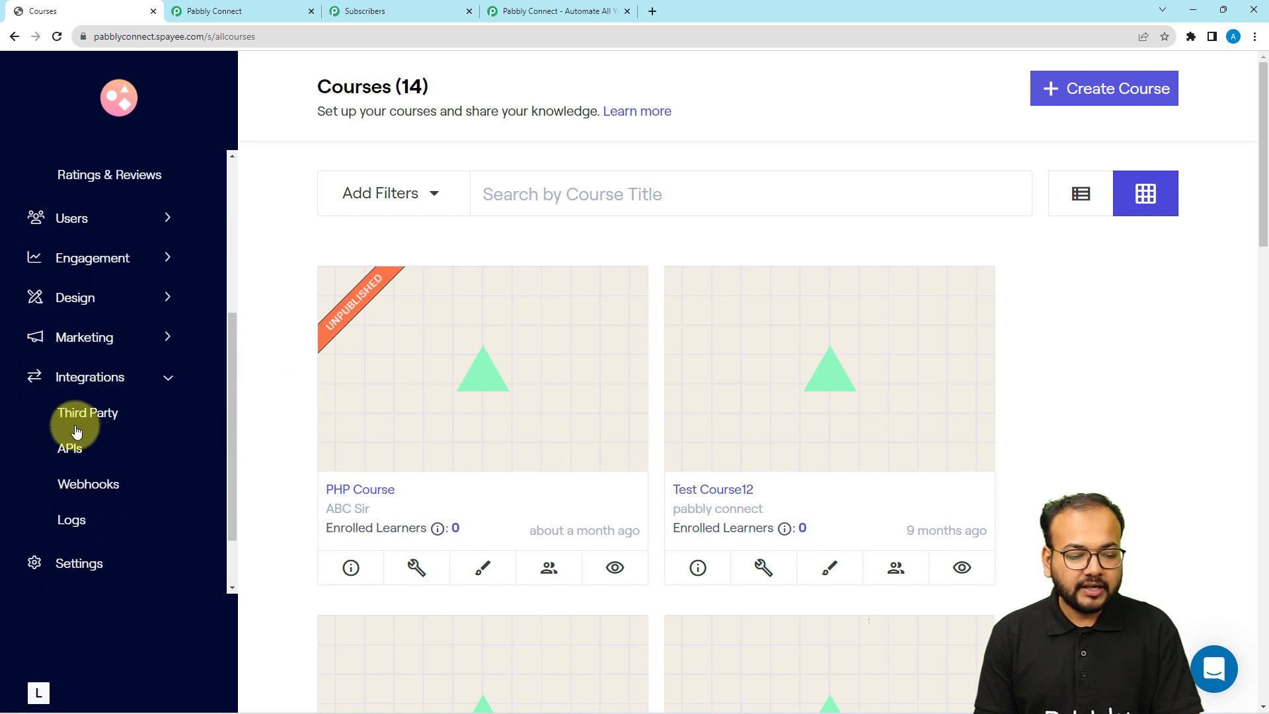
click(87, 426)
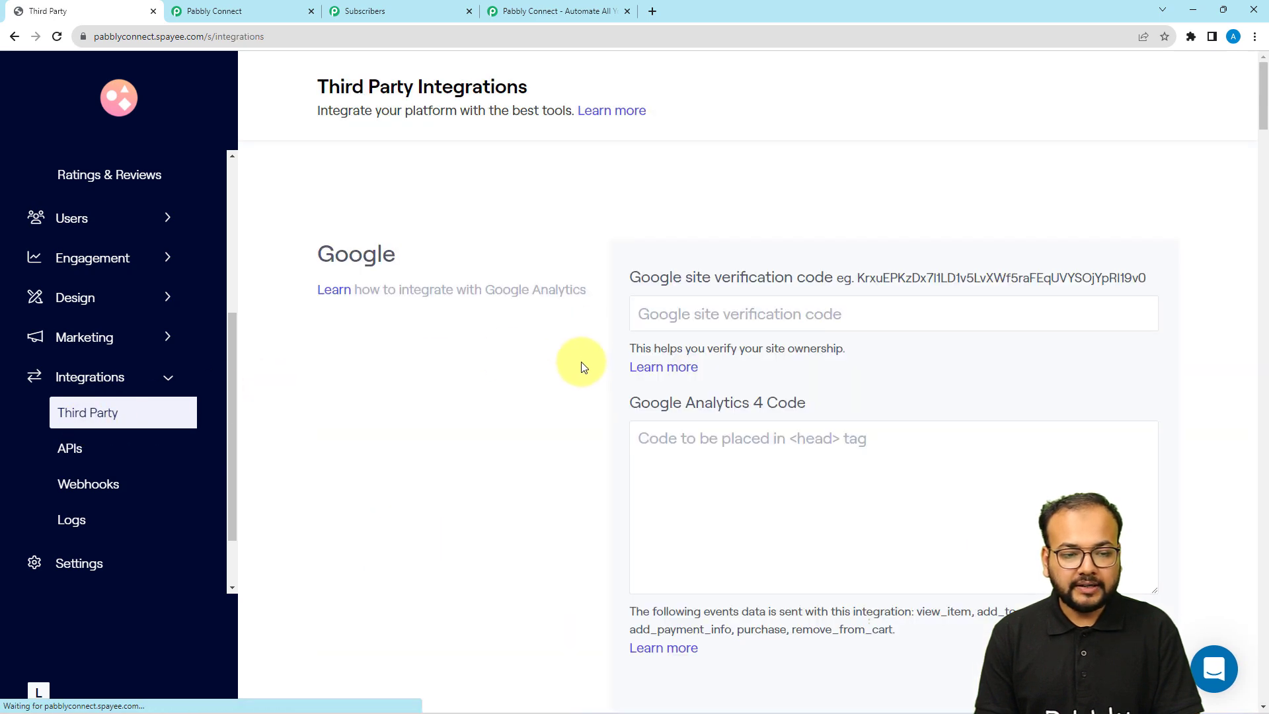
scroll(582, 368, down, 10)
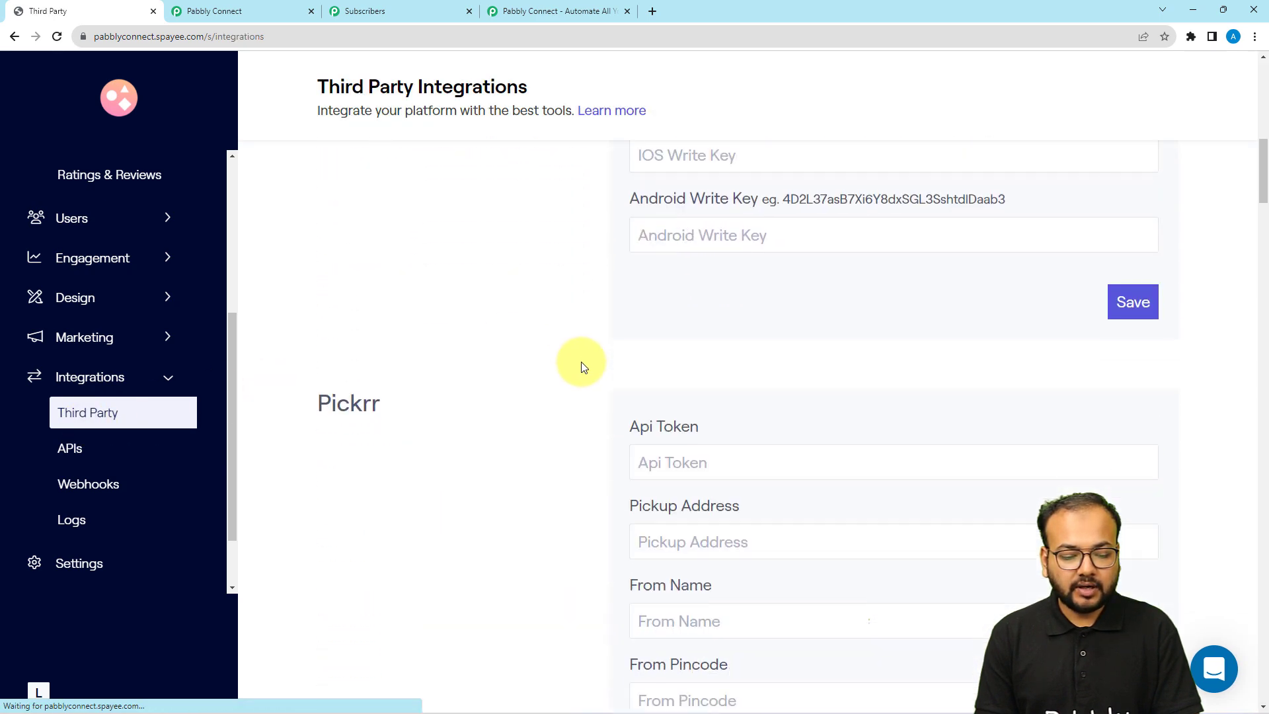
scroll(582, 368, down, 12)
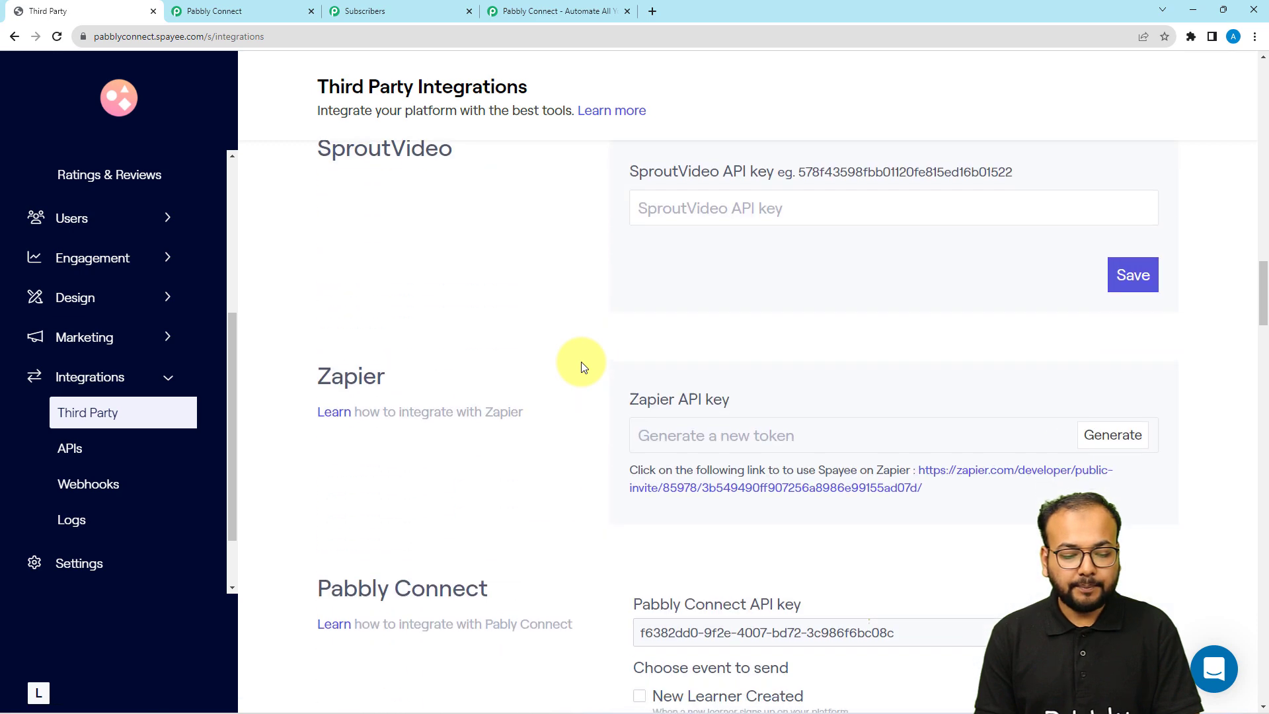
scroll(582, 368, down, 6)
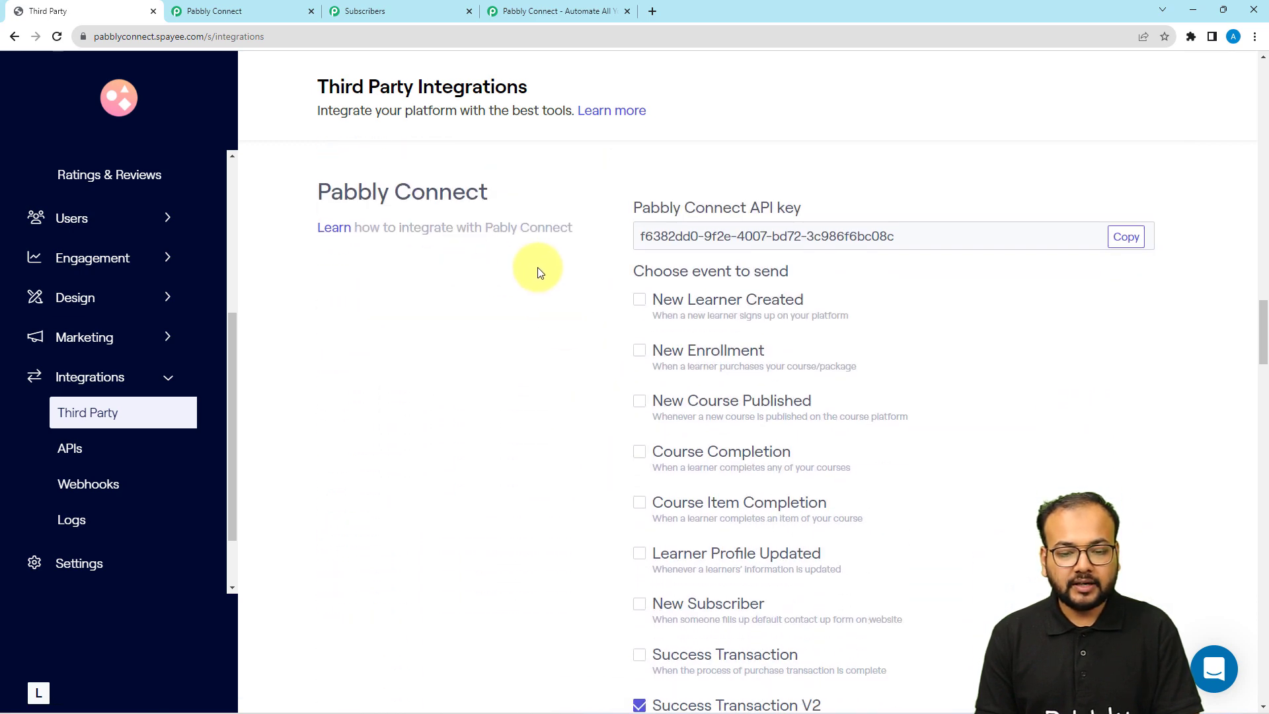
click(1132, 243)
click(256, 8)
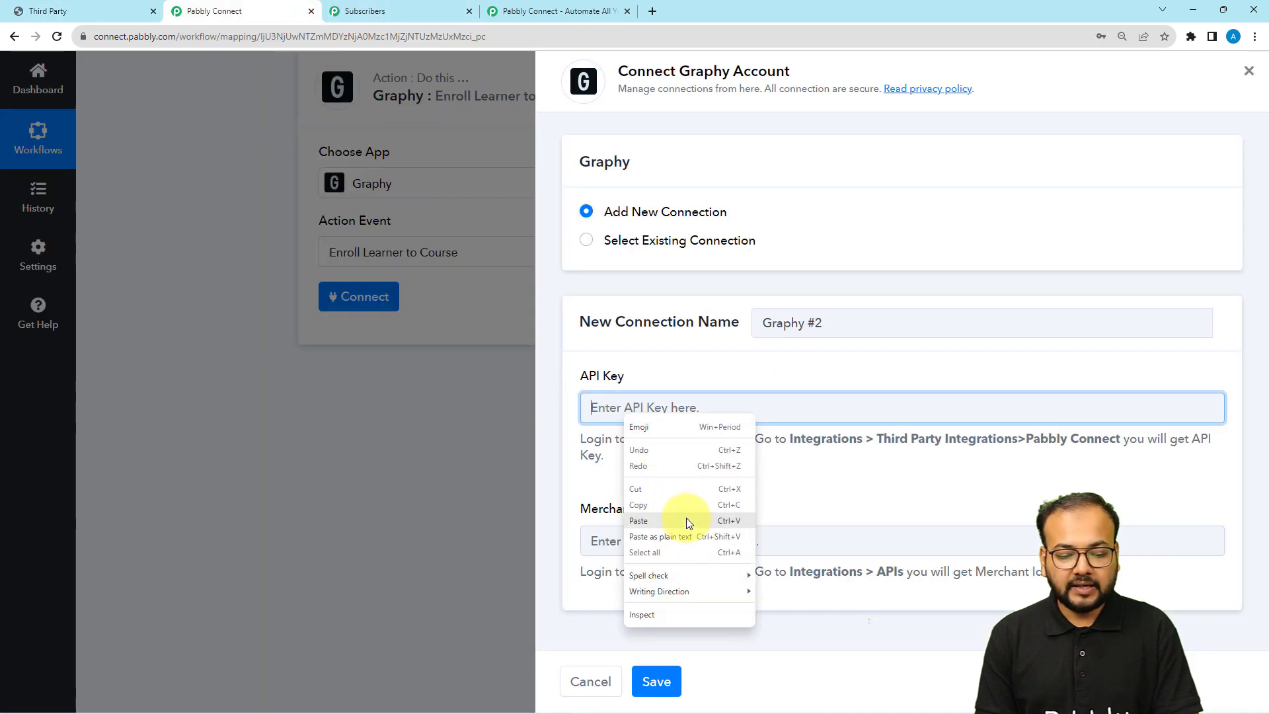
click(686, 520)
click(106, 6)
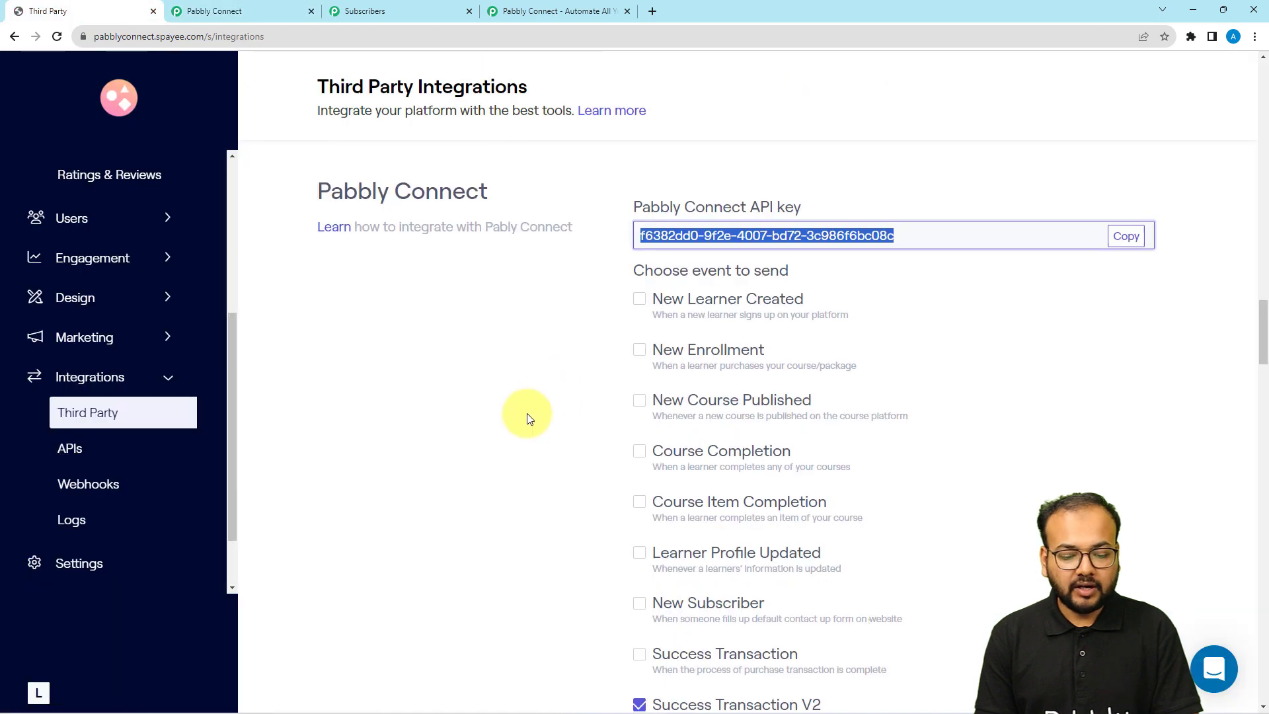
scroll(529, 419, down, 5)
scroll(526, 418, up, 5)
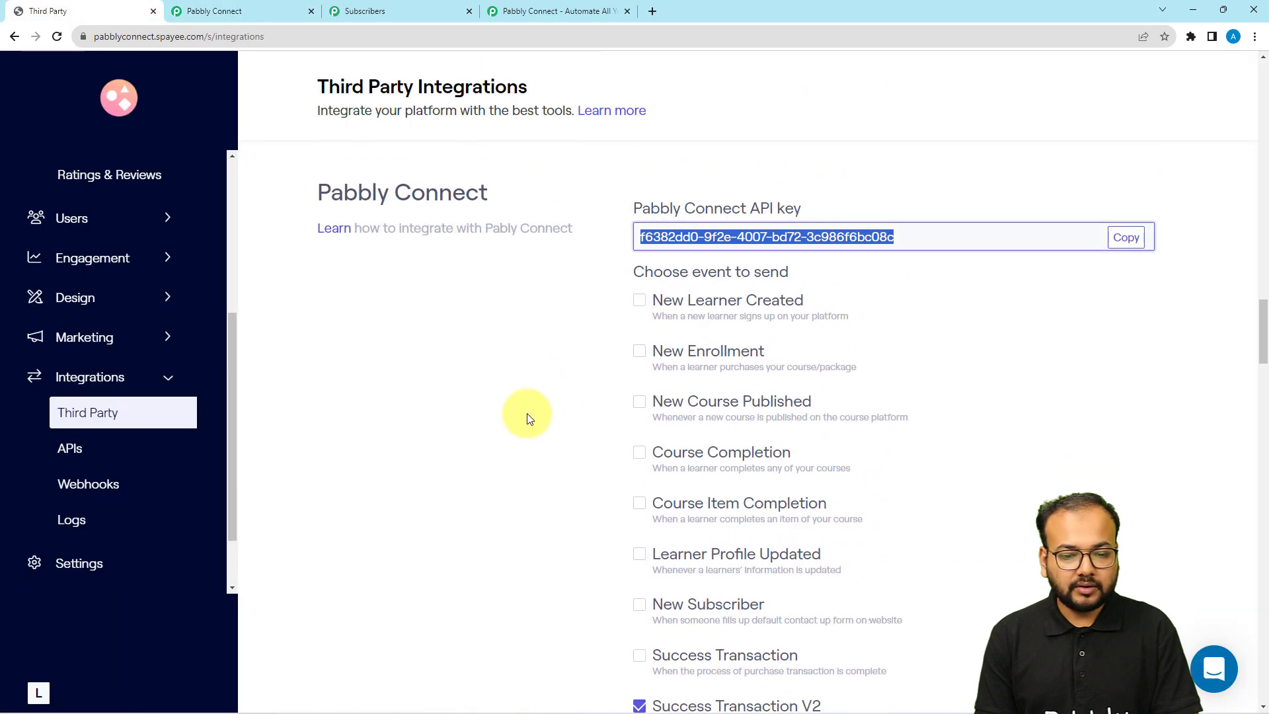
click(249, 8)
key(ctrl+v)
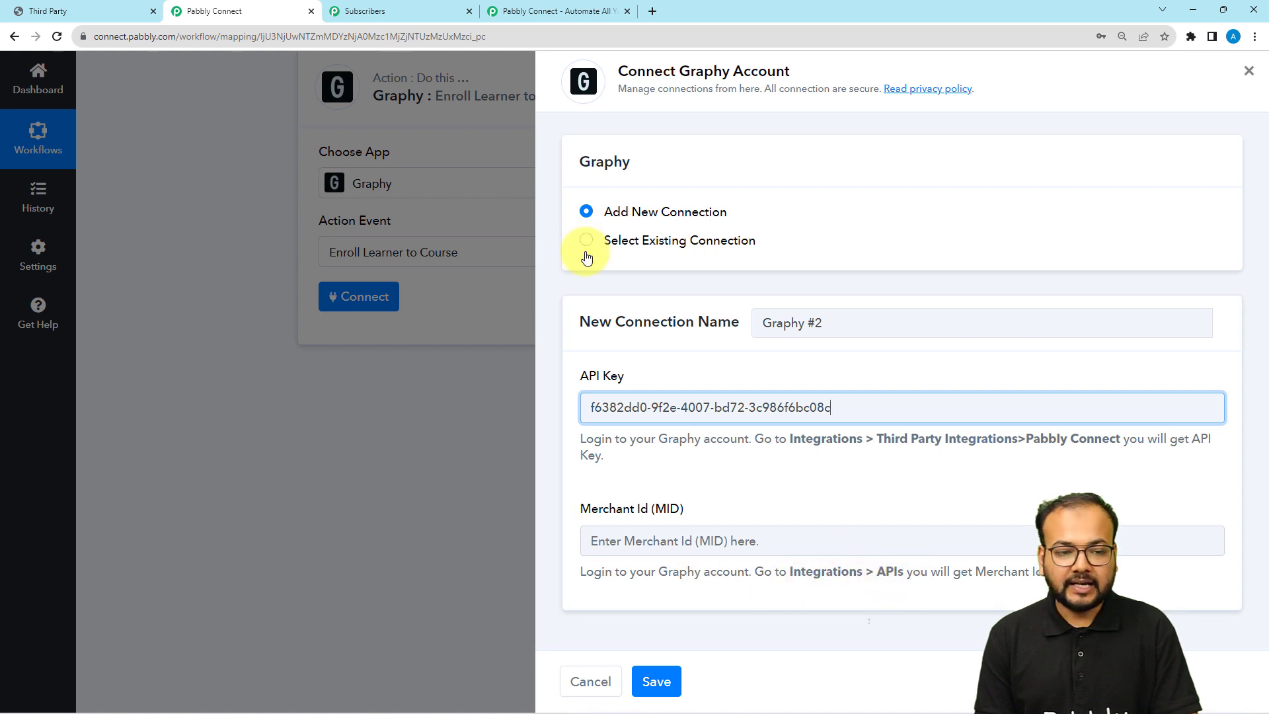
Copy the Merchant Id from Graphy's APIs page, paste it into Merchant Id, and save
click(101, 11)
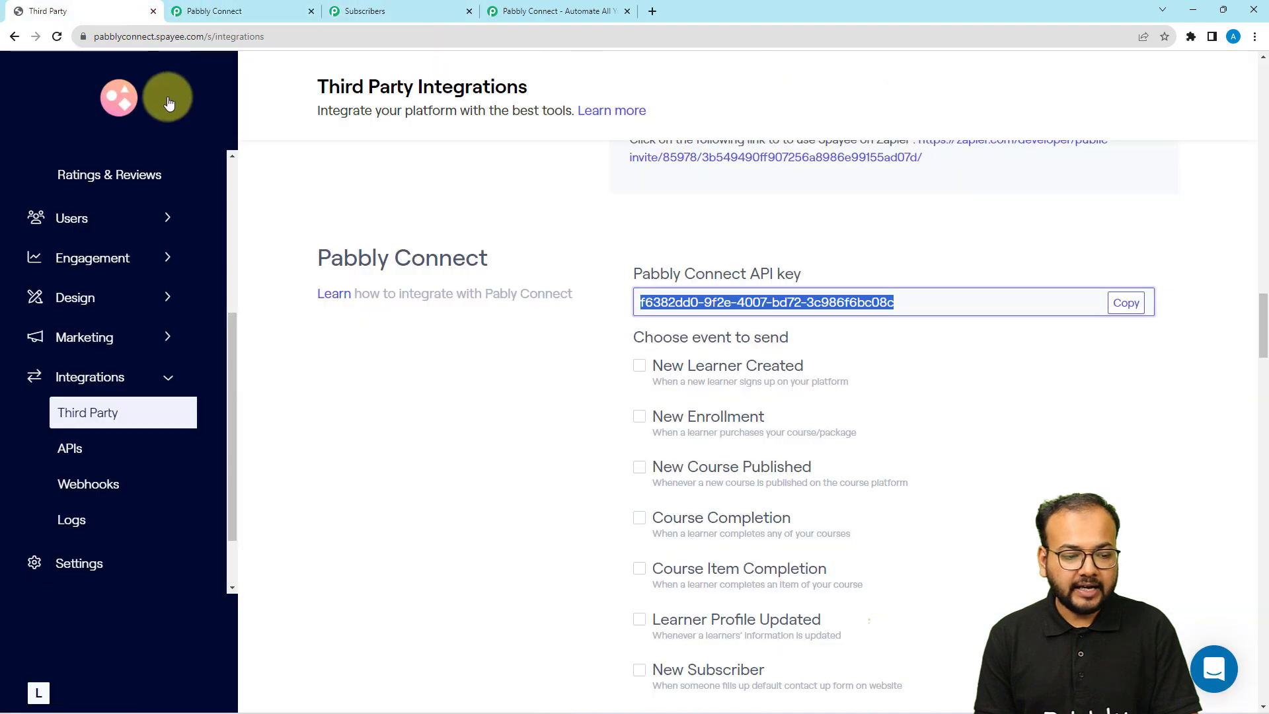
click(97, 457)
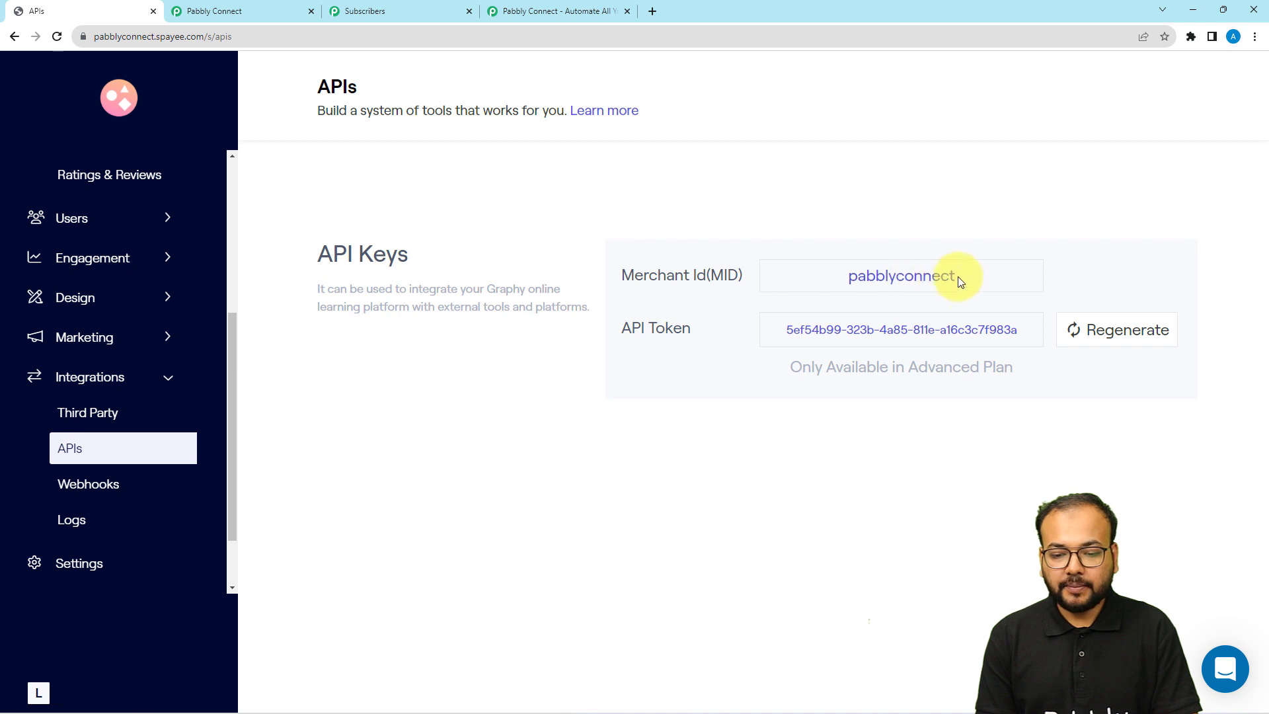
drag(936, 279, 861, 282)
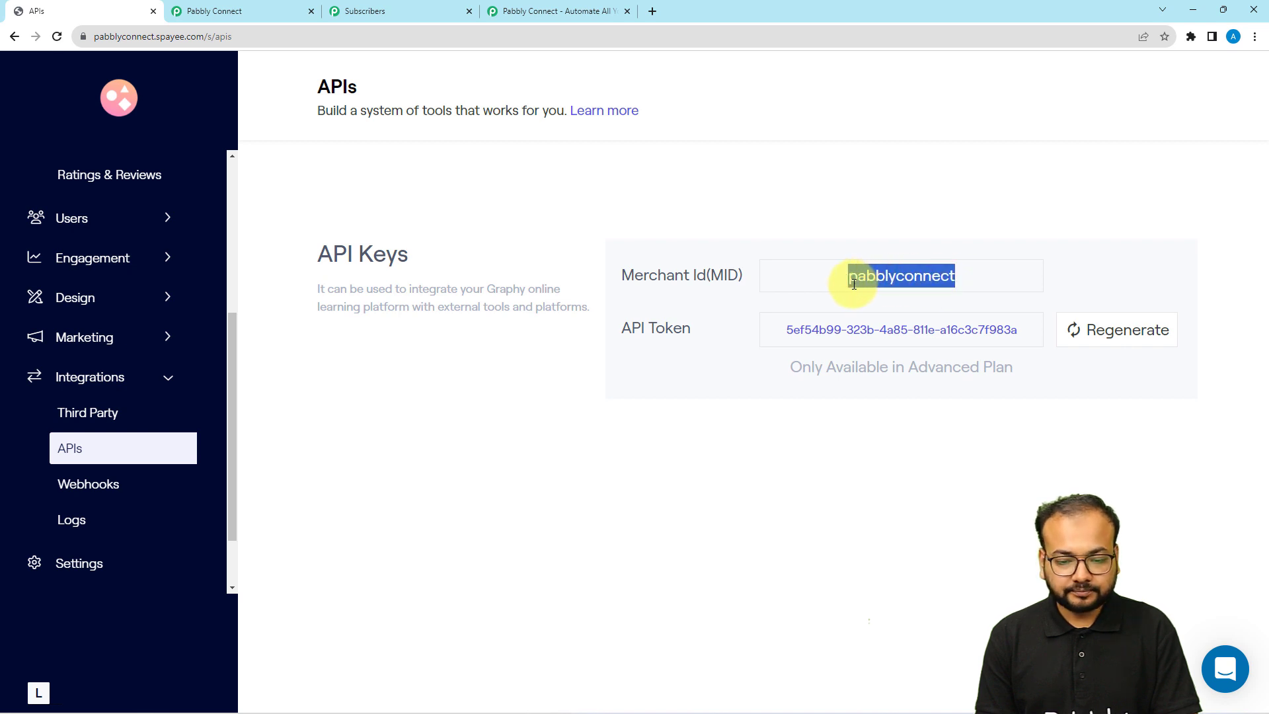
click(199, 11)
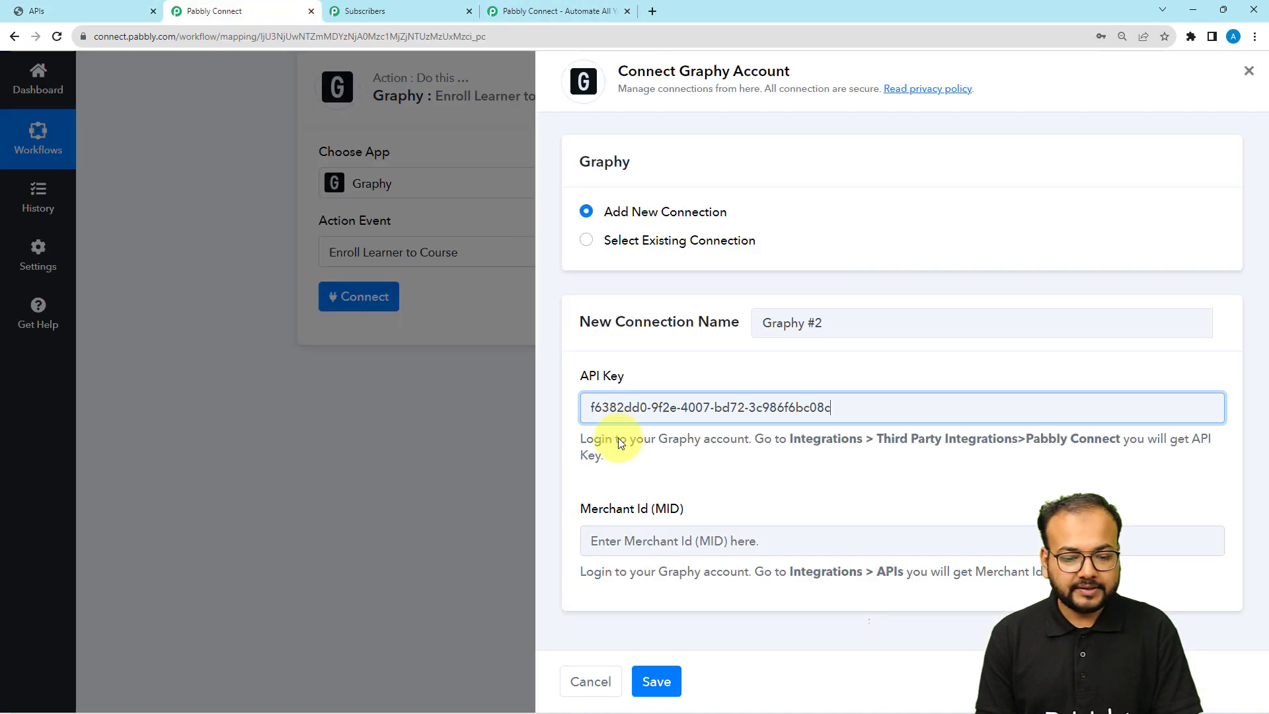
right_click(628, 532)
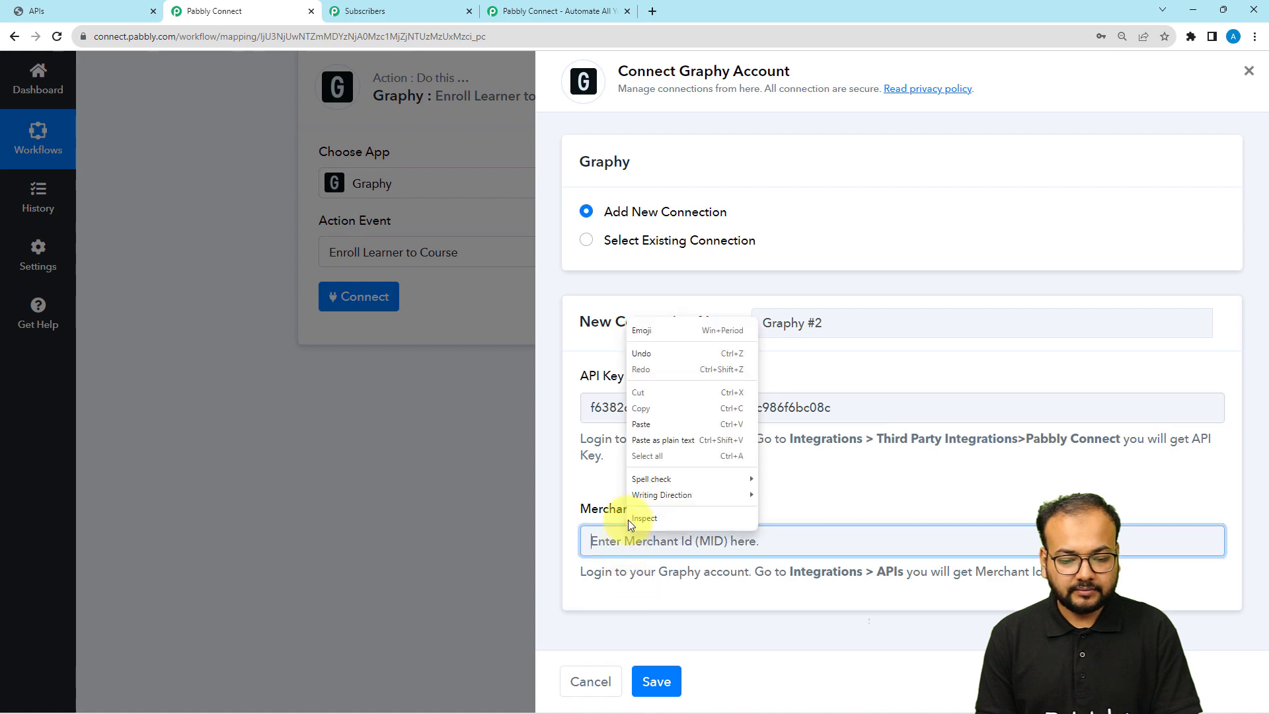
click(631, 429)
click(659, 666)
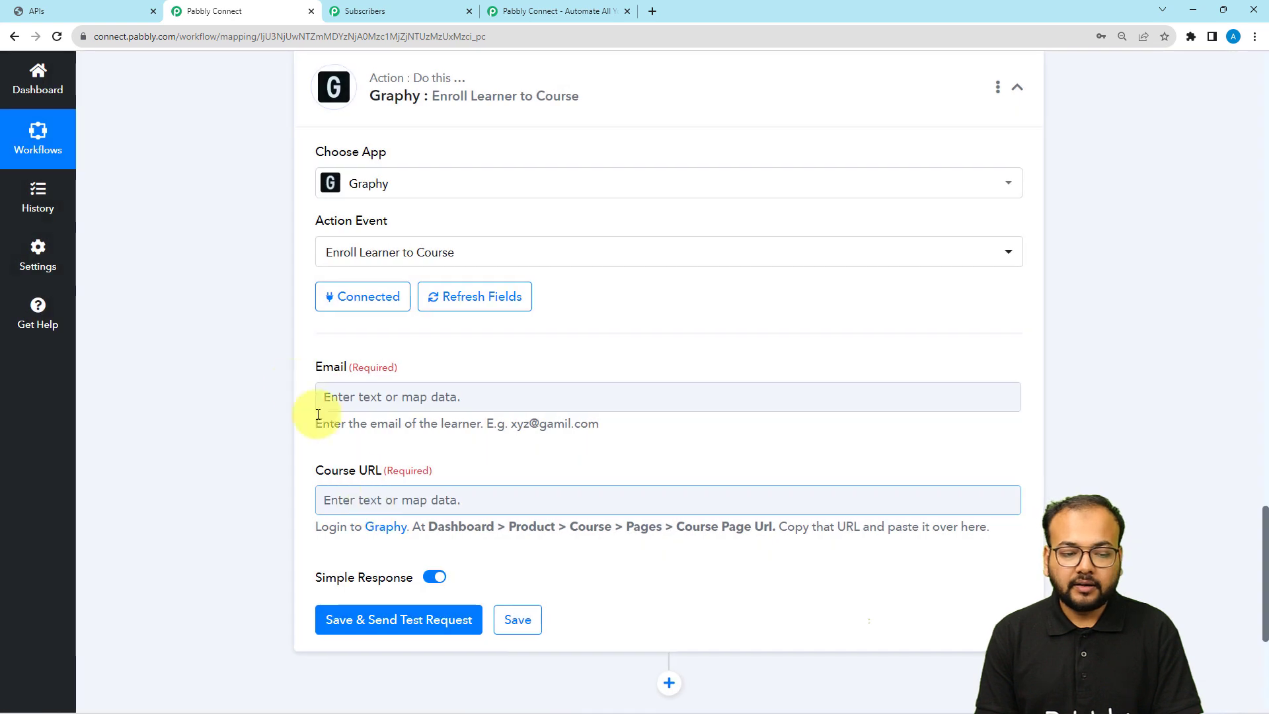
Map the Graphy step's Email to the Successful Payment's Data Customer Email Id, searching 'emai'
scroll(236, 335, down, 1)
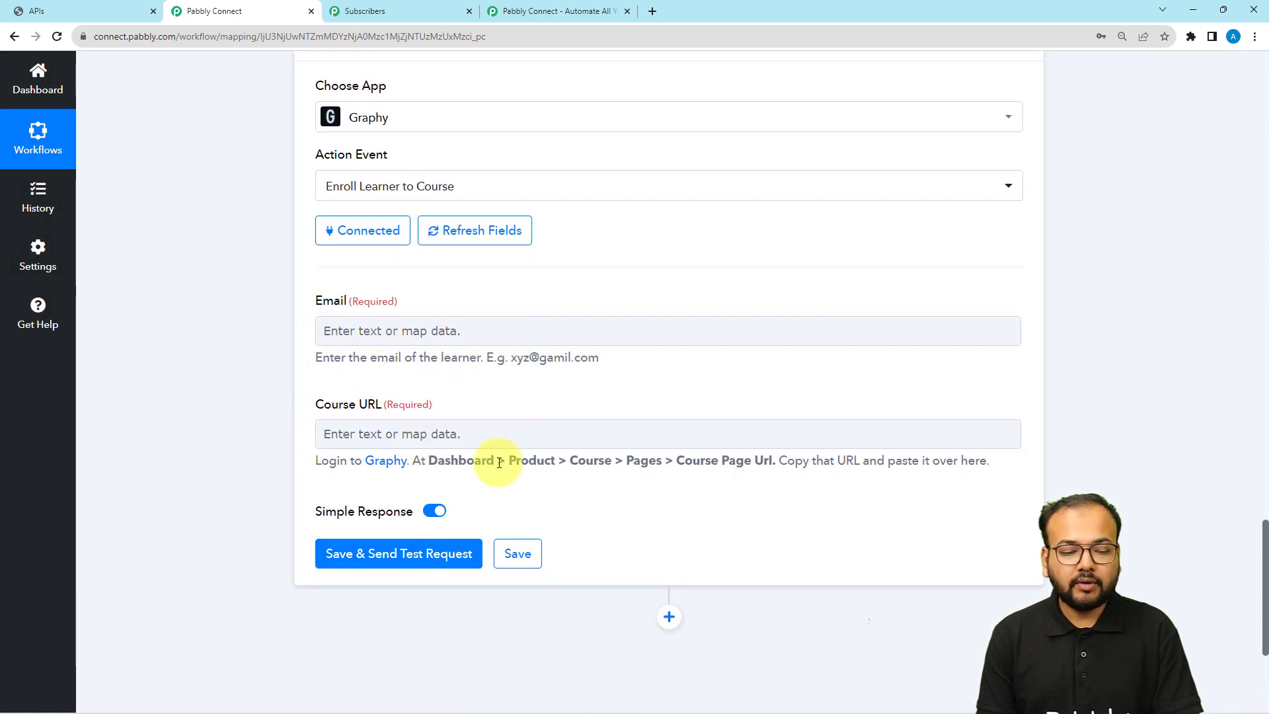
click(441, 331)
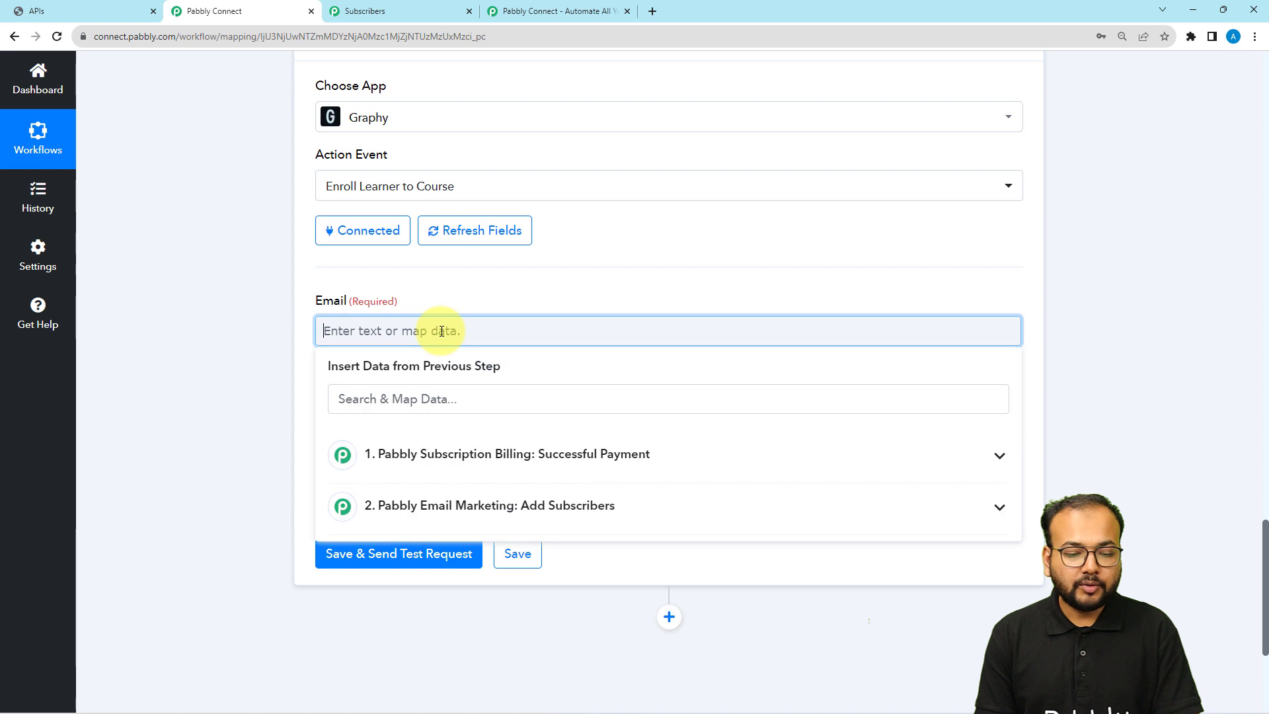
click(444, 463)
click(458, 399)
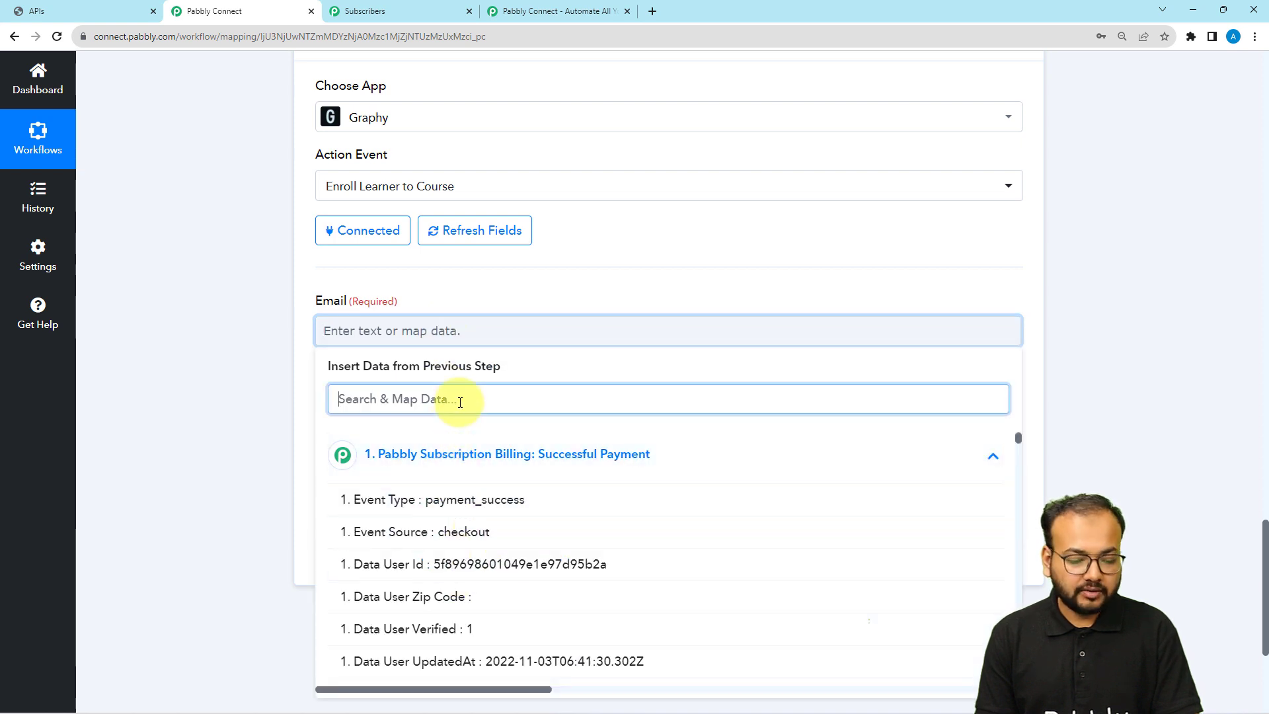
text(email)
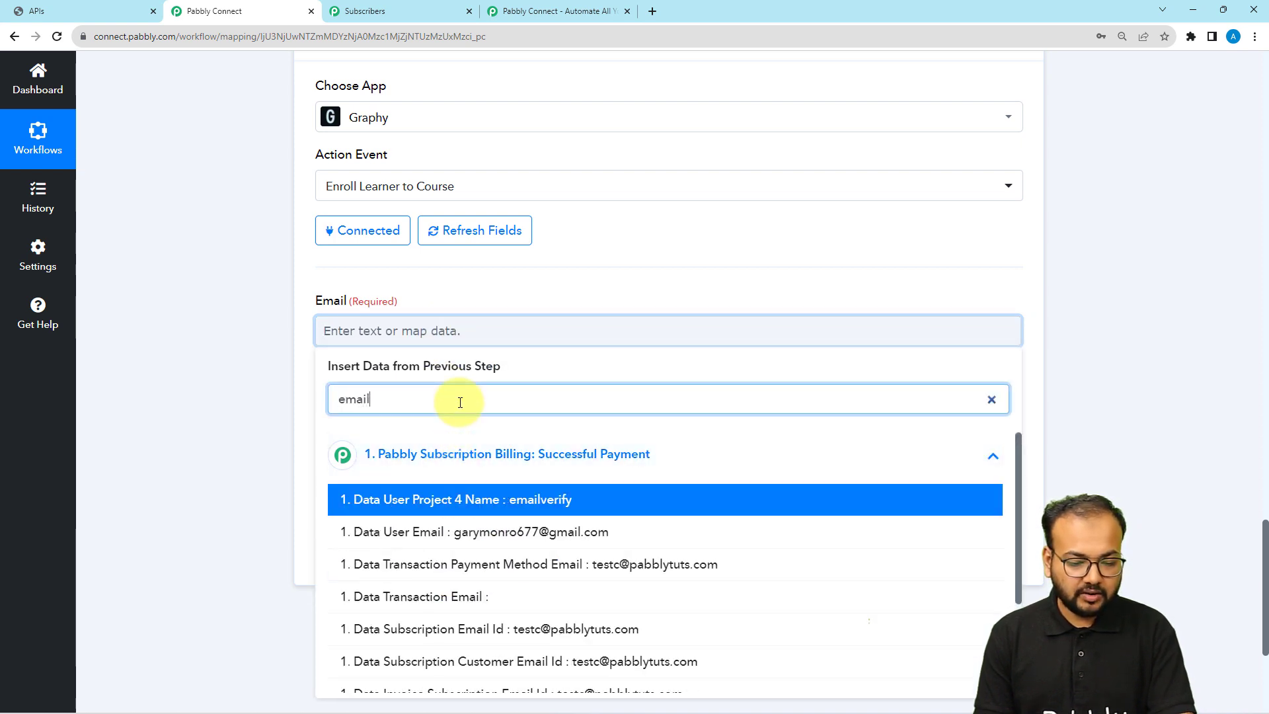
scroll(242, 450, down, 2)
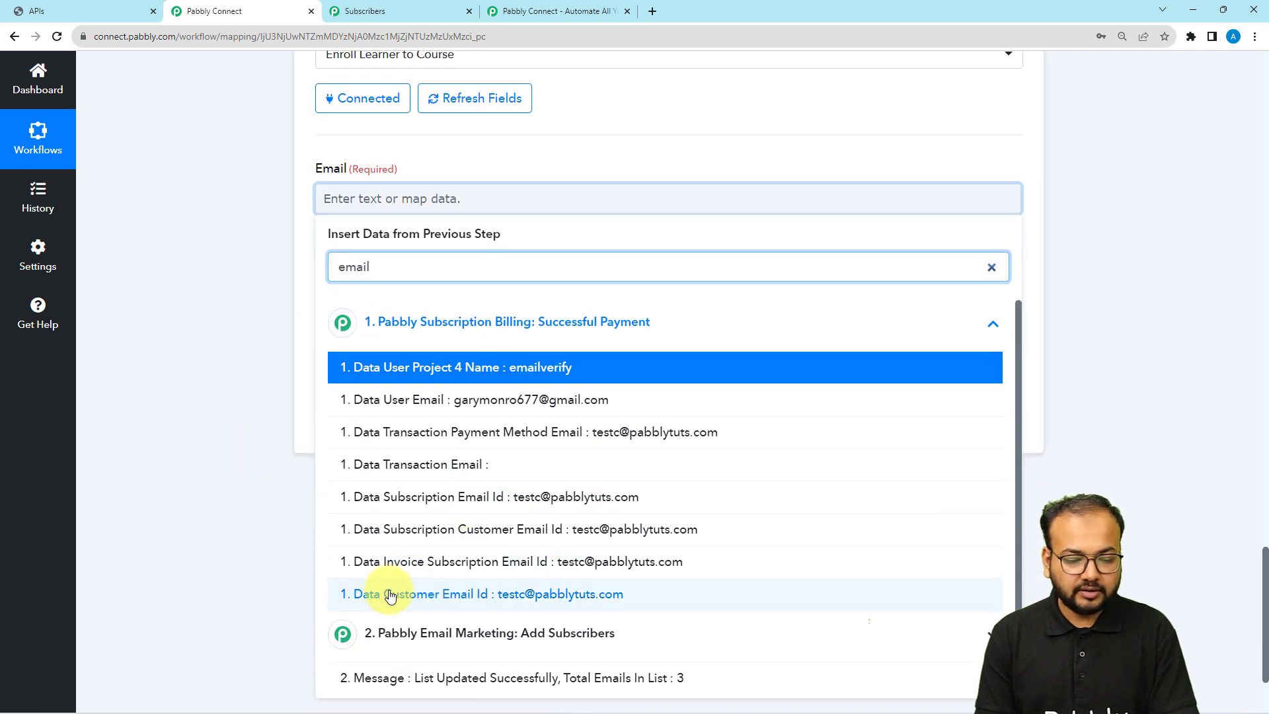
click(451, 598)
click(208, 371)
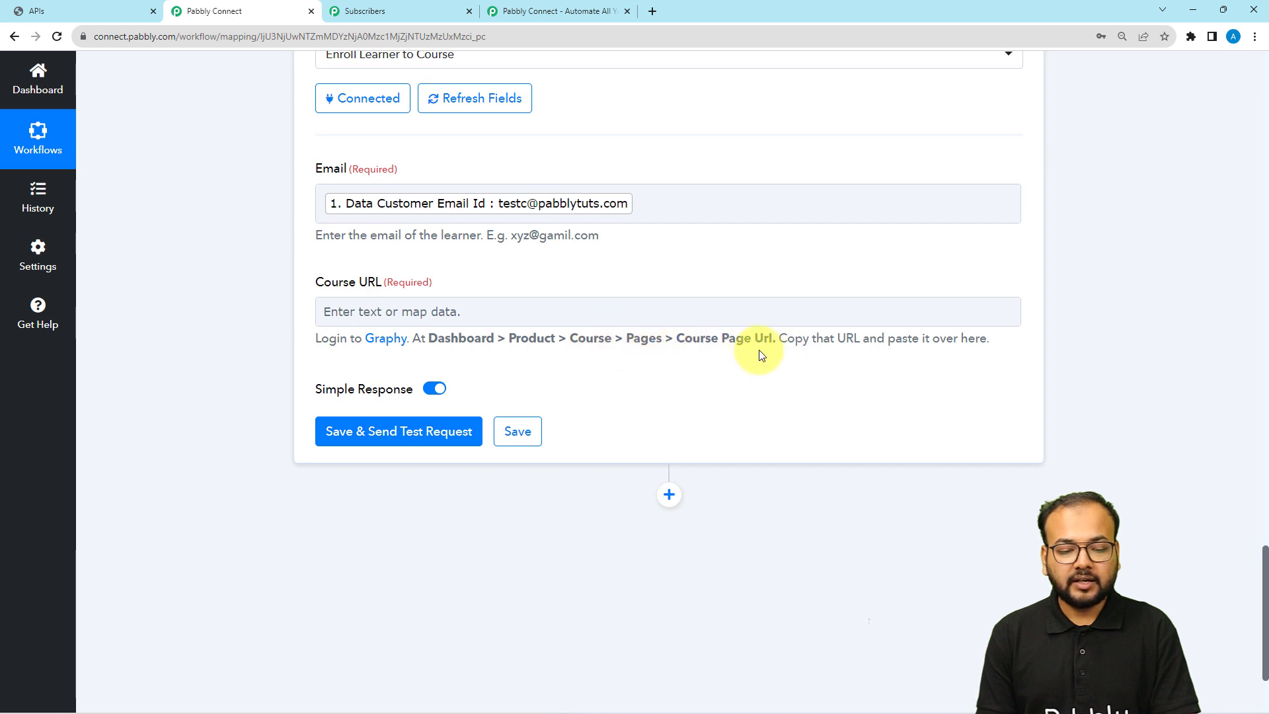
Look up the Core PHP Programming course's Page Url, Core-Php-Programming, in Graphy's Pages settings
click(122, 9)
scroll(103, 350, up, 5)
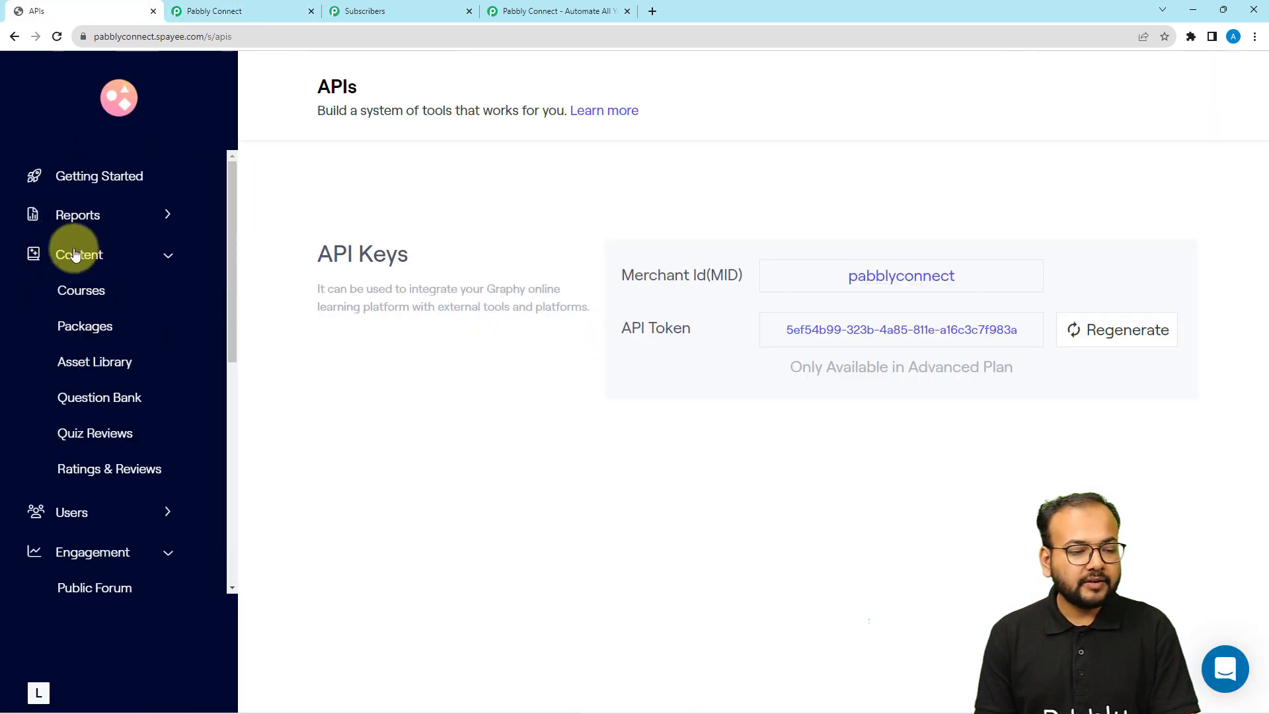
click(89, 288)
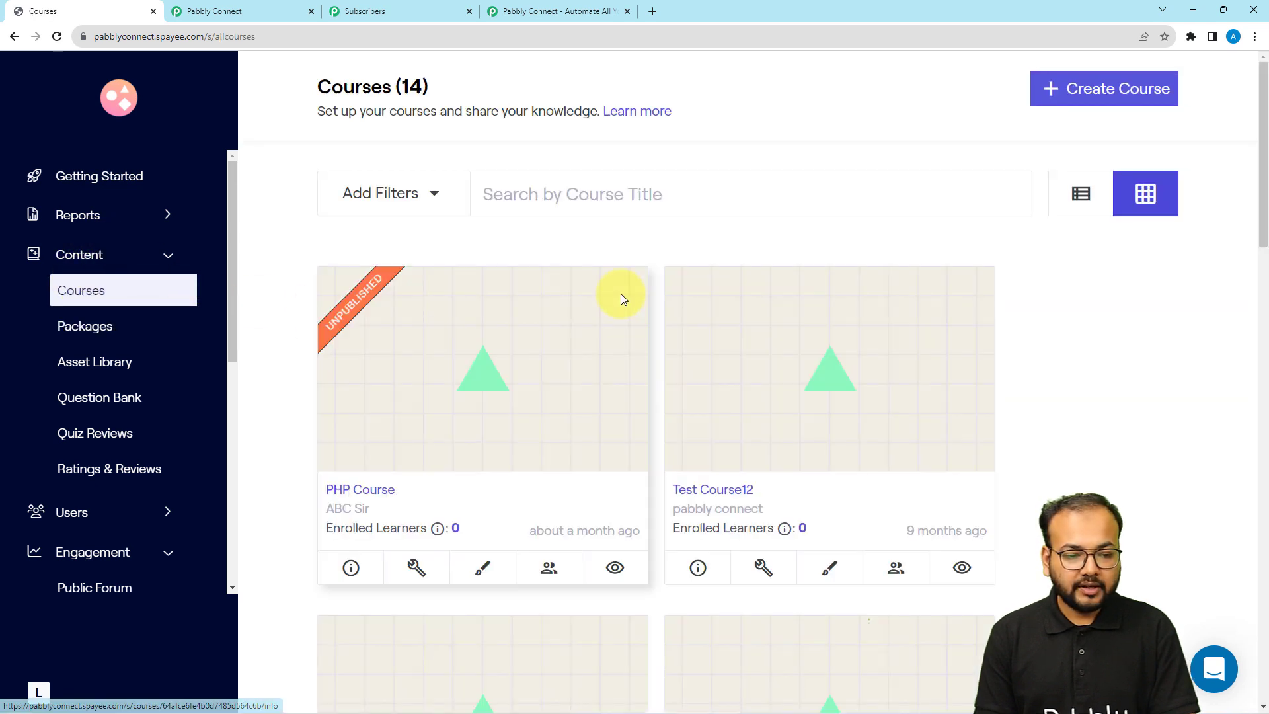
scroll(621, 298, down, 1)
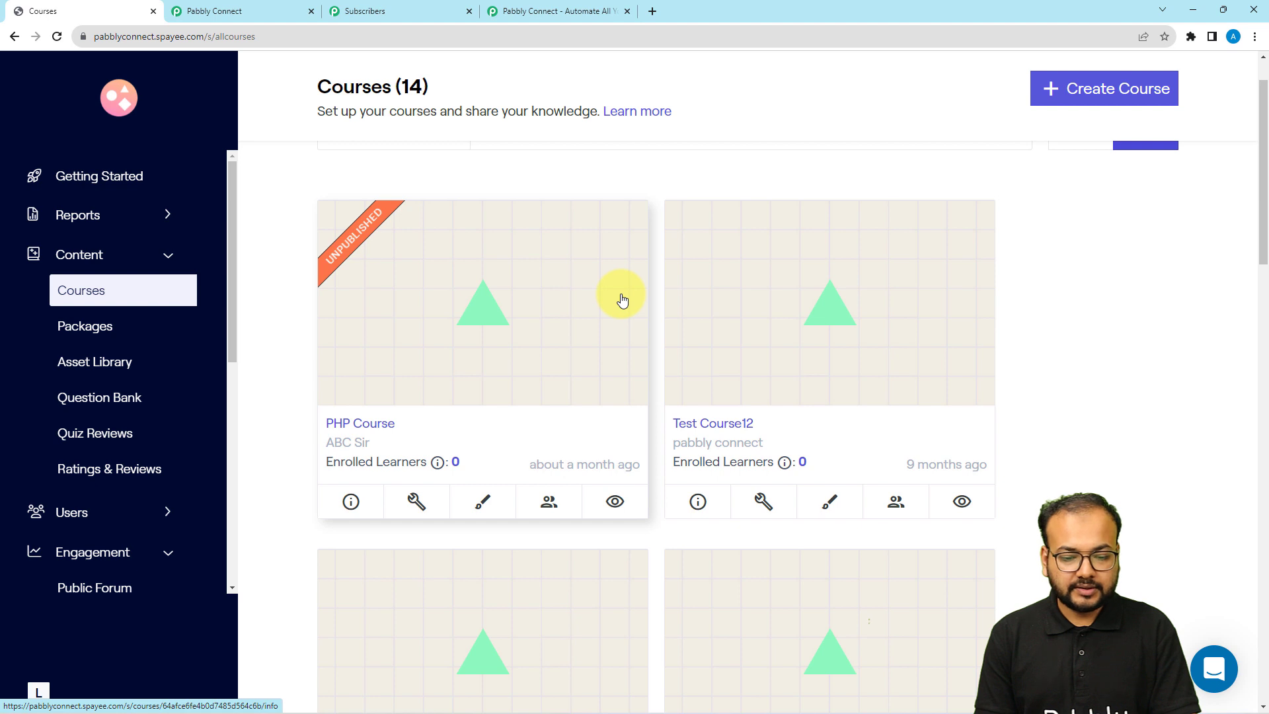
scroll(621, 299, down, 5)
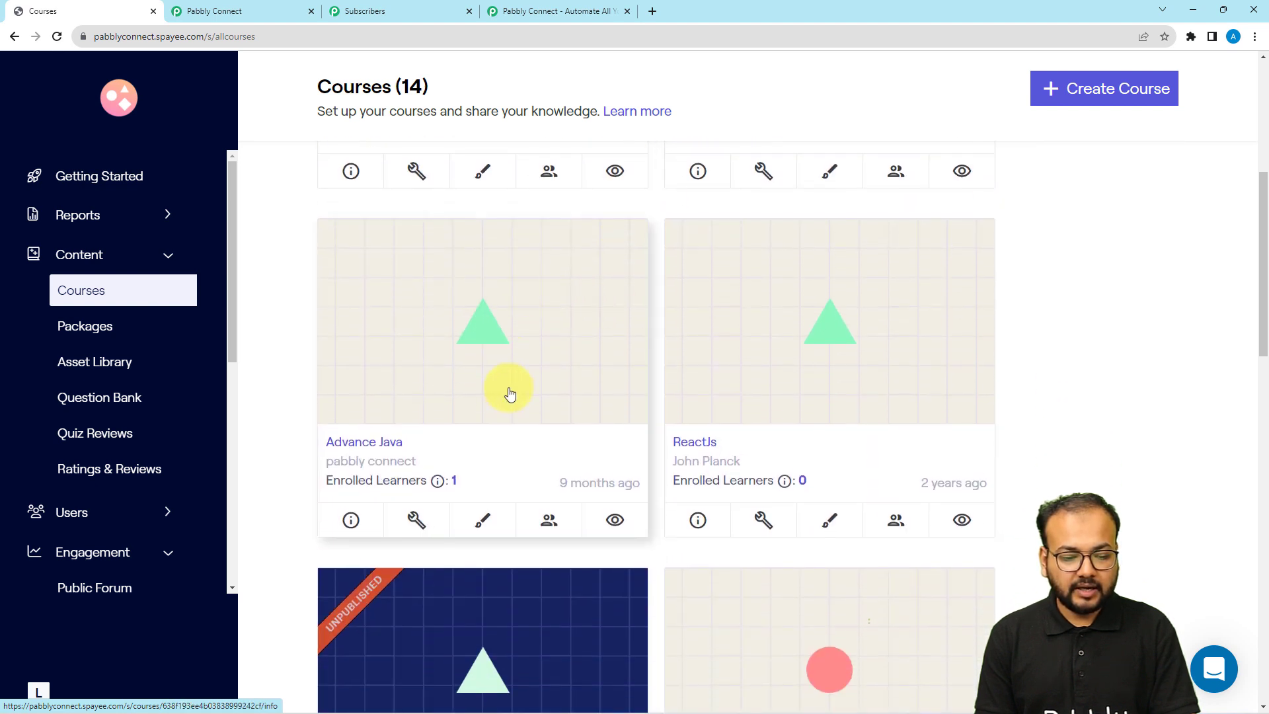
scroll(436, 394, down, 4)
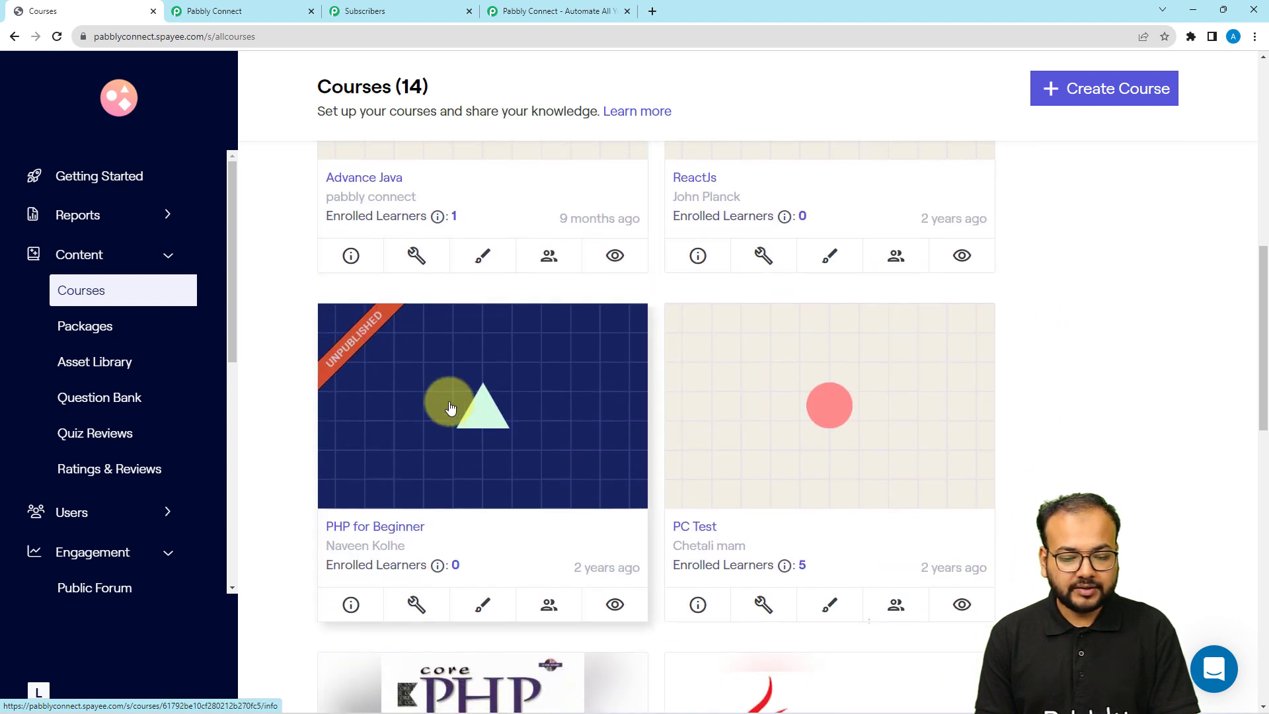
scroll(606, 512, down, 5)
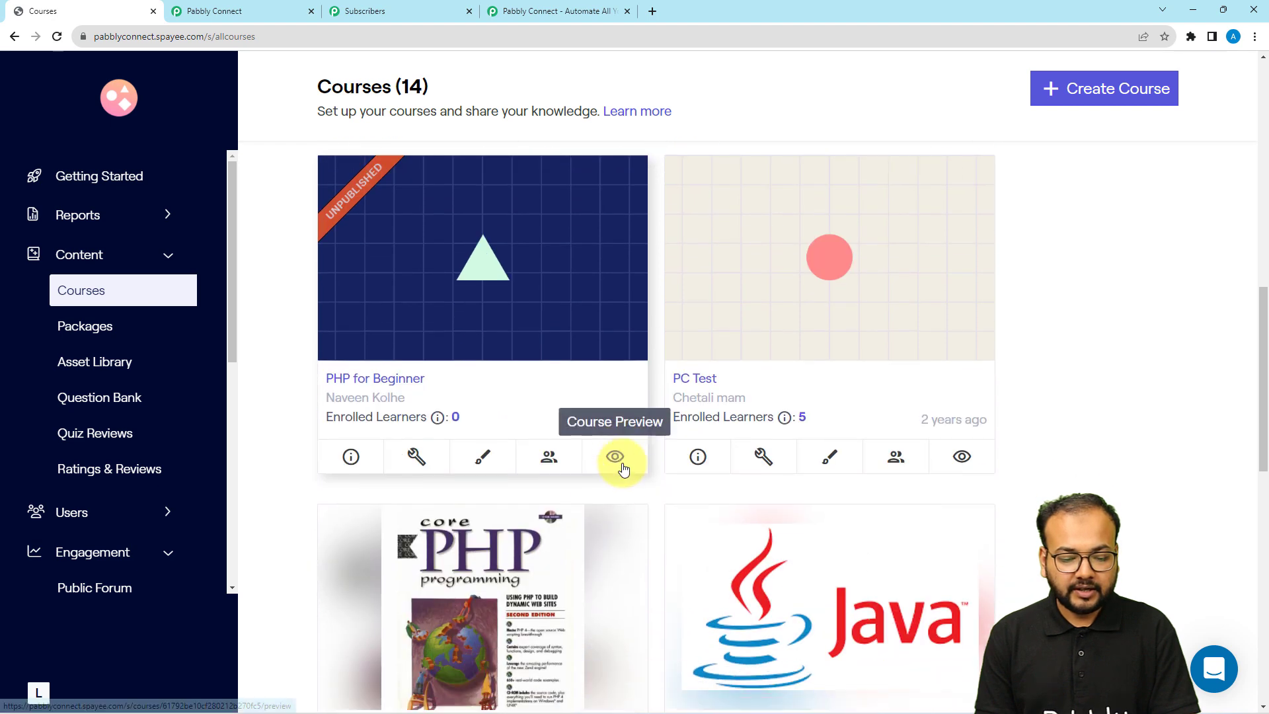
scroll(622, 461, down, 1)
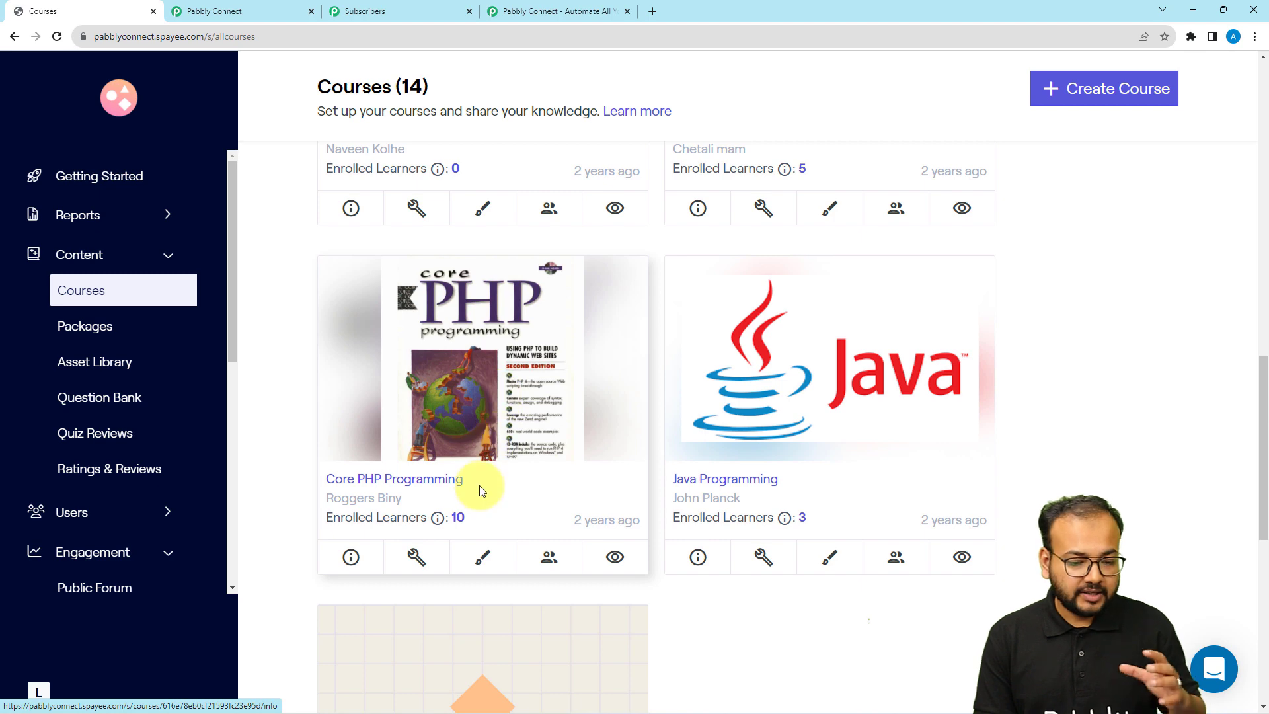
click(453, 458)
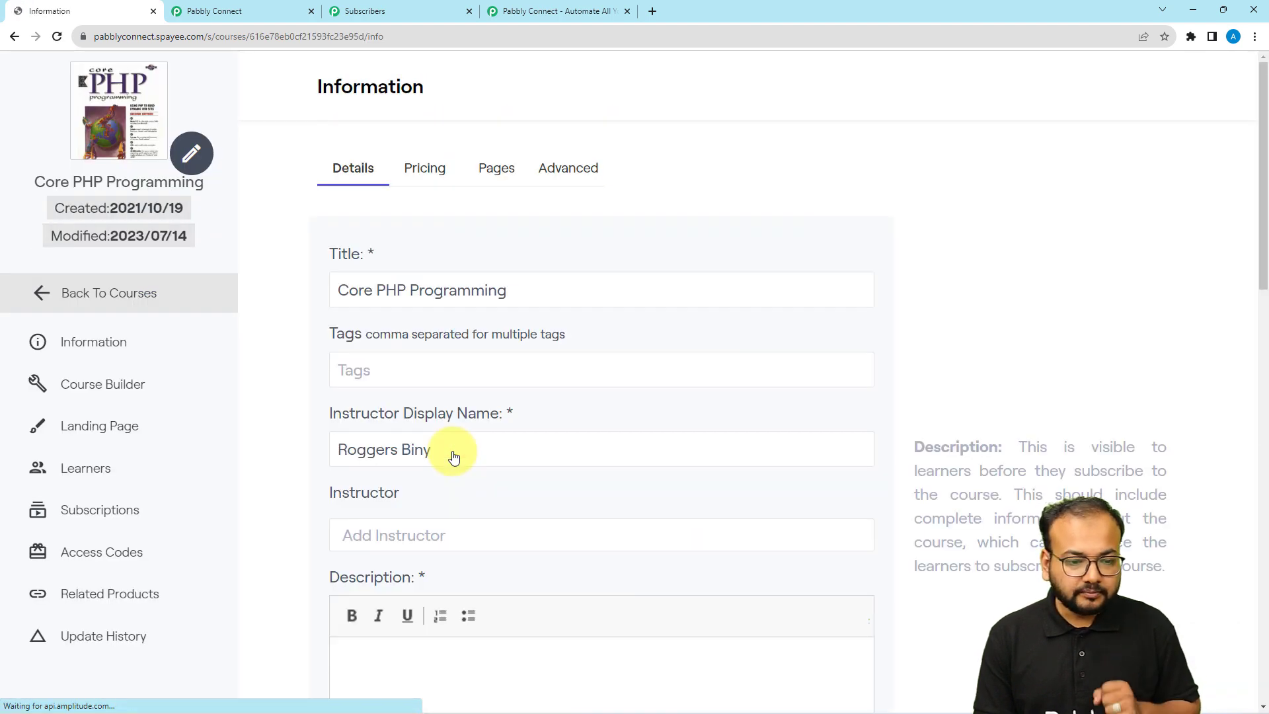
click(498, 173)
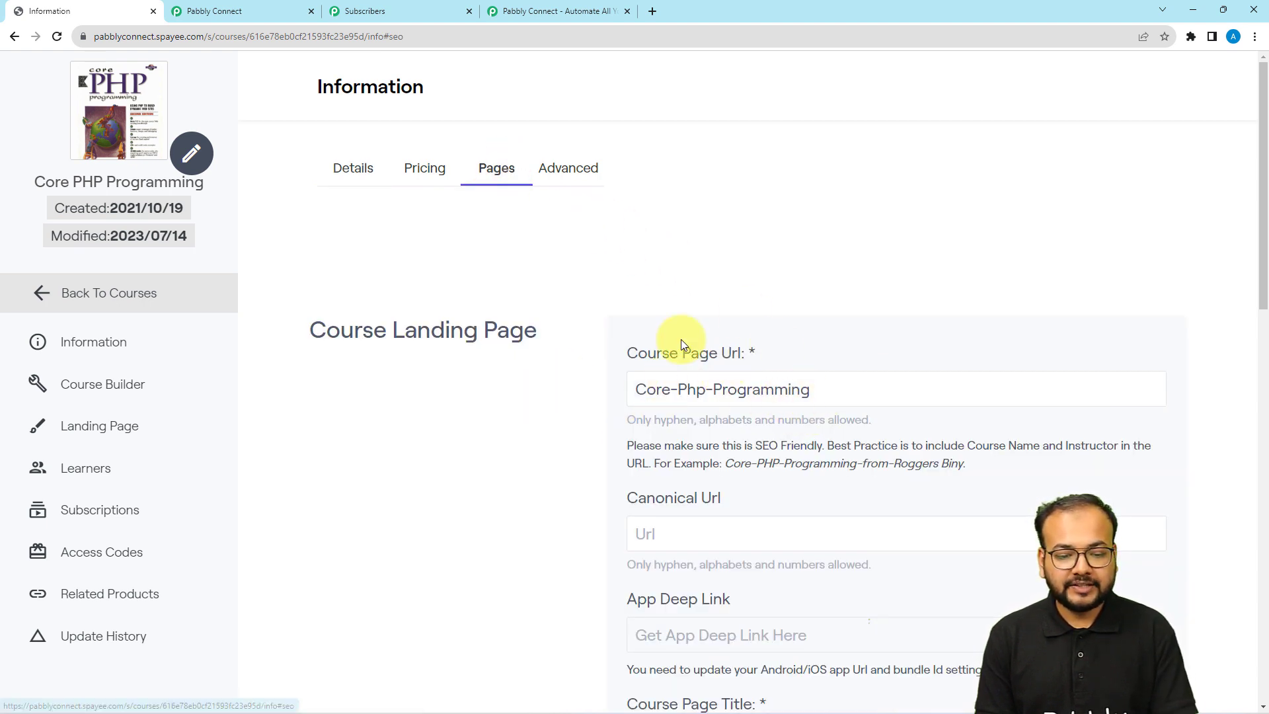
drag(830, 390, 724, 411)
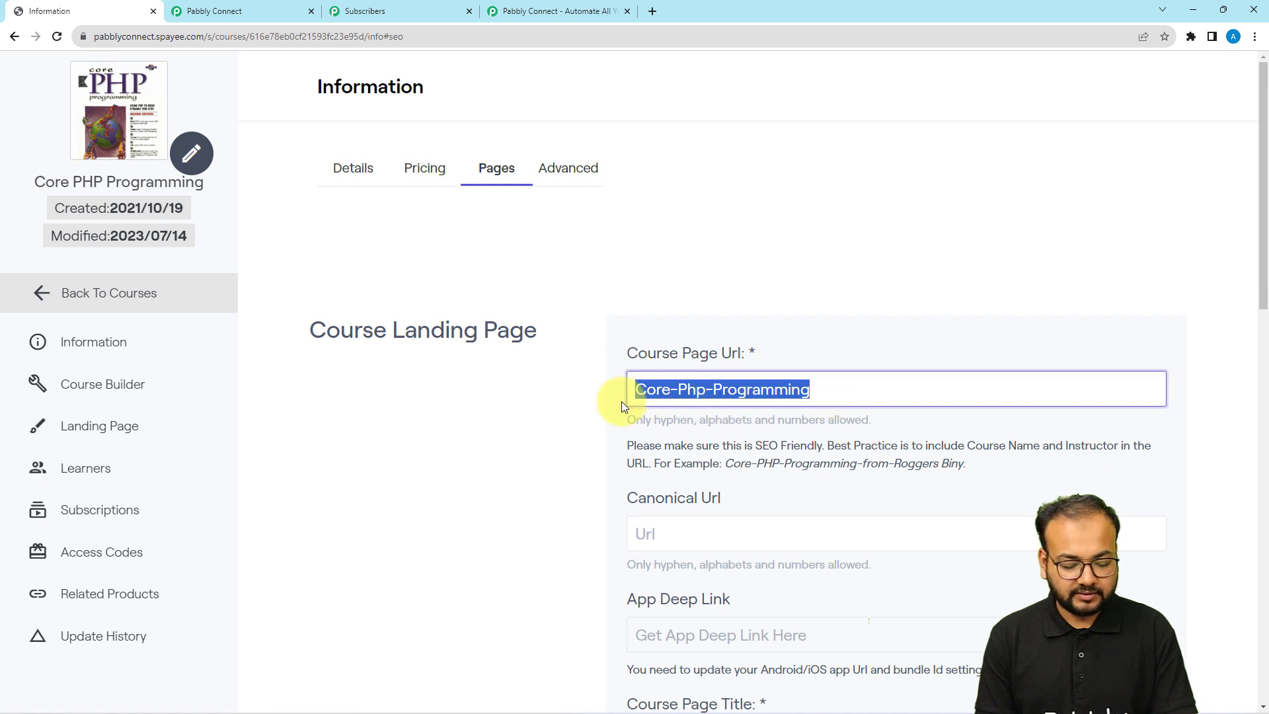
click(268, 8)
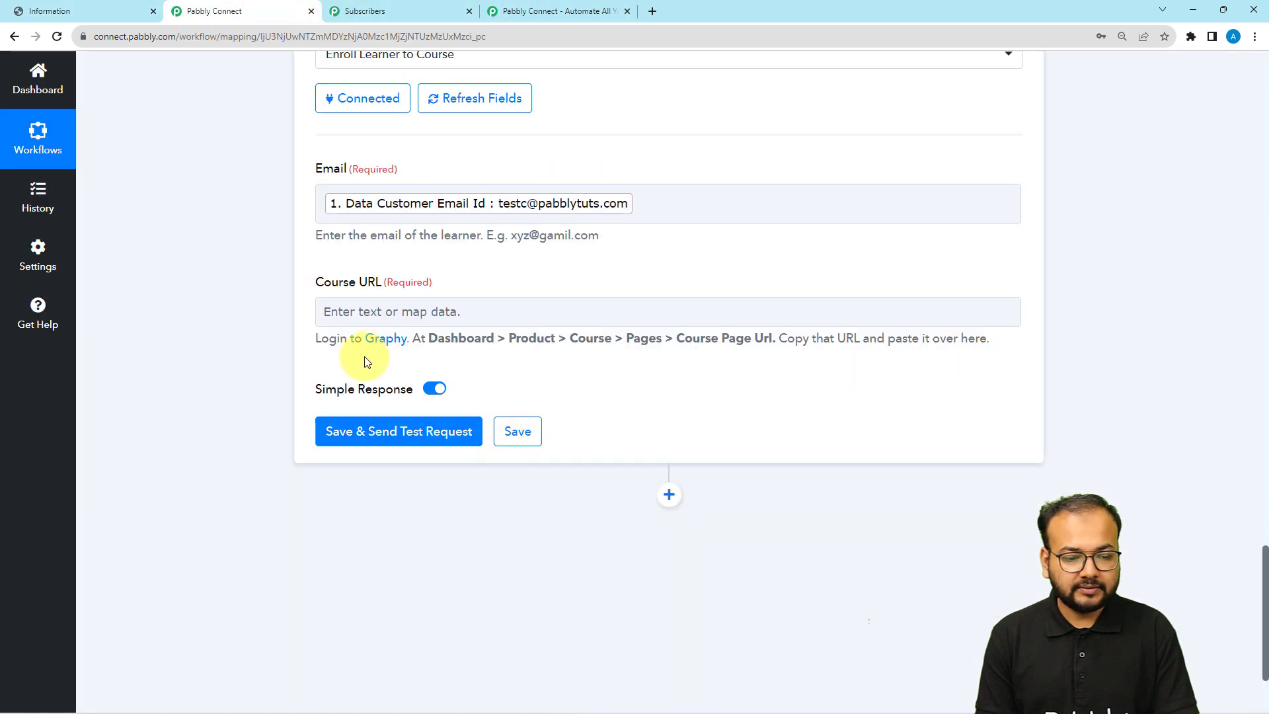
Paste Core-Php-Programming into the enrol step's Course URL field
click(363, 320)
text(Core-Php-Programming)
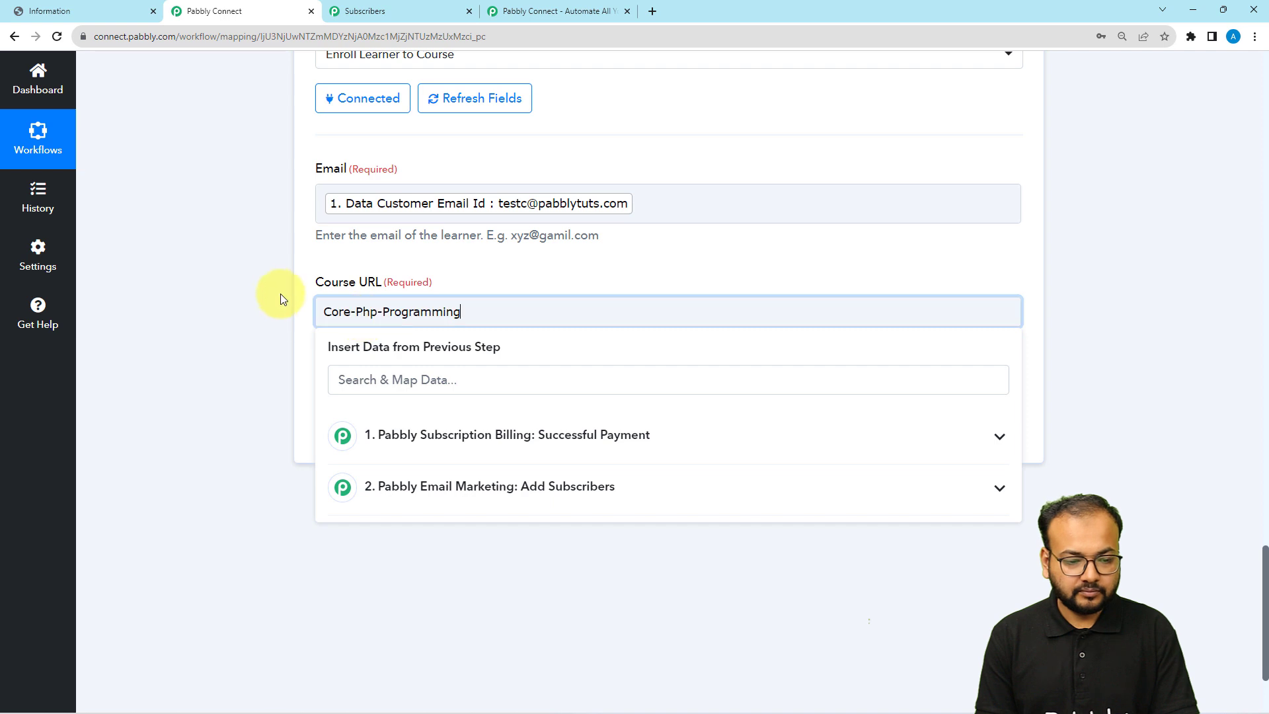
click(276, 291)
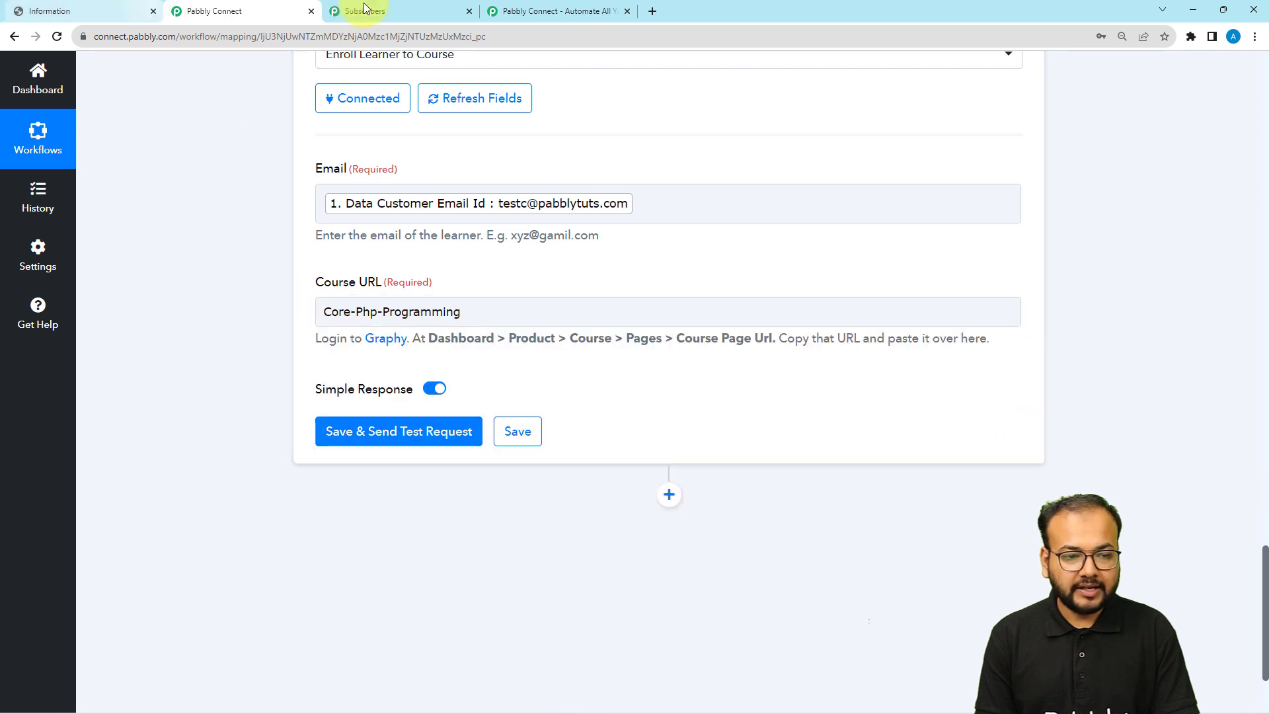
Check the Core PHP Programming course's enrolled learners list in Graphy
click(81, 14)
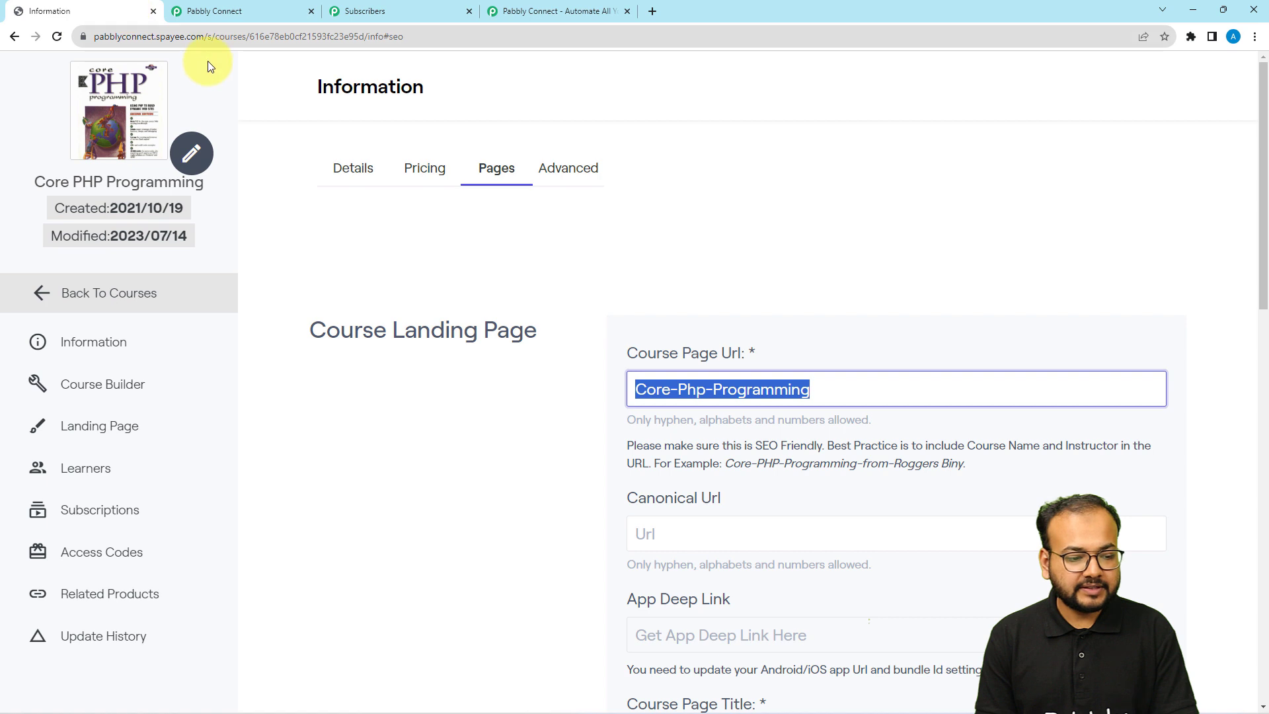
click(89, 474)
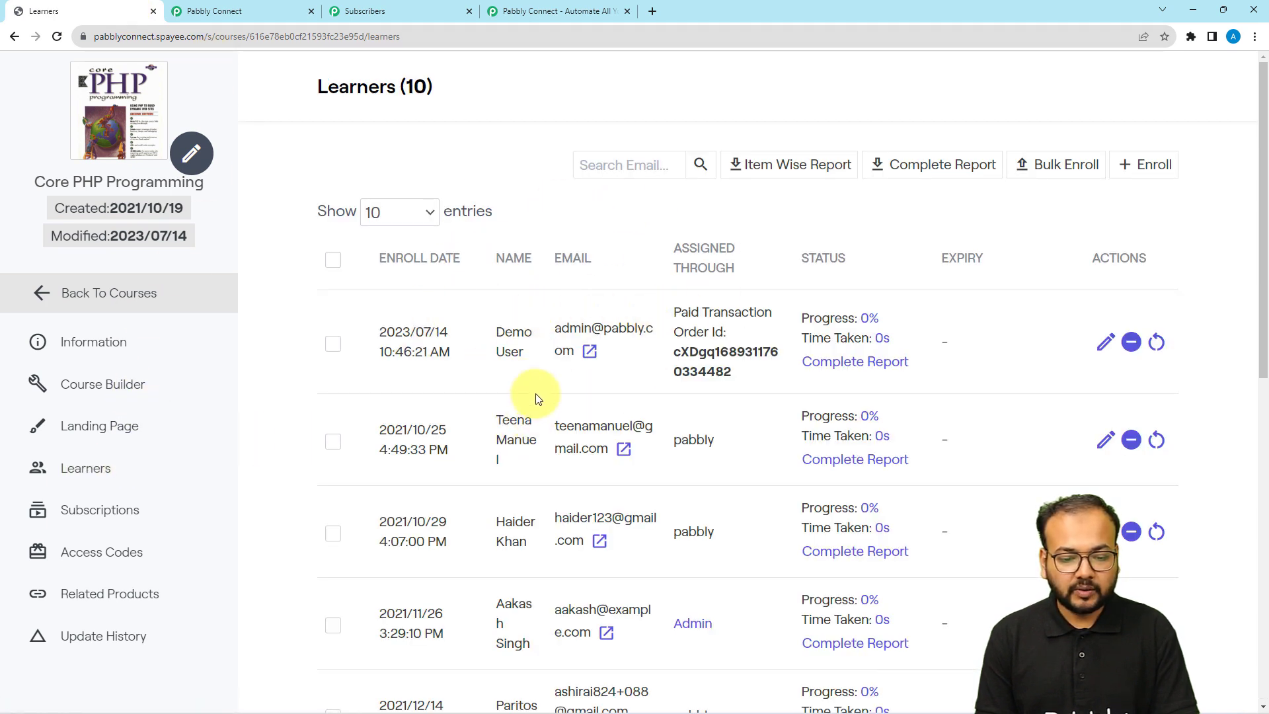
click(255, 10)
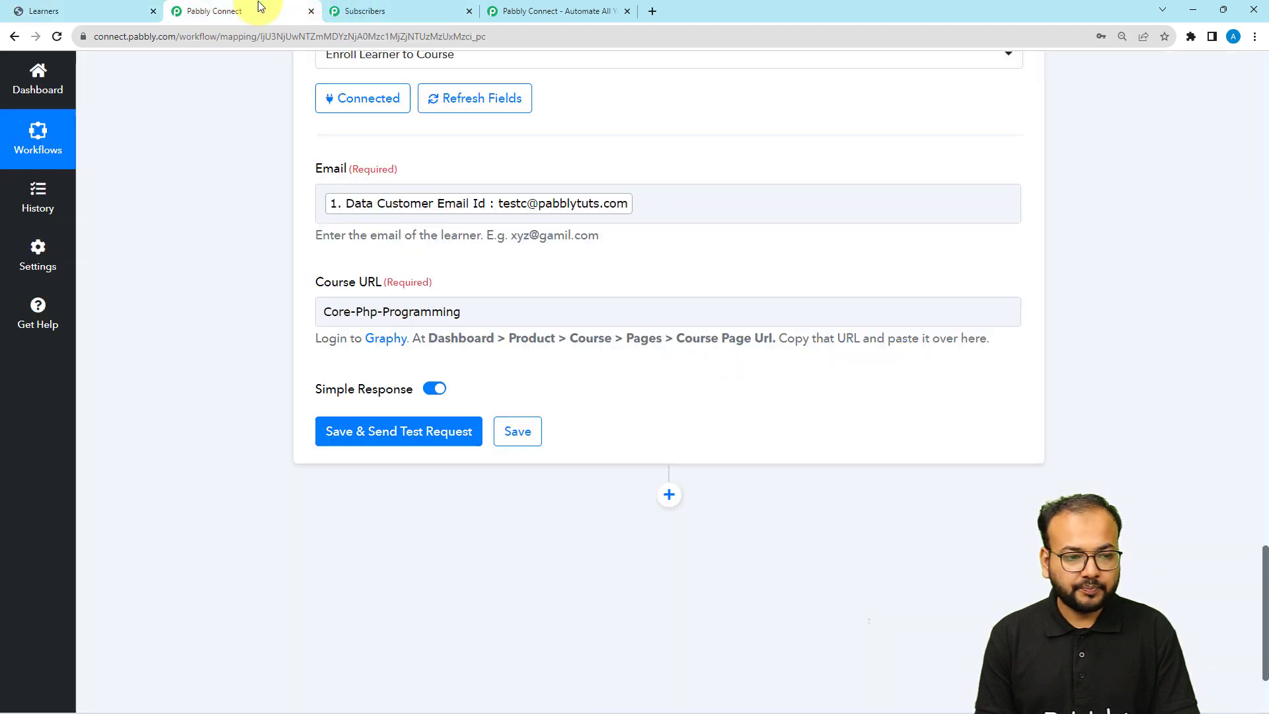
Save the enrol step and send a test, which returns User not found
click(405, 431)
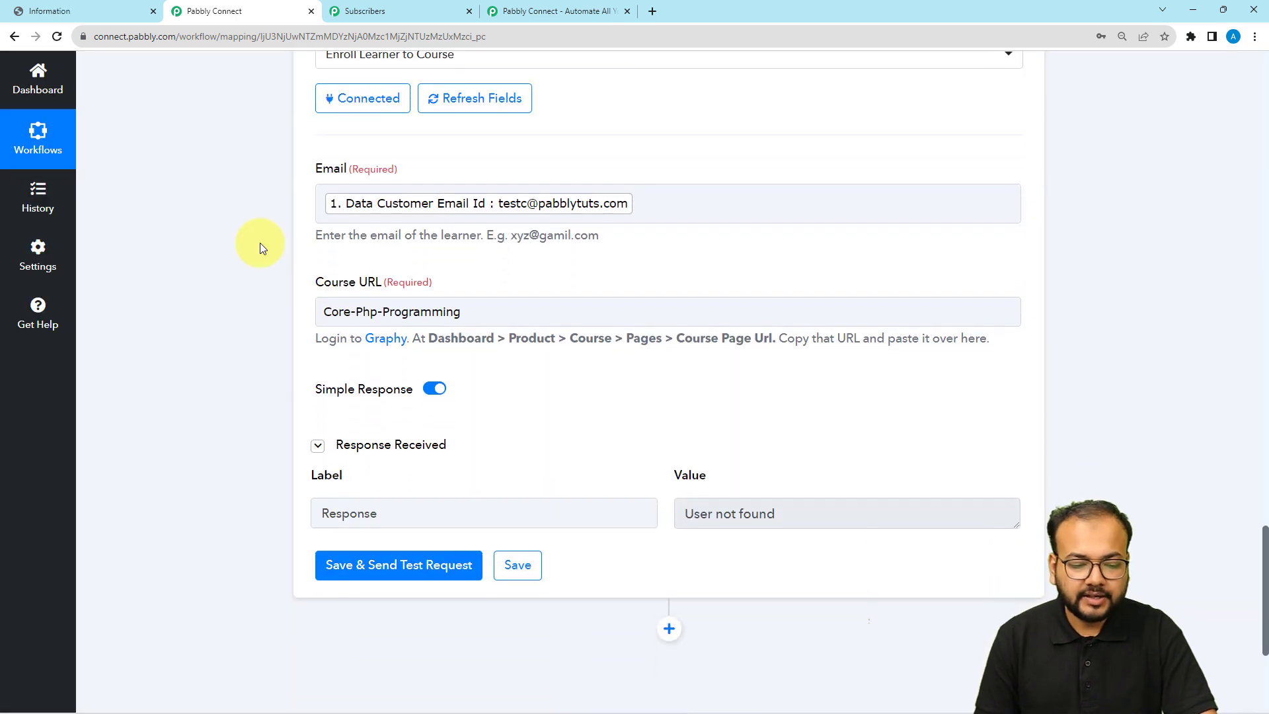
scroll(260, 243, down, 1)
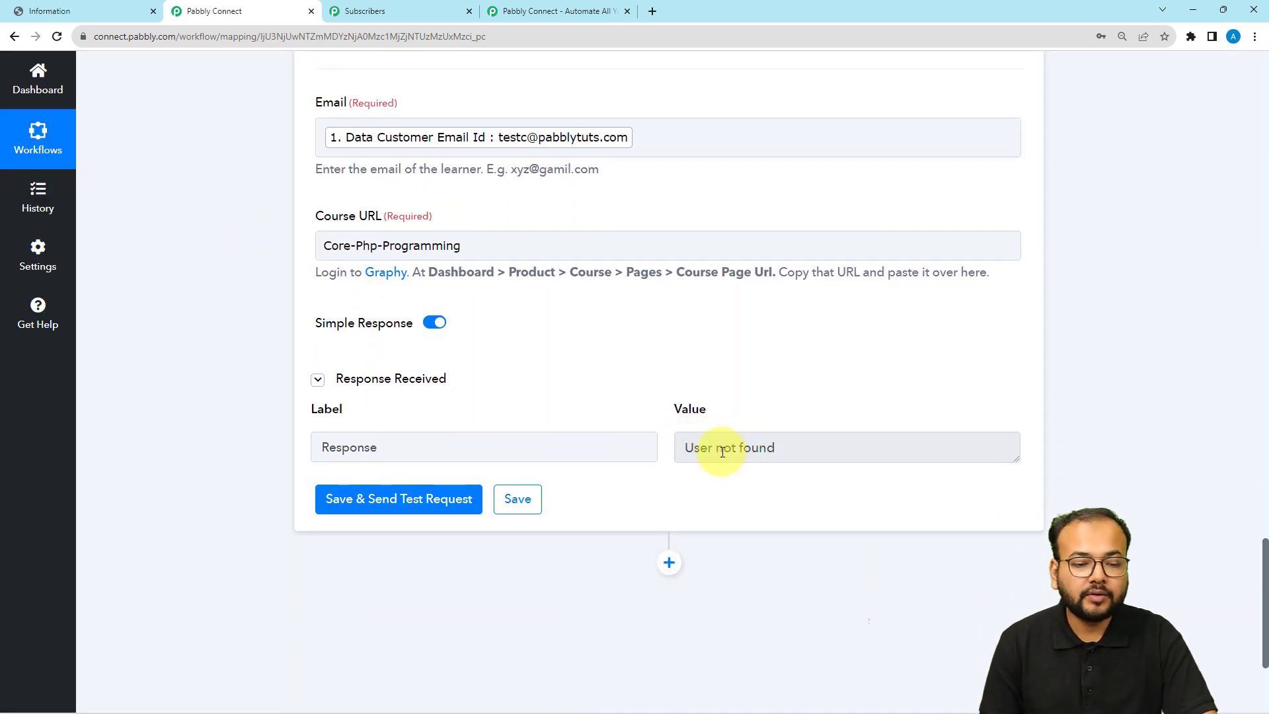
scroll(668, 404, up, 3)
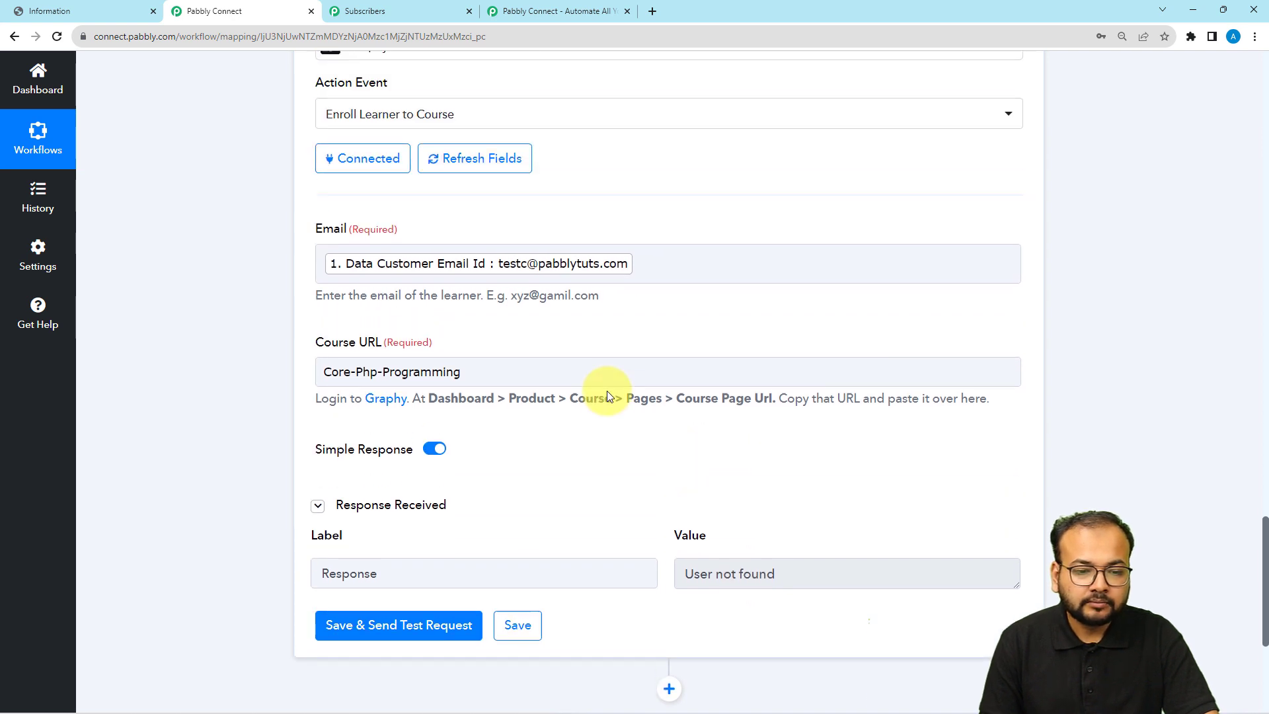
click(555, 322)
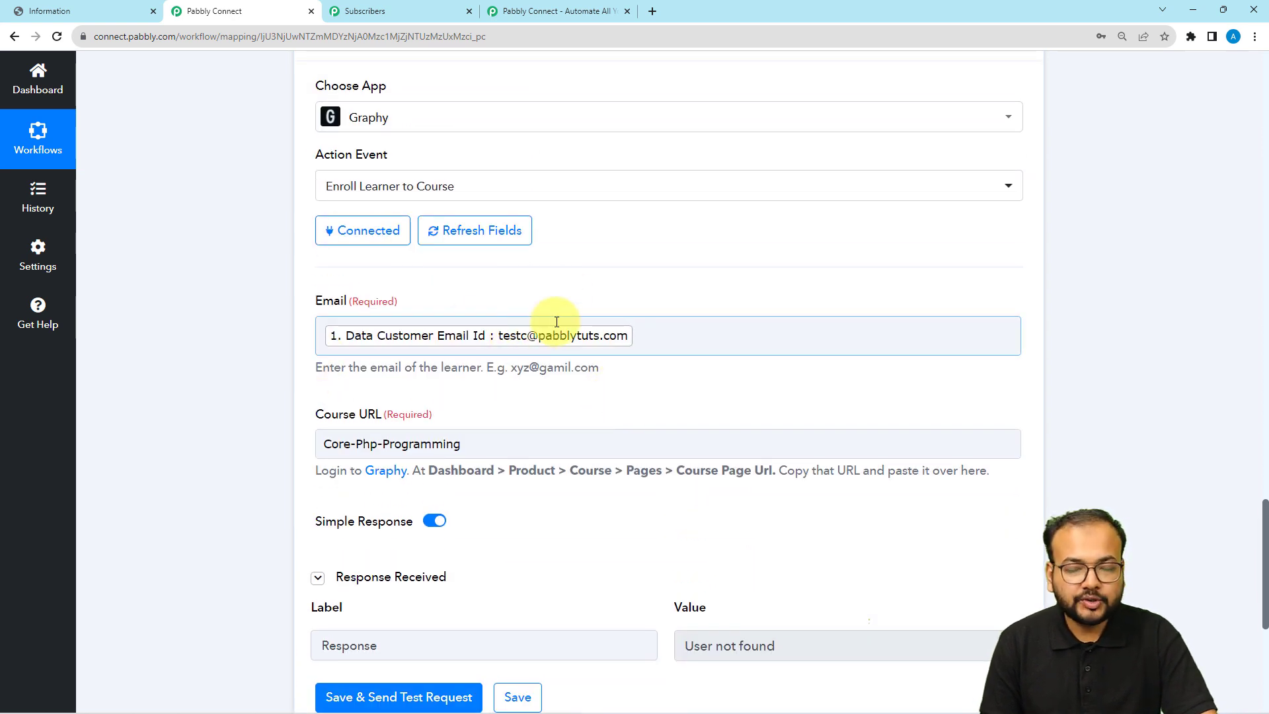
Change the Graphy action event to Create Learners and use the existing Graphy connection
click(470, 186)
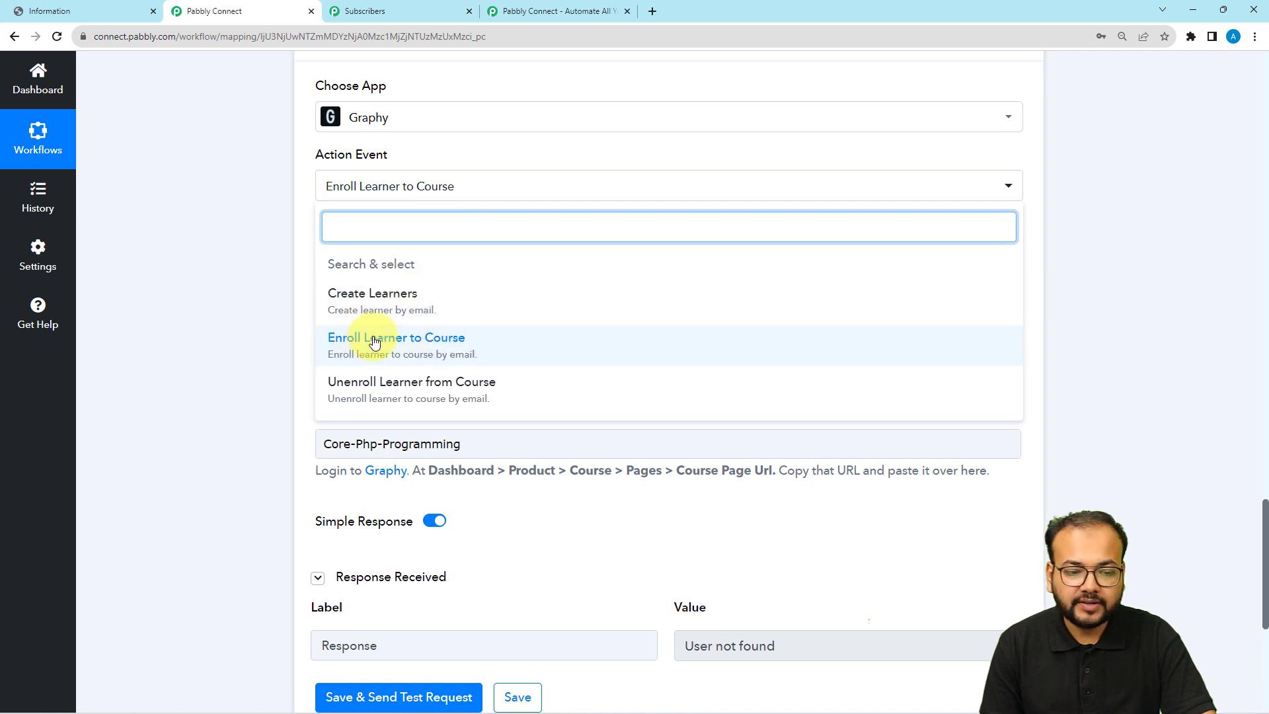
click(411, 299)
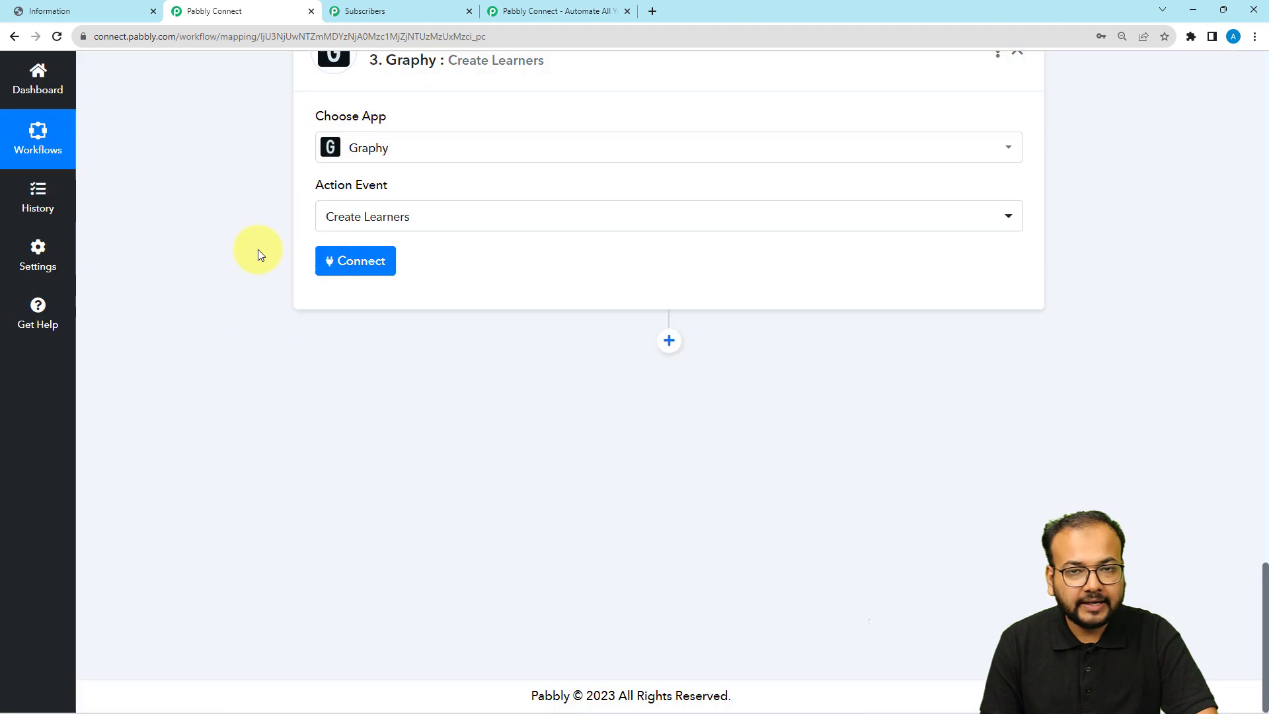
scroll(280, 290, up, 1)
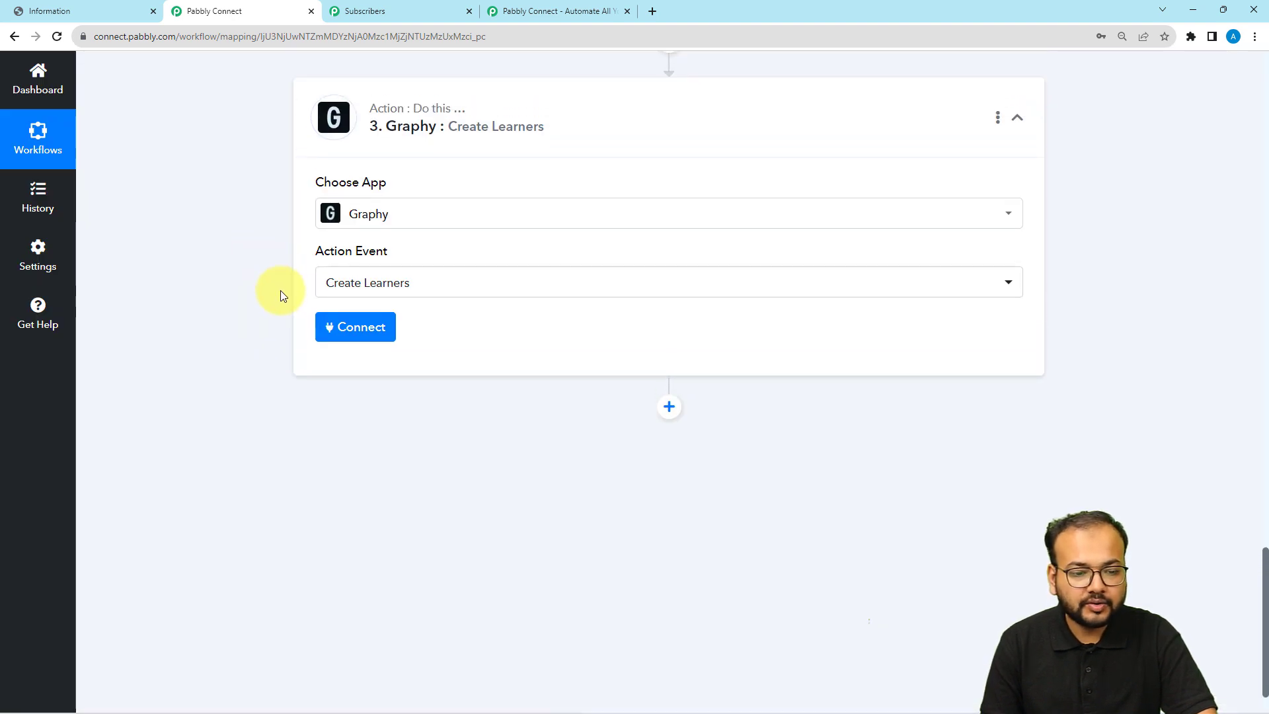
click(370, 331)
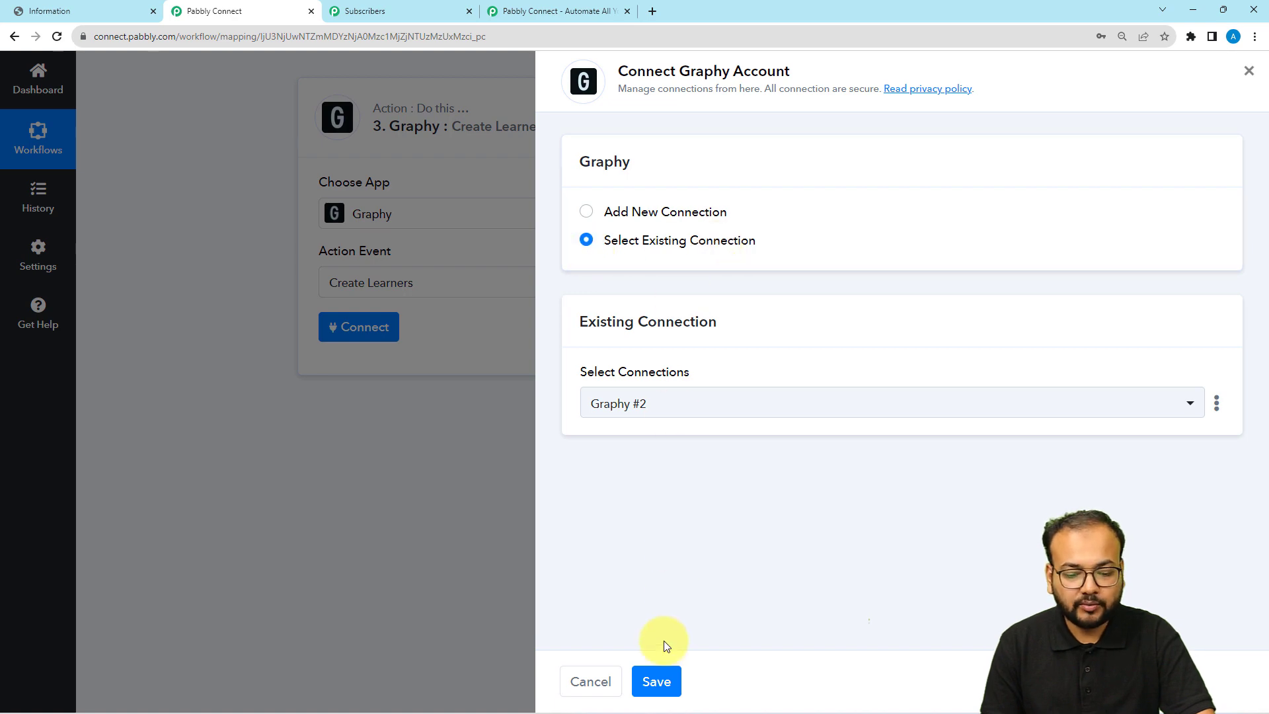
click(645, 666)
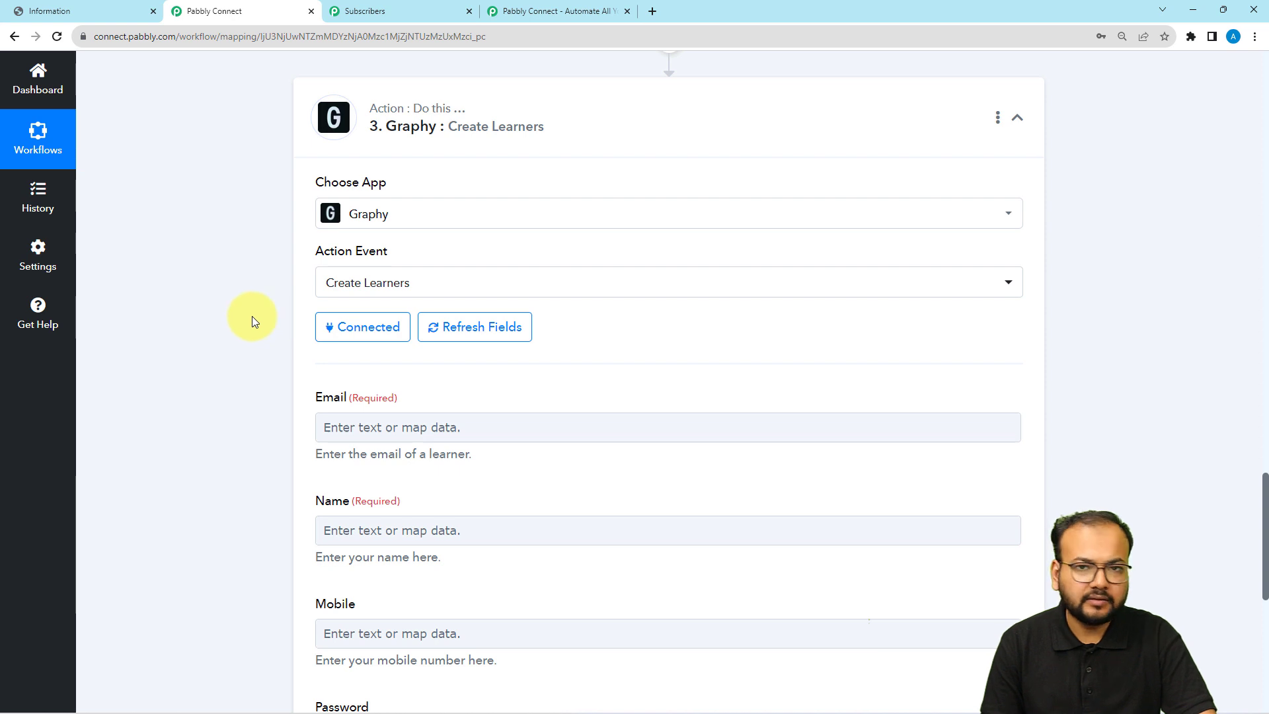
scroll(251, 322, down, 2)
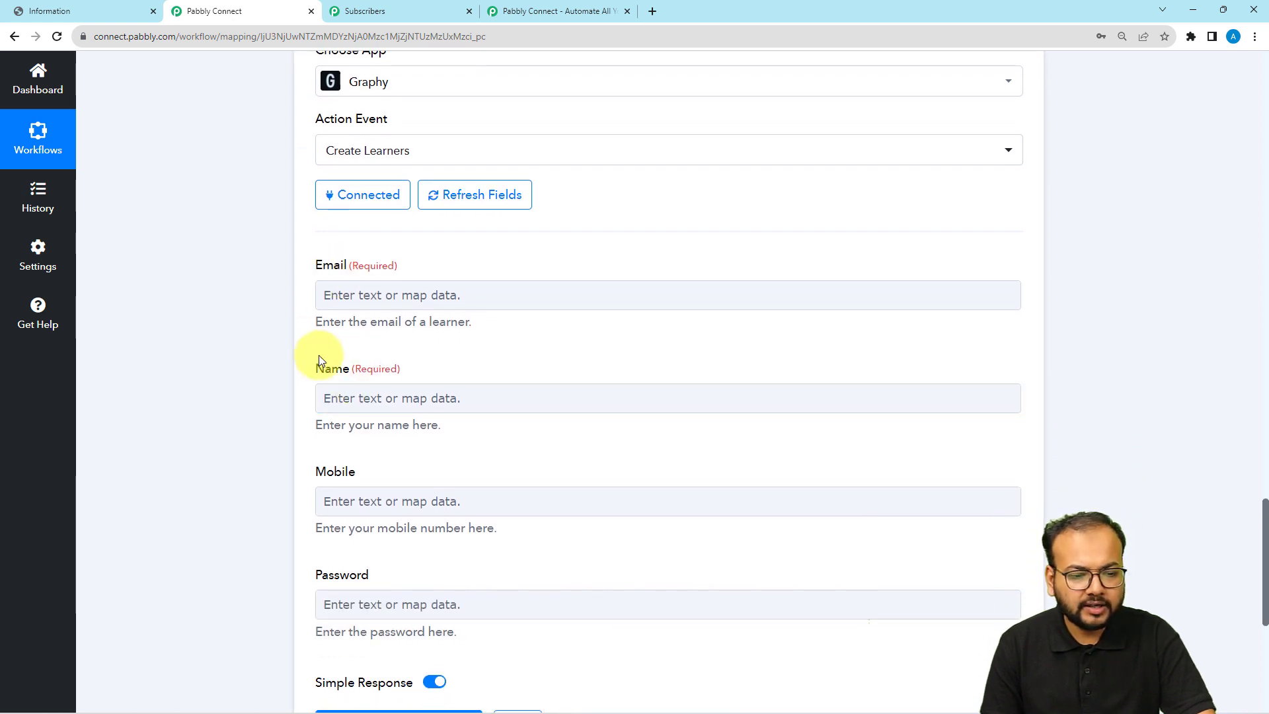
Map the payment's Customer Email Id into the Email field
click(370, 295)
click(419, 408)
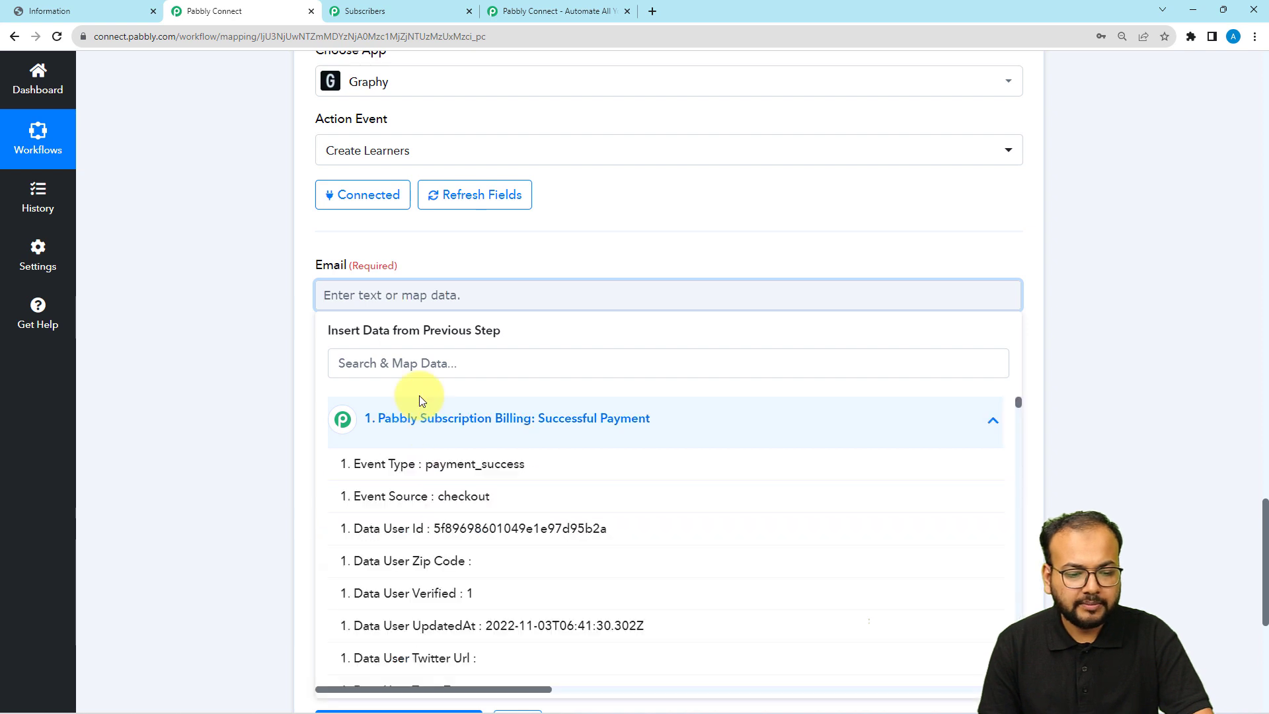
click(420, 359)
text(ema)
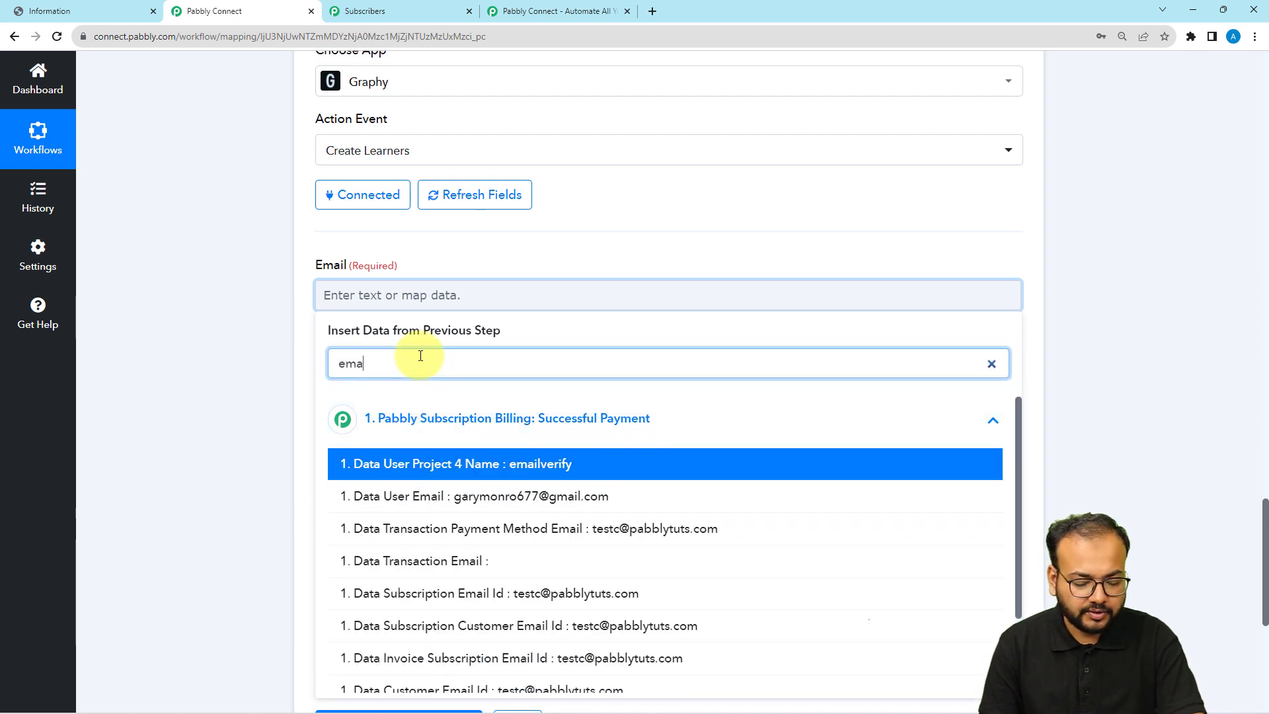
text(il)
scroll(393, 466, down, 2)
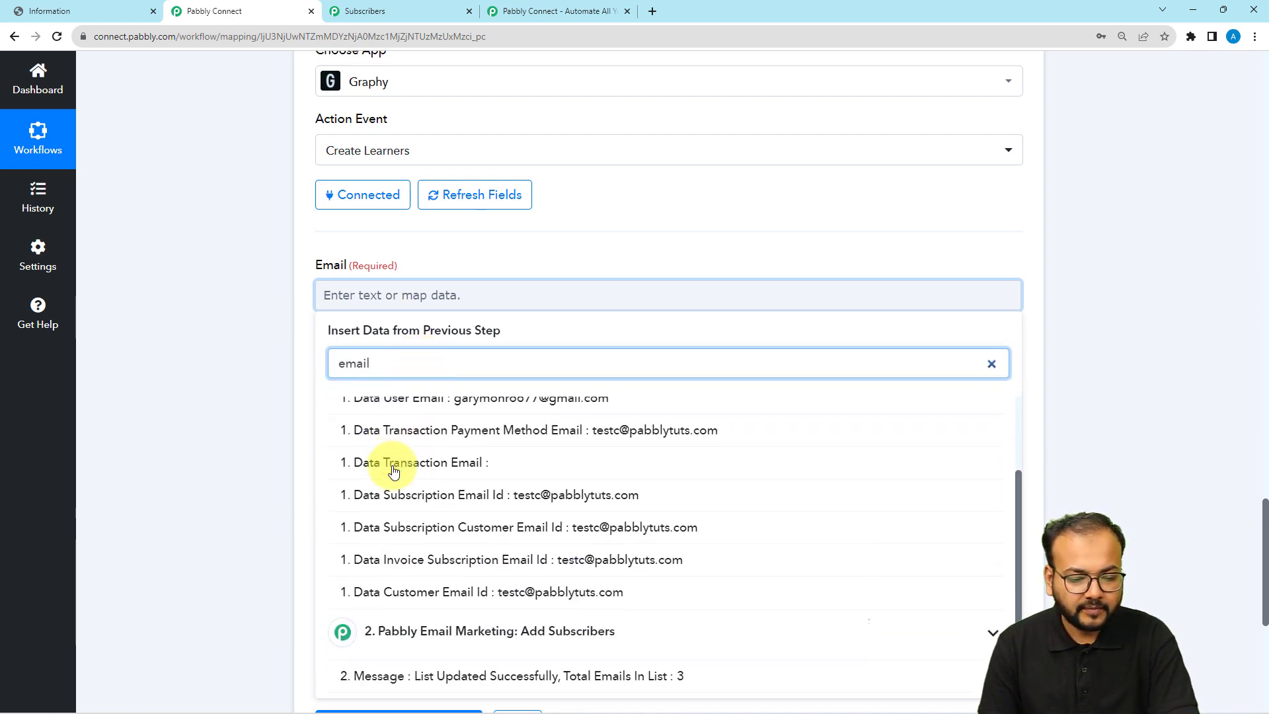
click(409, 590)
Map the payment method's Full Name into the Name field
click(291, 424)
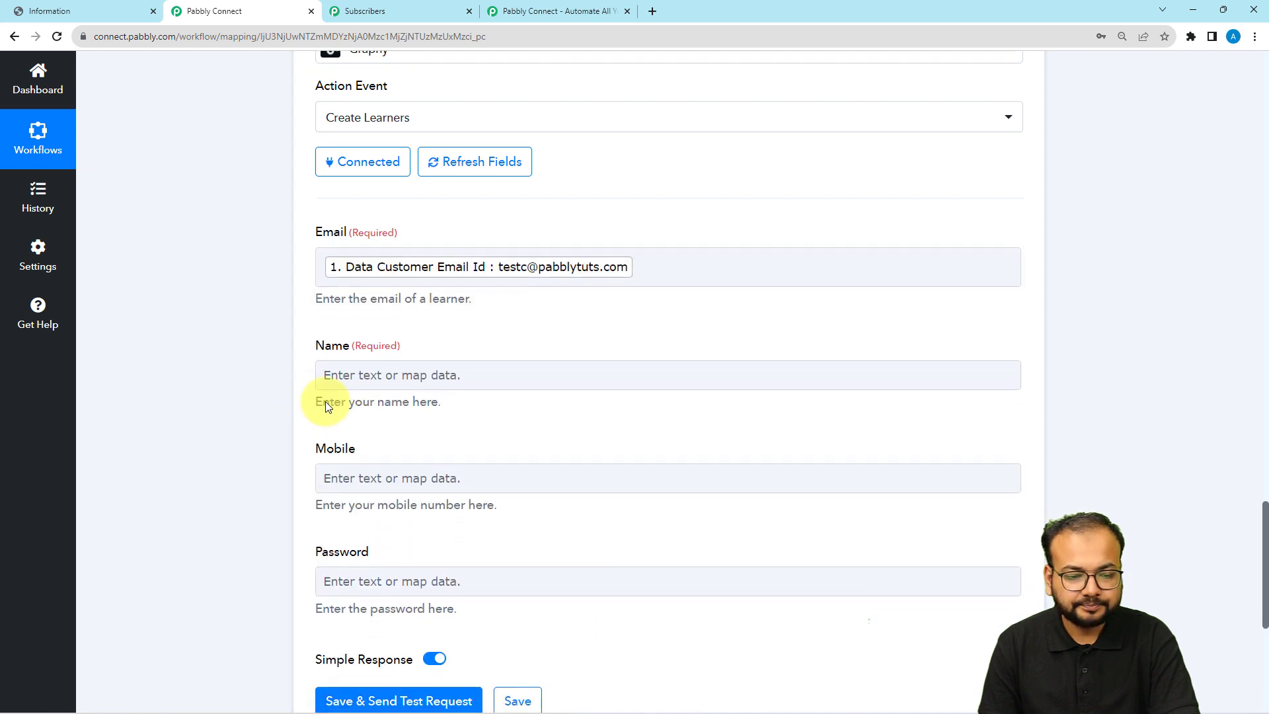
scroll(325, 402, down, 1)
click(363, 340)
click(370, 466)
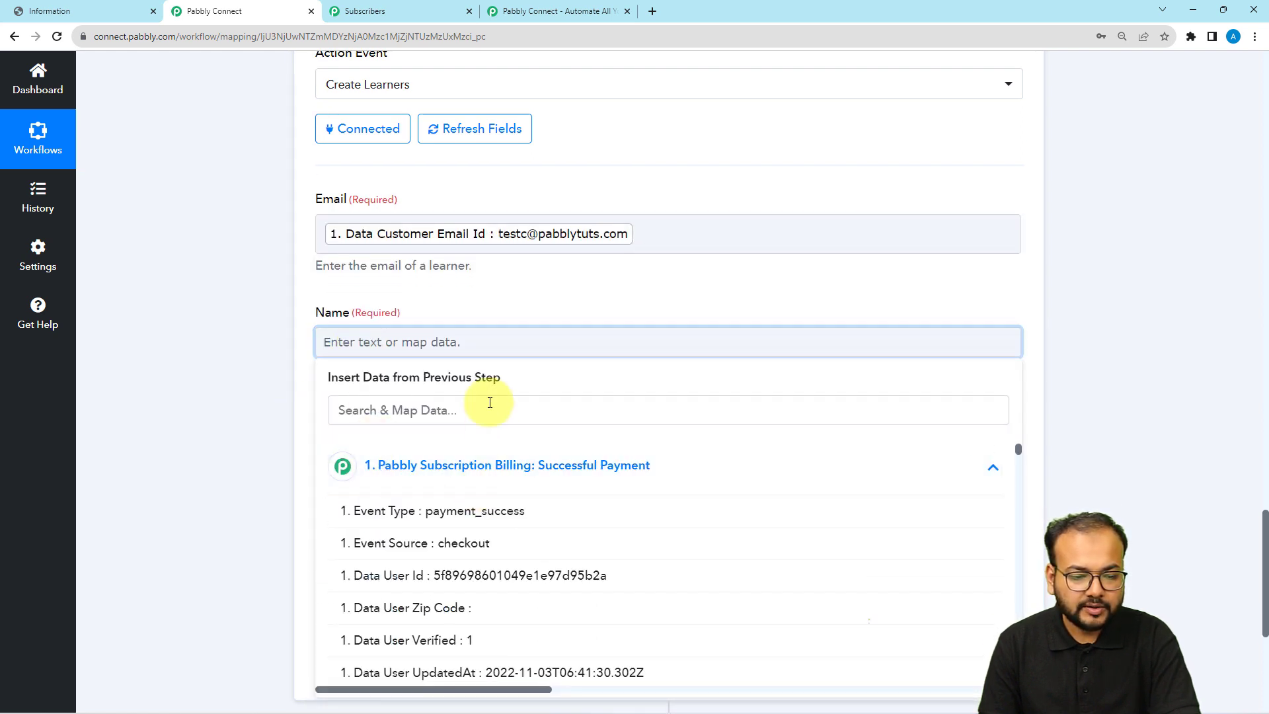
click(489, 403)
text(b)
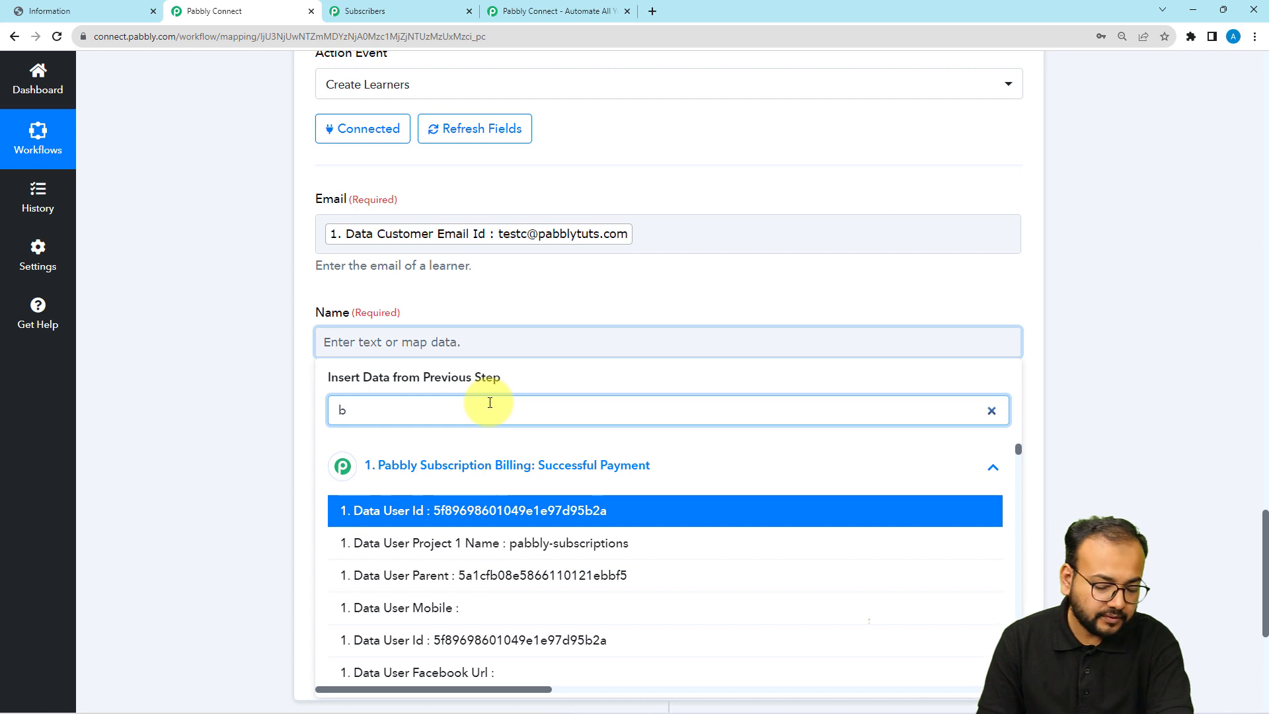
text(=)
key(BackSpace)
key(BackSpace)
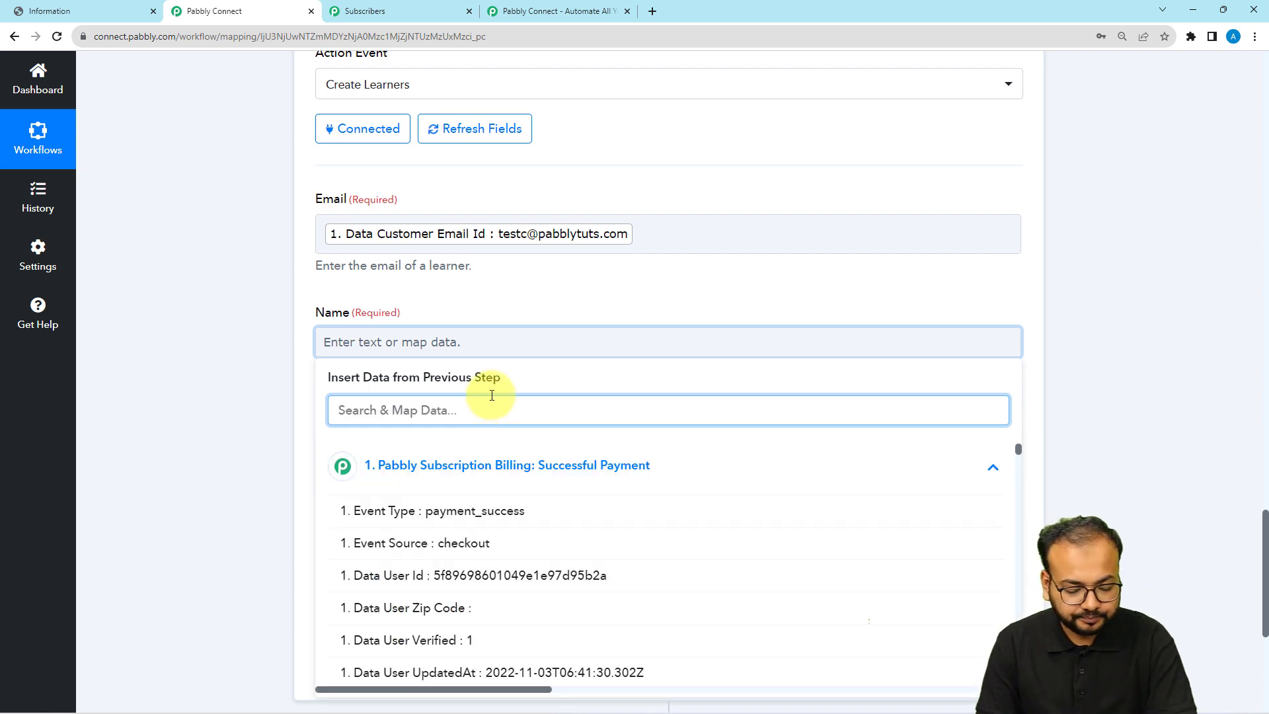
text(name)
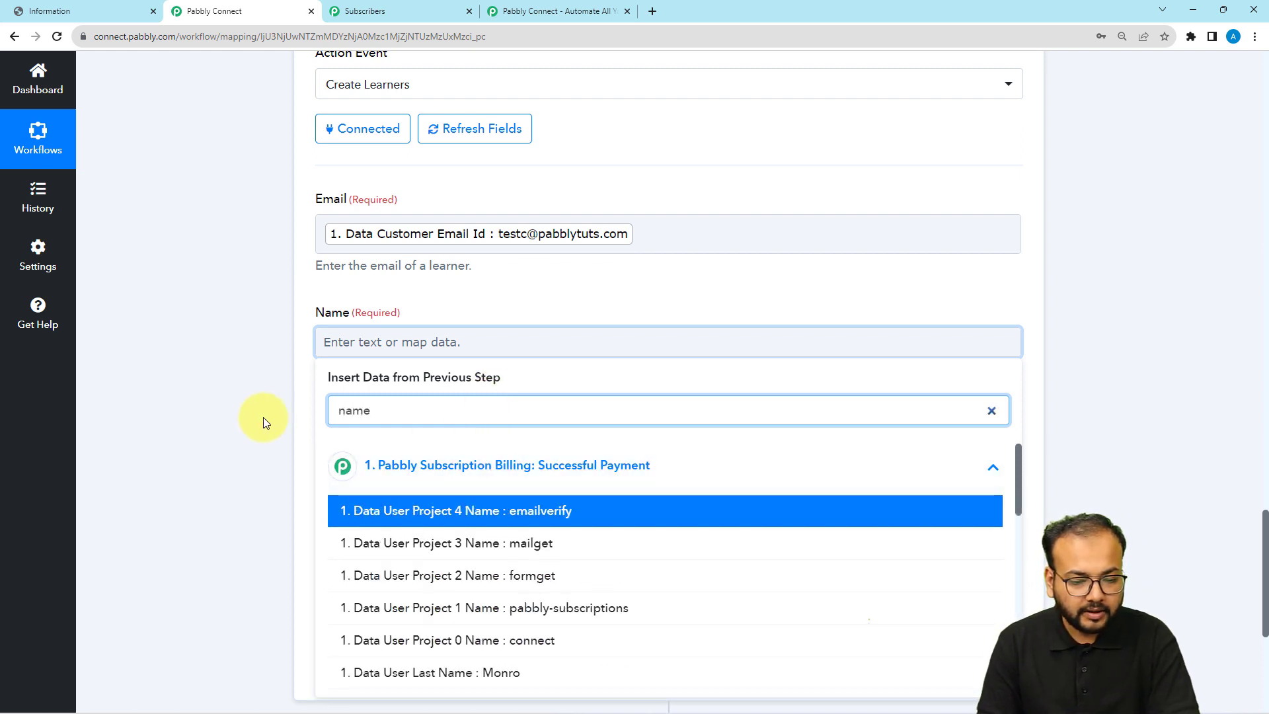
scroll(263, 417, down, 3)
scroll(419, 439, down, 2)
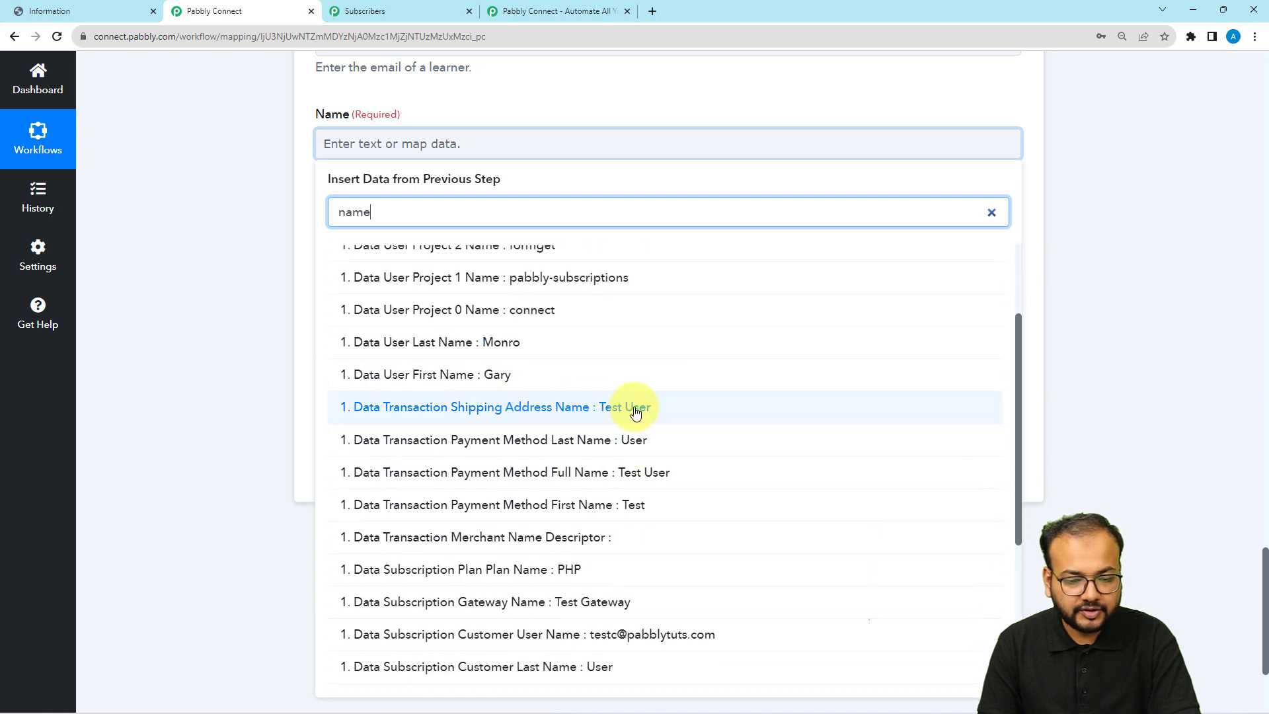
click(615, 479)
click(267, 303)
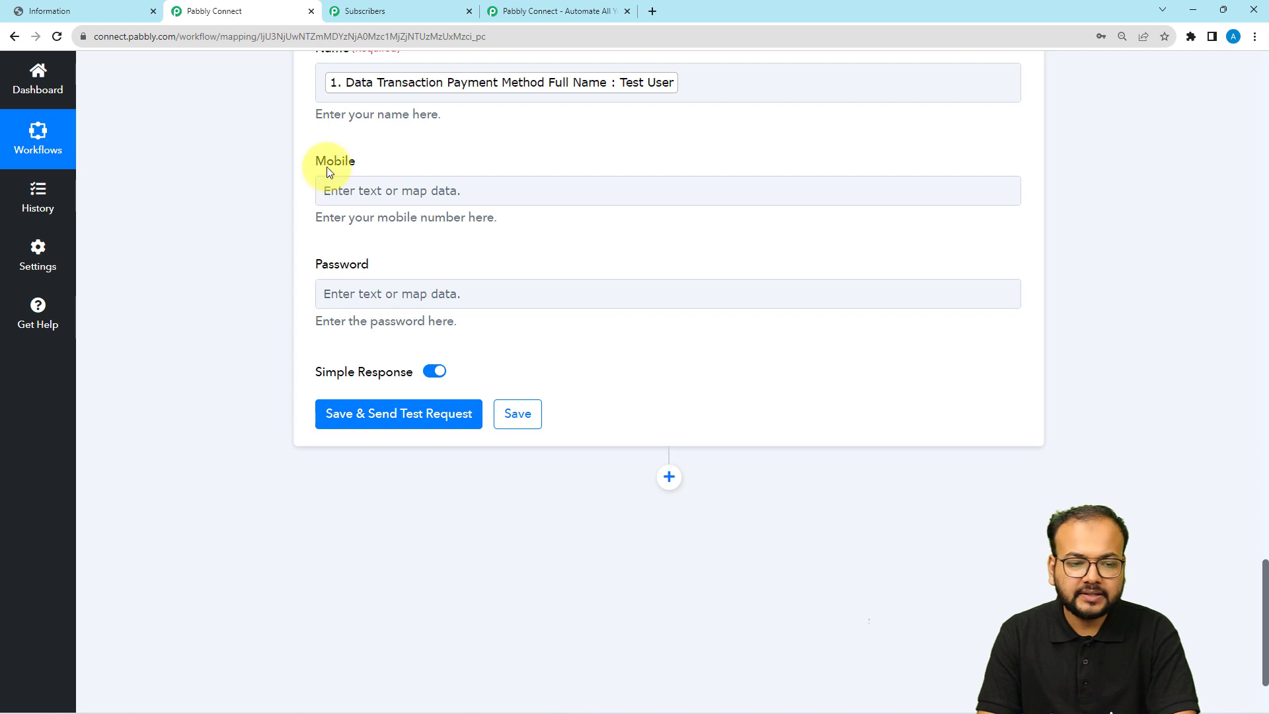
Save the Create Learners step and send a test, returning the customer's email, name and Exists 0
scroll(311, 301, down, 2)
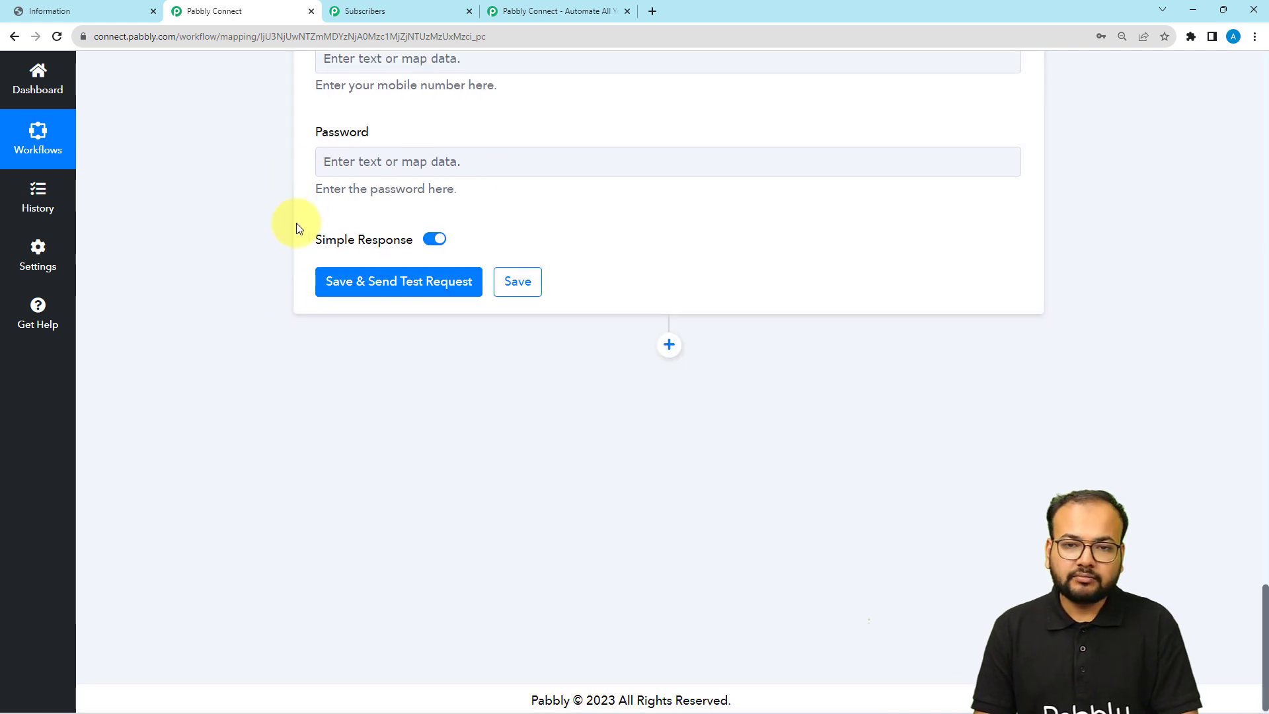
scroll(337, 194, up, 1)
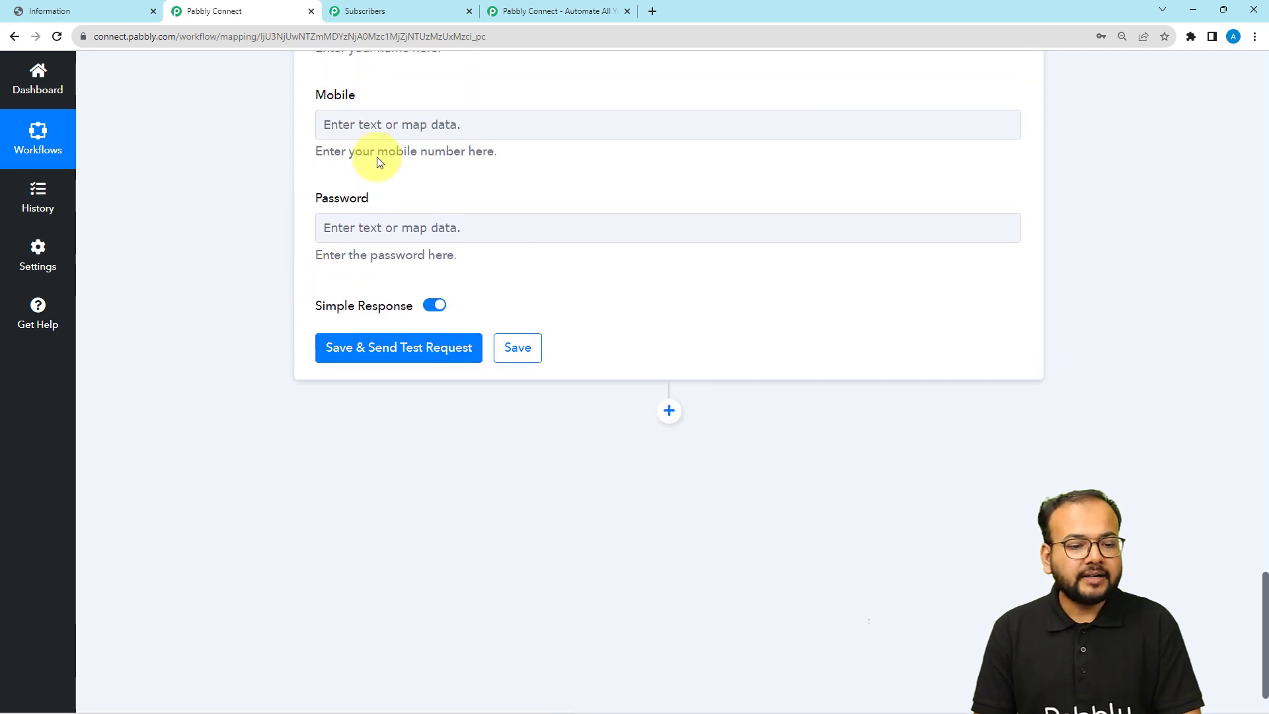
click(324, 348)
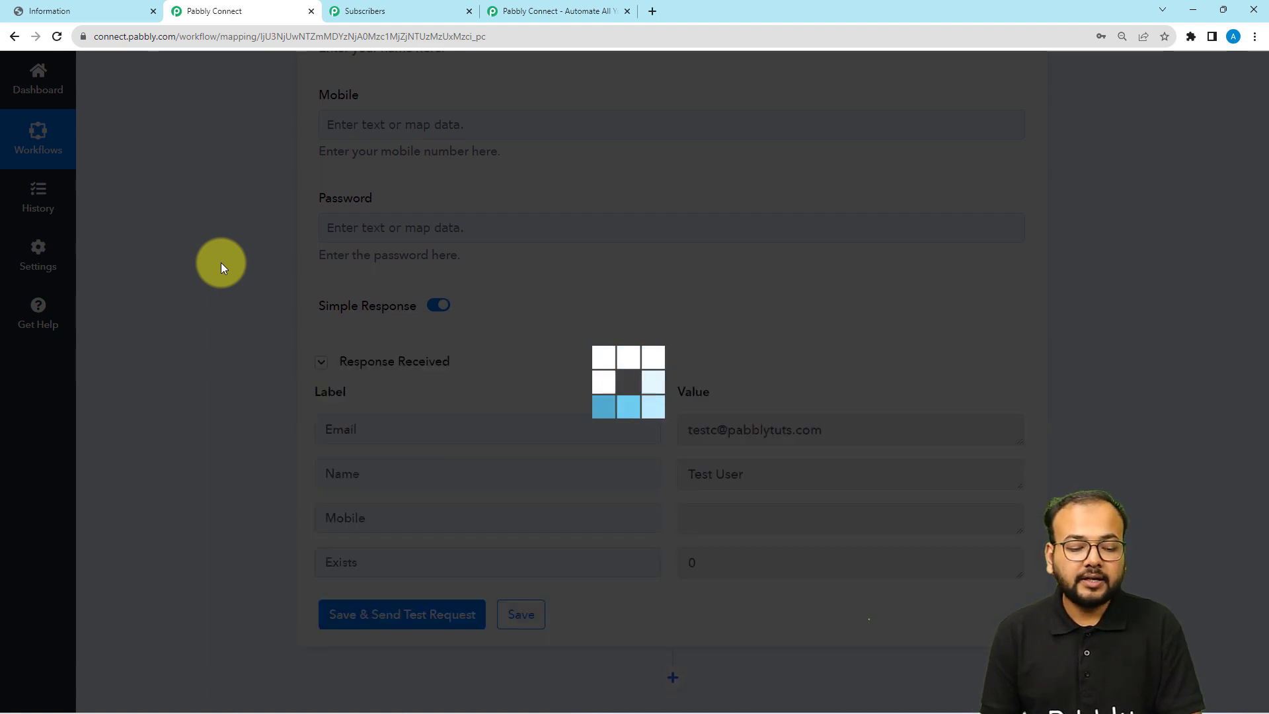
scroll(216, 255, down, 2)
scroll(216, 255, down, 2)
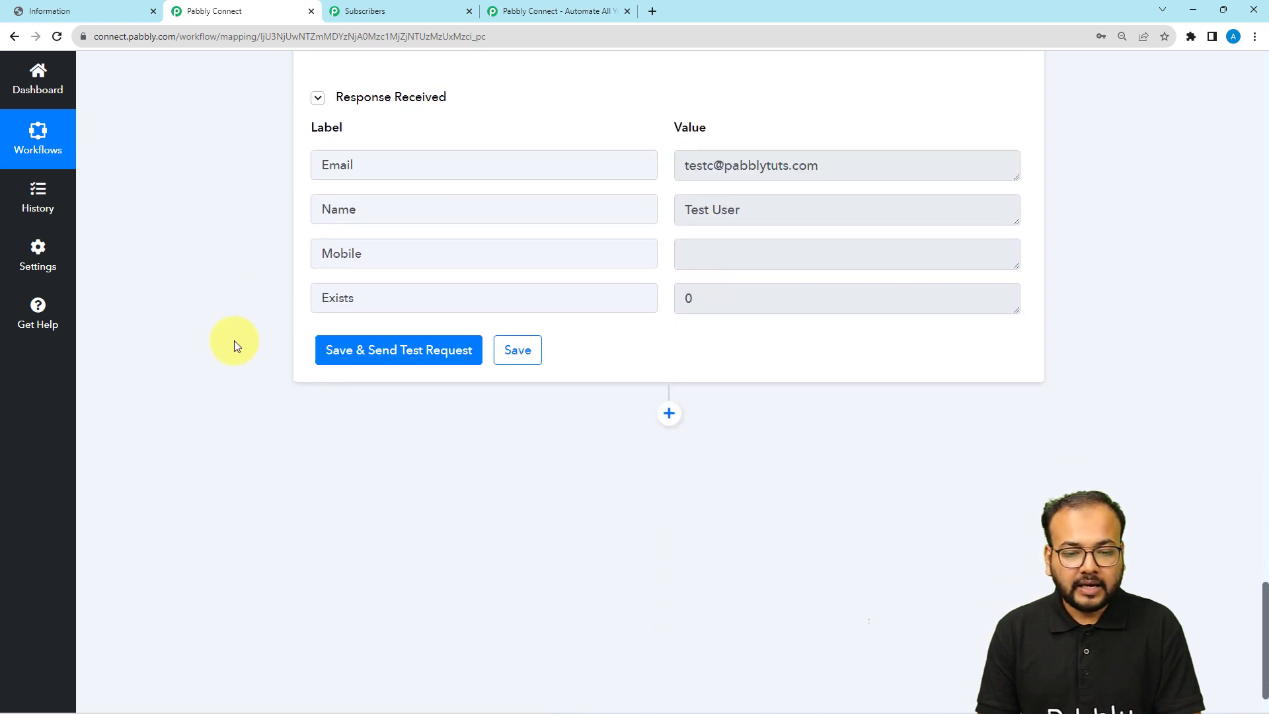
Add a Graphy Enroll Learner to Course action using the existing Graphy connection
click(668, 416)
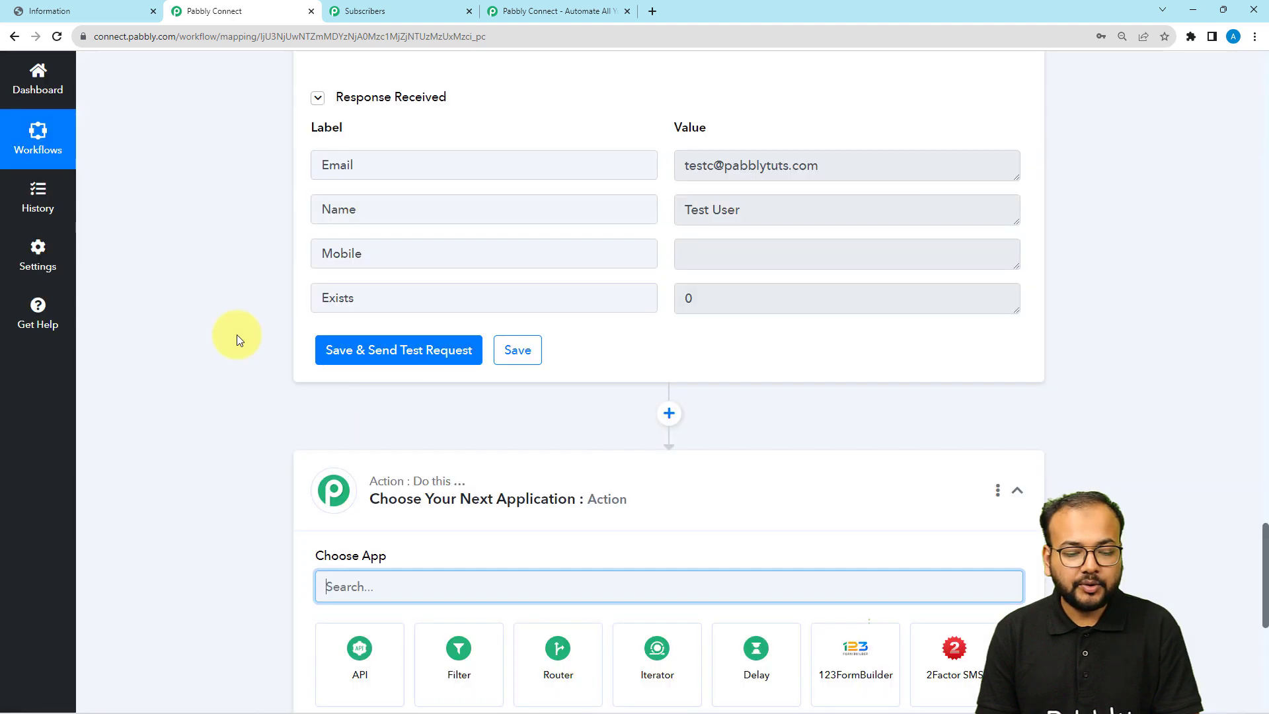
text(gra)
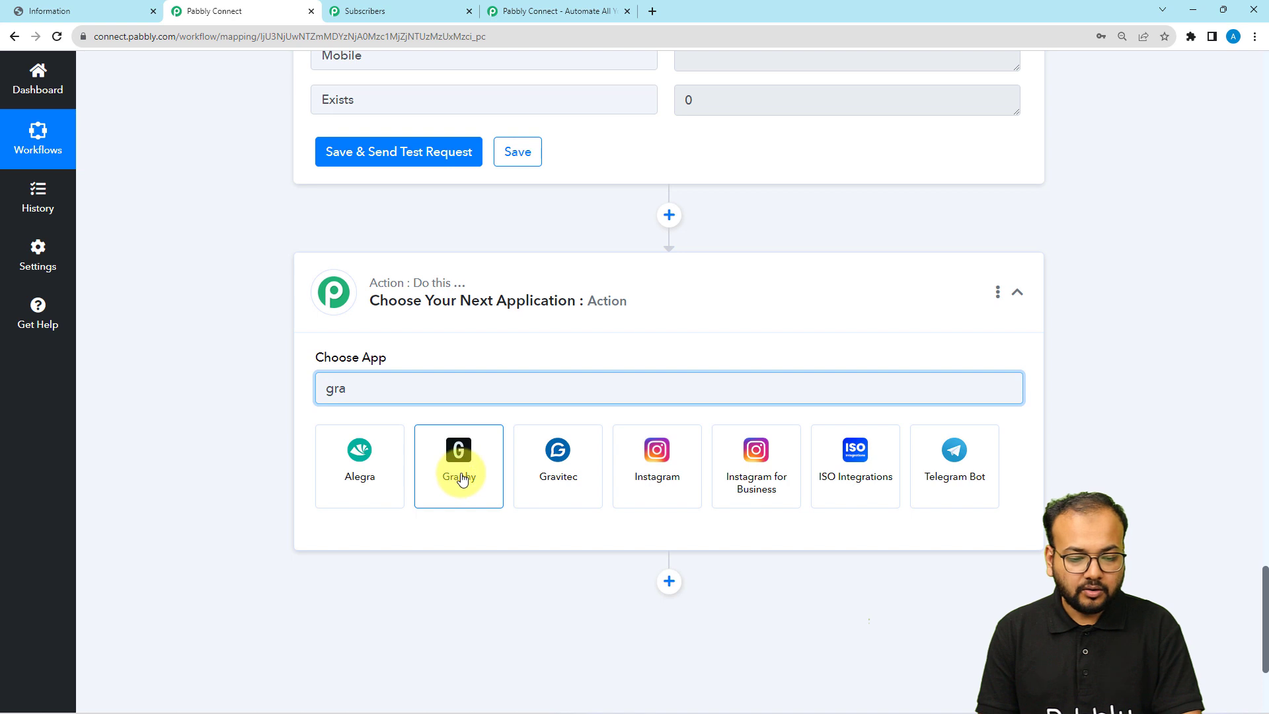
click(461, 479)
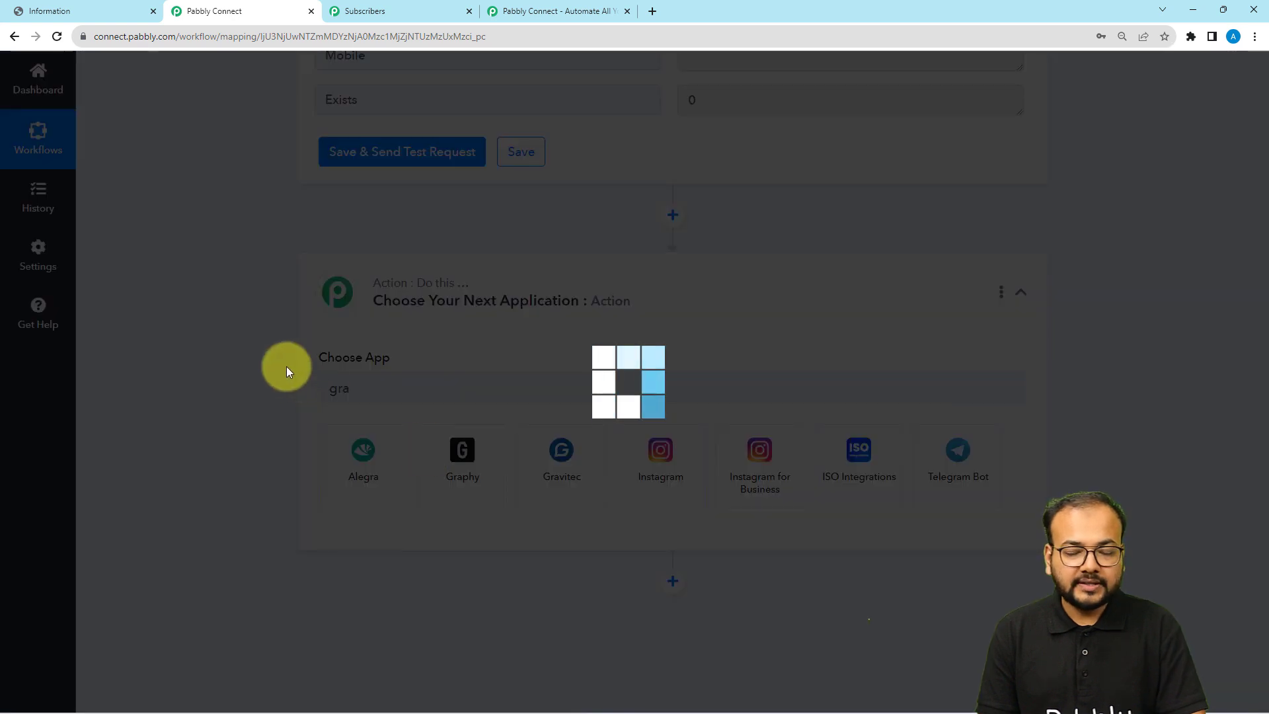
scroll(297, 356, down, 3)
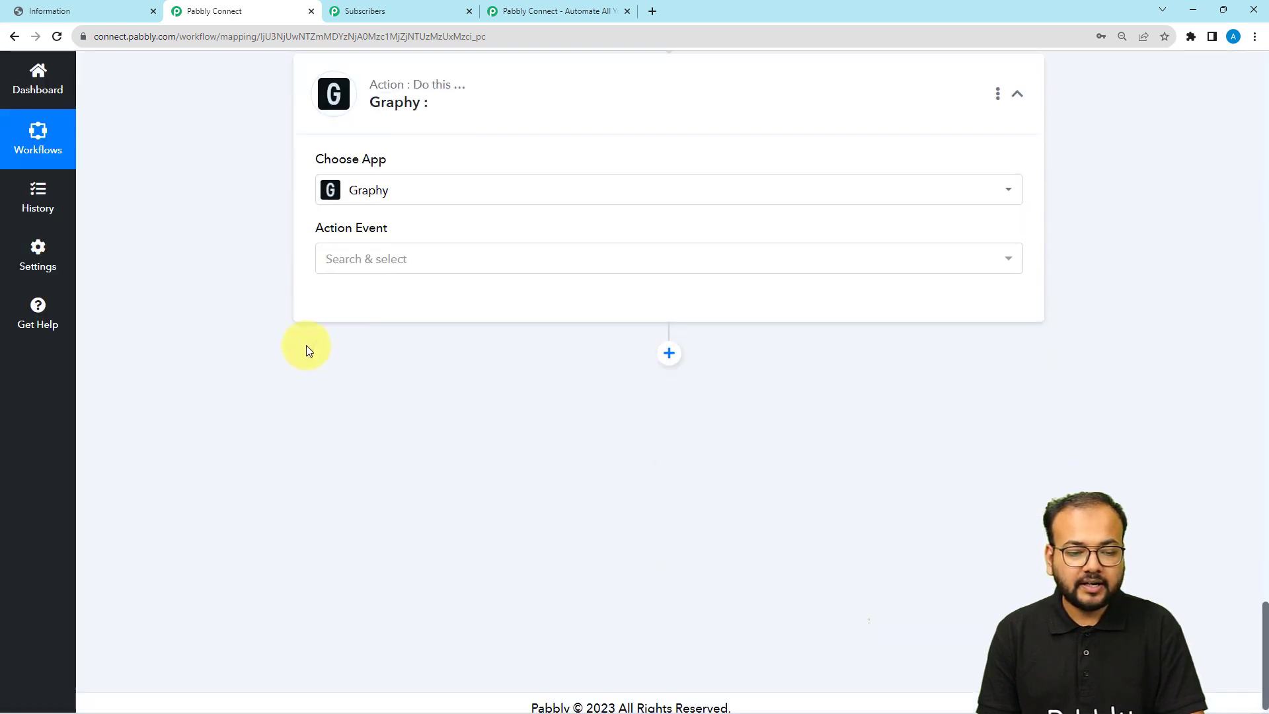
click(350, 259)
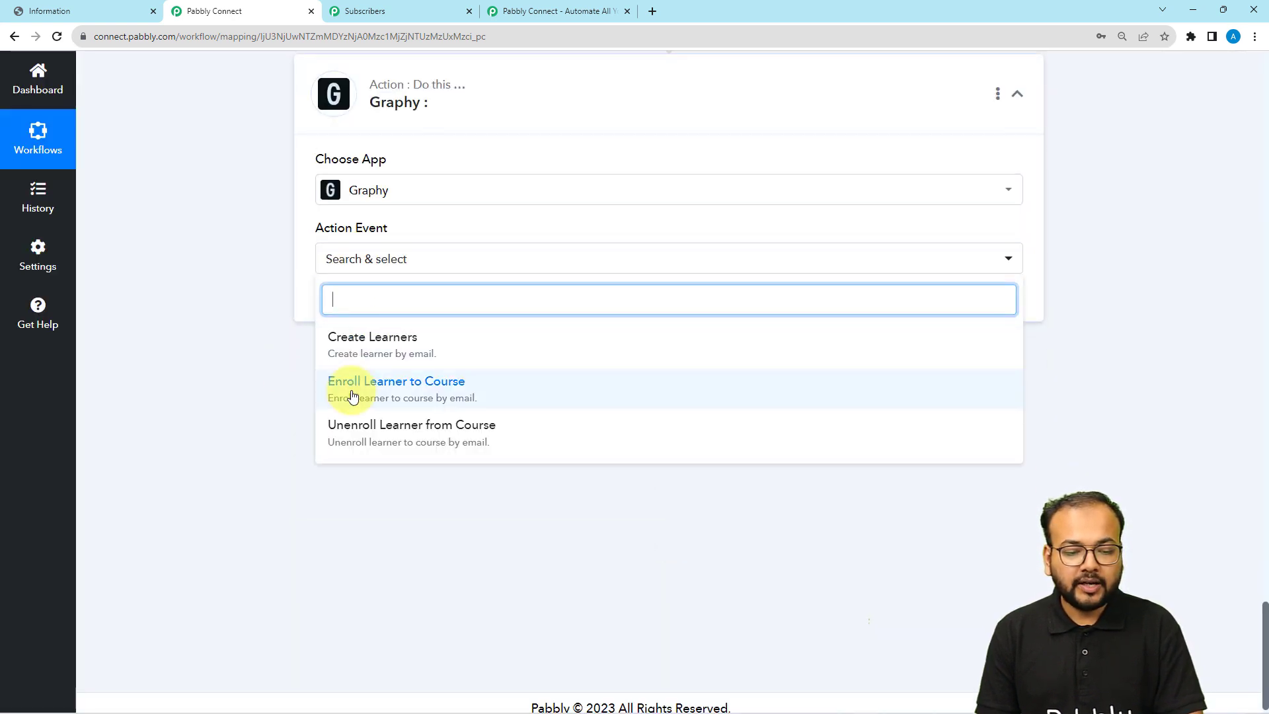
click(352, 395)
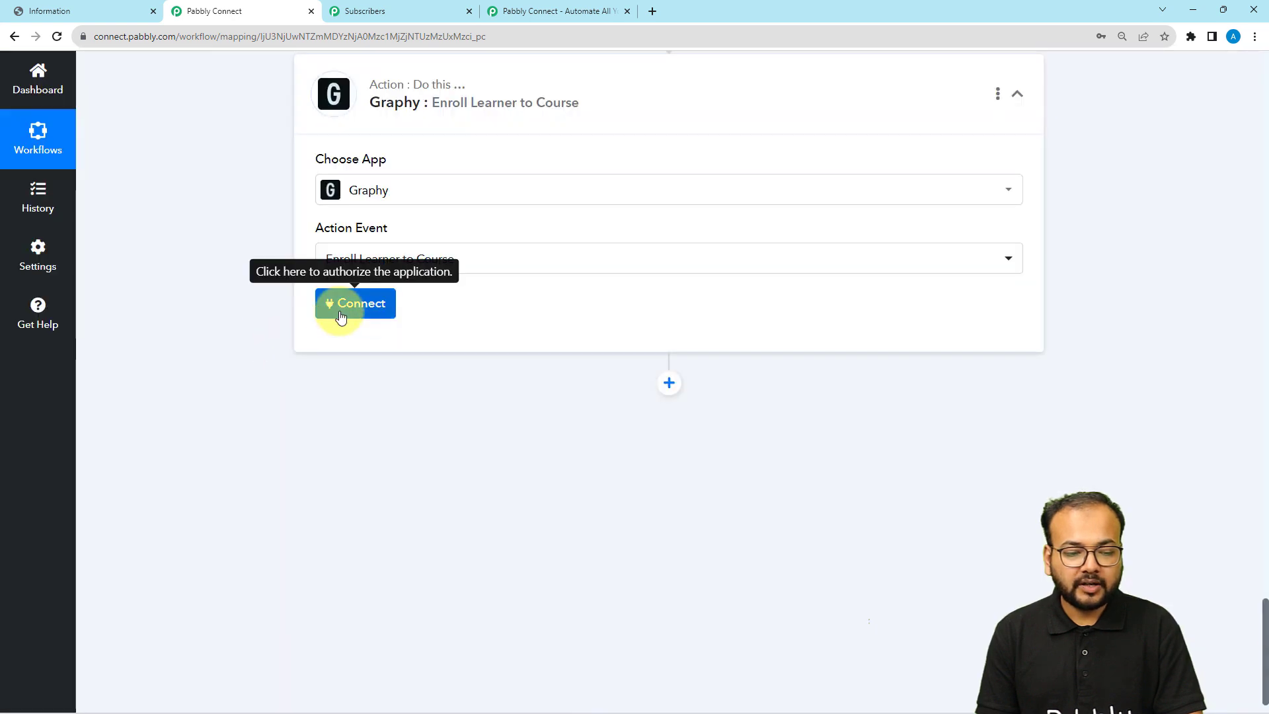
click(340, 310)
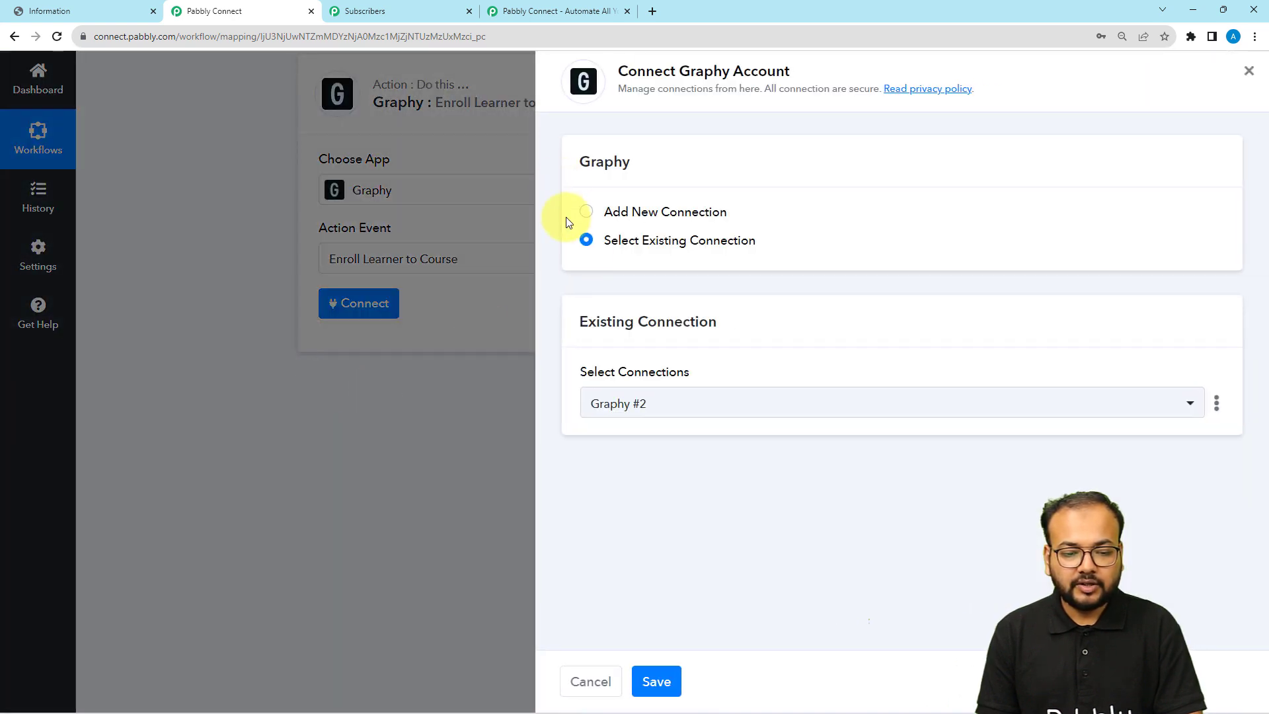
click(653, 669)
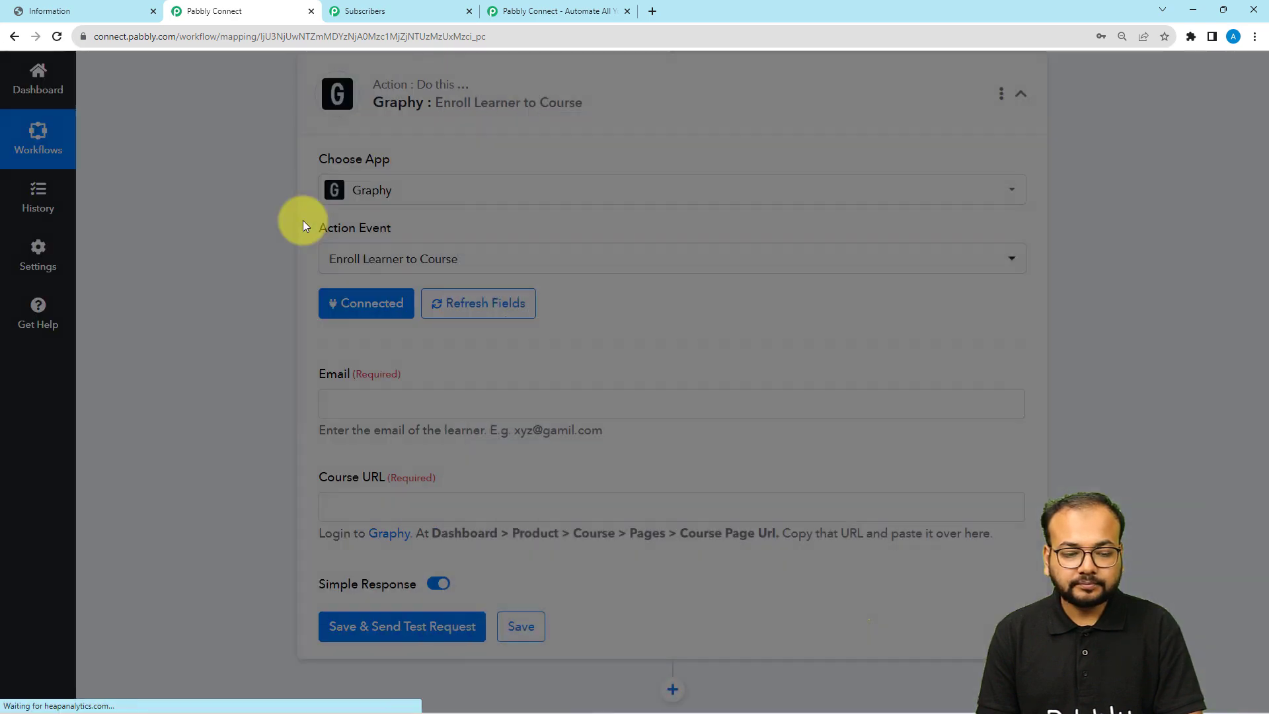
scroll(311, 245, down, 2)
Map the payment's Customer Email Id into the Email field
click(328, 271)
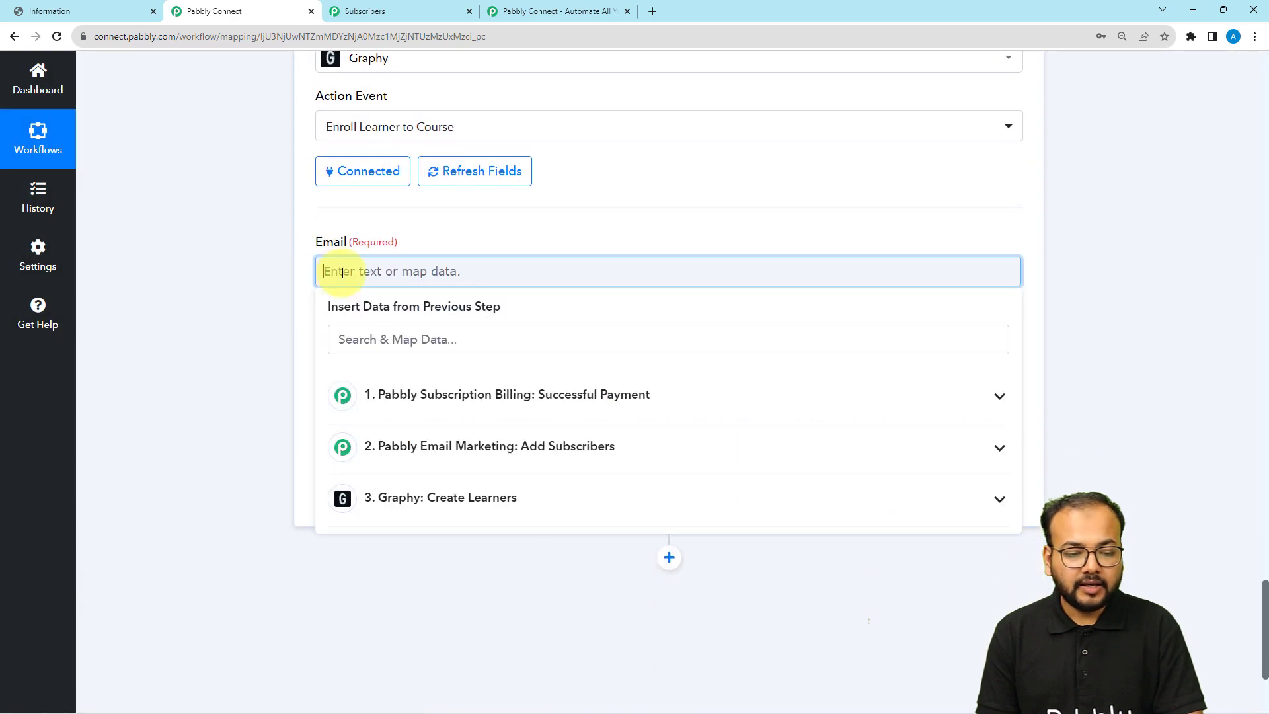
click(387, 399)
click(408, 344)
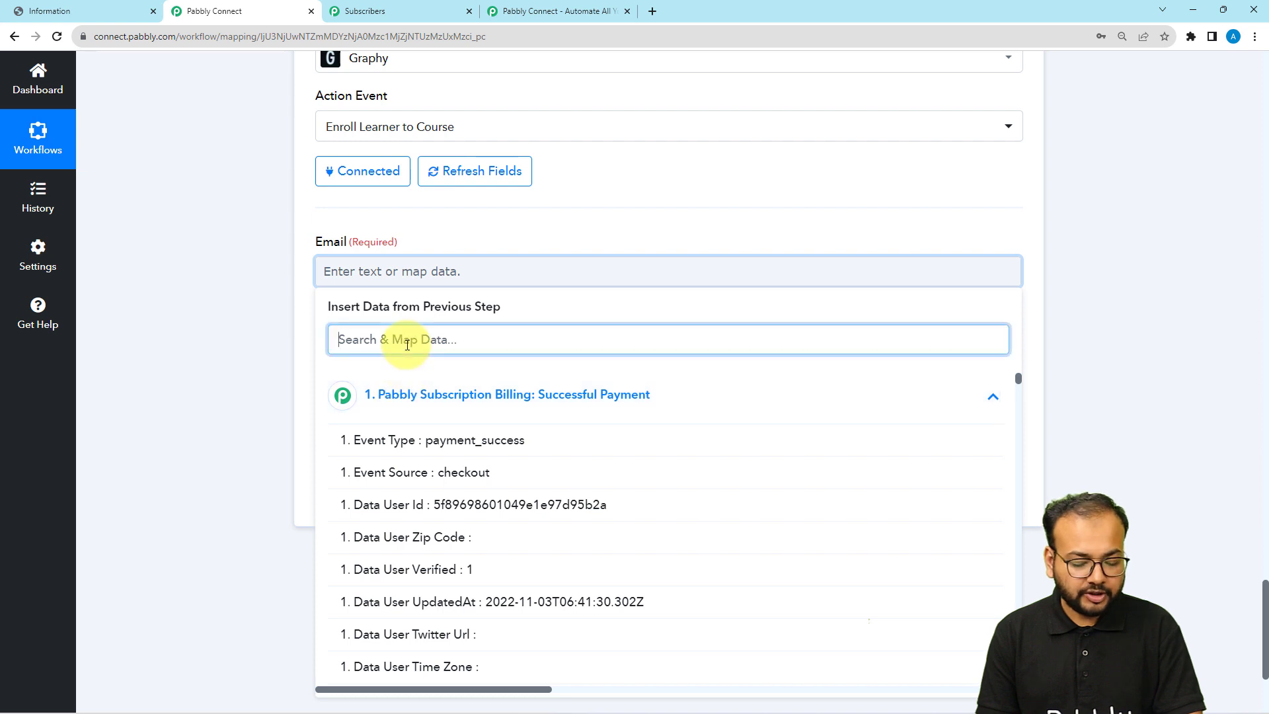
text(ema)
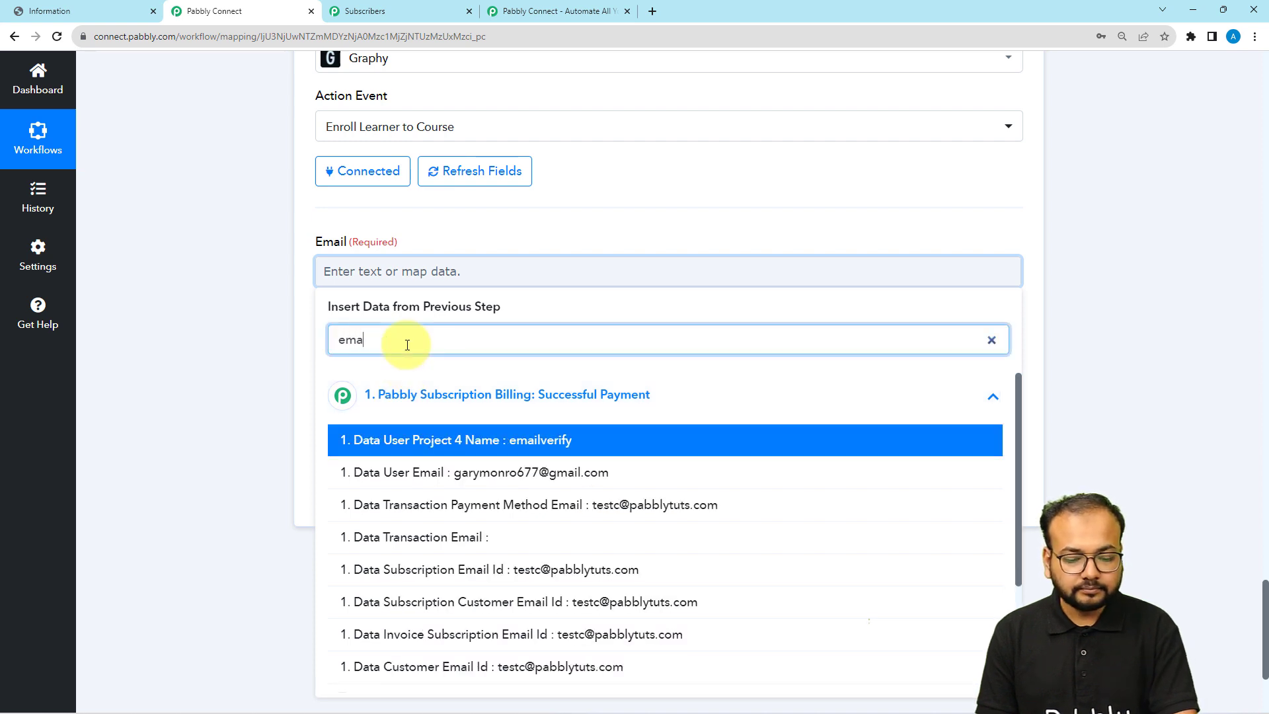
click(462, 666)
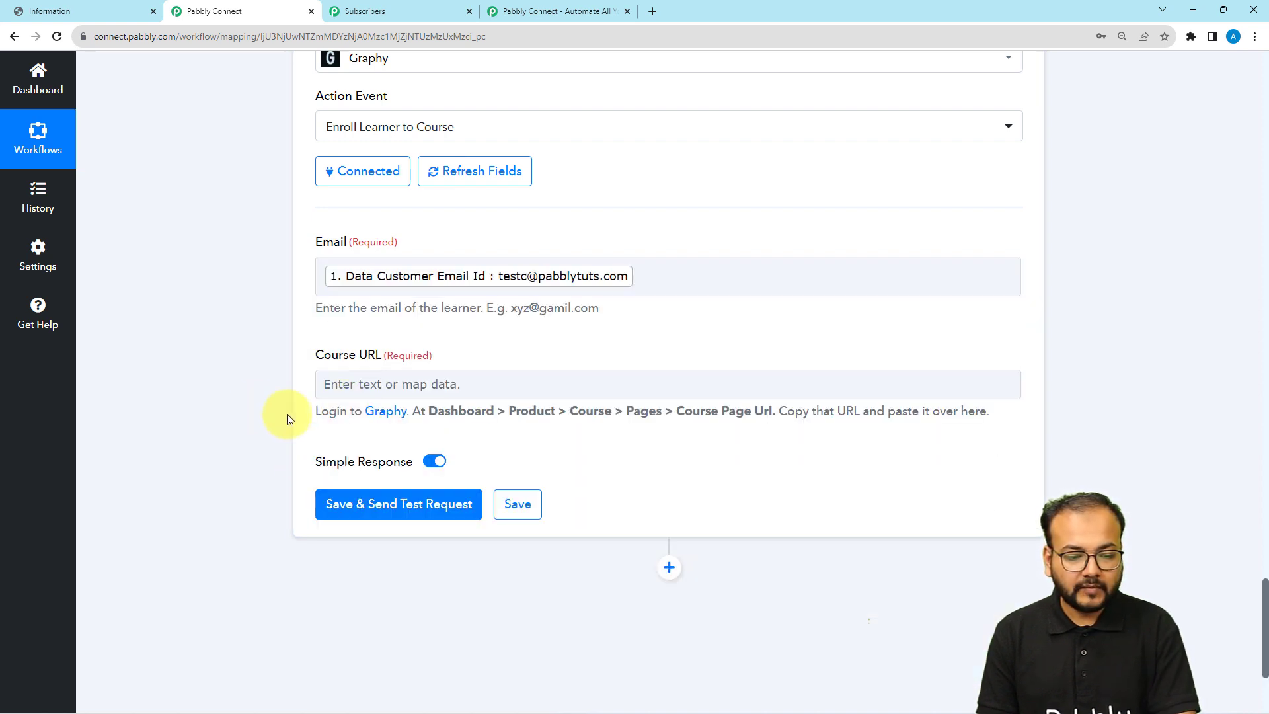
click(107, 10)
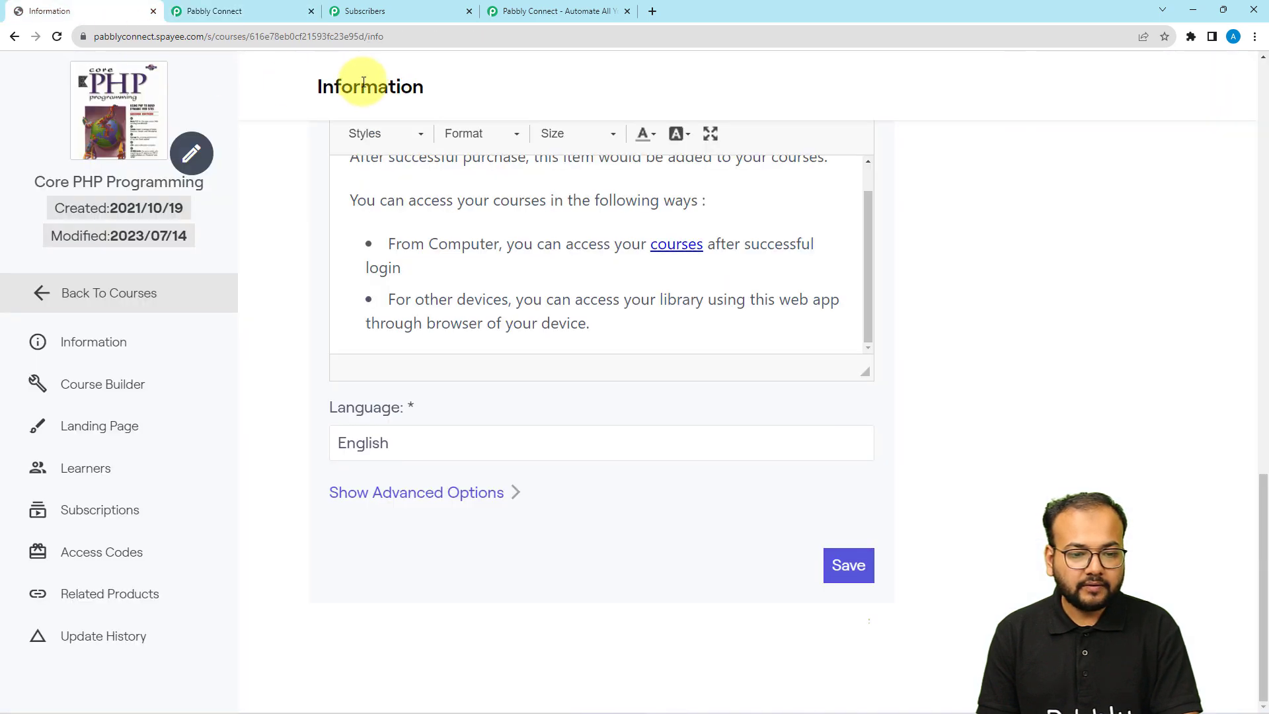
Copy the Core-Php-Programming Course Page Url again from the course's Pages settings
scroll(1070, 198, up, 1)
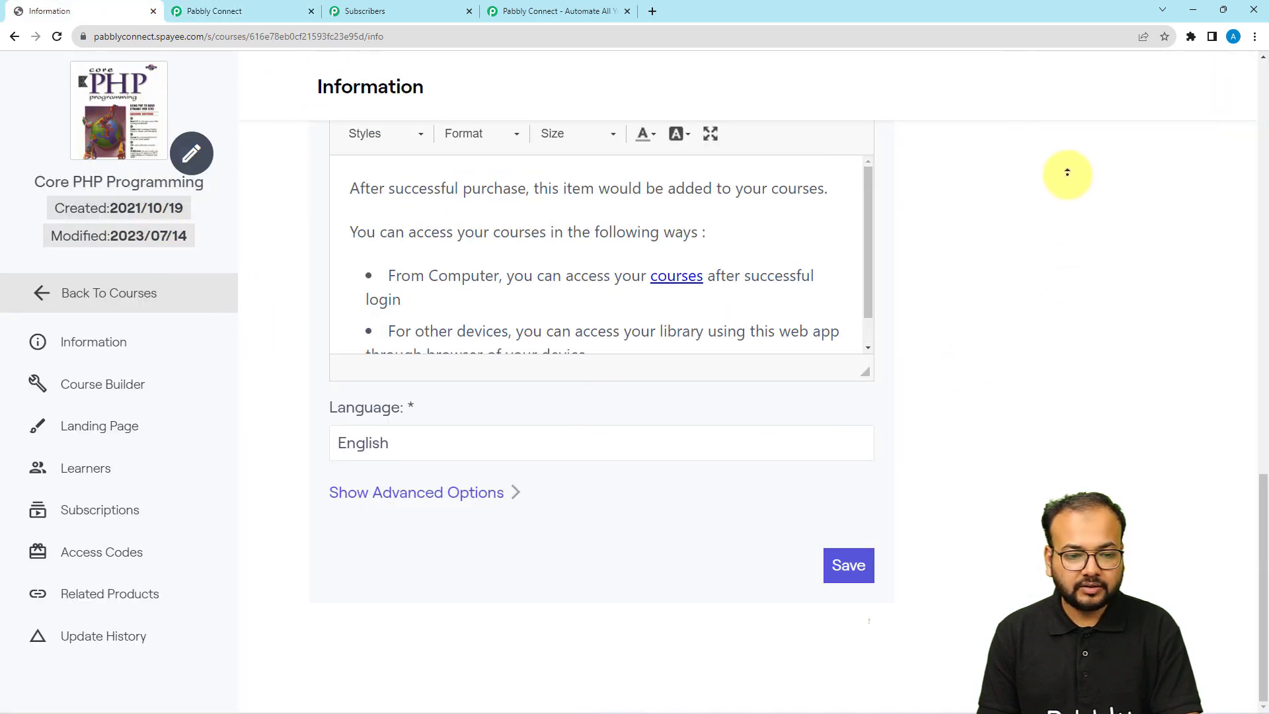
click(1263, 215)
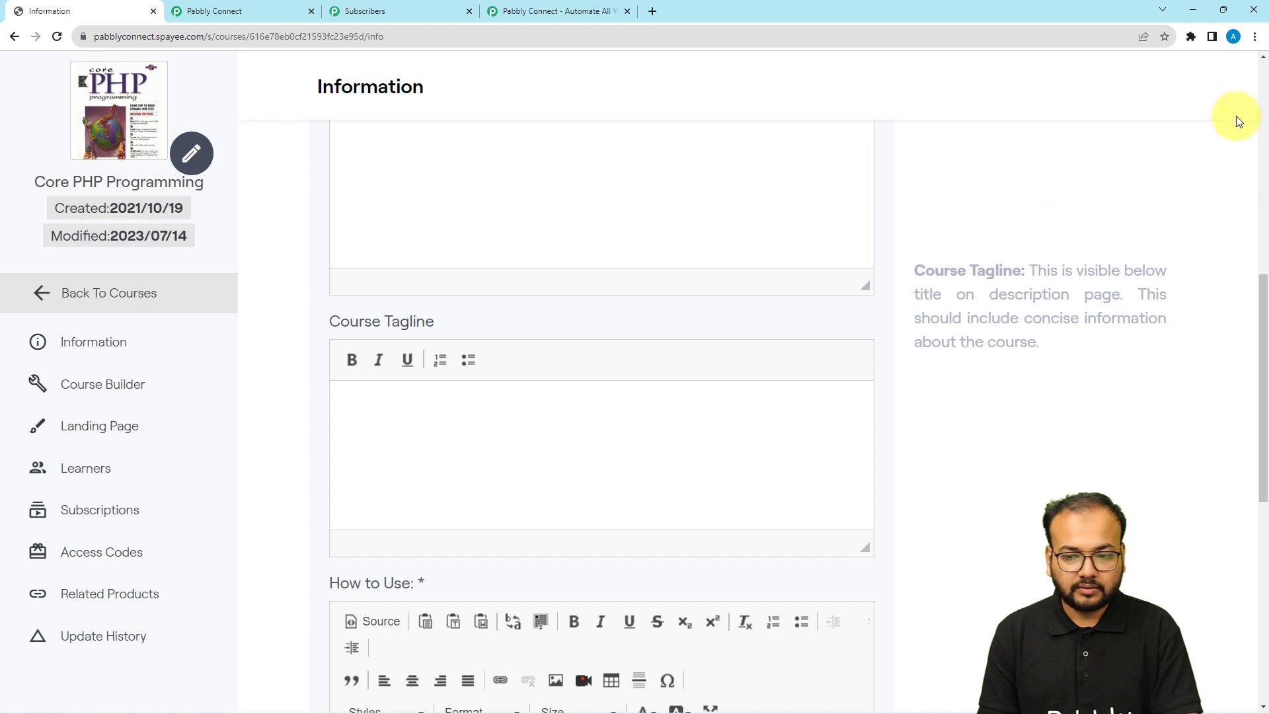
click(1263, 85)
click(496, 136)
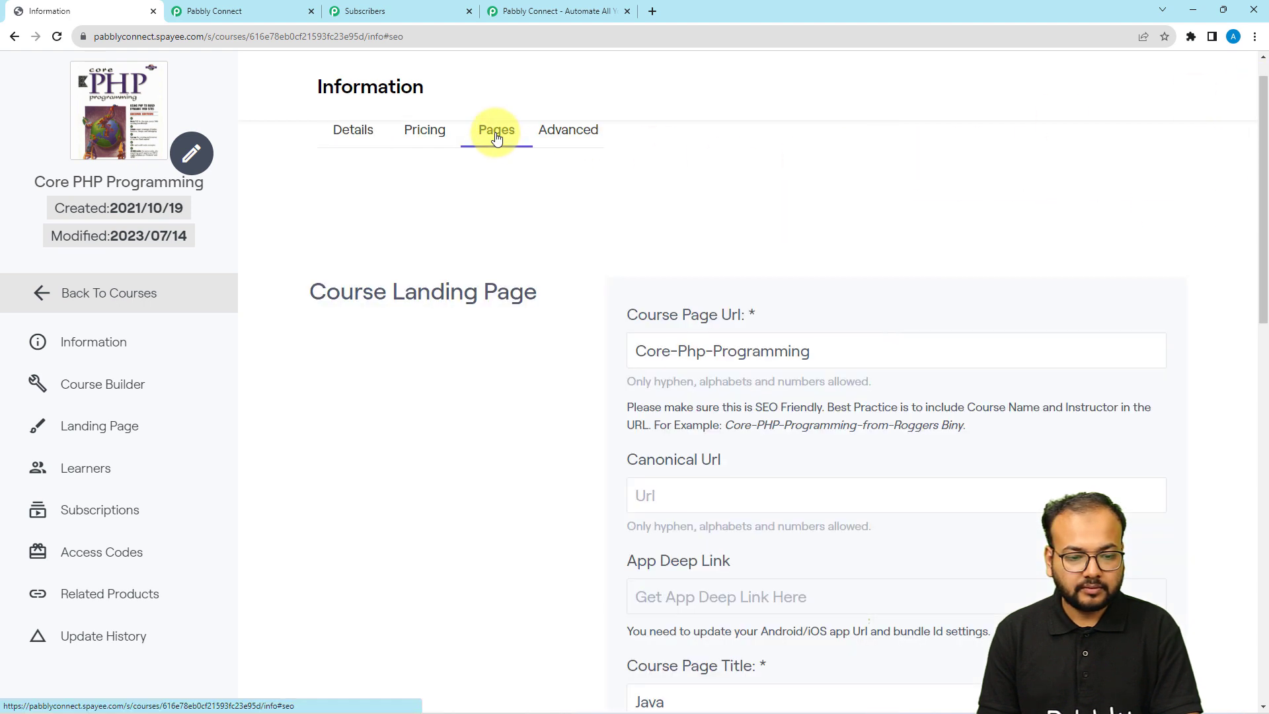
drag(822, 351, 634, 356)
key(ctrl+c)
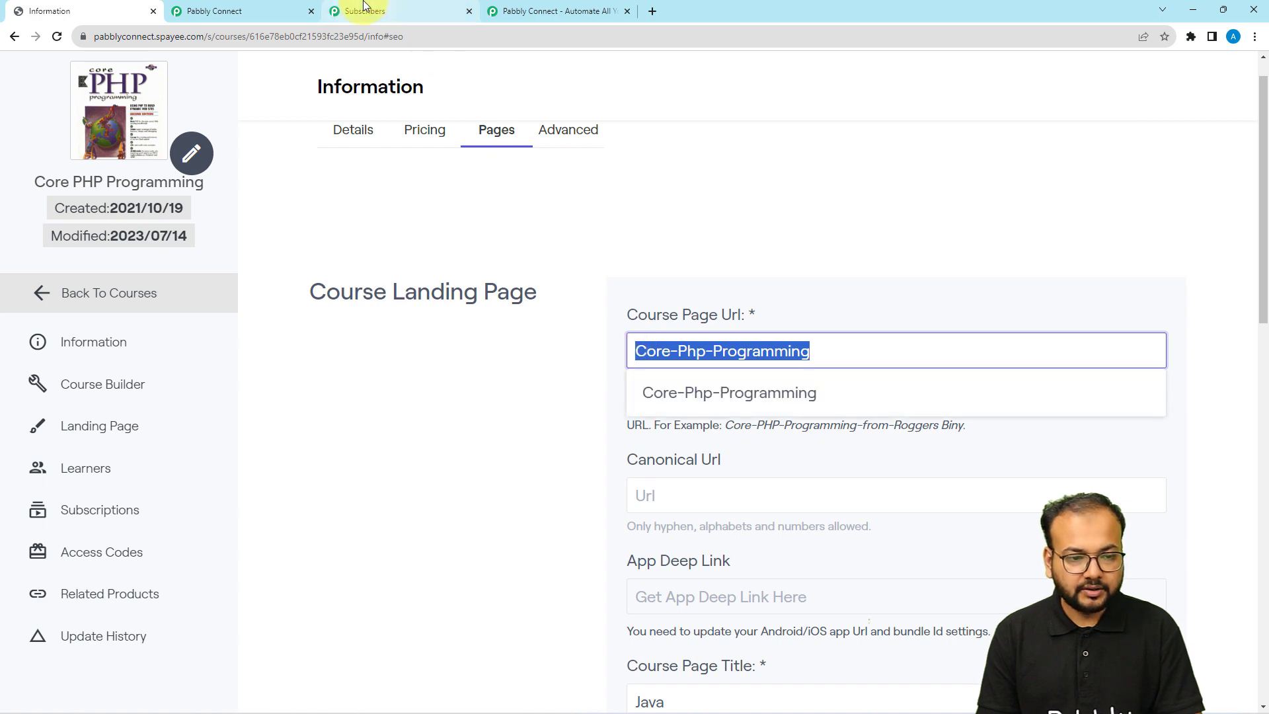
click(248, 11)
click(371, 381)
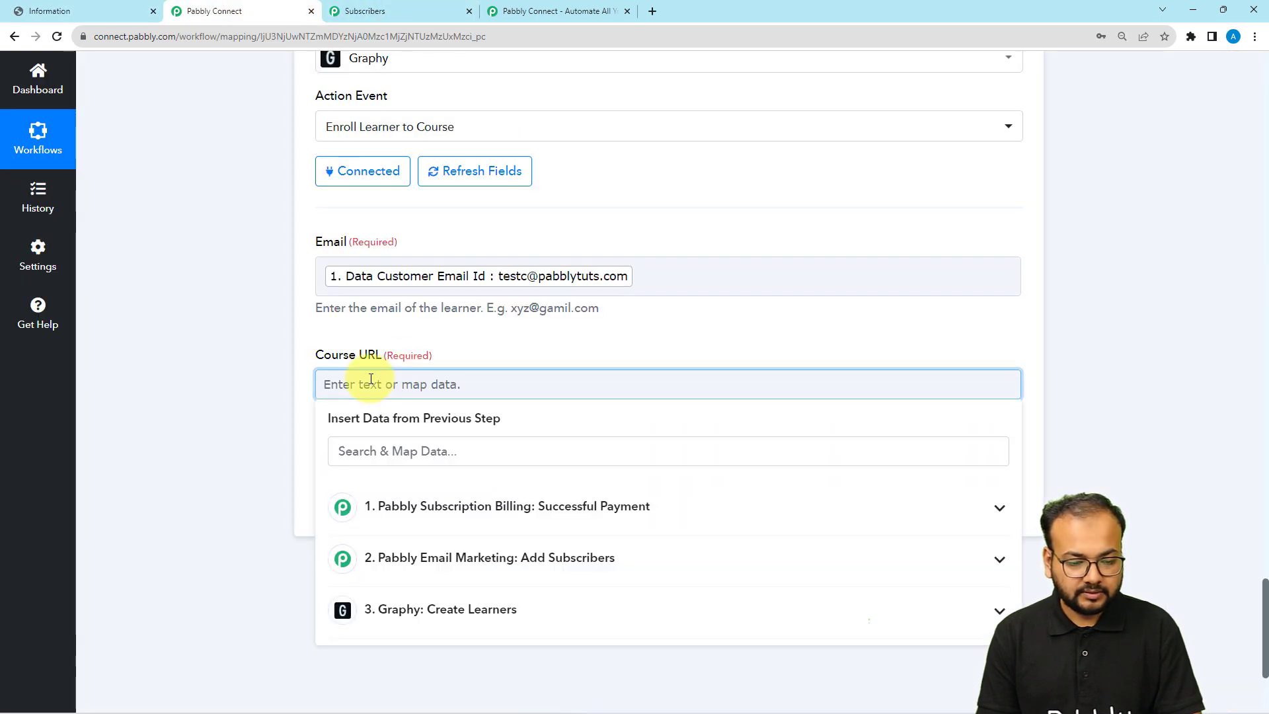
Paste Core-Php-Programming into Course URL and send a test enrollment, which returns Status success
key(ctrl+v)
click(268, 395)
click(331, 504)
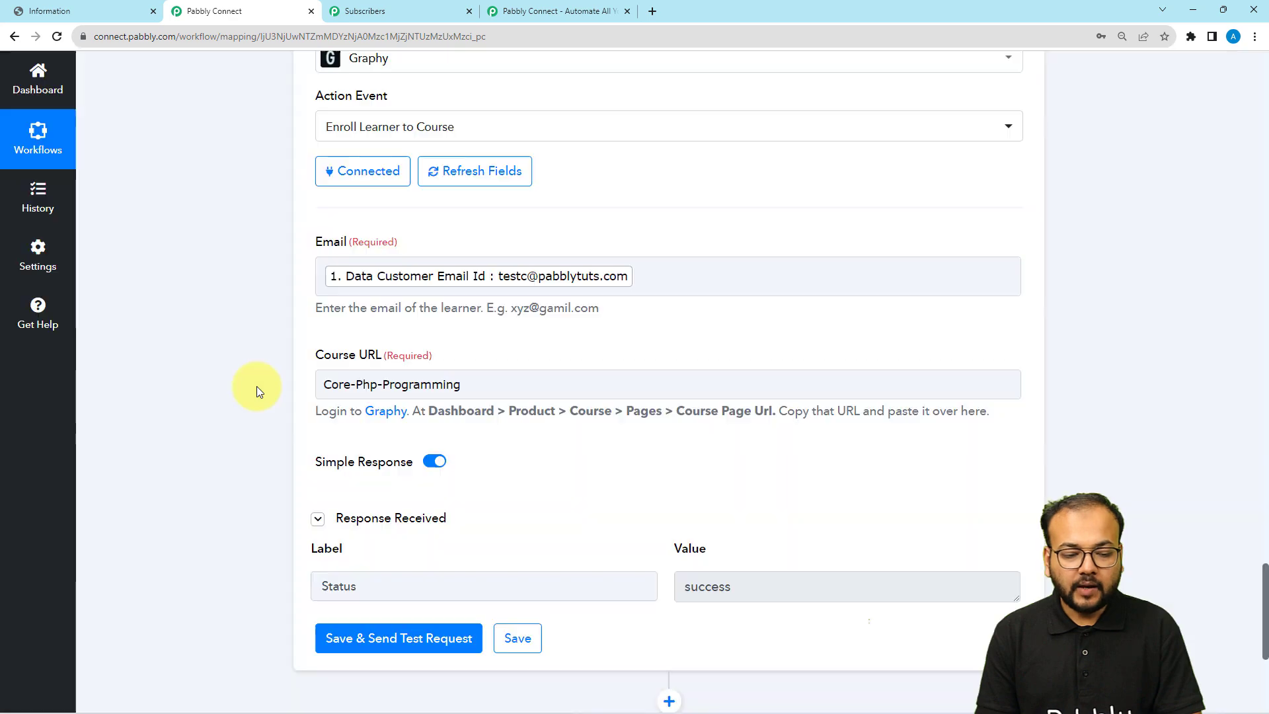
scroll(257, 386, down, 3)
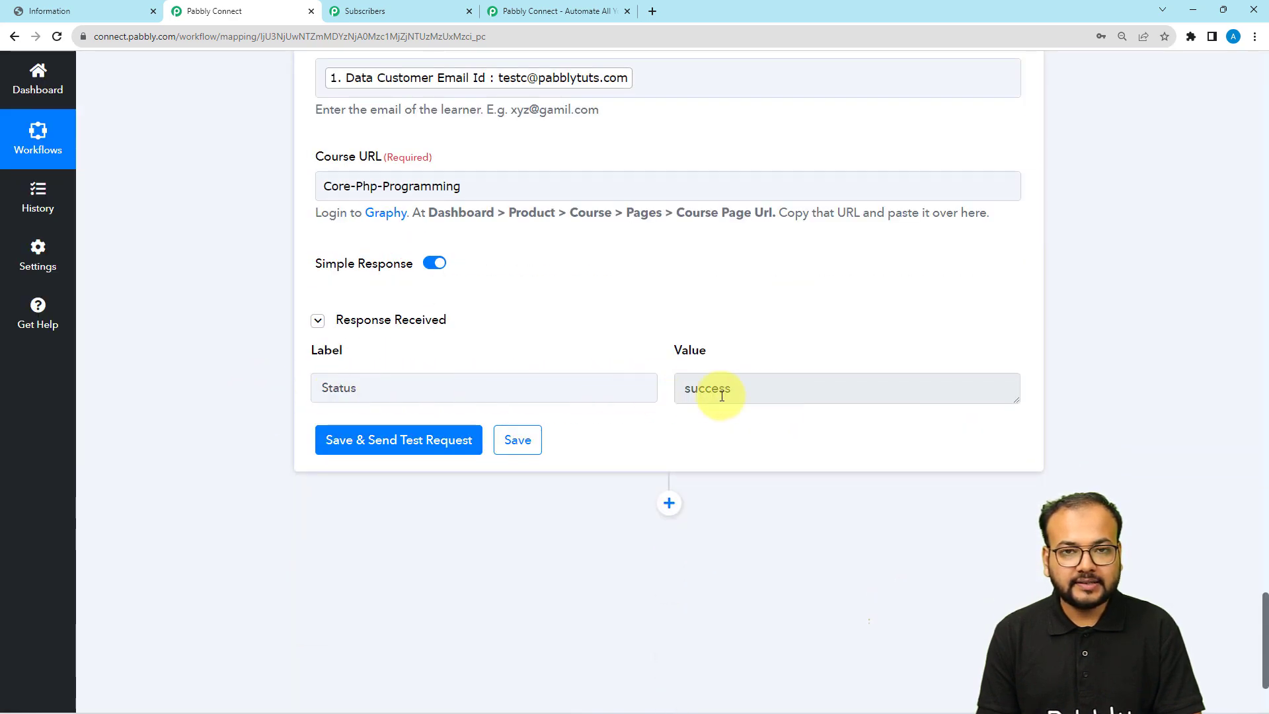
click(86, 12)
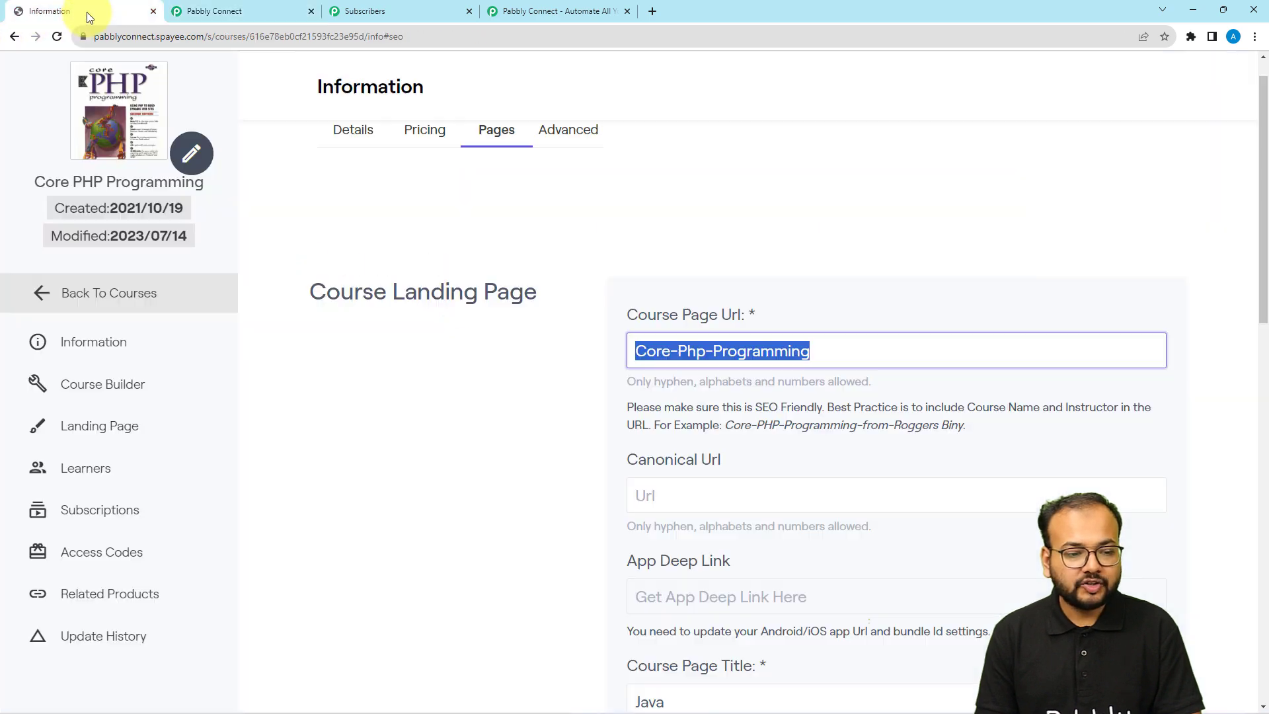
Reload the Core PHP Programming learners list in Graphy to confirm 11 learners are enrolled
click(75, 481)
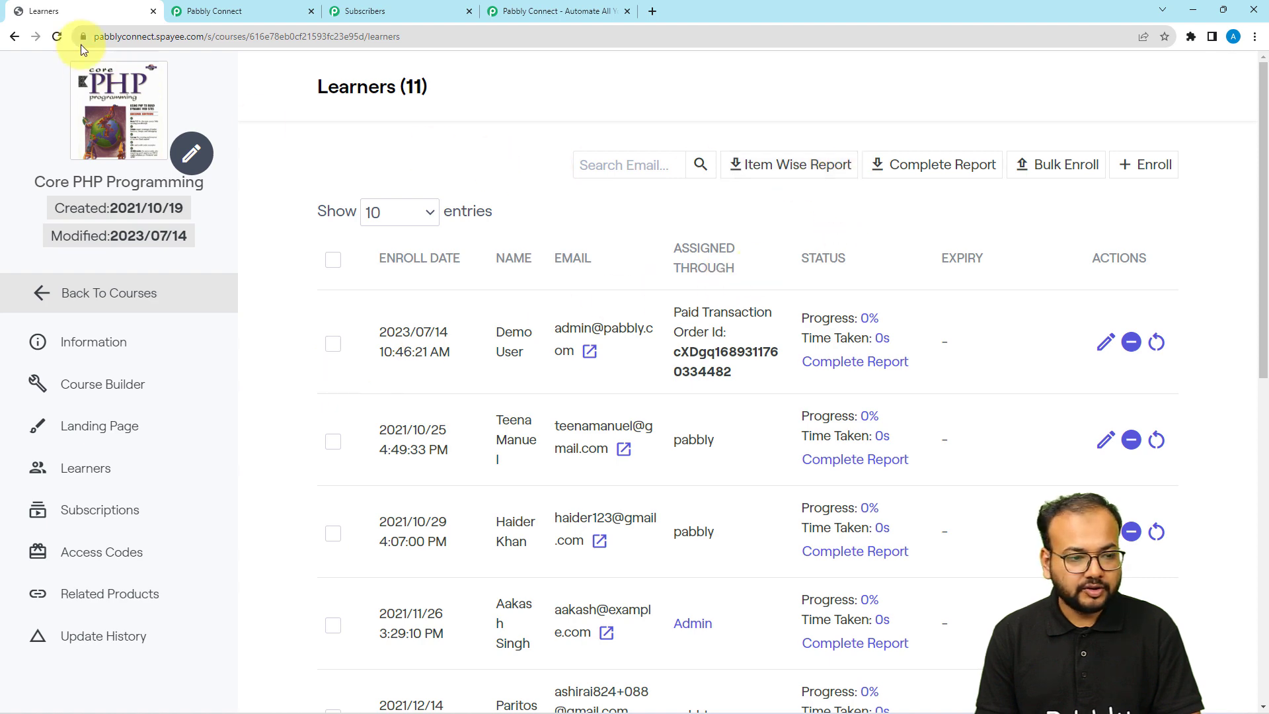
click(57, 37)
scroll(449, 370, down, 8)
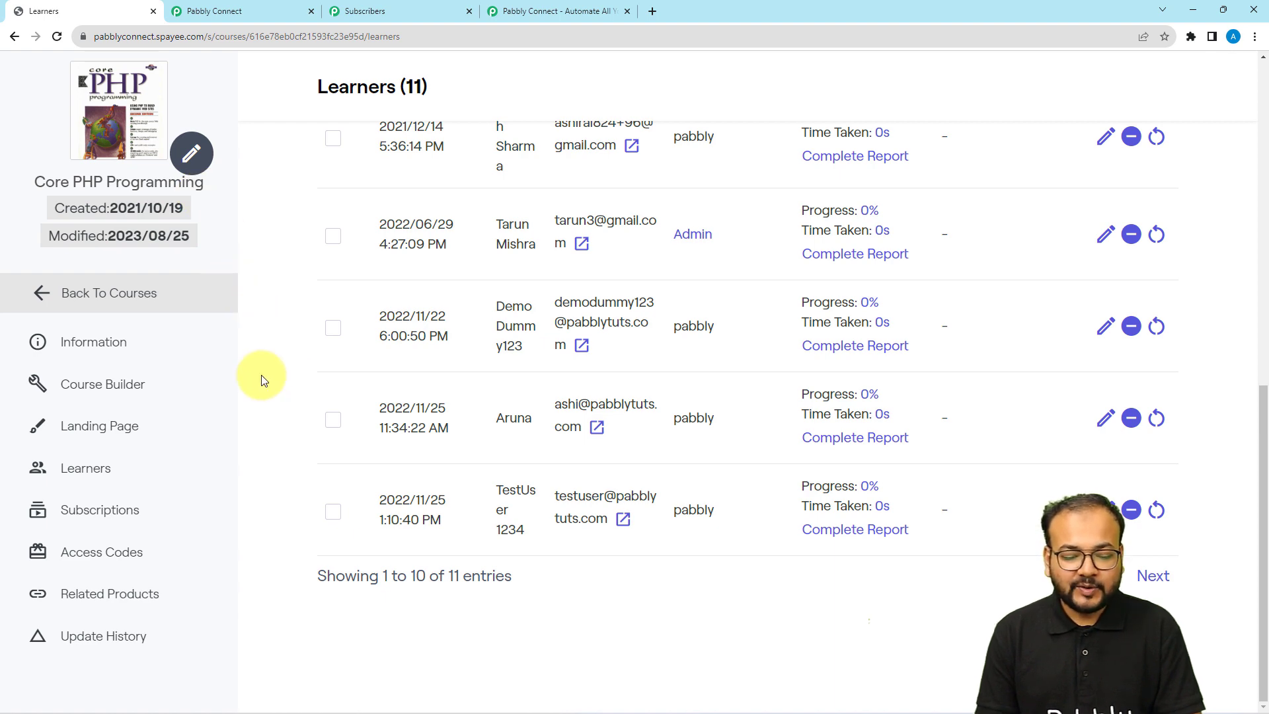
scroll(261, 370, up, 10)
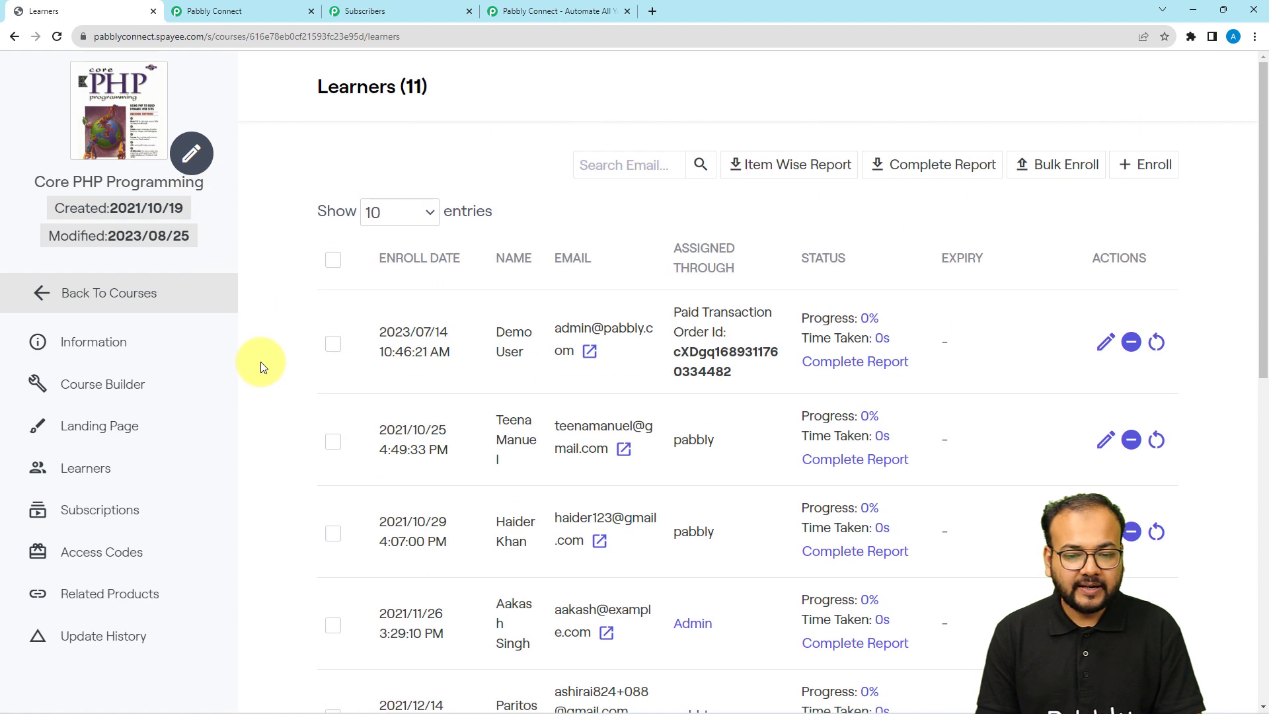
click(269, 10)
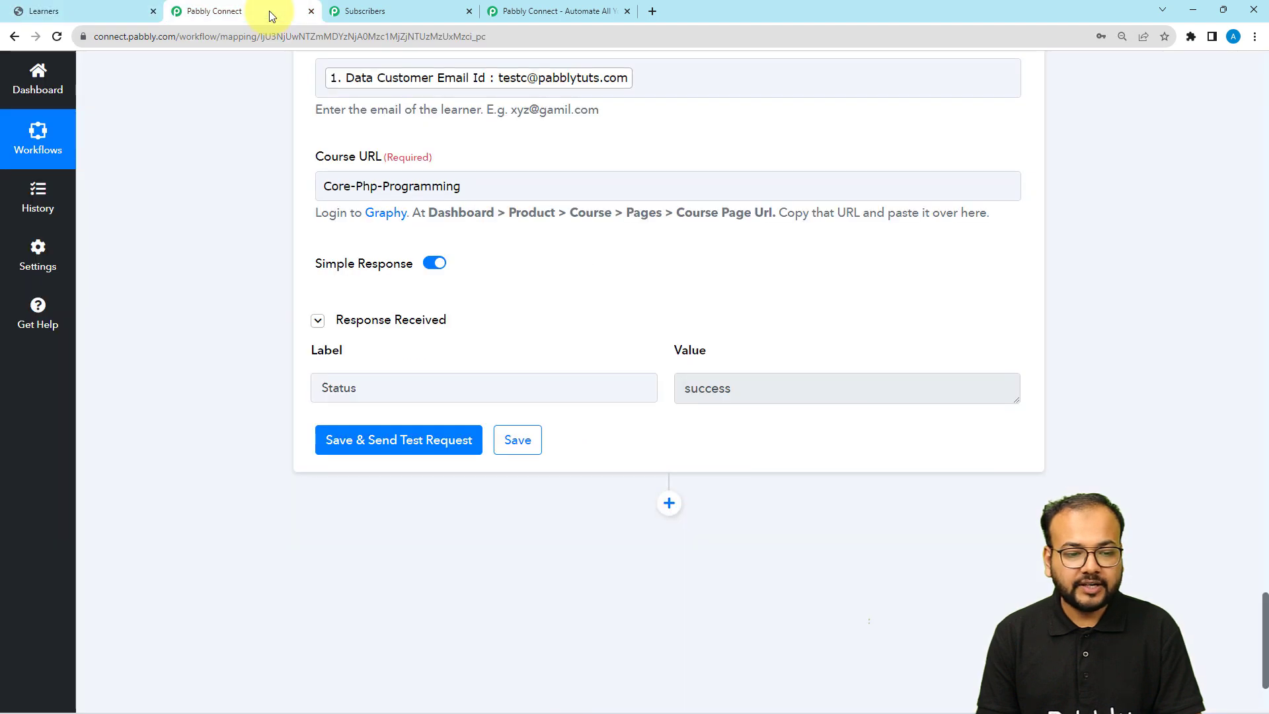
Collapse the payment trigger, Email Marketing, Create Learners and Enroll Learner to Course step cards
click(1263, 122)
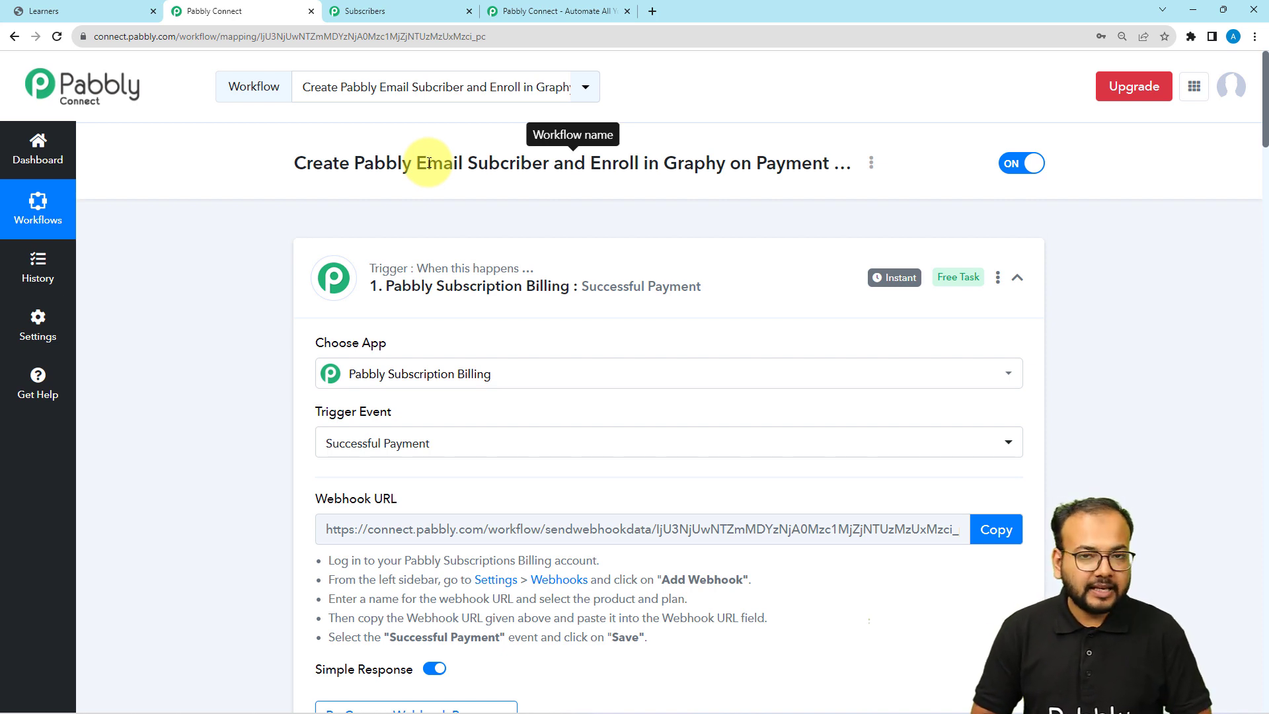
click(558, 266)
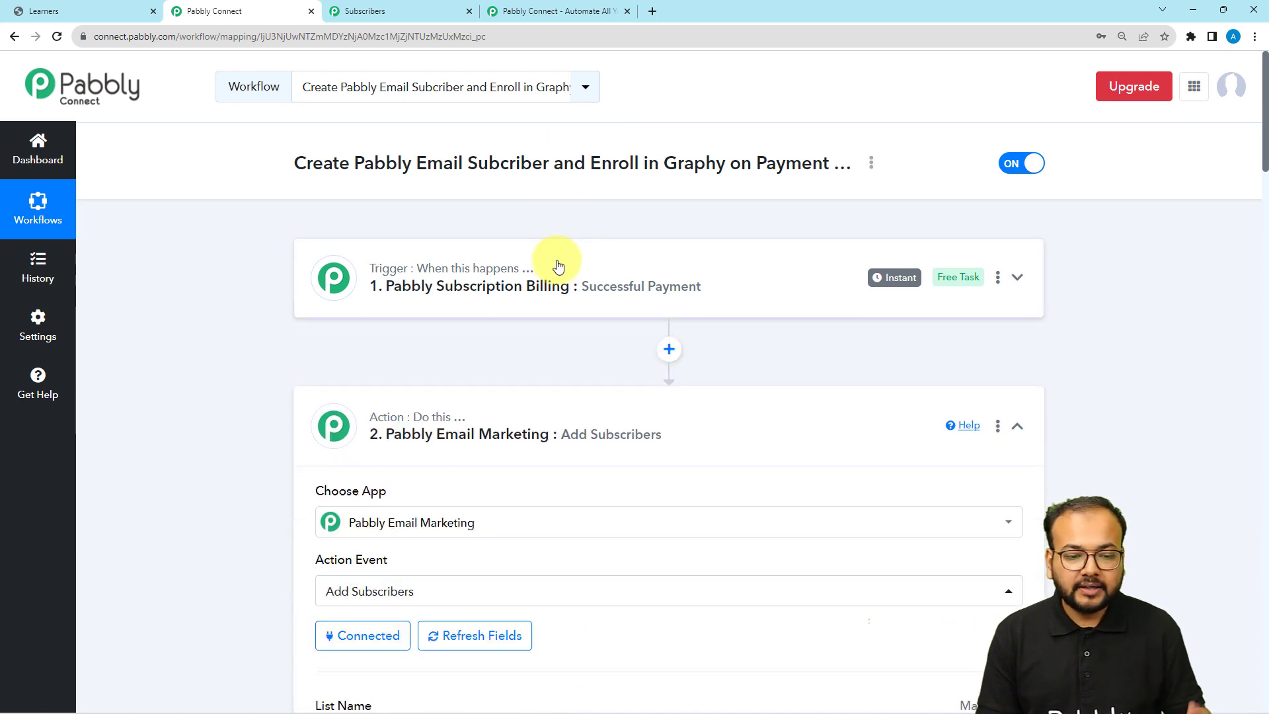
click(516, 426)
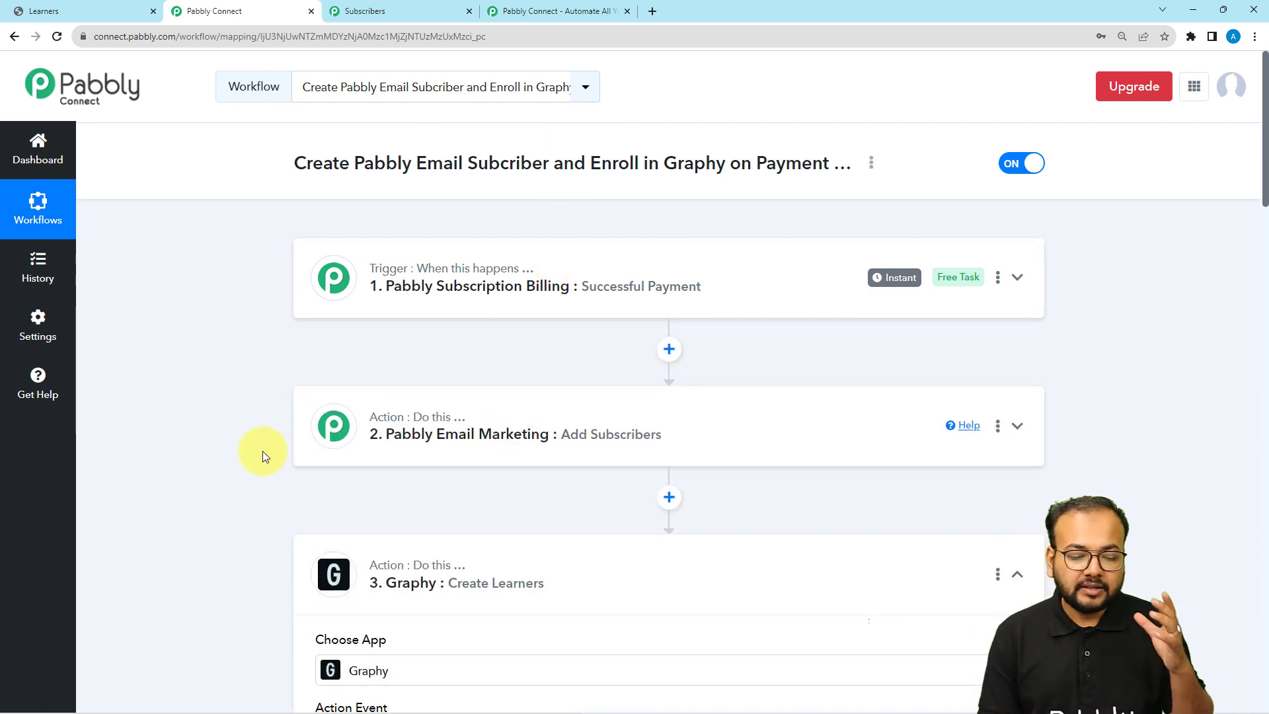
scroll(270, 490, down, 1)
click(445, 489)
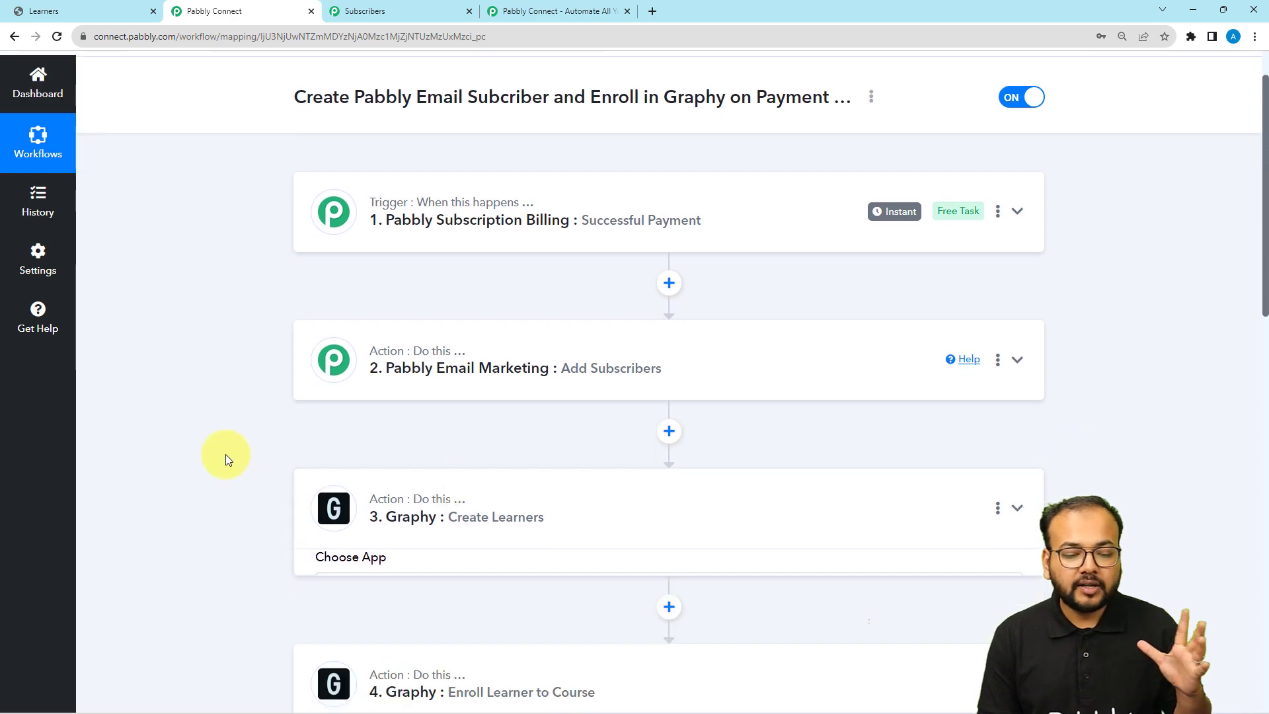
scroll(226, 456, down, 3)
click(385, 456)
scroll(226, 439, up, 4)
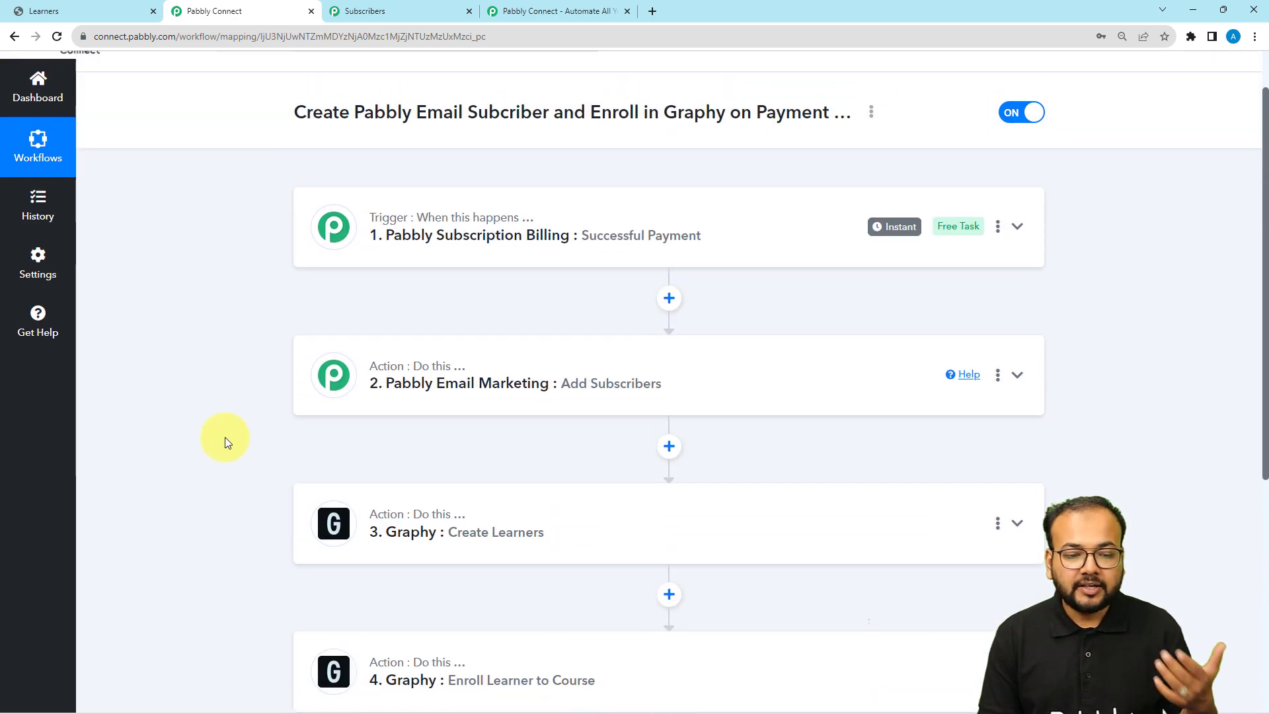
scroll(224, 437, up, 1)
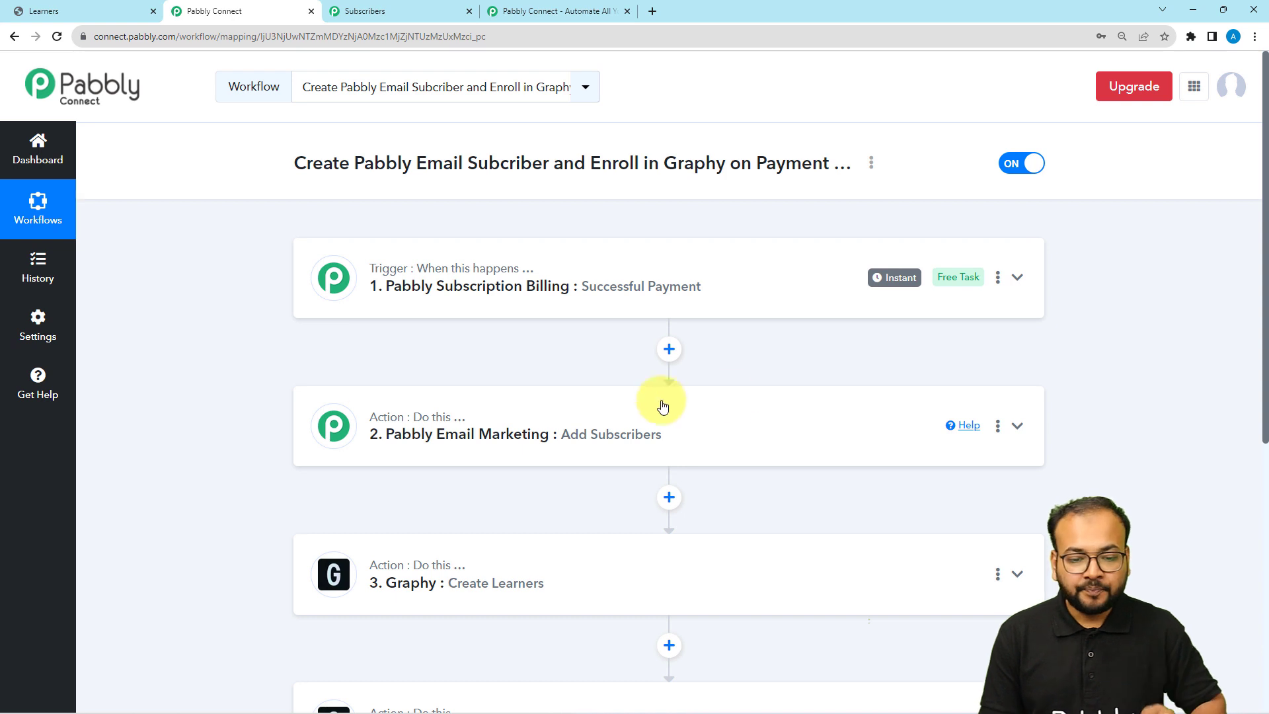